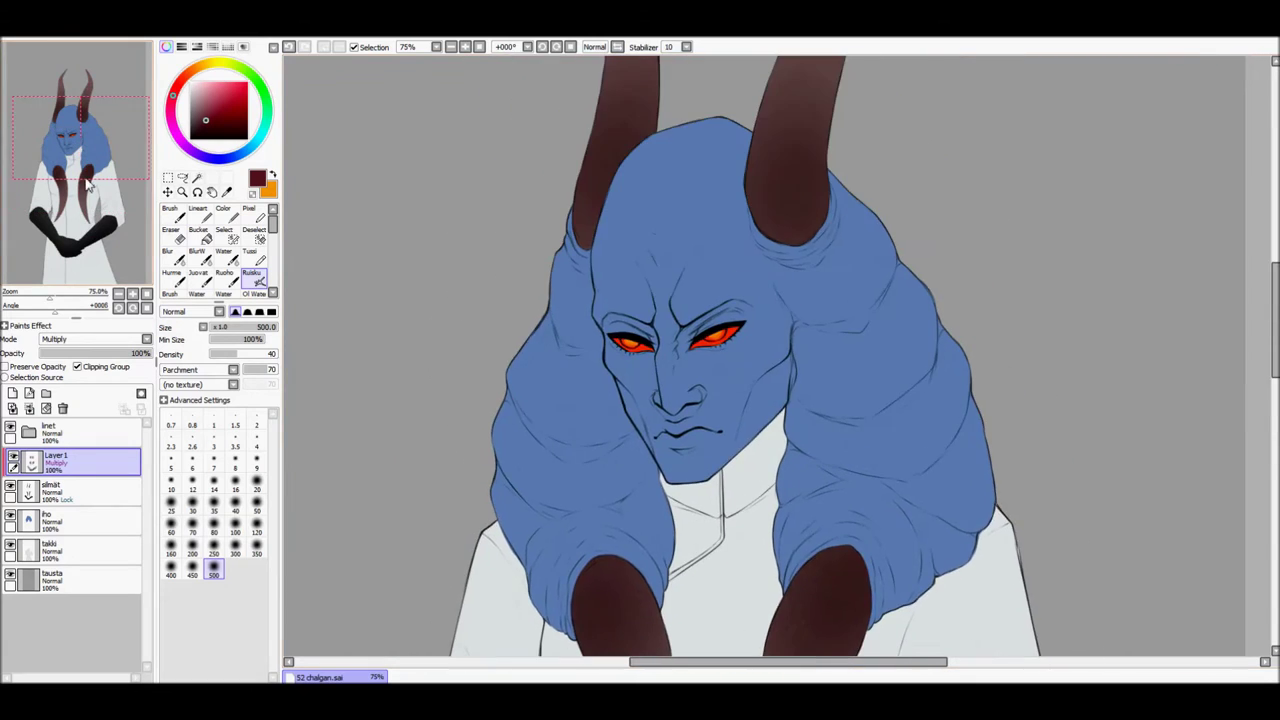
- Undo the last airbrush shading on the clipped Multiply layer above the silmät layer
{"action": "left_click", "coordinate": [257, 507]}
{"action": "left_click", "coordinate": [77, 366]}
{"action": "key", "text": "ctrl+z"}
{"action": "key", "text": "ctrl+z"}
- Shade the irises of both eyes dark red with the Tussi pen at size 6 on the clipped Multiply layer
{"action": "left_click", "coordinate": [250, 258]}
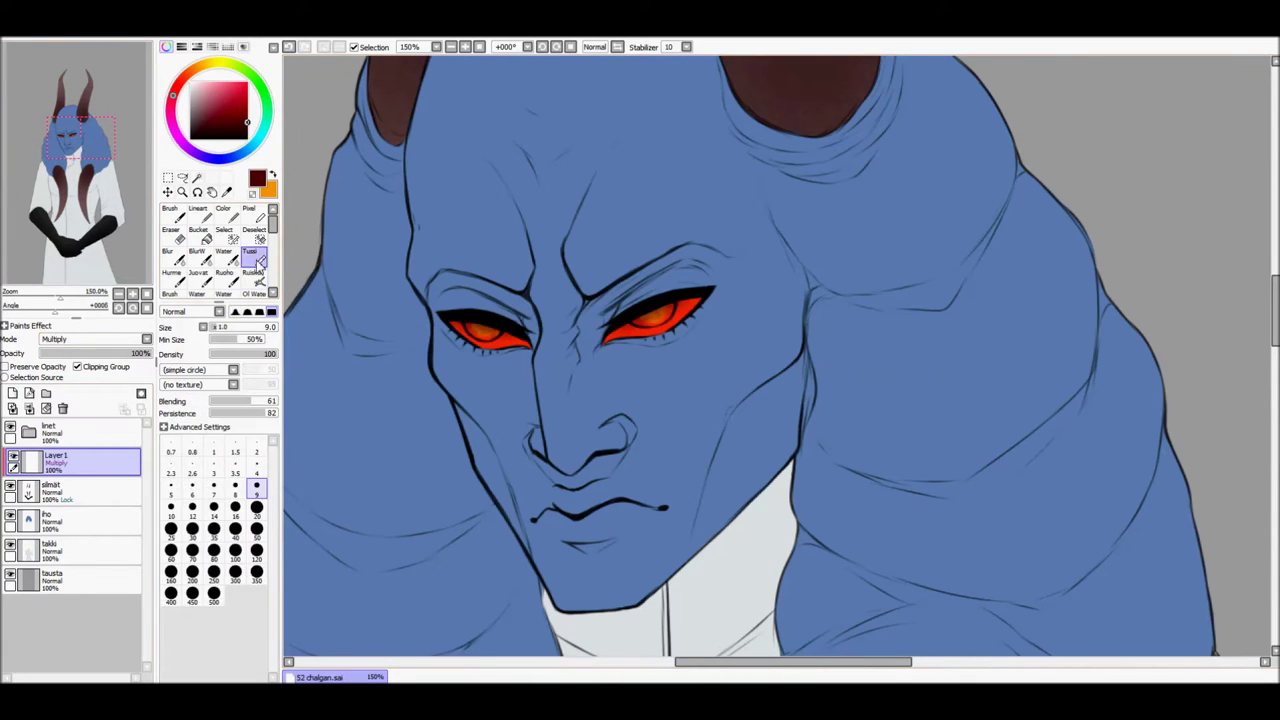
{"action": "scroll", "coordinate": [765, 370], "scroll_direction": "up", "scroll_amount": 1}
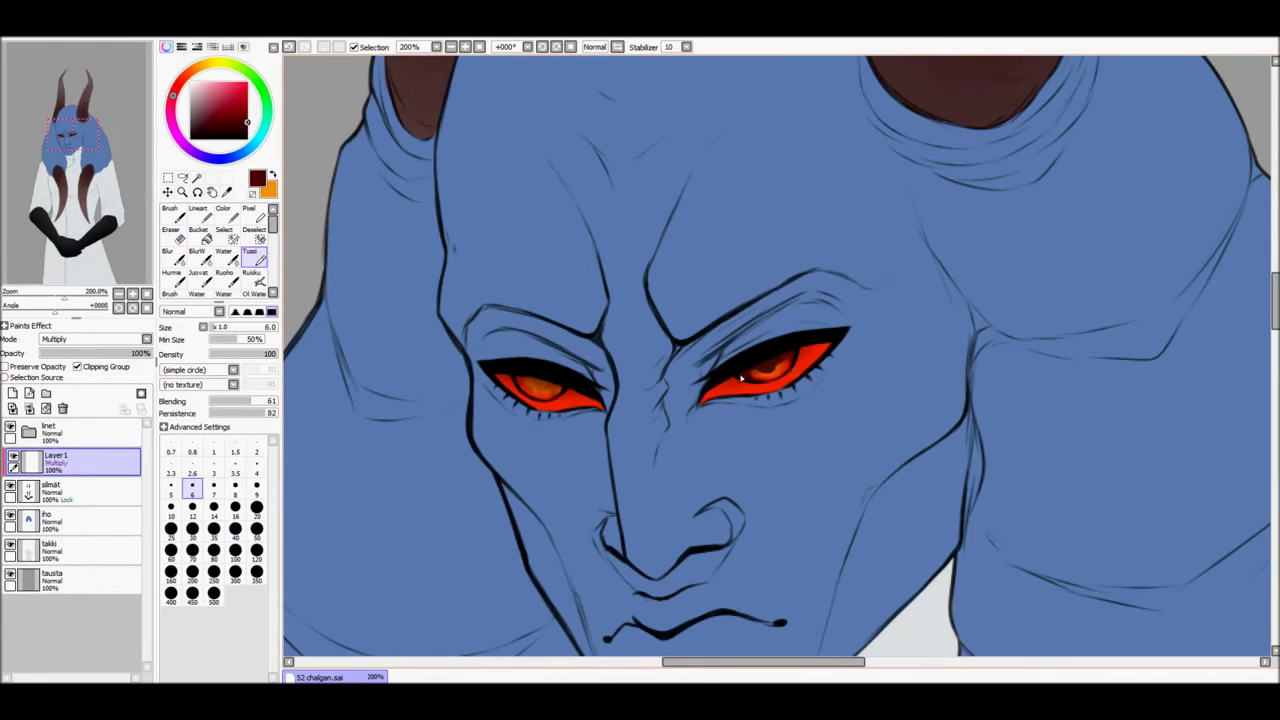
{"action": "left_click", "coordinate": [464, 47]}
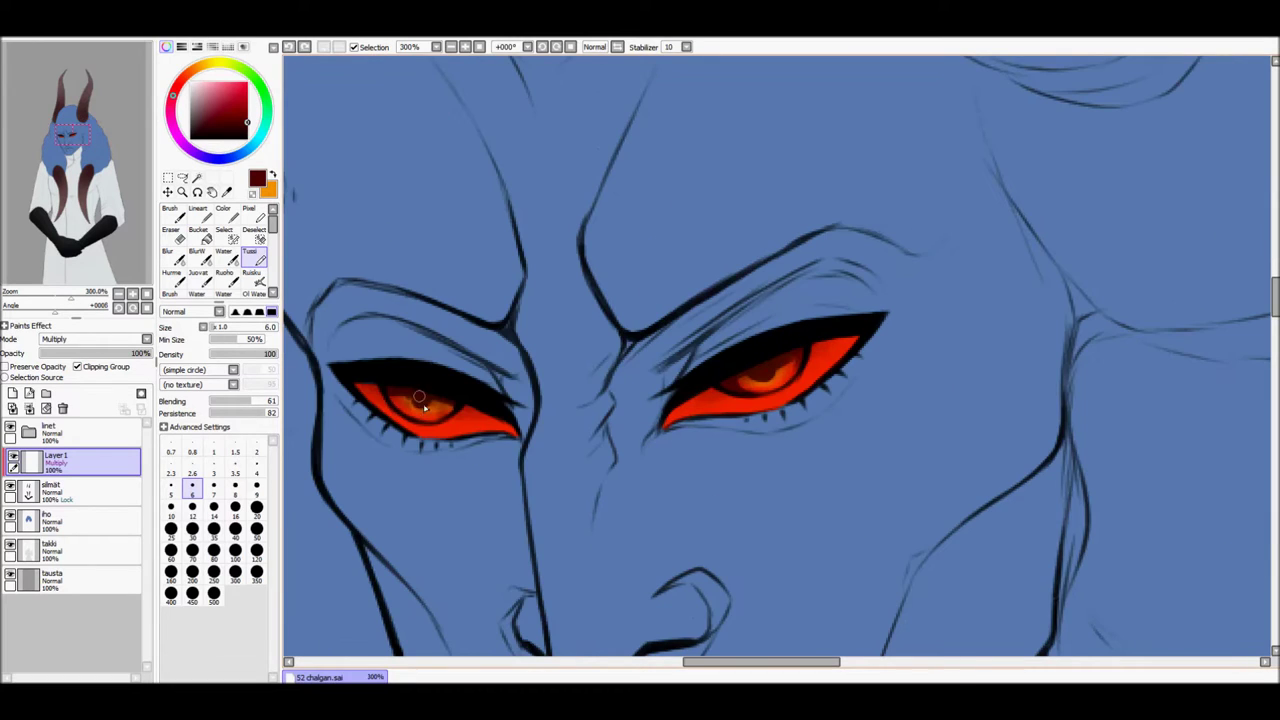
{"action": "scroll", "coordinate": [400, 390], "scroll_direction": "down", "scroll_amount": 4}
{"action": "scroll", "coordinate": [520, 388], "scroll_direction": "up", "scroll_amount": 3}
- Soften the iris shading with the Blur brush at size 4 and deepen the shadows with the Tussi pen at size 8
{"action": "key", "text": "b"}
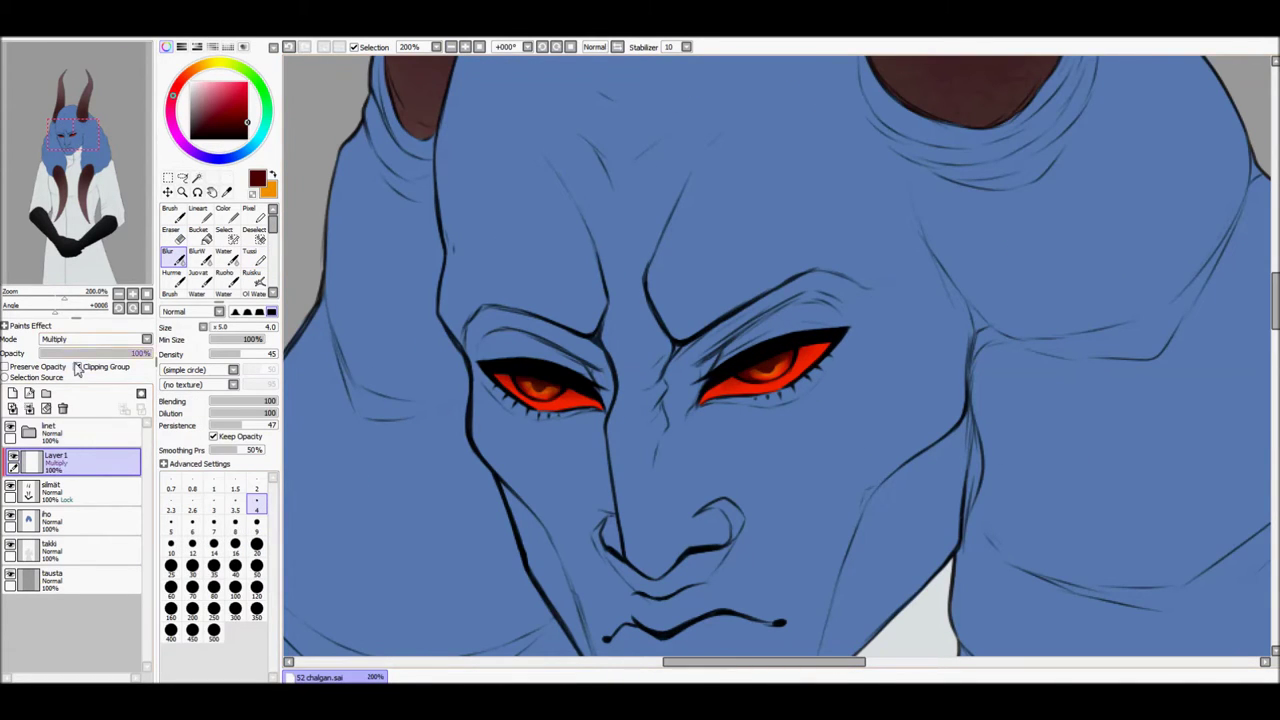
{"action": "key", "text": "n"}
{"action": "left_click", "coordinate": [236, 489]}
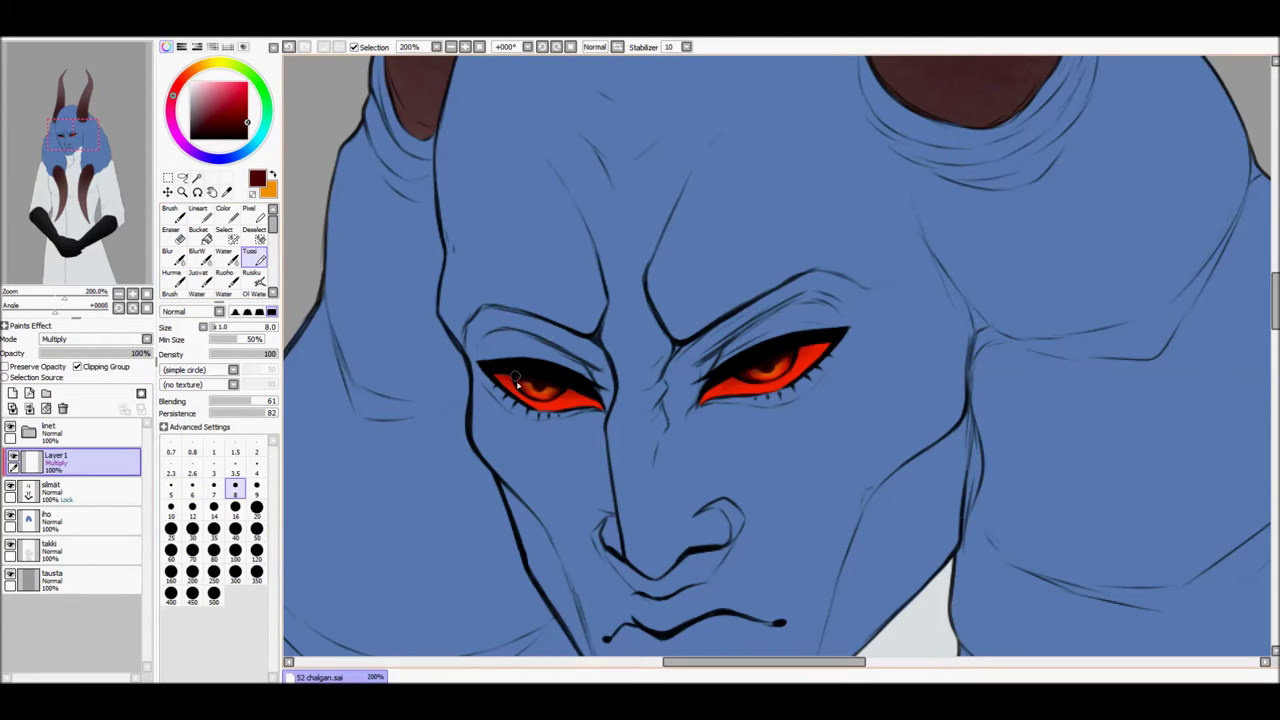
- Add a clipped layer in Luminosity mode directly above the silmät layer and switch to the secondary colour
{"action": "key", "text": "ctrl+shift+n"}
{"action": "left_click", "coordinate": [95, 339]}
{"action": "key", "text": "x"}
- Brighten both irises with glowing orange-red and yellow-orange highlights using the Ruisku airbrush, reduced to size 2
{"action": "left_click", "coordinate": [258, 278]}
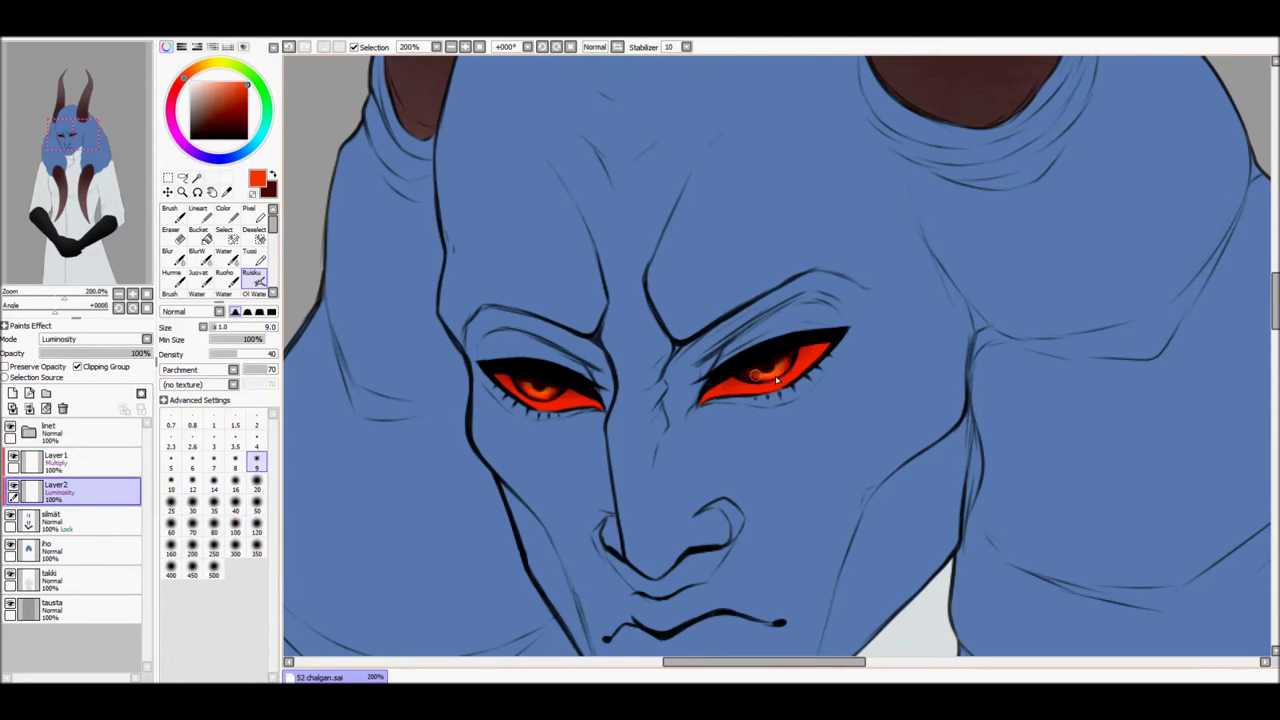
{"action": "key", "text": "bracketleft"}
{"action": "key", "text": "bracketleft"}
{"action": "key", "text": "bracketleft"}
{"action": "key", "text": "bracketleft"}
{"action": "key", "text": "bracketleft"}
{"action": "key", "text": "bracketleft"}
{"action": "key", "text": "bracketleft"}
{"action": "key", "text": "bracketleft"}
{"action": "key", "text": "bracketleft"}
{"action": "key", "text": "bracketleft"}
{"action": "left_click_drag", "start_coordinate": [210, 77], "coordinate": [204, 66]}
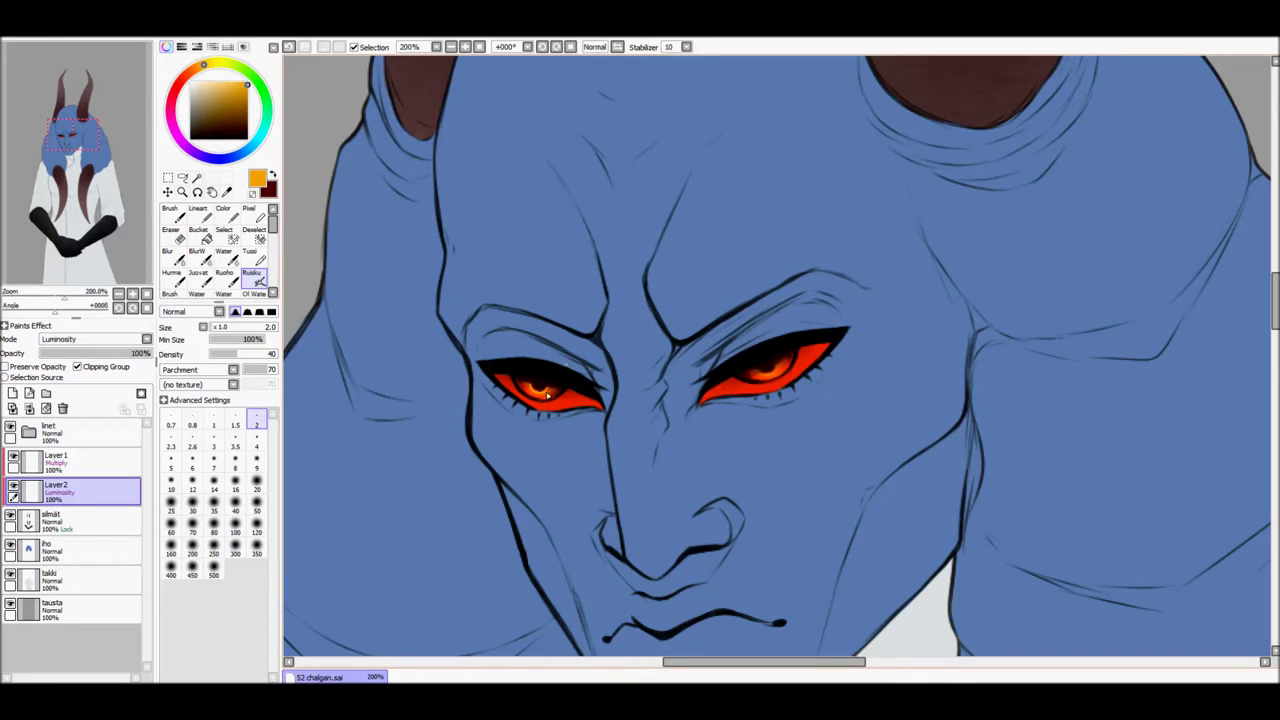
- Consolidate the eye shading layers and set up a single clipped Luminosity layer for the iris details
{"action": "left_click", "coordinate": [250, 250]}
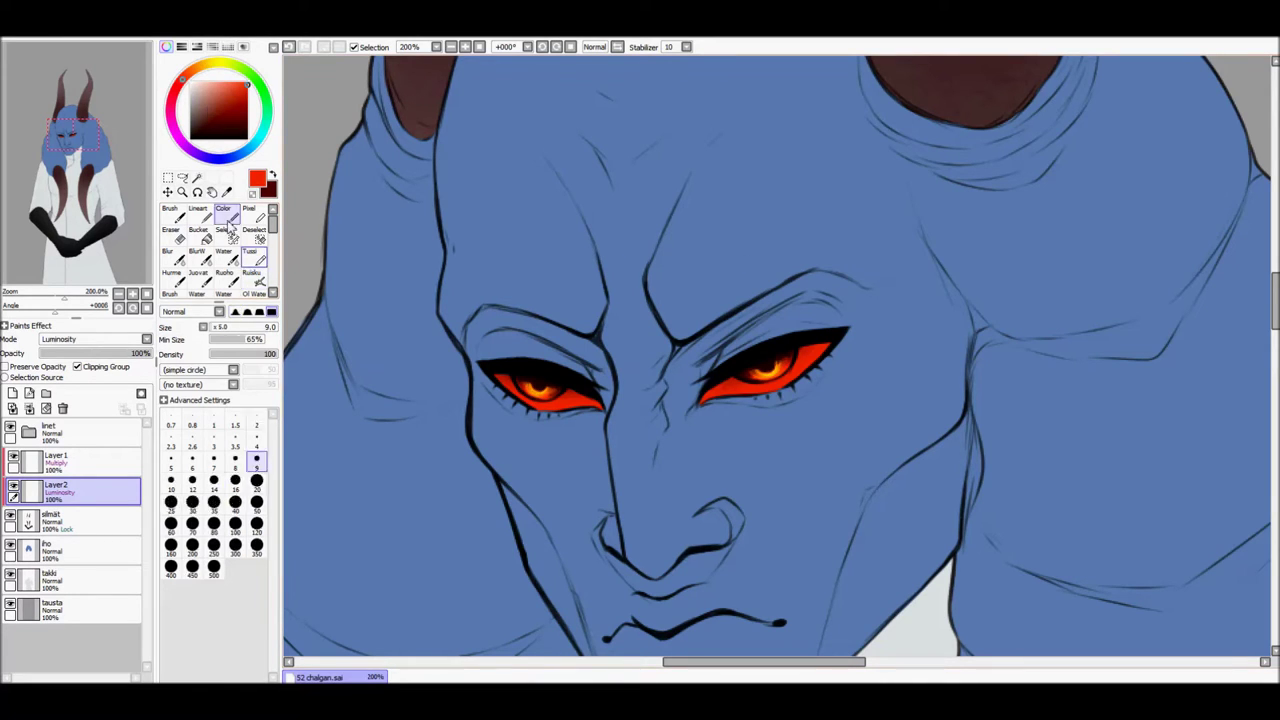
{"action": "left_click", "coordinate": [62, 408]}
{"action": "left_click", "coordinate": [76, 368]}
{"action": "scroll", "coordinate": [740, 388], "scroll_direction": "up", "scroll_amount": 2}
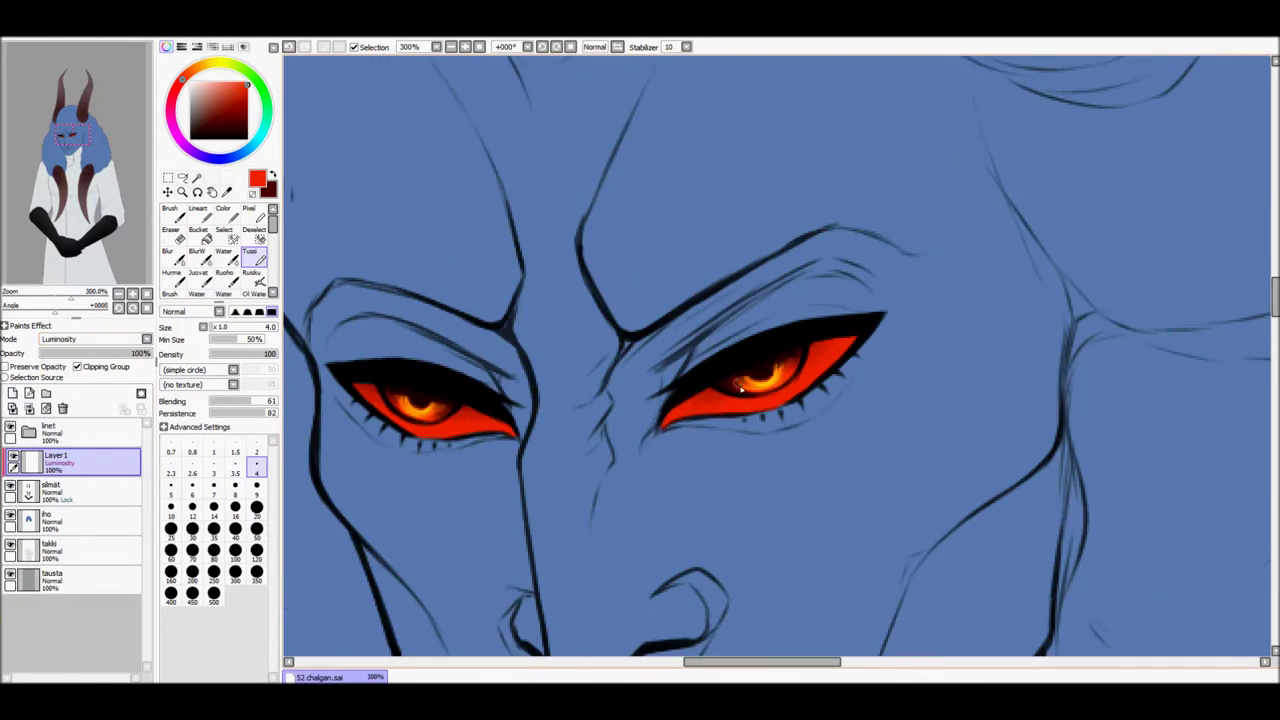
- Paint fine yellow-orange and orange-red streaks inside both irises with the Color pen at size 2
{"action": "key", "text": "c"}
{"action": "left_click", "coordinate": [788, 378], "text": "alt"}
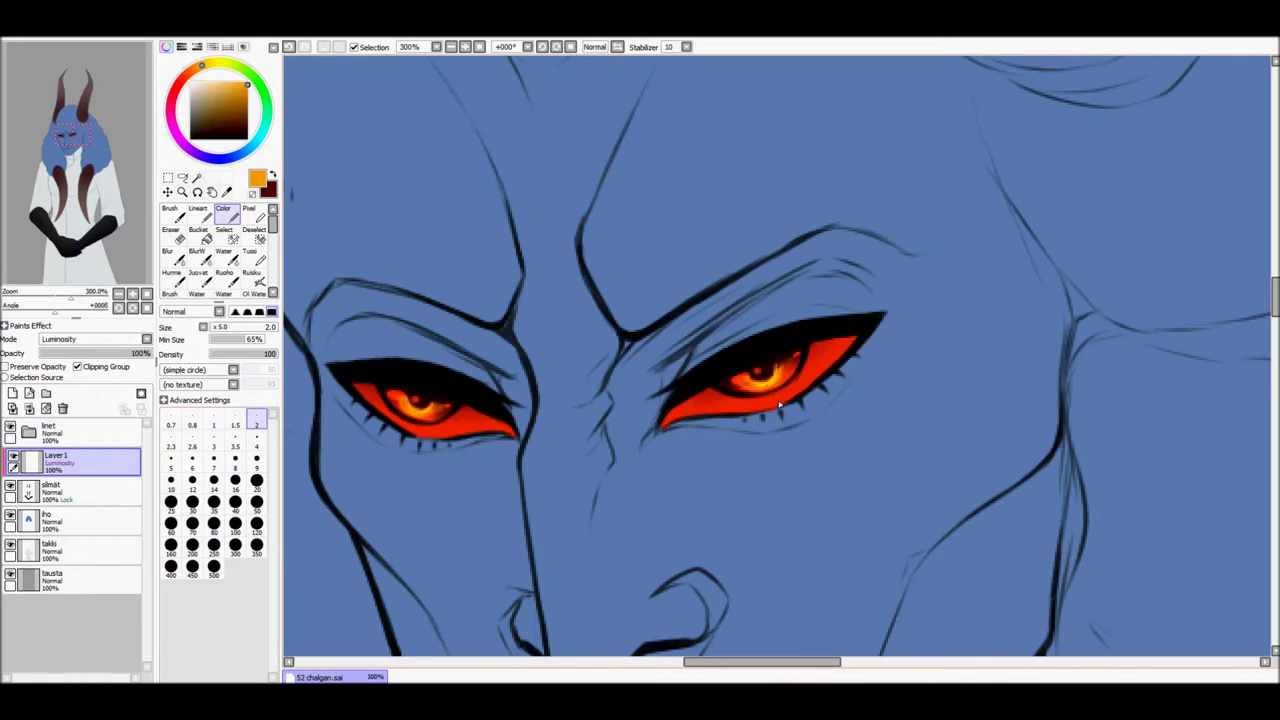
{"action": "left_click", "coordinate": [180, 88]}
{"action": "left_click_drag", "start_coordinate": [395, 402], "coordinate": [435, 425]}
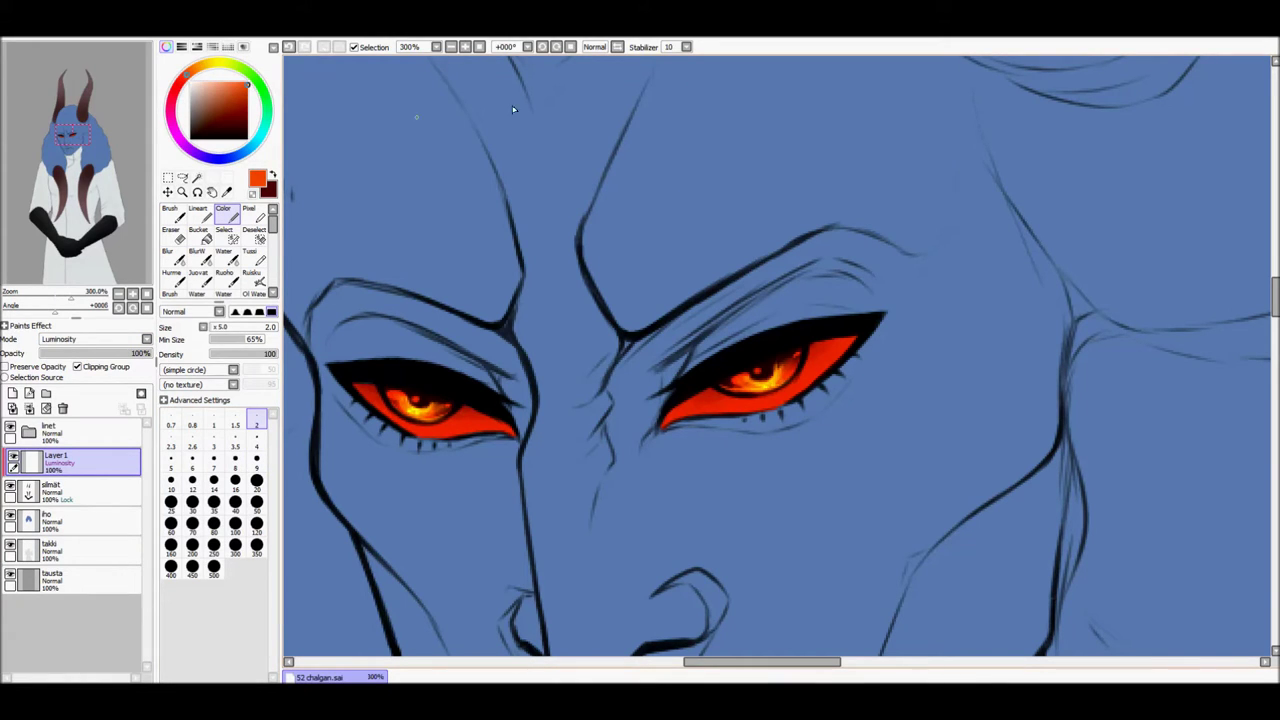
{"action": "left_click", "coordinate": [450, 47]}
{"action": "left_click", "coordinate": [465, 47]}
{"action": "left_click", "coordinate": [451, 47]}
{"action": "left_click", "coordinate": [465, 47]}
{"action": "left_click", "coordinate": [28, 325]}
{"action": "left_click", "coordinate": [95, 339]}
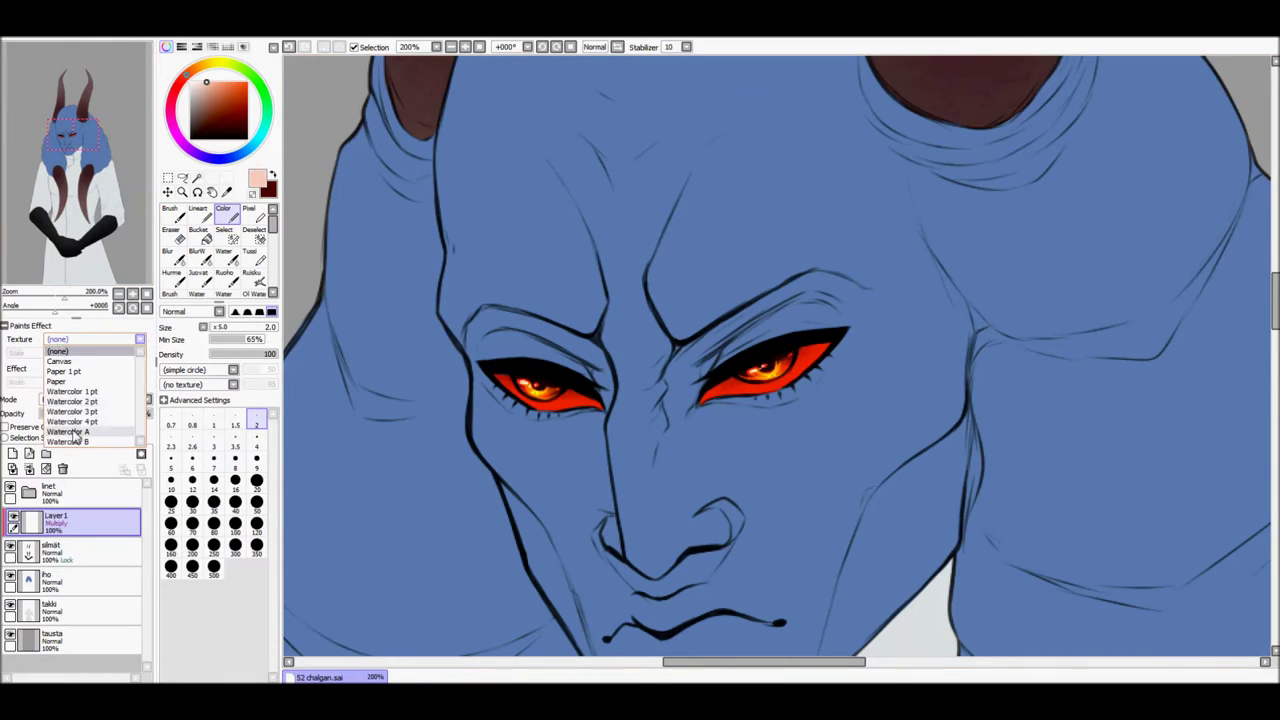
{"action": "key", "text": "Escape"}
- Paint the red areas around both irises solid black on the silmät layer, touching up the eye corners with the Color pen at size 4
{"action": "key", "text": "b"}
{"action": "left_click_drag", "start_coordinate": [546, 412], "coordinate": [600, 400]}
{"action": "scroll", "coordinate": [780, 360], "scroll_direction": "up", "scroll_amount": 1}
{"action": "mouse_move", "coordinate": [680, 410]}
{"action": "left_mouse_down"}
{"action": "mouse_move", "coordinate": [790, 389]}
{"action": "mouse_move", "coordinate": [846, 345]}
{"action": "left_mouse_up"}
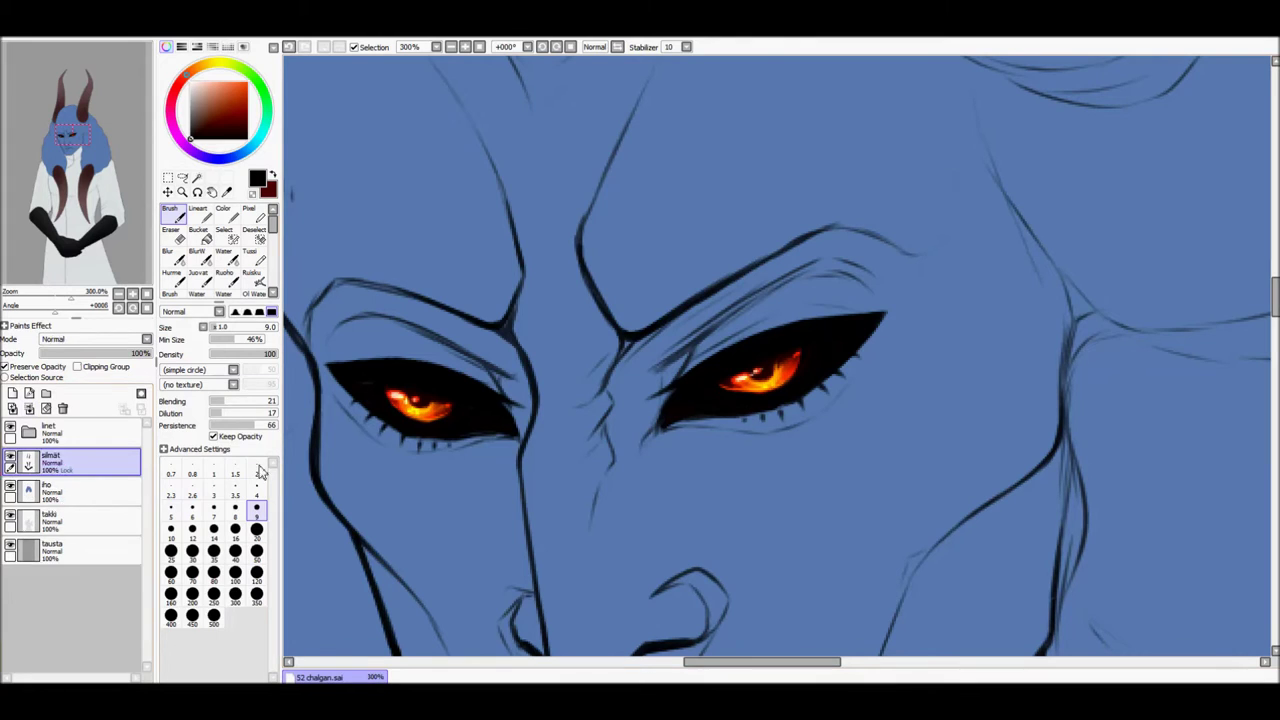
{"action": "left_click", "coordinate": [223, 209]}
{"action": "left_click", "coordinate": [70, 489]}
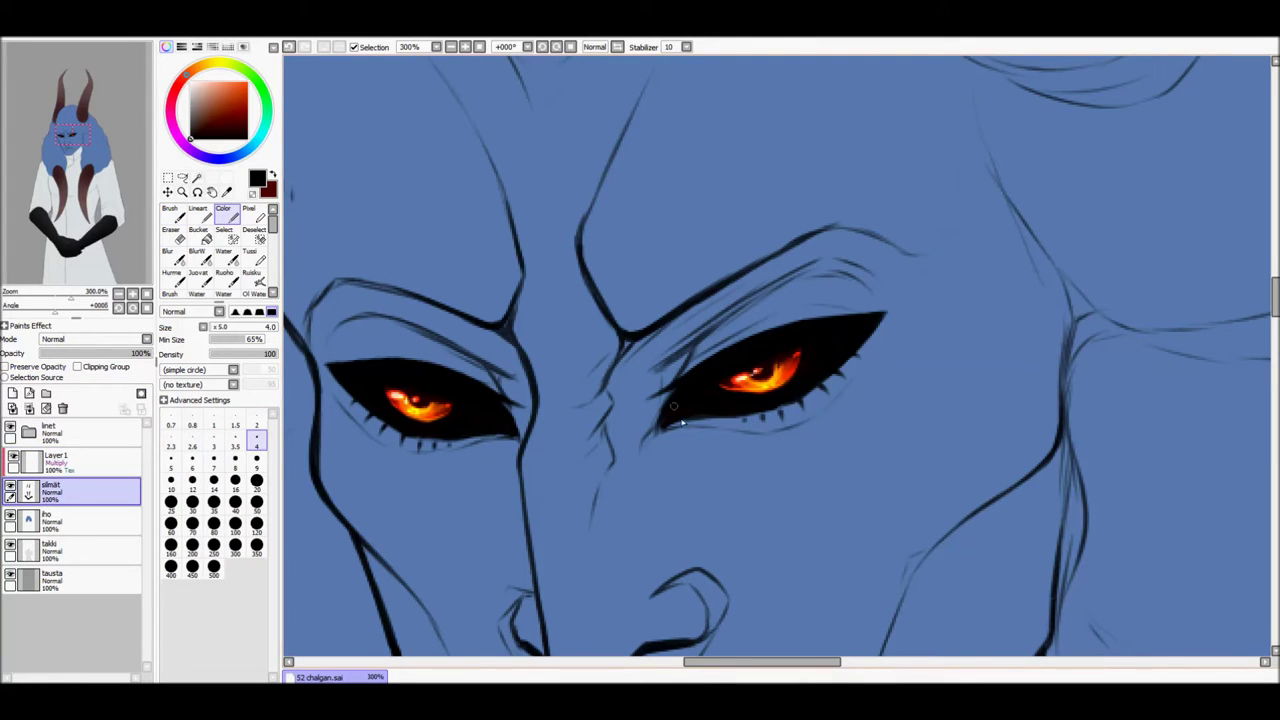
{"action": "scroll", "coordinate": [760, 404], "scroll_direction": "down", "scroll_amount": 2}
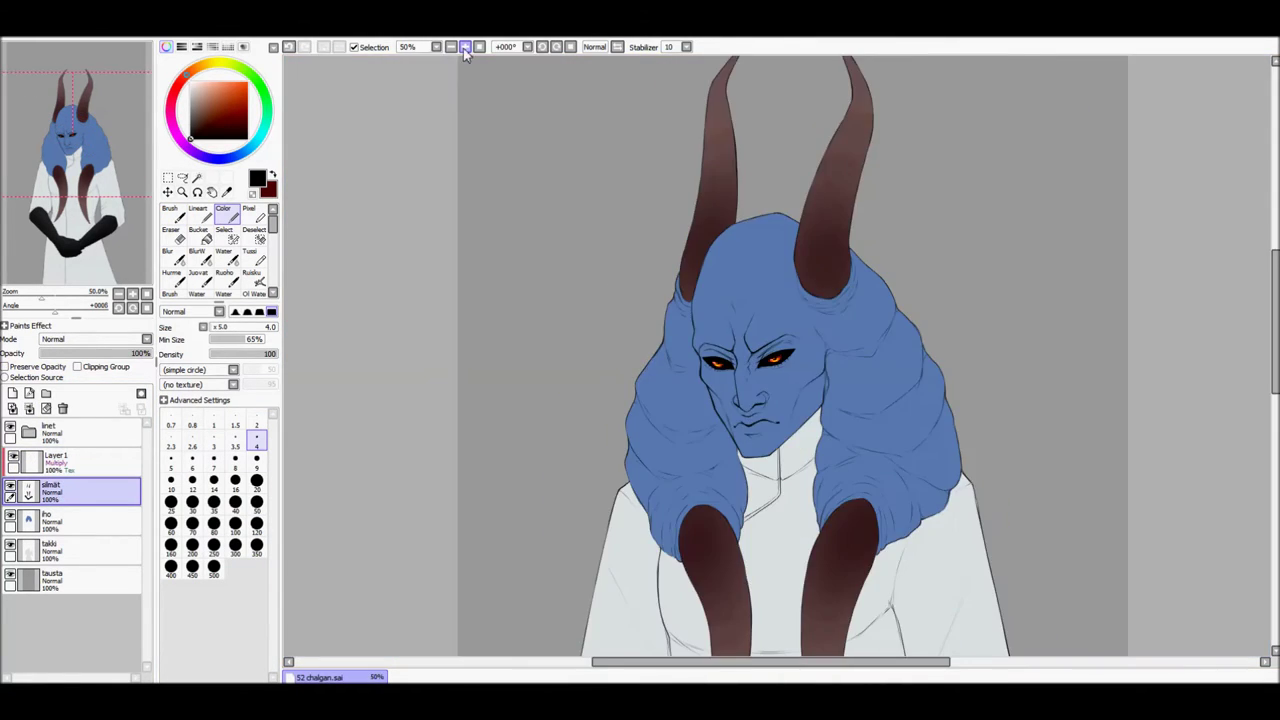
{"action": "scroll", "coordinate": [760, 404], "scroll_direction": "up", "scroll_amount": 2}
{"action": "left_click", "coordinate": [70, 460]}
{"action": "left_click_drag", "start_coordinate": [548, 210], "coordinate": [545, 392]}
{"action": "key", "text": "ctrl+z"}
- Shade the upper right horn with dark red strokes on the textured Multiply layer, using the Maali brush at sizes 30 and 20
{"action": "scroll", "coordinate": [760, 360], "scroll_direction": "down", "scroll_amount": 2}
{"action": "left_click", "coordinate": [249, 236]}
{"action": "left_click", "coordinate": [192, 550]}
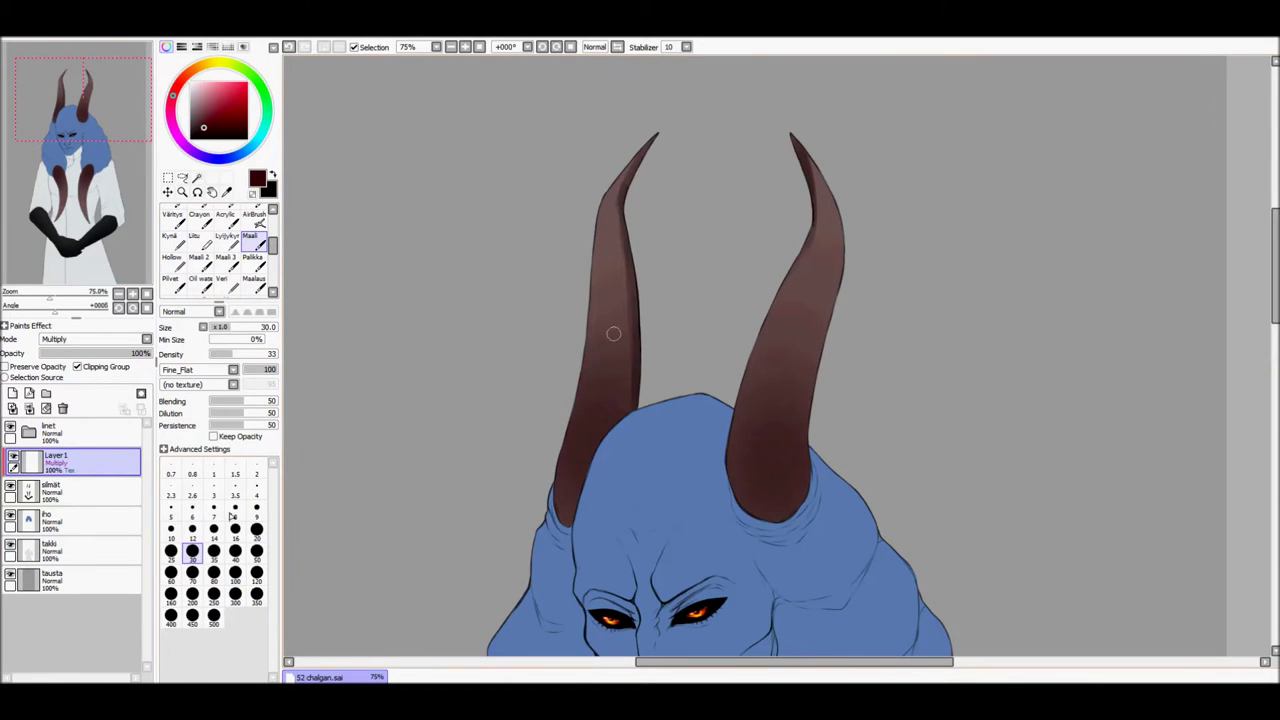
{"action": "left_click_drag", "start_coordinate": [800, 230], "coordinate": [740, 500]}
{"action": "left_click_drag", "start_coordinate": [840, 170], "coordinate": [815, 340]}
{"action": "left_click_drag", "start_coordinate": [845, 225], "coordinate": [779, 510]}
{"action": "left_click", "coordinate": [257, 529]}
{"action": "mouse_move", "coordinate": [822, 230]}
{"action": "left_mouse_down"}
{"action": "mouse_move", "coordinate": [786, 351]}
{"action": "mouse_move", "coordinate": [771, 500]}
{"action": "mouse_move", "coordinate": [794, 405]}
{"action": "left_mouse_up"}
- Add finer dark streaks along the outer side of the upper right horn with the Maali brush at size 9
{"action": "key", "text": "bracketleft"}
{"action": "key", "text": "bracketleft"}
{"action": "key", "text": "bracketleft"}
{"action": "key", "text": "bracketleft"}
{"action": "key", "text": "bracketleft"}
{"action": "left_click_drag", "start_coordinate": [803, 358], "coordinate": [820, 280]}
{"action": "left_click_drag", "start_coordinate": [835, 200], "coordinate": [826, 291]}
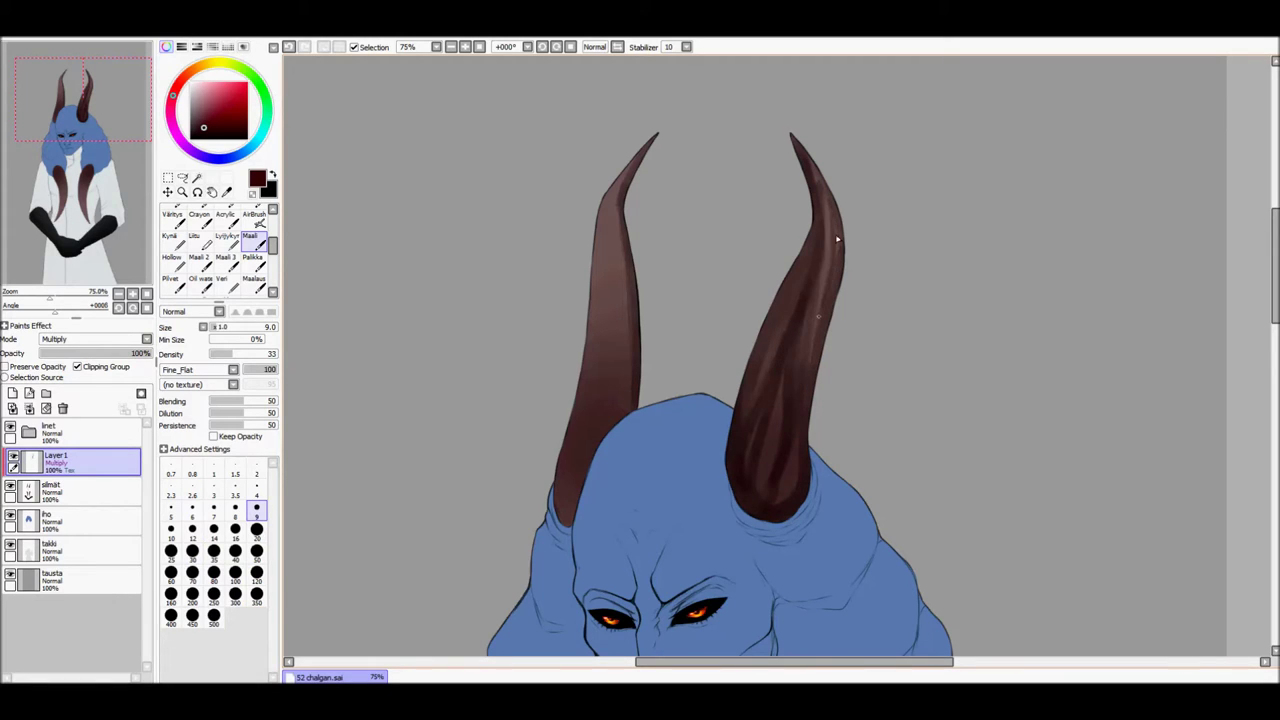
- Shade the upper left horn from tip to base with dark red strokes at brush size 16
{"action": "left_click", "coordinate": [235, 529]}
{"action": "left_click_drag", "start_coordinate": [632, 162], "coordinate": [596, 274]}
{"action": "left_click_drag", "start_coordinate": [600, 228], "coordinate": [562, 492]}
{"action": "mouse_move", "coordinate": [575, 485]}
{"action": "left_mouse_down"}
{"action": "mouse_move", "coordinate": [558, 535]}
{"action": "mouse_move", "coordinate": [603, 363]}
{"action": "left_mouse_up"}
{"action": "left_click_drag", "start_coordinate": [615, 200], "coordinate": [605, 365]}
{"action": "left_click_drag", "start_coordinate": [628, 165], "coordinate": [605, 380]}
{"action": "left_click_drag", "start_coordinate": [620, 240], "coordinate": [605, 435]}
- Draw finer dark streaks down the middle of the upper left horn at brush size 9
{"action": "key", "text": "bracketleft"}
{"action": "key", "text": "bracketleft"}
{"action": "key", "text": "bracketleft"}
{"action": "key", "text": "bracketleft"}
{"action": "left_click_drag", "start_coordinate": [605, 290], "coordinate": [595, 400]}
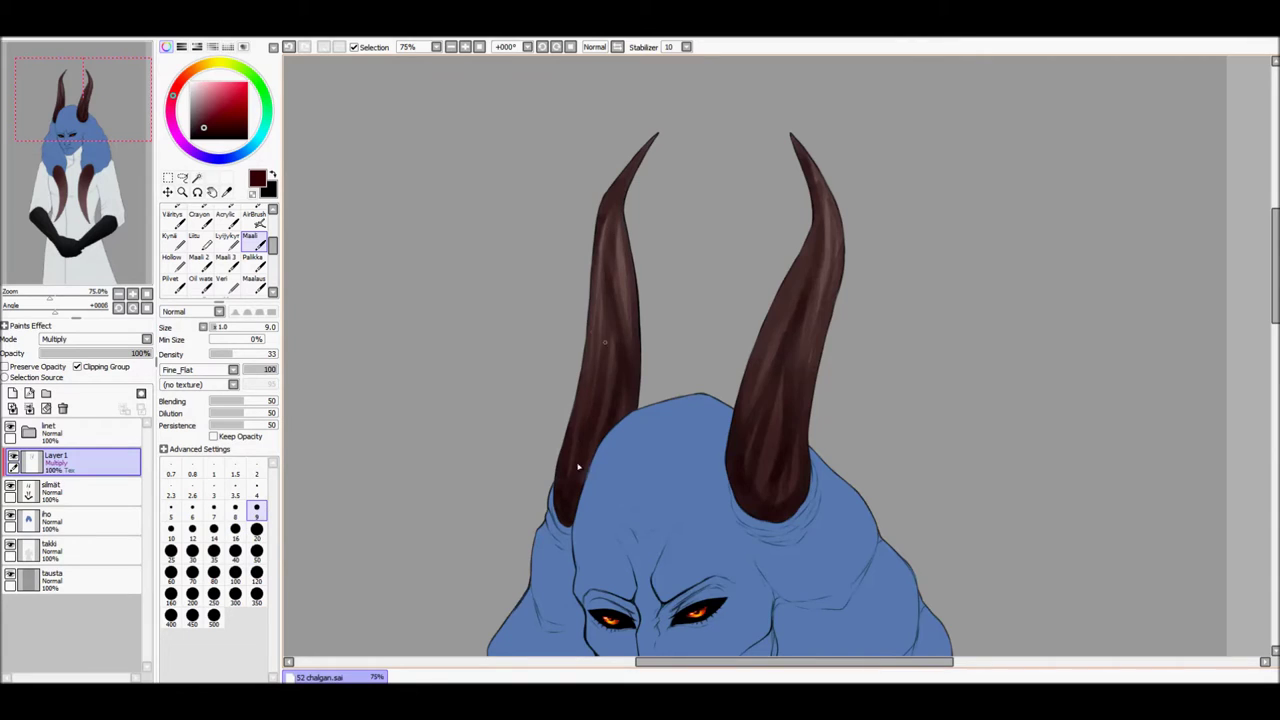
- Lay broad dark red shading over the two lower horns with the Maali brush enlarged to size 50
{"action": "left_click", "coordinate": [112, 258]}
{"action": "left_click_drag", "start_coordinate": [112, 258], "coordinate": [113, 266]}
{"action": "mouse_move", "coordinate": [515, 275]}
{"action": "left_mouse_down"}
{"action": "mouse_move", "coordinate": [495, 330]}
{"action": "mouse_move", "coordinate": [590, 480]}
{"action": "left_mouse_up"}
{"action": "left_click_drag", "start_coordinate": [113, 266], "coordinate": [114, 276]}
{"action": "key", "text": "bracketright"}
{"action": "key", "text": "bracketright"}
{"action": "key", "text": "bracketright"}
{"action": "key", "text": "bracketright"}
{"action": "key", "text": "bracketright"}
{"action": "key", "text": "bracketright"}
{"action": "key", "text": "bracketright"}
{"action": "key", "text": "bracketright"}
{"action": "key", "text": "bracketright"}
{"action": "key", "text": "bracketright"}
{"action": "left_click_drag", "start_coordinate": [605, 375], "coordinate": [530, 590]}
{"action": "mouse_move", "coordinate": [795, 190]}
{"action": "left_mouse_down"}
{"action": "mouse_move", "coordinate": [773, 260]}
{"action": "mouse_move", "coordinate": [747, 549]}
{"action": "left_mouse_up"}
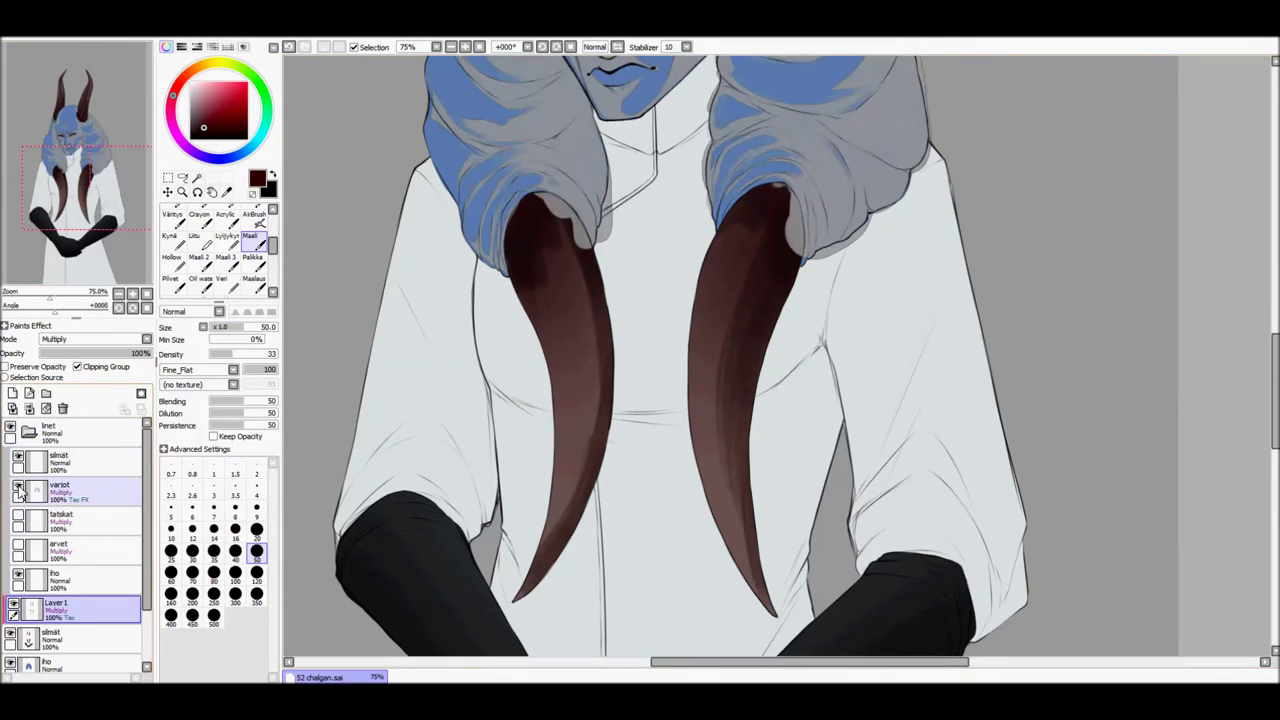
- Deepen the shadows along both lower horns with lengthwise strokes, reducing the Maali brush to size 20
{"action": "left_click_drag", "start_coordinate": [600, 335], "coordinate": [560, 535]}
{"action": "key", "text": "bracketleft"}
{"action": "key", "text": "bracketleft"}
{"action": "key", "text": "bracketleft"}
{"action": "key", "text": "bracketleft"}
{"action": "key", "text": "bracketleft"}
{"action": "left_click_drag", "start_coordinate": [705, 255], "coordinate": [690, 443]}
{"action": "mouse_move", "coordinate": [760, 300]}
{"action": "left_mouse_down"}
{"action": "mouse_move", "coordinate": [740, 590]}
{"action": "mouse_move", "coordinate": [730, 470]}
{"action": "left_mouse_up"}
{"action": "mouse_move", "coordinate": [722, 320]}
{"action": "left_mouse_down"}
{"action": "mouse_move", "coordinate": [710, 510]}
{"action": "mouse_move", "coordinate": [700, 474]}
{"action": "left_mouse_up"}
- Add narrower dark streaks to the lower left horn at brush size 14 and blend them with the Oil wate brush
{"action": "left_click", "coordinate": [213, 529]}
{"action": "left_click_drag", "start_coordinate": [560, 290], "coordinate": [580, 430]}
{"action": "mouse_move", "coordinate": [565, 360]}
{"action": "left_mouse_down"}
{"action": "mouse_move", "coordinate": [585, 540]}
{"action": "mouse_move", "coordinate": [600, 448]}
{"action": "left_mouse_up"}
{"action": "left_click", "coordinate": [200, 283]}
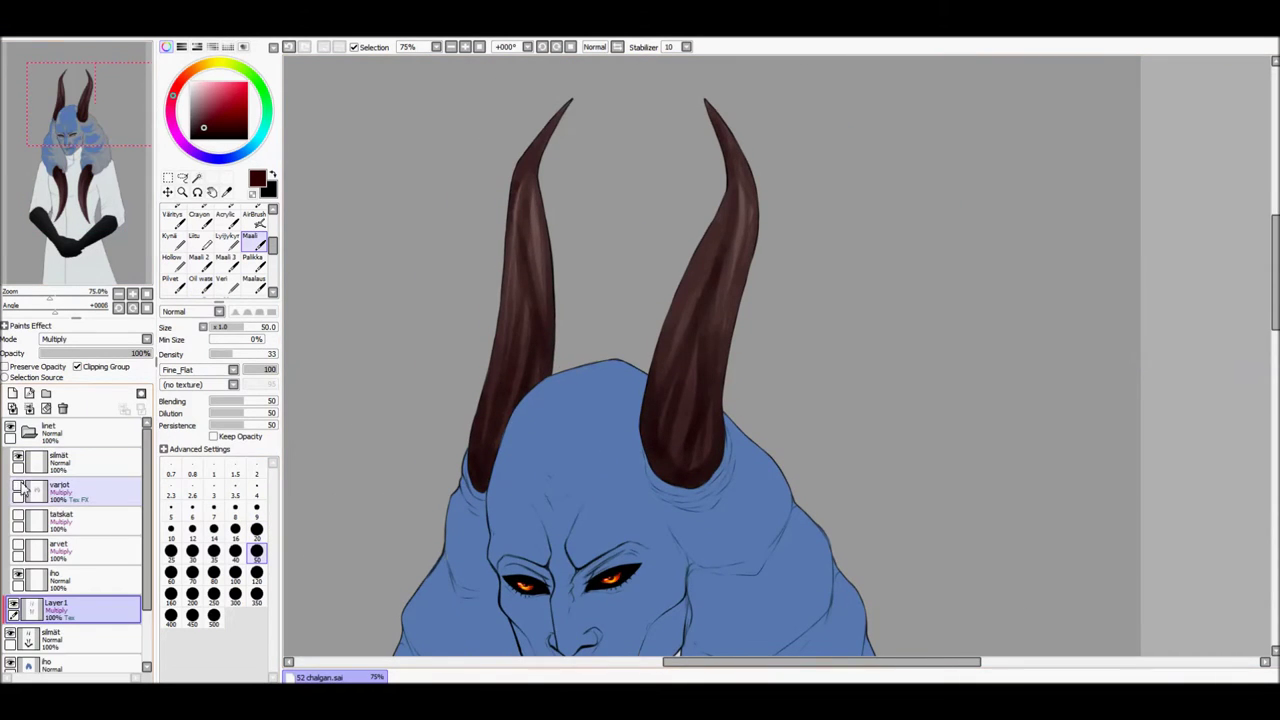
- Darken both upper horns with the Maali brush at size 50 and blend the shading with the Oil wate brush at size 20
{"action": "left_click_drag", "start_coordinate": [573, 106], "coordinate": [517, 405]}
{"action": "left_click_drag", "start_coordinate": [705, 110], "coordinate": [750, 265]}
{"action": "left_click_drag", "start_coordinate": [745, 180], "coordinate": [728, 296]}
{"action": "left_click_drag", "start_coordinate": [715, 380], "coordinate": [690, 470]}
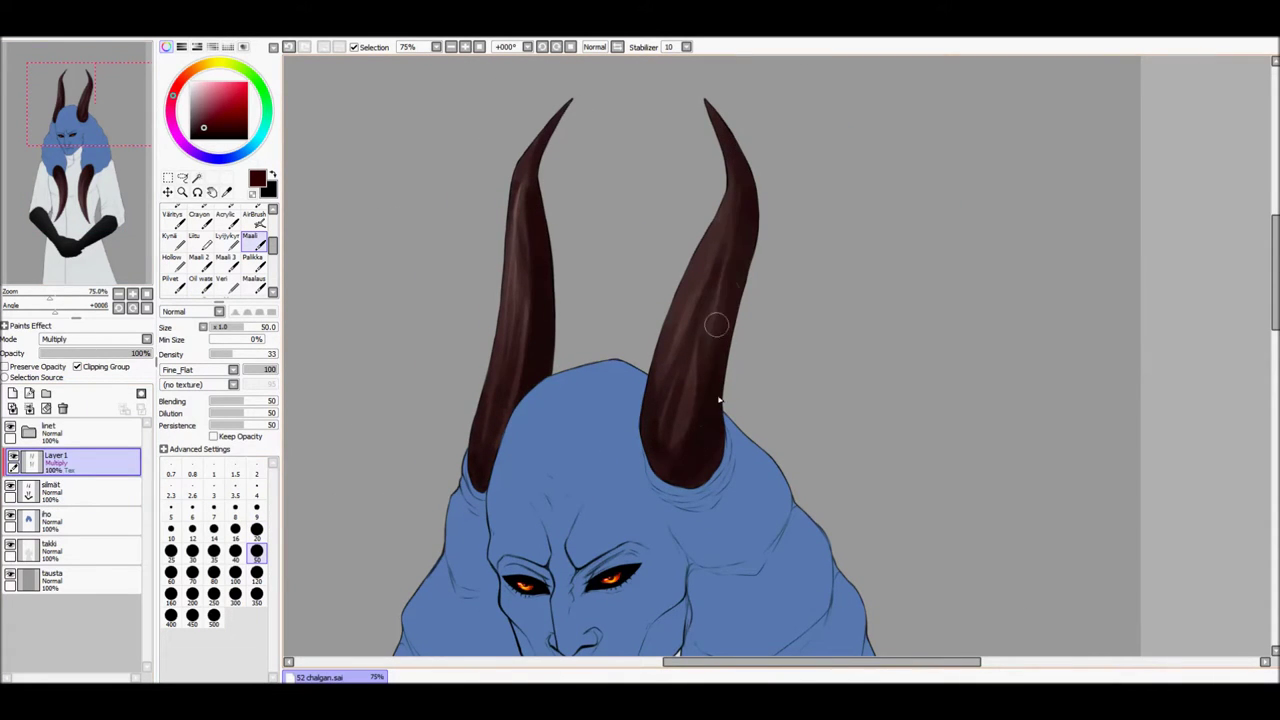
{"action": "left_click_drag", "start_coordinate": [730, 230], "coordinate": [705, 378]}
{"action": "left_click", "coordinate": [200, 283]}
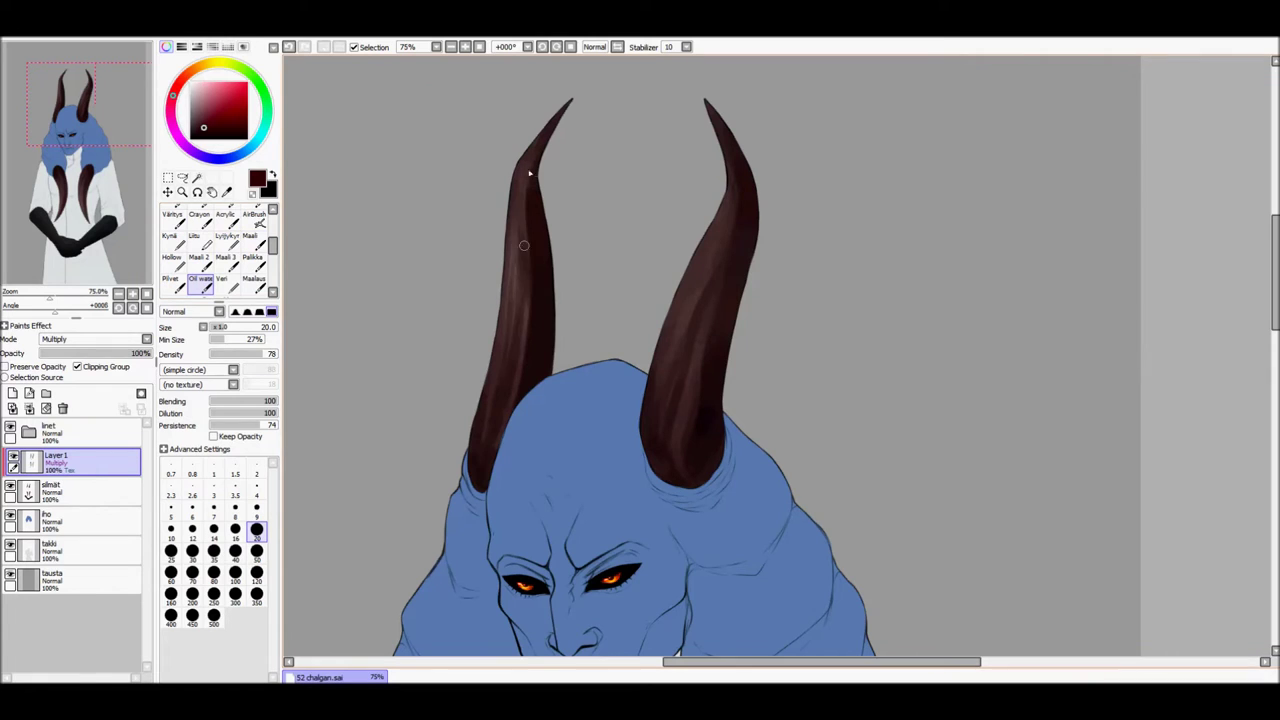
{"action": "scroll", "coordinate": [516, 284], "scroll_direction": "down", "scroll_amount": 5}
{"action": "left_click", "coordinate": [450, 47]}
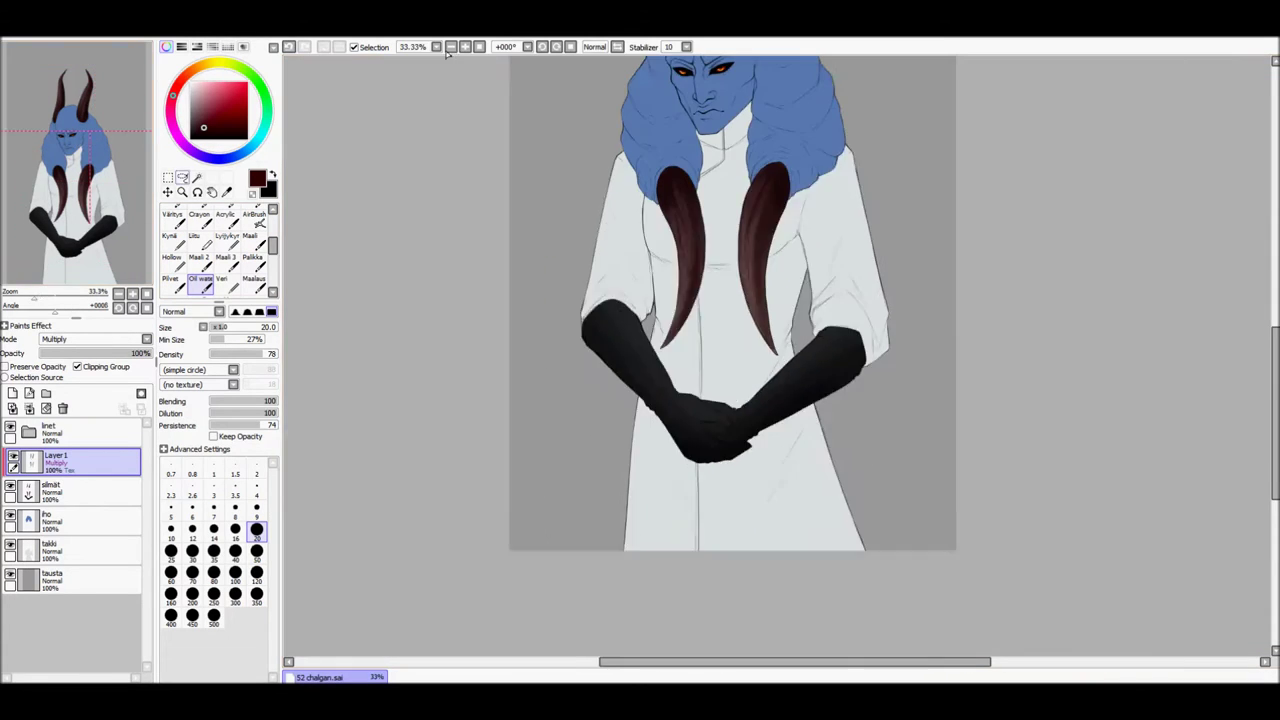
- Add a clipped Luminosity layer below the Multiply shading and airbrush a muted reddish-brown glow over the horns at size 350
{"action": "scroll", "coordinate": [452, 47], "scroll_direction": "up", "scroll_amount": 3}
{"action": "left_click", "coordinate": [12, 393]}
{"action": "left_click", "coordinate": [202, 110]}
{"action": "left_click", "coordinate": [254, 218]}
{"action": "scroll", "coordinate": [486, 200], "scroll_direction": "up", "scroll_amount": 1}
{"action": "left_click_drag", "start_coordinate": [620, 300], "coordinate": [605, 440]}
{"action": "left_click_drag", "start_coordinate": [745, 330], "coordinate": [725, 480]}
{"action": "scroll", "coordinate": [537, 177], "scroll_direction": "up", "scroll_amount": 3}
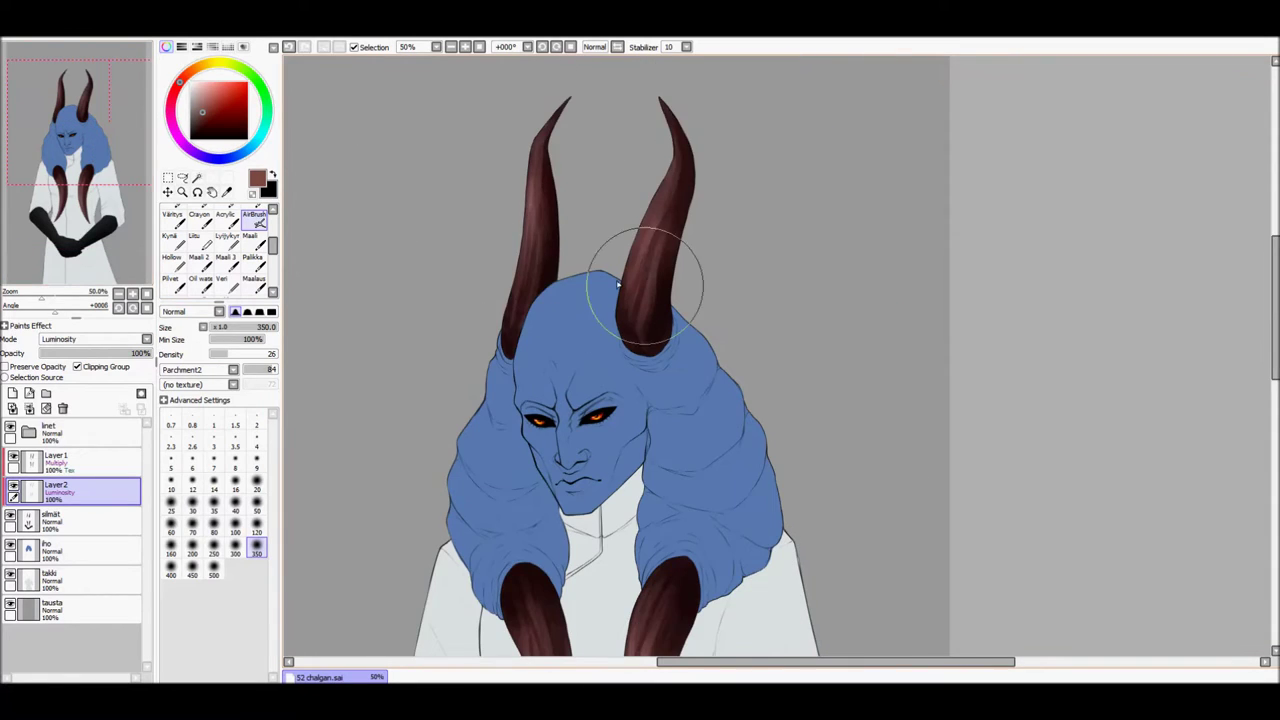
- Merge the horn shading layers down and set the textured clipped layer to Luminosity mode
{"action": "scroll", "coordinate": [560, 300], "scroll_direction": "down", "scroll_amount": 2}
{"action": "key", "text": "ctrl+e"}
{"action": "left_click", "coordinate": [95, 339]}
{"action": "left_click", "coordinate": [90, 375]}
- Paint fine dusty-pink highlight streaks along both lower horns with the Maali brush at size 9
{"action": "left_click", "coordinate": [249, 236]}
{"action": "scroll", "coordinate": [646, 486], "scroll_direction": "up", "scroll_amount": 1}
{"action": "scroll", "coordinate": [646, 486], "scroll_direction": "down", "scroll_amount": 2}
{"action": "left_click", "coordinate": [257, 508]}
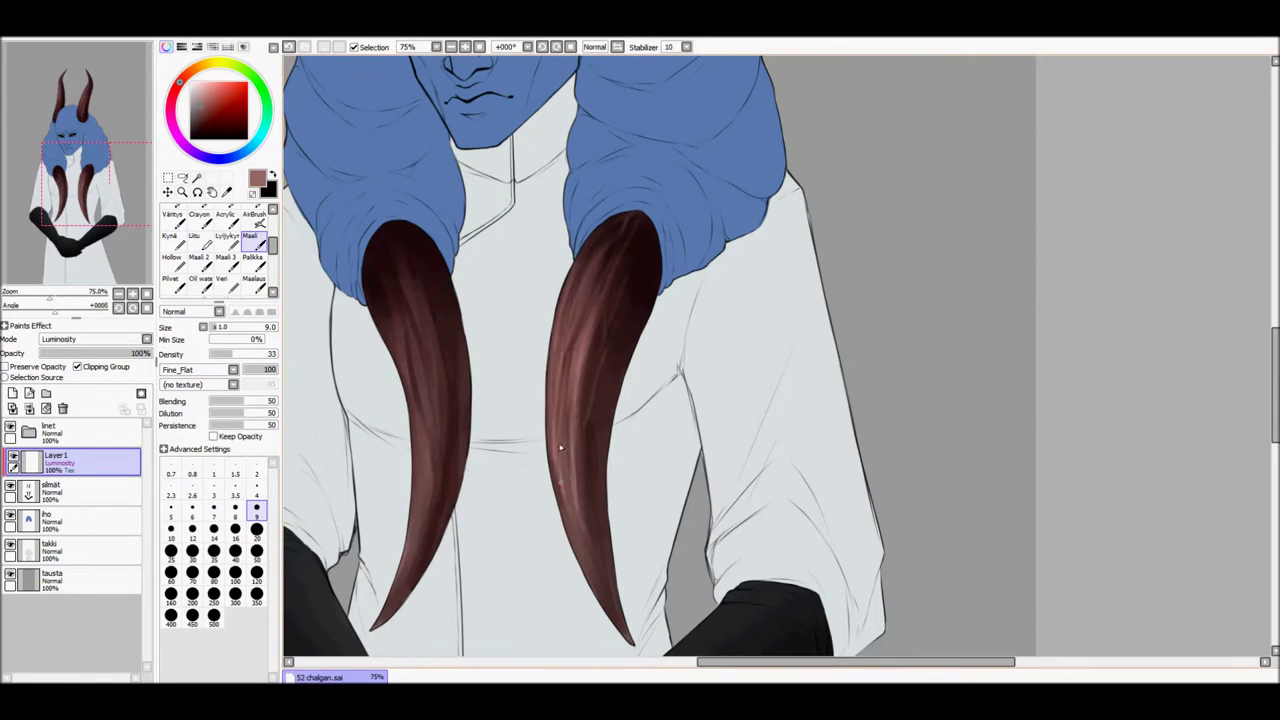
{"action": "left_click_drag", "start_coordinate": [614, 406], "coordinate": [612, 584]}
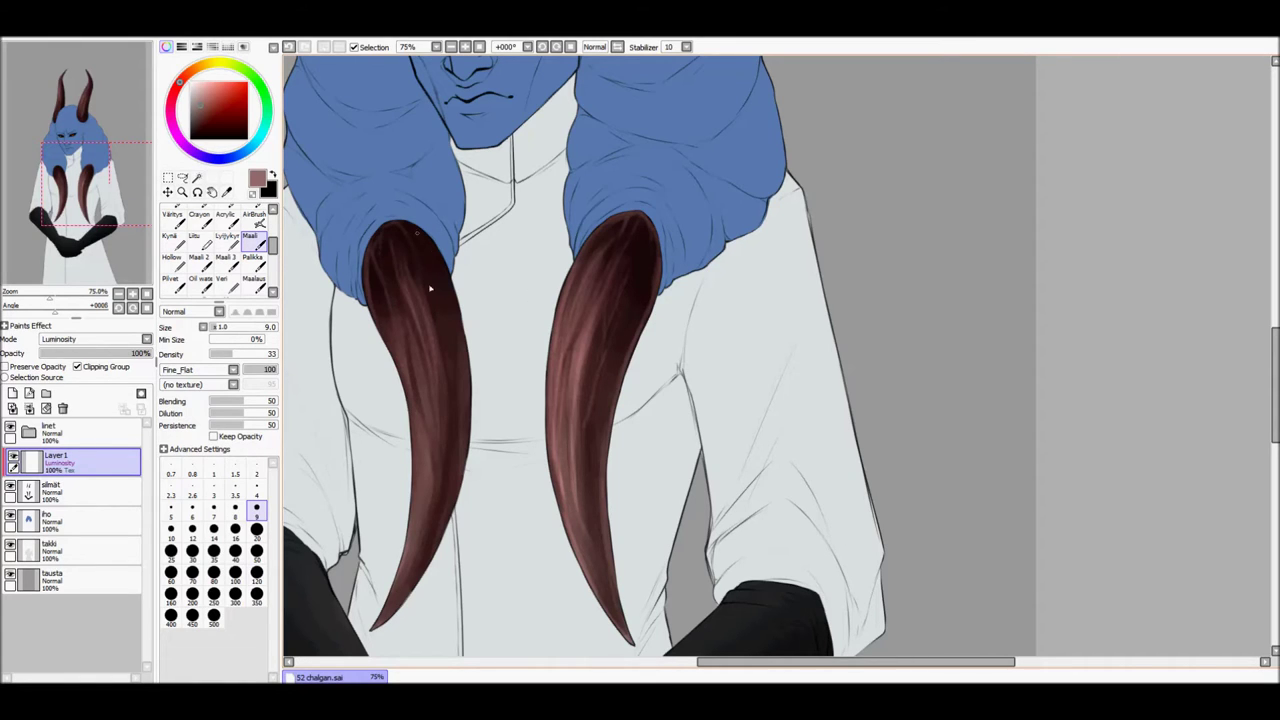
{"action": "left_click_drag", "start_coordinate": [410, 396], "coordinate": [399, 586]}
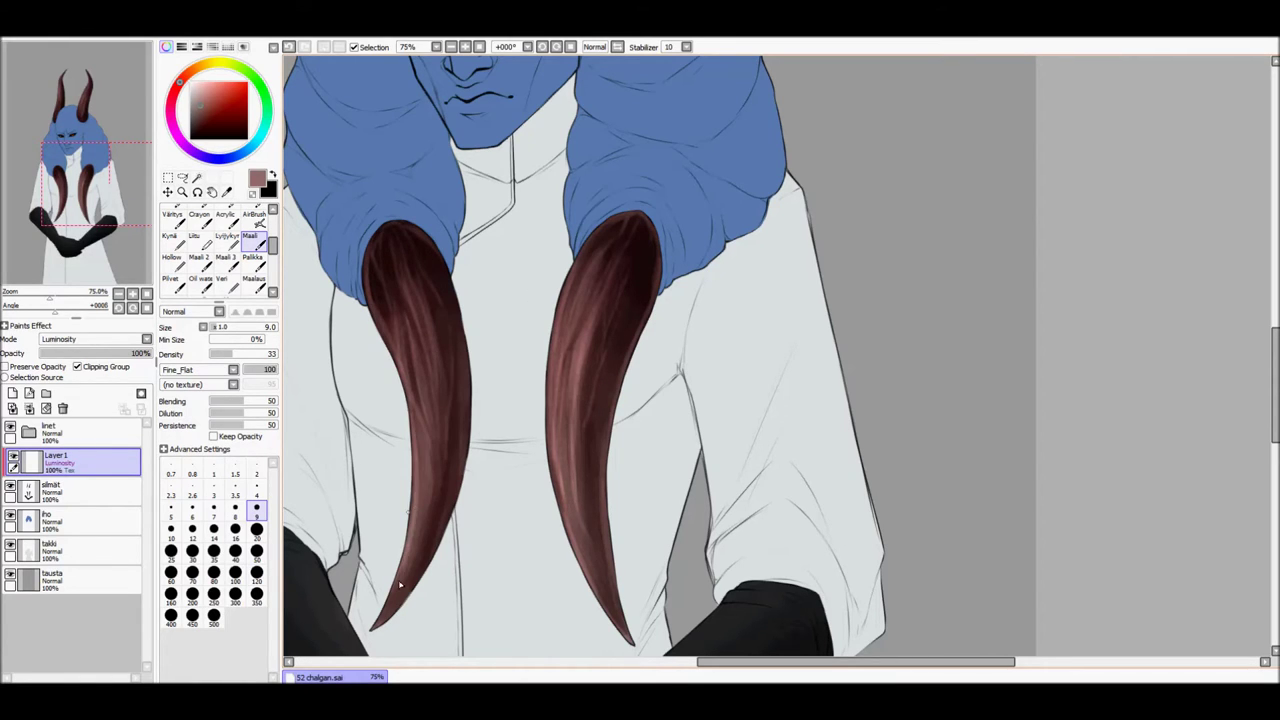
- Brush broad soft highlights along the two lower horns and both upper horns with the Maali brush at size 50
{"action": "key", "text": "bracketright"}
{"action": "key", "text": "bracketright"}
{"action": "key", "text": "bracketright"}
{"action": "key", "text": "bracketright"}
{"action": "key", "text": "bracketright"}
{"action": "key", "text": "bracketright"}
{"action": "key", "text": "bracketright"}
{"action": "key", "text": "bracketright"}
{"action": "key", "text": "bracketright"}
{"action": "key", "text": "bracketright"}
{"action": "left_click_drag", "start_coordinate": [400, 262], "coordinate": [423, 520]}
{"action": "left_click_drag", "start_coordinate": [609, 246], "coordinate": [565, 540]}
{"action": "scroll", "coordinate": [632, 300], "scroll_direction": "up", "scroll_amount": 5}
{"action": "left_click_drag", "start_coordinate": [632, 300], "coordinate": [566, 538]}
{"action": "left_click_drag", "start_coordinate": [440, 232], "coordinate": [392, 516]}
- Refine the horns with thin dusty-pink highlight streaks using the Maali brush at size 7
{"action": "key", "text": "bracketleft"}
{"action": "key", "text": "bracketleft"}
{"action": "key", "text": "bracketleft"}
{"action": "key", "text": "bracketleft"}
{"action": "key", "text": "bracketleft"}
{"action": "key", "text": "bracketleft"}
{"action": "key", "text": "bracketleft"}
{"action": "key", "text": "bracketleft"}
{"action": "key", "text": "bracketleft"}
{"action": "key", "text": "bracketleft"}
{"action": "key", "text": "bracketleft"}
{"action": "key", "text": "bracketleft"}
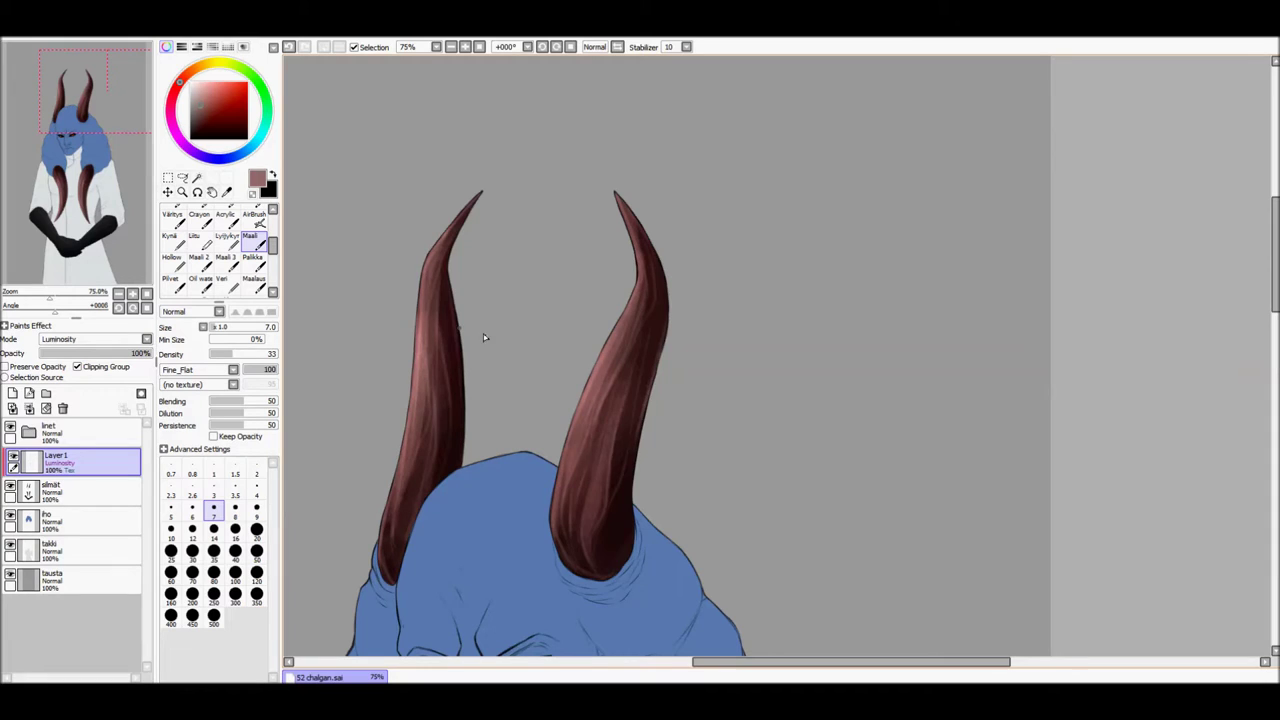
{"action": "scroll", "coordinate": [637, 272], "scroll_direction": "down", "scroll_amount": 3}
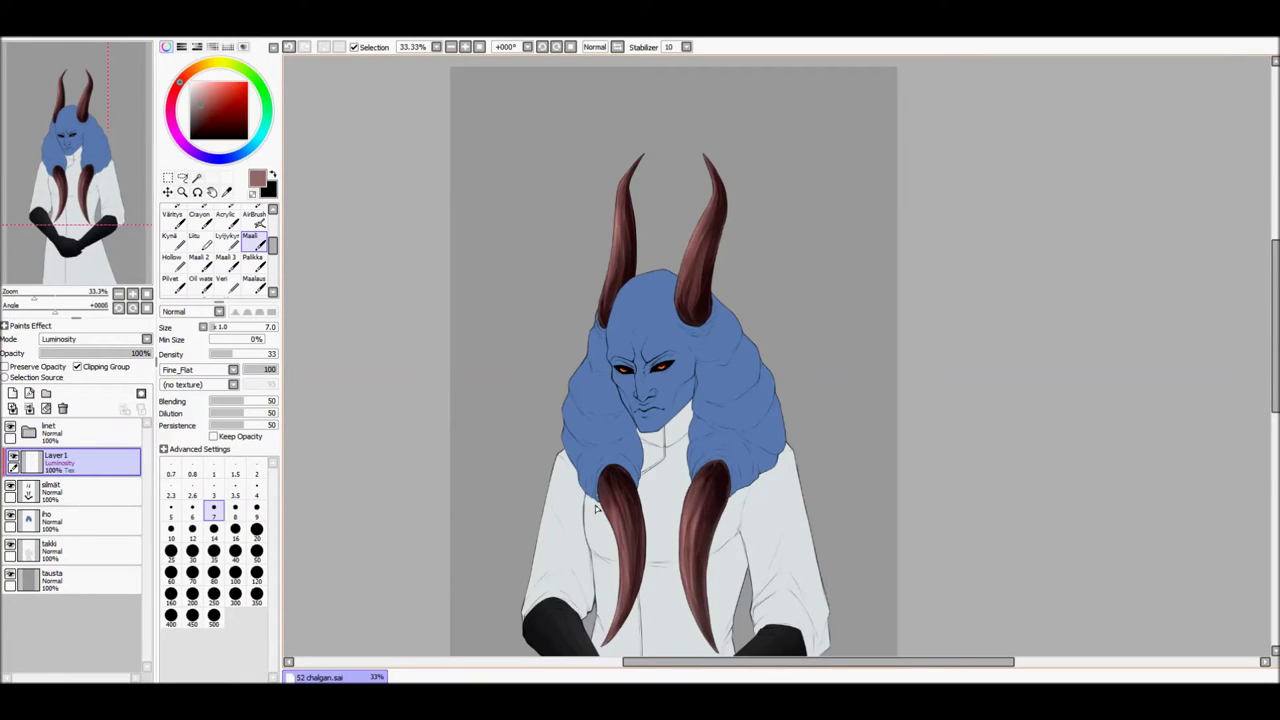
{"action": "scroll", "coordinate": [452, 500], "scroll_direction": "up", "scroll_amount": 3}
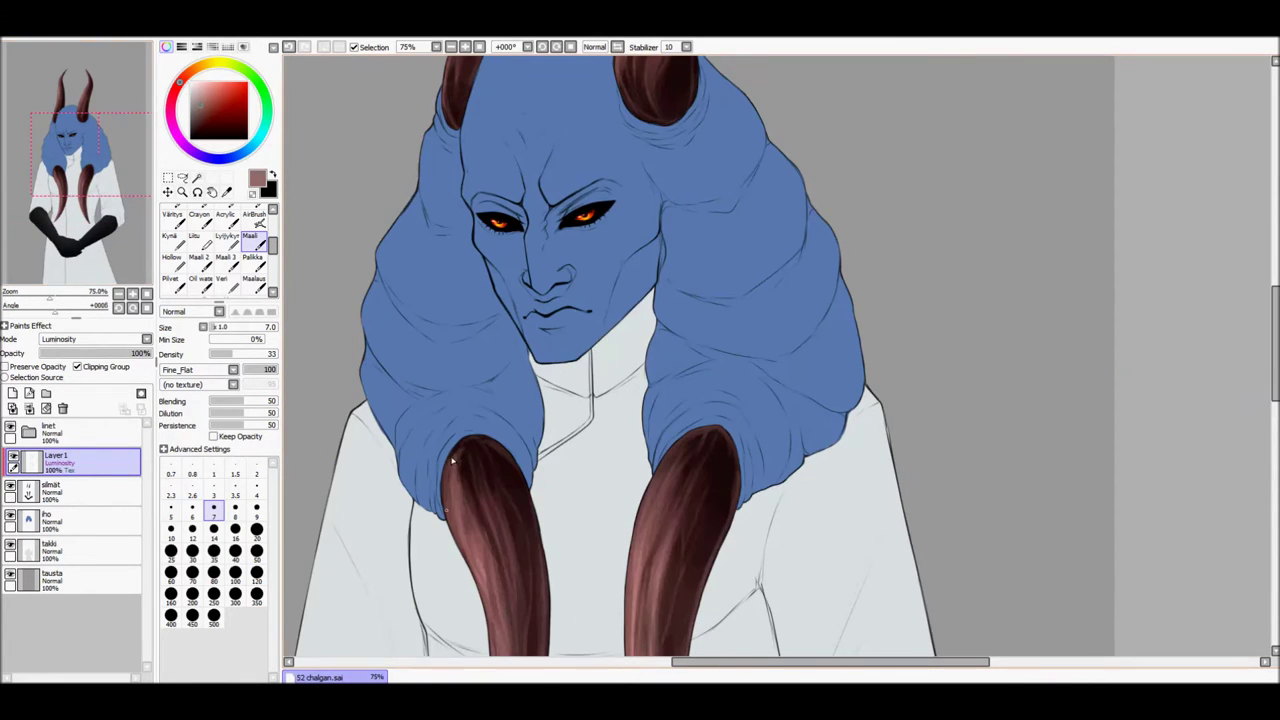
{"action": "scroll", "coordinate": [321, 290], "scroll_direction": "up", "scroll_amount": 3}
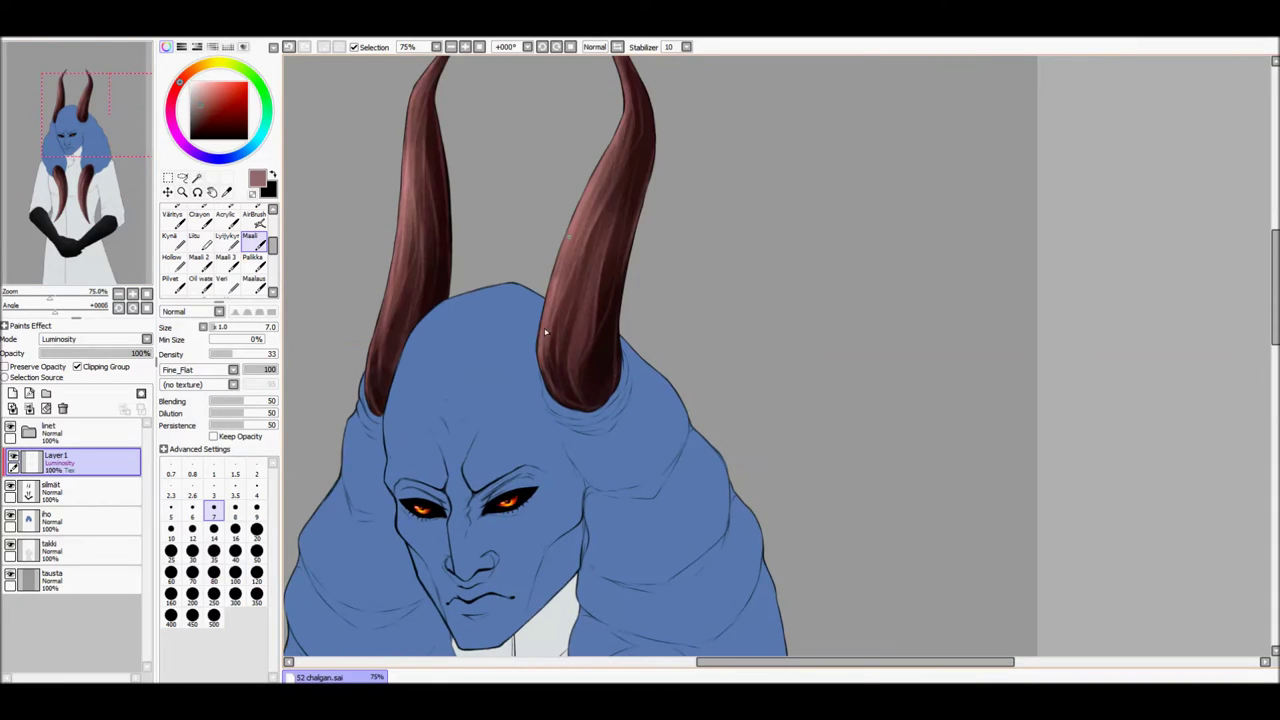
{"action": "scroll", "coordinate": [432, 175], "scroll_direction": "up", "scroll_amount": 2}
{"action": "scroll", "coordinate": [626, 233], "scroll_direction": "down", "scroll_amount": 1}
- Set up a clipped Multiply layer above the iho skin layer and airbrush dark blue shading over the head at size 350
{"action": "left_click_drag", "start_coordinate": [56, 460], "coordinate": [56, 492]}
{"action": "left_click", "coordinate": [234, 156]}
{"action": "left_click", "coordinate": [203, 117]}
{"action": "left_click", "coordinate": [254, 218]}
{"action": "left_click_drag", "start_coordinate": [583, 271], "coordinate": [528, 171]}
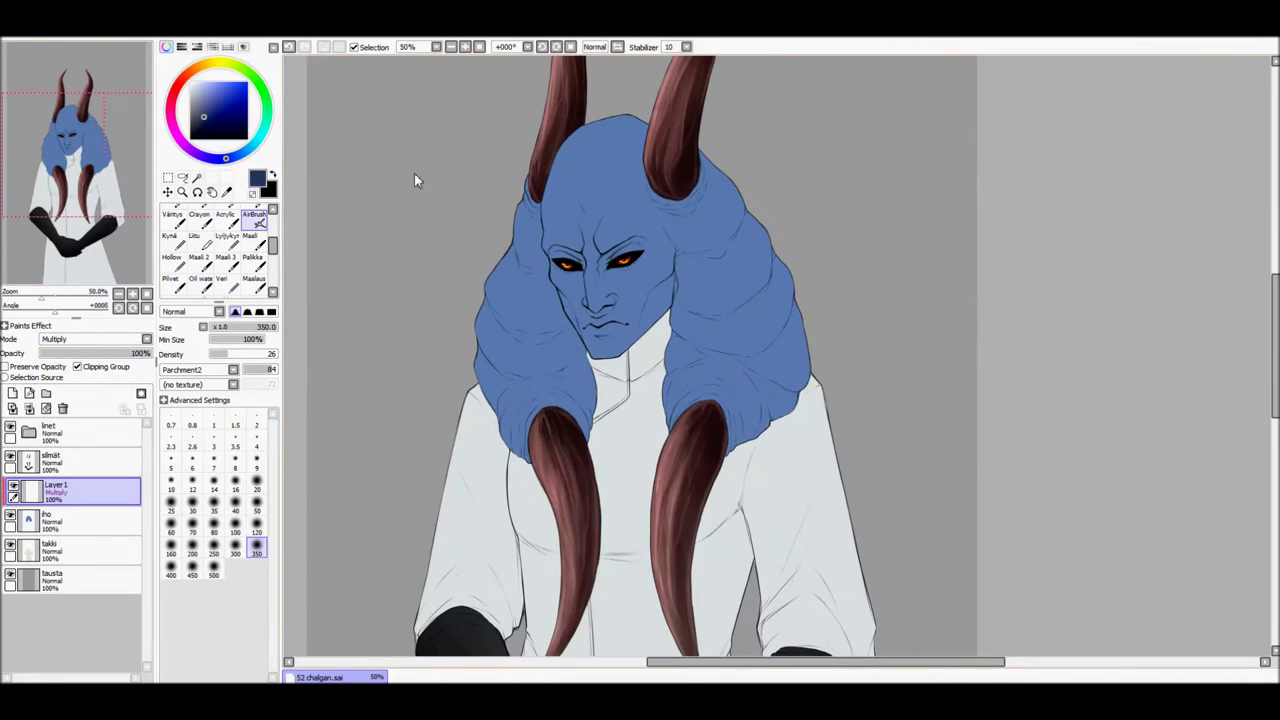
- Switch the airbrush shape to Parchment, hide the varjot layer and shade the outer head folds in dark violet at size 350
{"action": "left_click", "coordinate": [233, 369]}
{"action": "left_click", "coordinate": [200, 400]}
{"action": "mouse_move", "coordinate": [762, 236]}
{"action": "left_mouse_down"}
{"action": "mouse_move", "coordinate": [749, 129]}
{"action": "mouse_move", "coordinate": [743, 329]}
{"action": "left_mouse_up"}
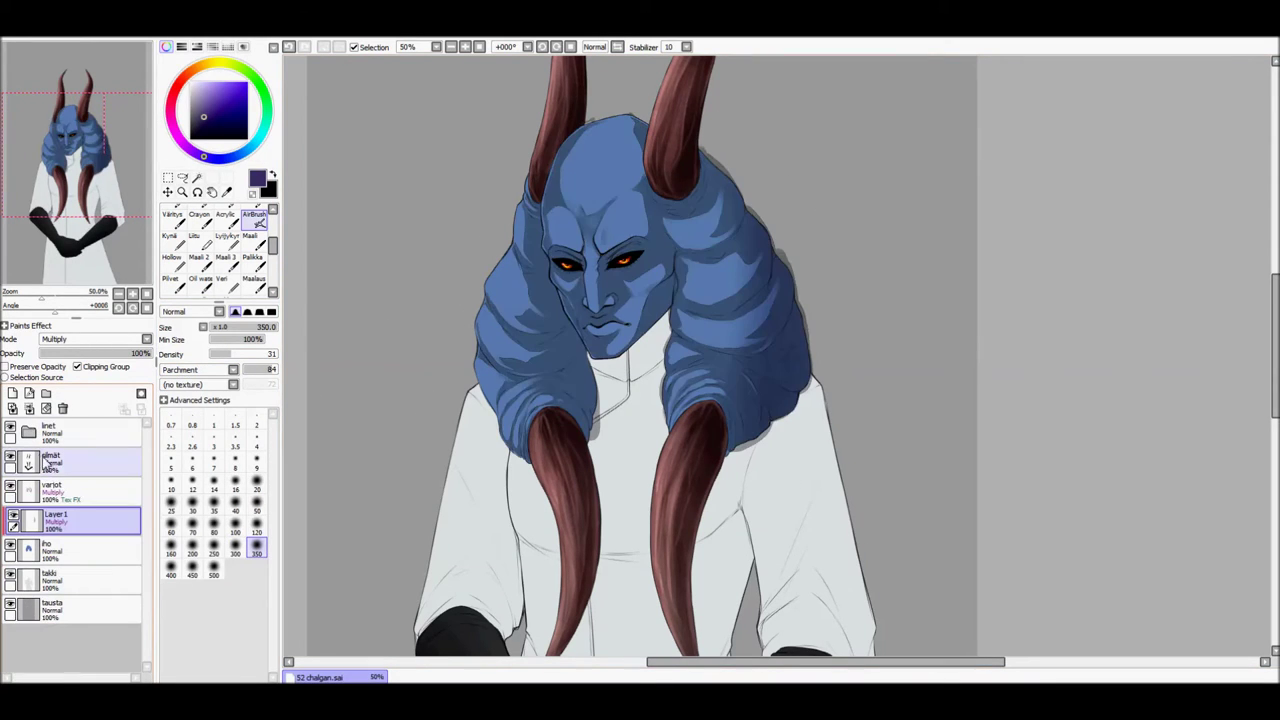
{"action": "left_click", "coordinate": [10, 490]}
{"action": "left_click_drag", "start_coordinate": [745, 400], "coordinate": [714, 80]}
- Airbrush dark violet shading into the hanging head folds at size 120 and around the facial features at size 50
{"action": "left_click", "coordinate": [256, 532]}
{"action": "mouse_move", "coordinate": [560, 420]}
{"action": "left_mouse_down"}
{"action": "mouse_move", "coordinate": [543, 300]}
{"action": "mouse_move", "coordinate": [585, 215]}
{"action": "mouse_move", "coordinate": [565, 262]}
{"action": "left_mouse_up"}
{"action": "left_click_drag", "start_coordinate": [660, 300], "coordinate": [745, 310]}
{"action": "left_click", "coordinate": [258, 512]}
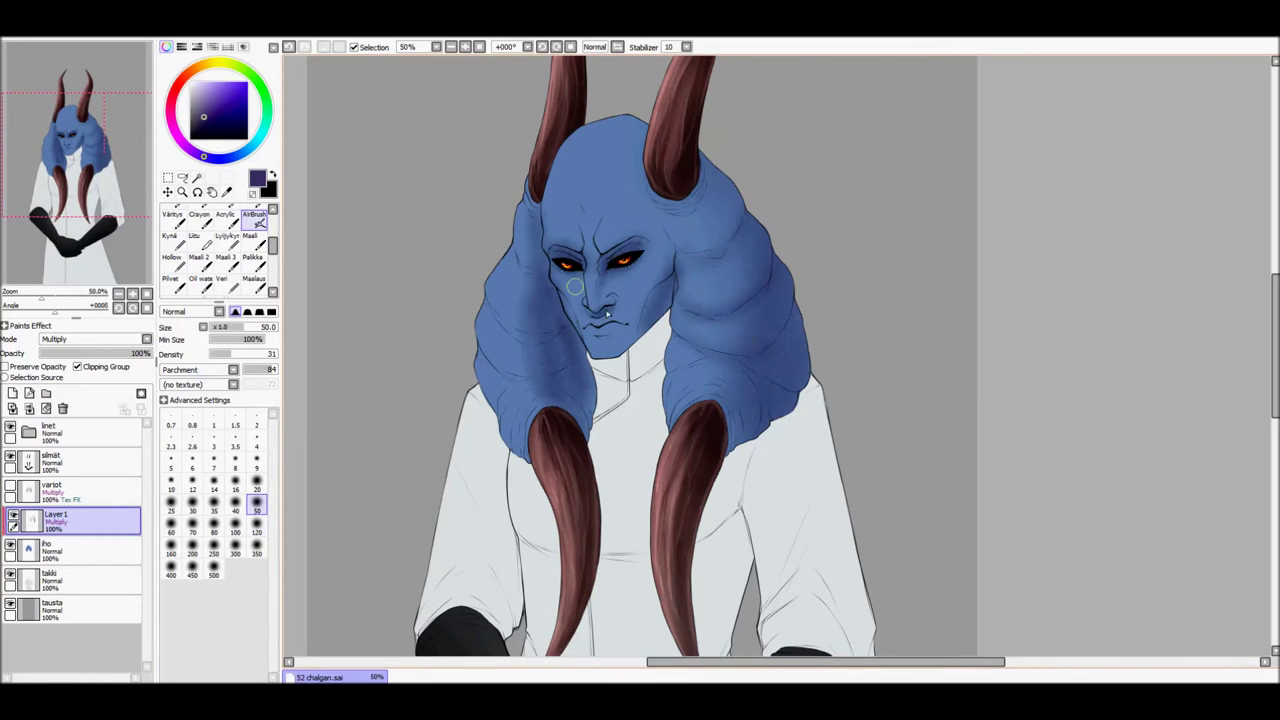
- Smooth the airbrushed shading on both hanging head folds with the Blur brush at size 120
{"action": "scroll", "coordinate": [197, 235], "scroll_direction": "up", "scroll_amount": 3}
{"action": "left_click", "coordinate": [172, 255]}
{"action": "left_click_drag", "start_coordinate": [565, 415], "coordinate": [528, 343]}
{"action": "left_click_drag", "start_coordinate": [748, 313], "coordinate": [686, 363]}
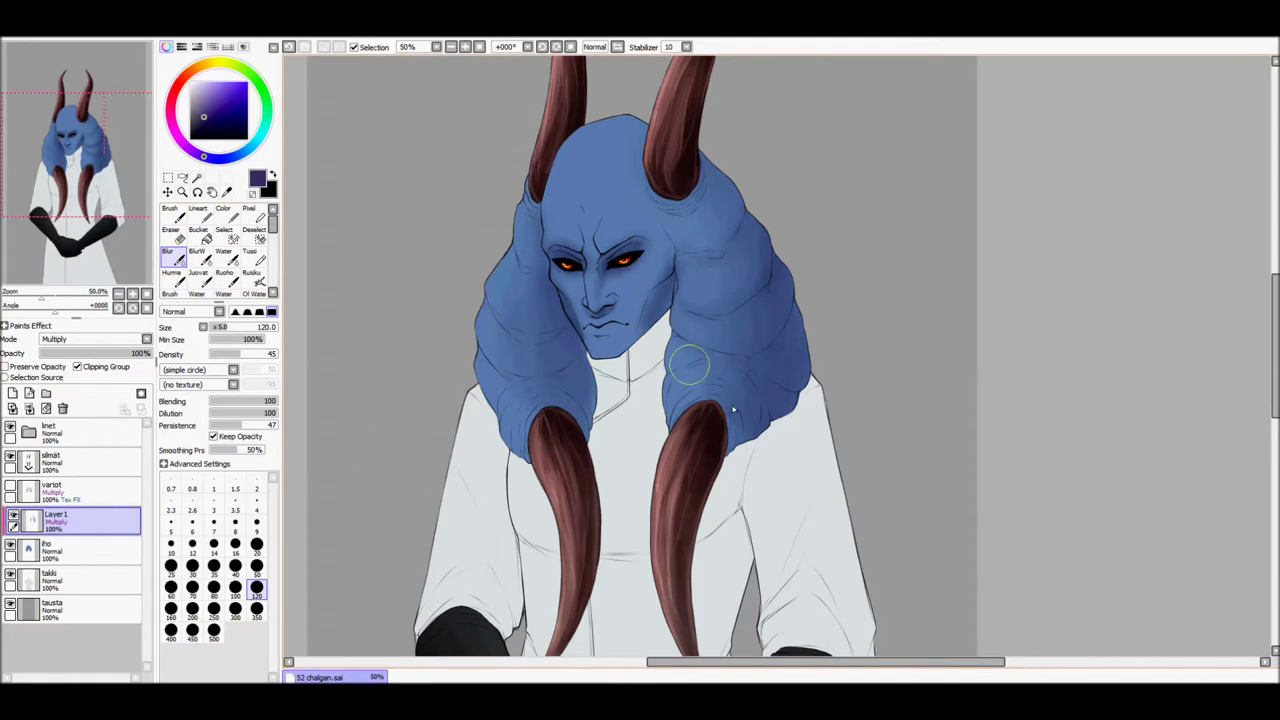
- Add Ruisku airbrush shading to the forehead beside the horn and smooth the face shading with Blur, both at size 50
{"action": "scroll", "coordinate": [103, 178], "scroll_direction": "up", "scroll_amount": 1}
{"action": "key", "text": "bracketleft"}
{"action": "key", "text": "bracketleft"}
{"action": "key", "text": "bracketleft"}
{"action": "key", "text": "bracketleft"}
{"action": "key", "text": "bracketleft"}
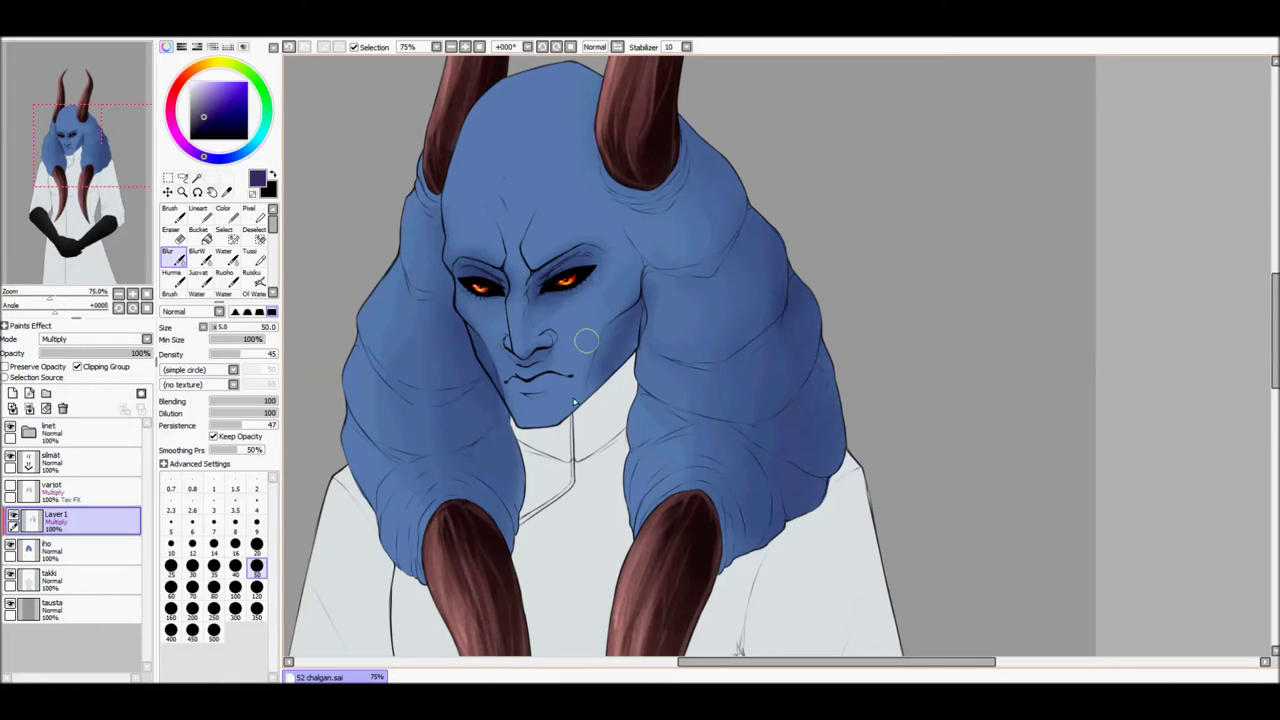
{"action": "left_click", "coordinate": [256, 275]}
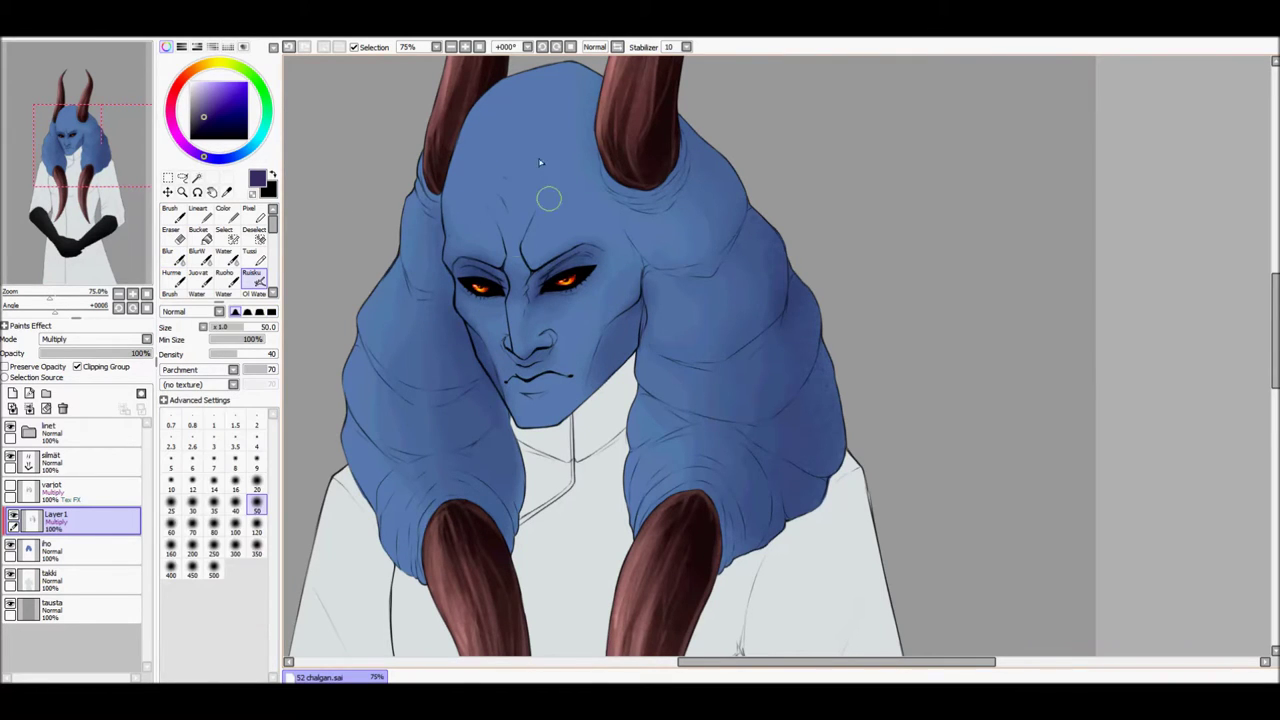
{"action": "left_click", "coordinate": [172, 255]}
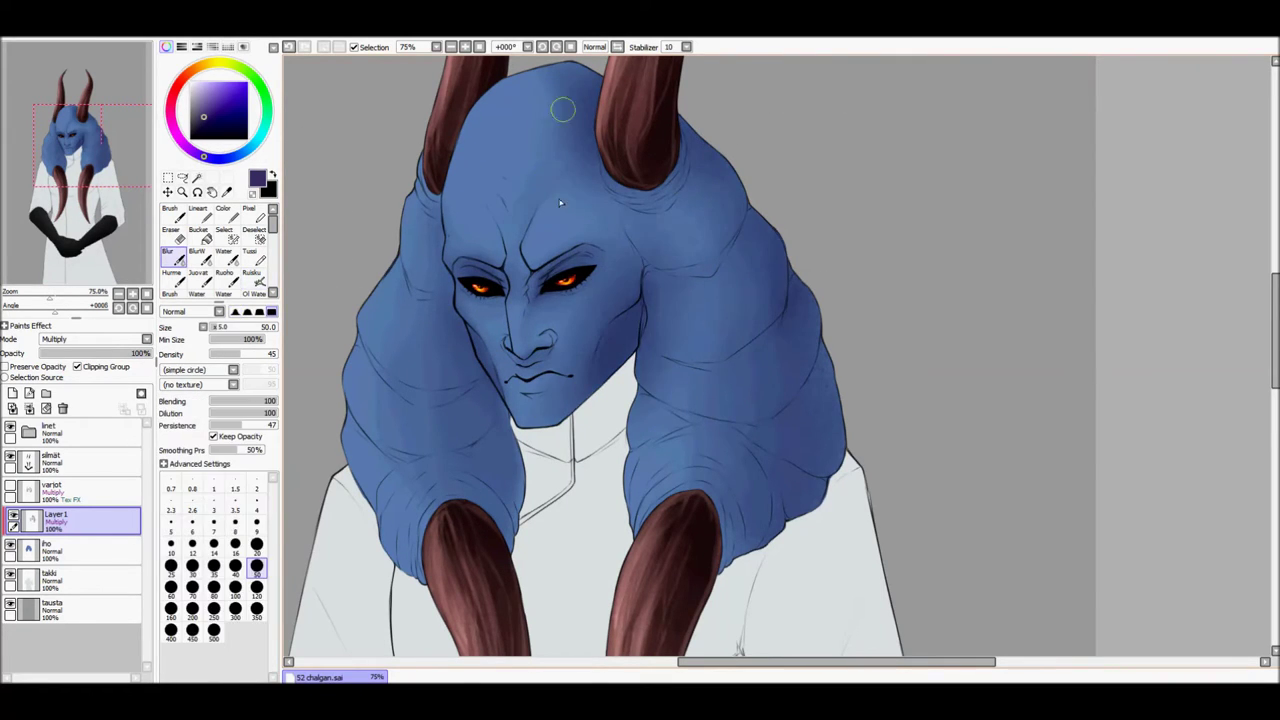
- Set the new clipped shading layer to Multiply mode and choose the Tussi brush
{"action": "left_click", "coordinate": [95, 339]}
{"action": "left_click", "coordinate": [95, 380]}
{"action": "left_click", "coordinate": [256, 258]}
{"action": "mouse_move", "coordinate": [508, 212]}
{"action": "left_mouse_down"}
{"action": "mouse_move", "coordinate": [540, 262]}
{"action": "mouse_move", "coordinate": [610, 314]}
{"action": "left_mouse_up"}
{"action": "key", "text": "ctrl+z"}
{"action": "key", "text": "ctrl+z"}
- Paint dark shadows around both eye sockets in greyish violet with the Tussi brush at size 20
{"action": "key", "text": "ctrl+plus"}
{"action": "left_click_drag", "start_coordinate": [80, 198], "coordinate": [78, 197]}
{"action": "mouse_move", "coordinate": [590, 370]}
{"action": "left_mouse_down"}
{"action": "mouse_move", "coordinate": [610, 330]}
{"action": "mouse_move", "coordinate": [685, 320]}
{"action": "left_mouse_up"}
{"action": "mouse_move", "coordinate": [492, 342]}
{"action": "left_mouse_down"}
{"action": "mouse_move", "coordinate": [480, 337]}
{"action": "mouse_move", "coordinate": [506, 366]}
{"action": "left_mouse_up"}
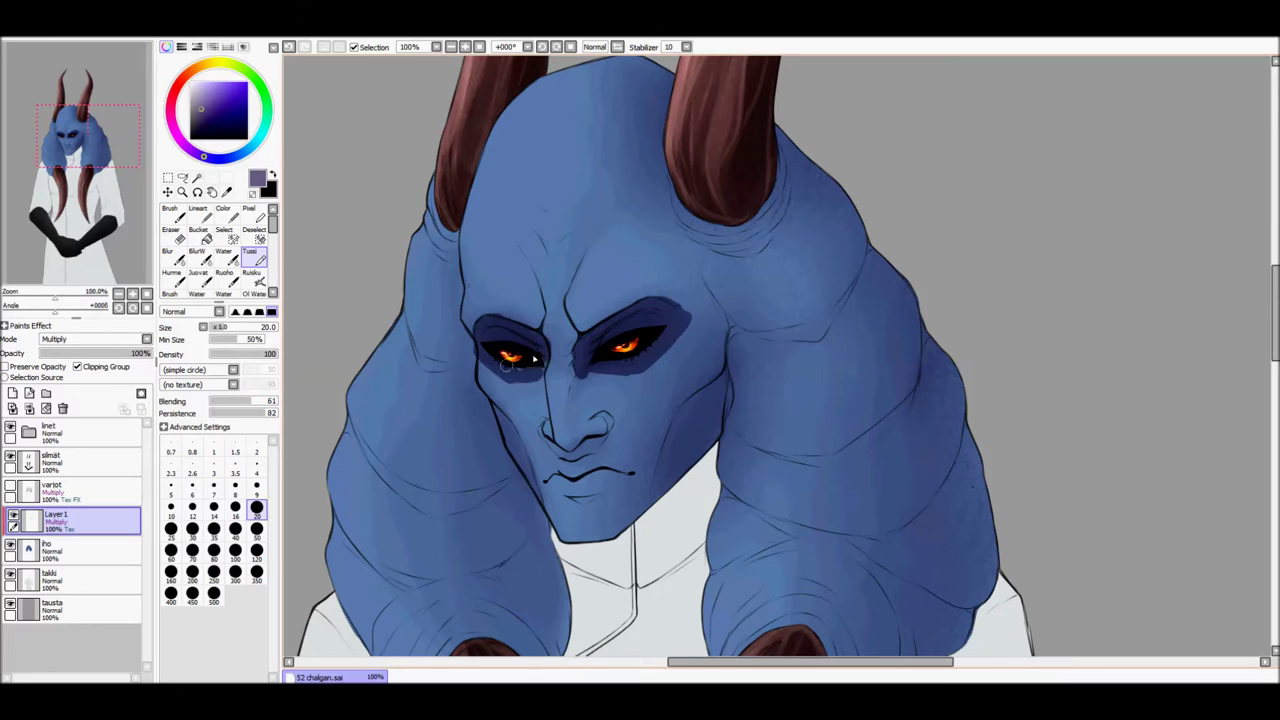
- Paint shadow strokes along the brow furrows and temples and chevron-shaped wrinkles on the forehead with the Tussi brush at size 20
{"action": "left_click_drag", "start_coordinate": [583, 250], "coordinate": [570, 340]}
{"action": "left_click_drag", "start_coordinate": [693, 245], "coordinate": [686, 305]}
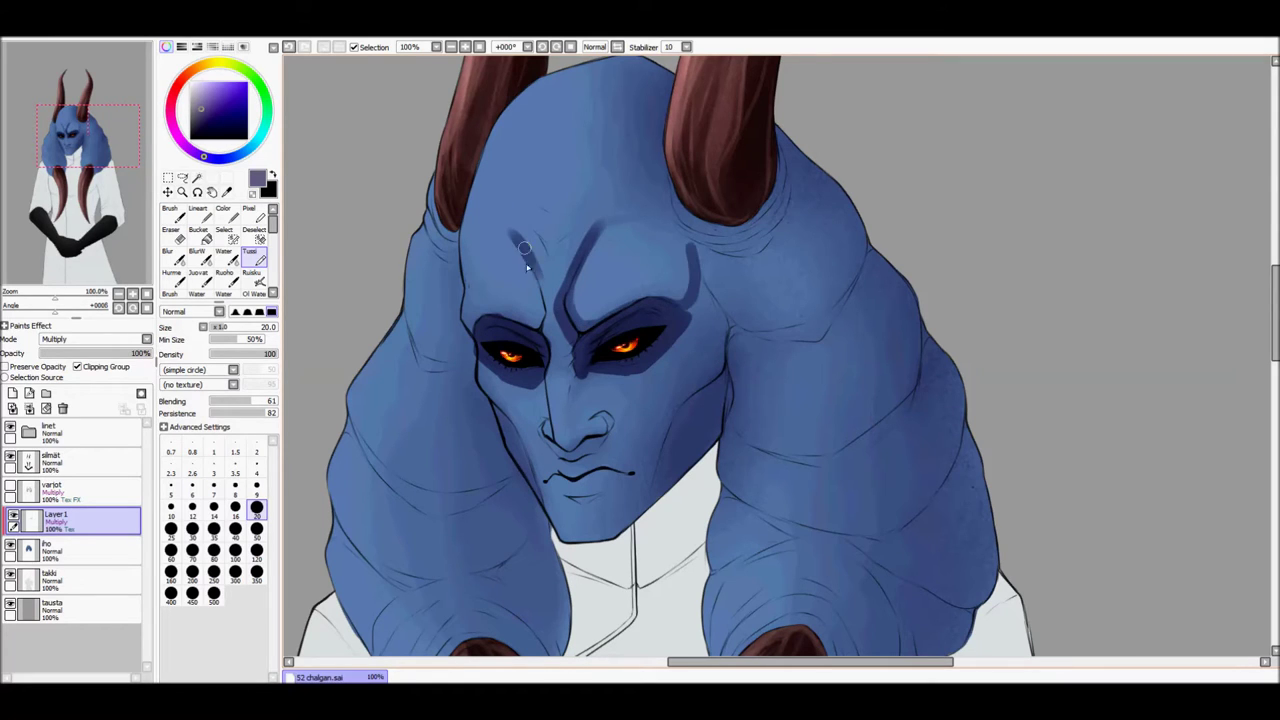
{"action": "left_click_drag", "start_coordinate": [523, 247], "coordinate": [550, 330]}
{"action": "left_click_drag", "start_coordinate": [464, 240], "coordinate": [477, 312]}
{"action": "left_click_drag", "start_coordinate": [542, 202], "coordinate": [584, 200]}
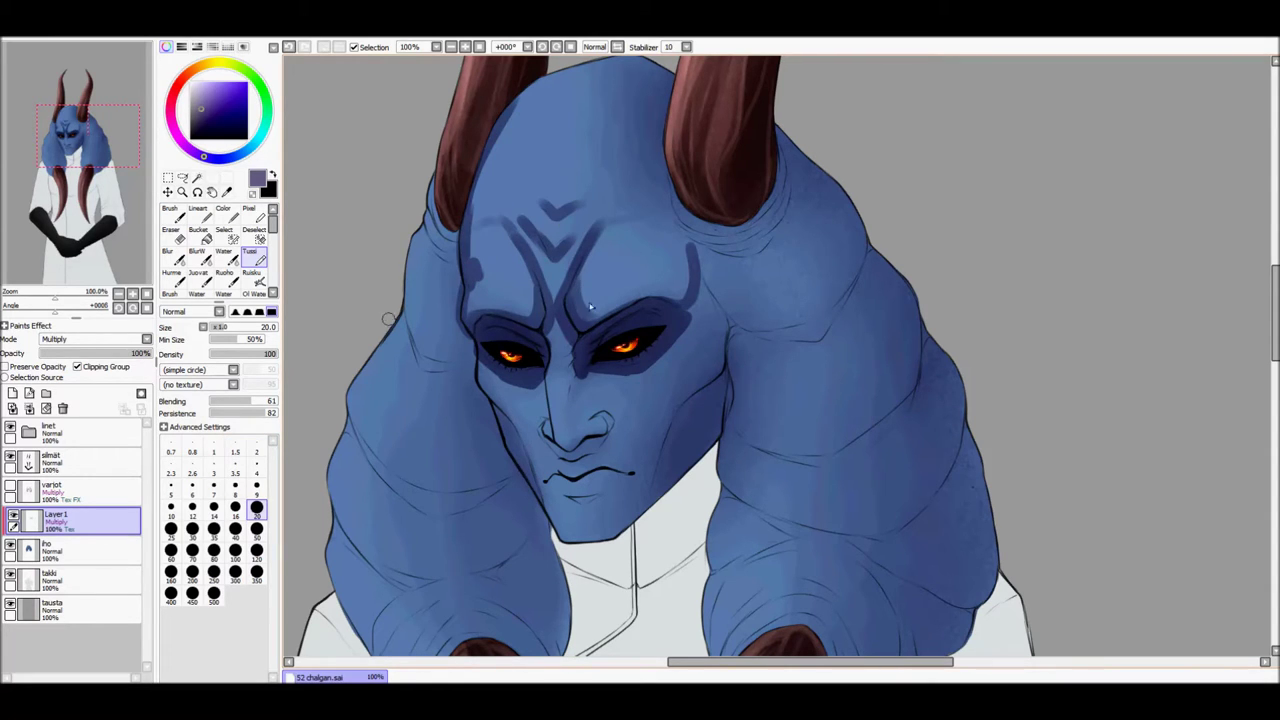
- Shade the nose, the mouth corners and the area below the lip, refining the nose with the Tussi brush at size 14
{"action": "left_click_drag", "start_coordinate": [525, 300], "coordinate": [560, 450]}
{"action": "mouse_move", "coordinate": [515, 325]}
{"action": "left_mouse_down"}
{"action": "mouse_move", "coordinate": [560, 435]}
{"action": "mouse_move", "coordinate": [630, 455]}
{"action": "left_mouse_up"}
{"action": "left_click", "coordinate": [656, 423]}
{"action": "left_click", "coordinate": [213, 507]}
{"action": "left_click_drag", "start_coordinate": [566, 315], "coordinate": [574, 395]}
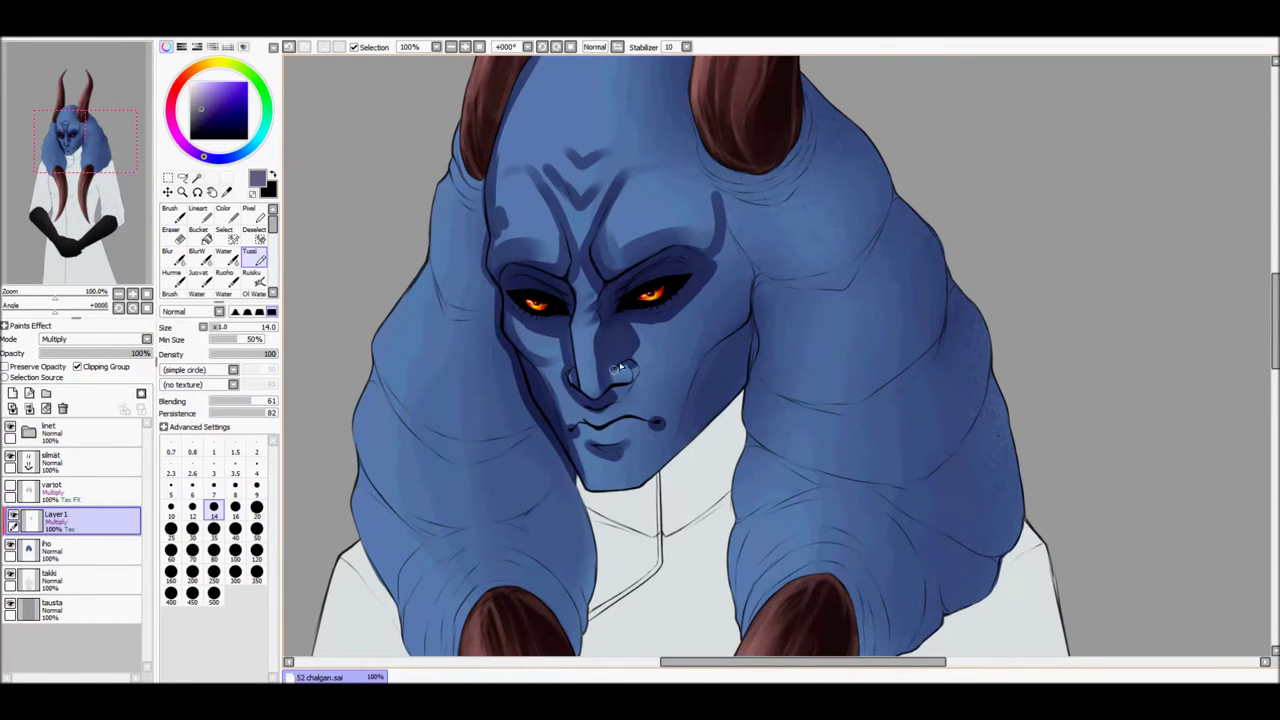
- Shade the skull's edge, the jaw and the side of the forehead with the Tussi brush at size 20
{"action": "left_click", "coordinate": [256, 507]}
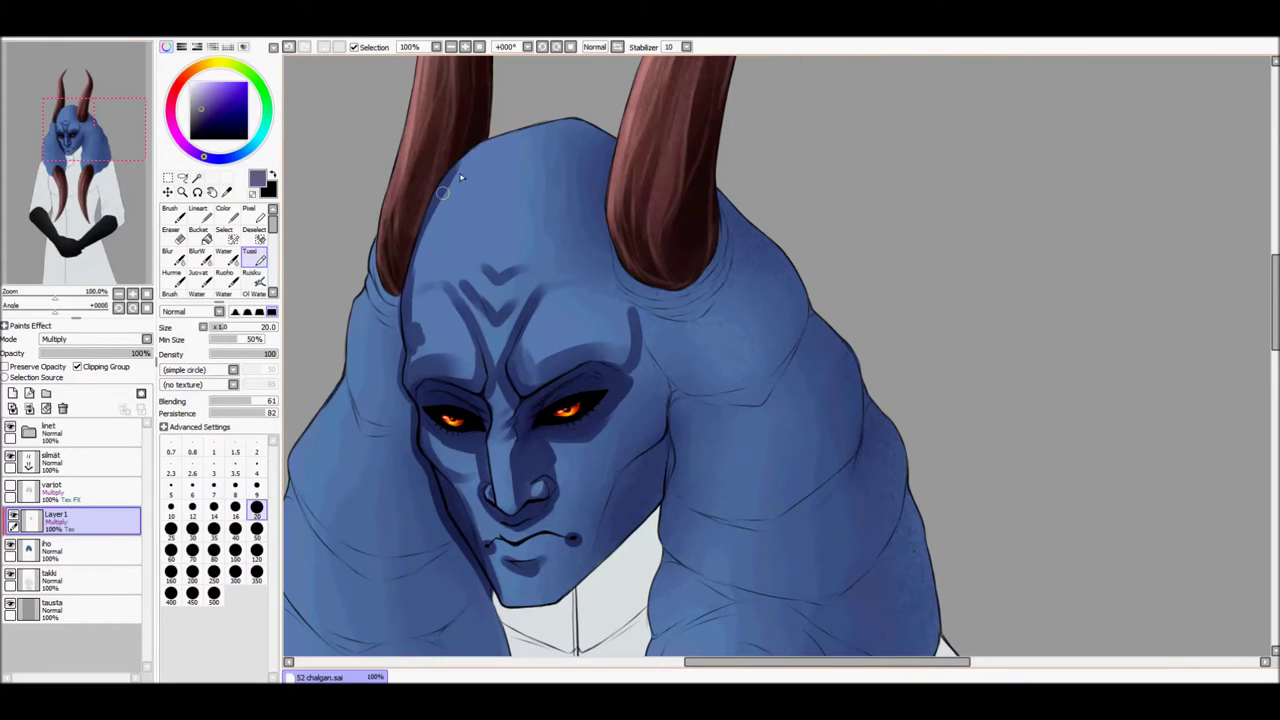
{"action": "left_click_drag", "start_coordinate": [576, 465], "coordinate": [506, 515]}
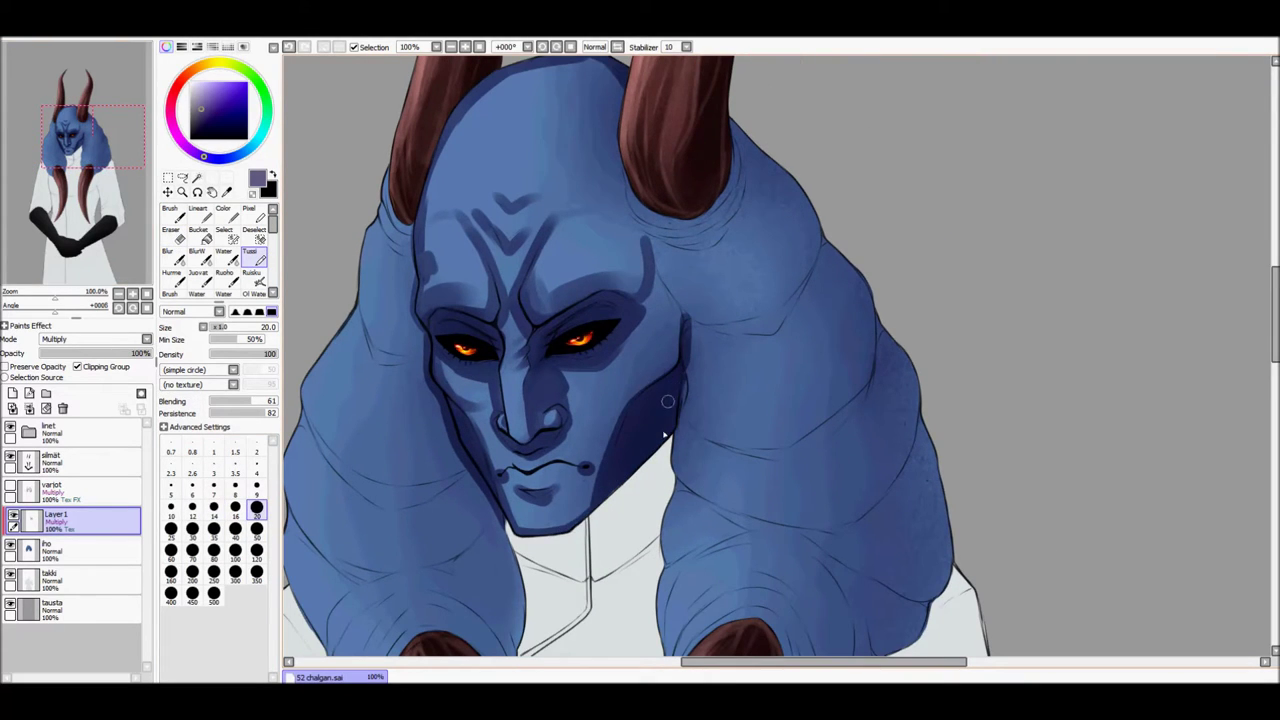
{"action": "left_click_drag", "start_coordinate": [654, 226], "coordinate": [660, 270]}
- Paint thin shadow lines into the skin wrinkles around the upper horn base with the Tussi brush at size 9
{"action": "key", "text": "bracketleft"}
{"action": "key", "text": "bracketleft"}
{"action": "key", "text": "bracketleft"}
{"action": "key", "text": "bracketleft"}
{"action": "key", "text": "bracketleft"}
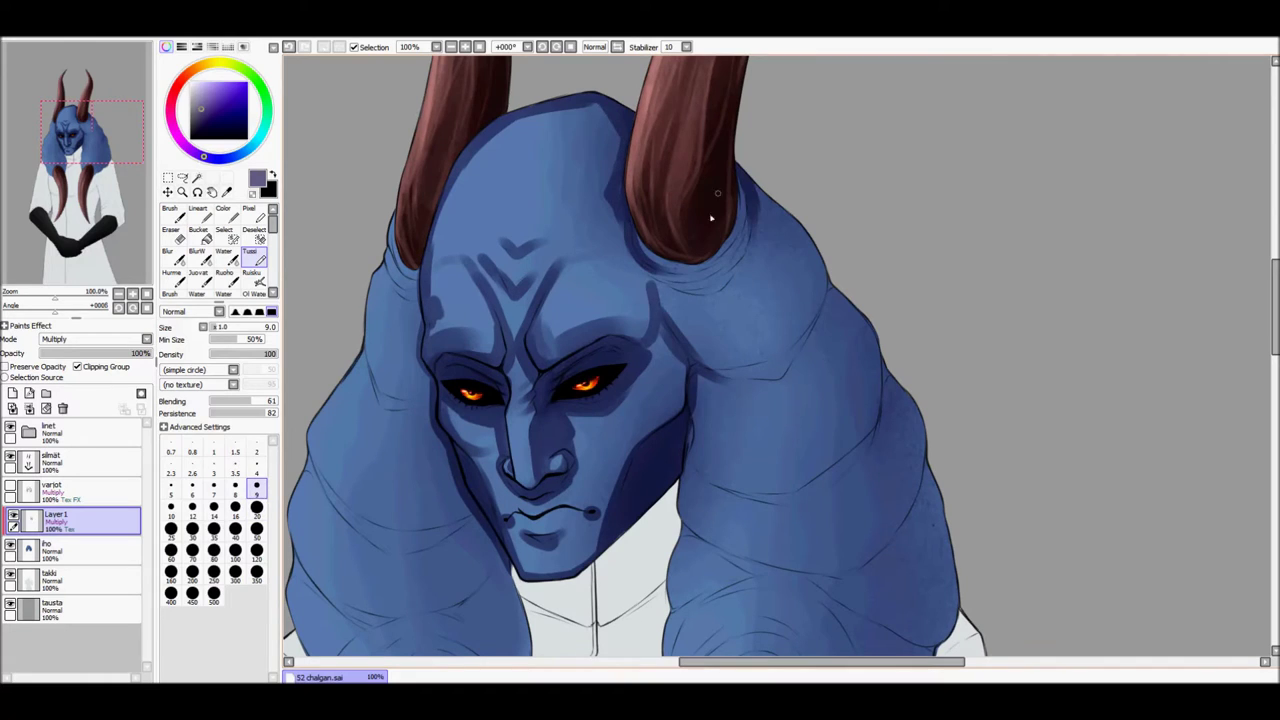
{"action": "mouse_move", "coordinate": [700, 263]}
{"action": "left_mouse_down"}
{"action": "mouse_move", "coordinate": [745, 226]}
{"action": "mouse_move", "coordinate": [648, 277]}
{"action": "left_mouse_up"}
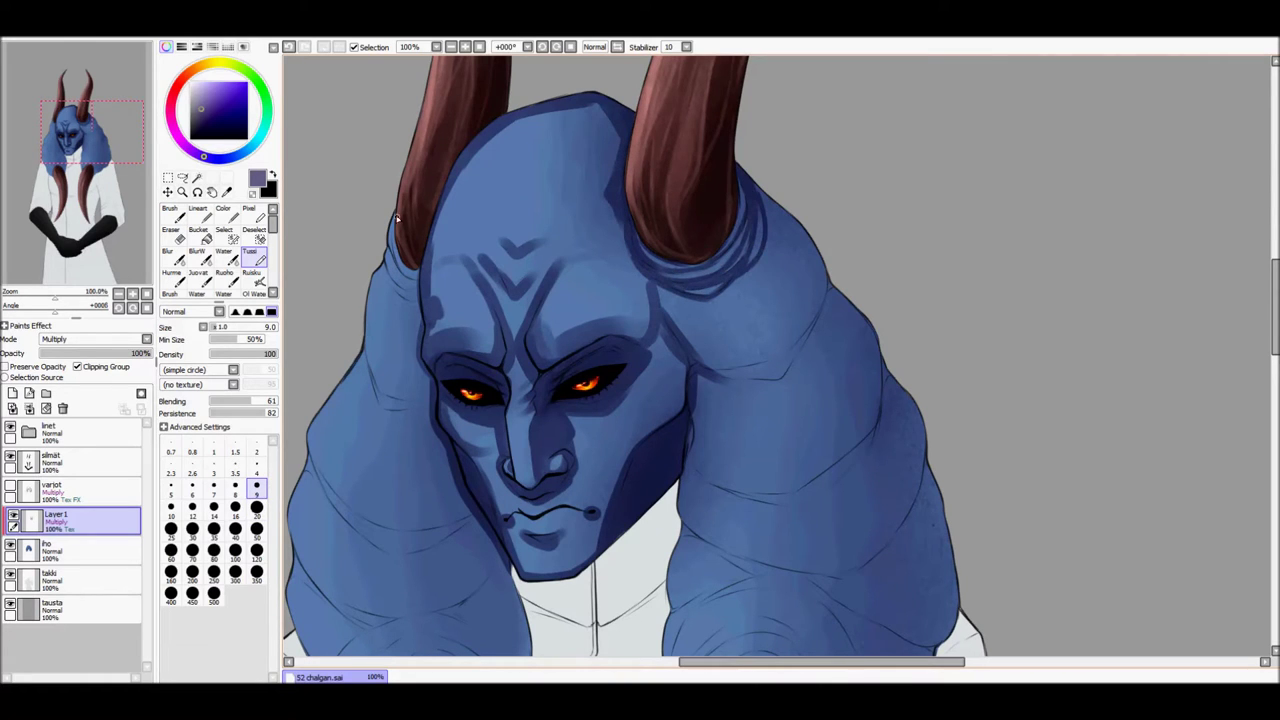
- Block in large fold shadows on the right-hand head fold beside the face with the Tussi brush at size 50
{"action": "left_click", "coordinate": [256, 529]}
{"action": "mouse_move", "coordinate": [790, 200]}
{"action": "left_mouse_down"}
{"action": "mouse_move", "coordinate": [822, 300]}
{"action": "mouse_move", "coordinate": [710, 345]}
{"action": "mouse_move", "coordinate": [625, 218]}
{"action": "left_mouse_up"}
{"action": "mouse_move", "coordinate": [583, 180]}
{"action": "left_mouse_down"}
{"action": "mouse_move", "coordinate": [731, 366]}
{"action": "mouse_move", "coordinate": [809, 423]}
{"action": "mouse_move", "coordinate": [660, 320]}
{"action": "left_mouse_up"}
{"action": "scroll", "coordinate": [648, 424], "scroll_direction": "down", "scroll_amount": 1}
{"action": "left_click_drag", "start_coordinate": [648, 424], "coordinate": [800, 340]}
{"action": "left_click_drag", "start_coordinate": [640, 350], "coordinate": [655, 330]}
- Paint fold shadows on the left-hand head fold and the lower part of the right-hand one with the Tussi brush at size 35
{"action": "key", "text": "bracketleft"}
{"action": "key", "text": "bracketleft"}
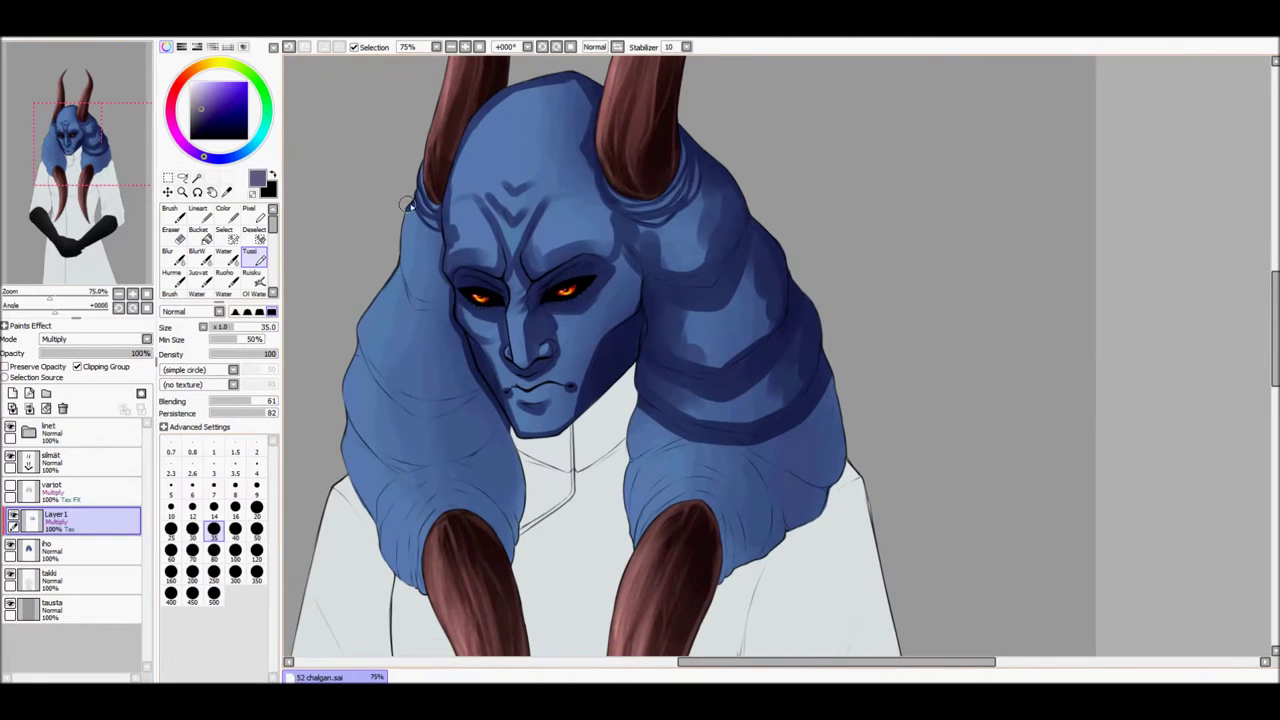
{"action": "left_click_drag", "start_coordinate": [420, 300], "coordinate": [440, 232]}
{"action": "left_click_drag", "start_coordinate": [630, 410], "coordinate": [830, 465]}
{"action": "mouse_move", "coordinate": [380, 290]}
{"action": "left_mouse_down"}
{"action": "mouse_move", "coordinate": [420, 390]}
{"action": "mouse_move", "coordinate": [466, 364]}
{"action": "mouse_move", "coordinate": [430, 390]}
{"action": "mouse_move", "coordinate": [480, 450]}
{"action": "mouse_move", "coordinate": [360, 450]}
{"action": "mouse_move", "coordinate": [522, 517]}
{"action": "mouse_move", "coordinate": [505, 430]}
{"action": "left_mouse_up"}
{"action": "mouse_move", "coordinate": [745, 455]}
{"action": "left_mouse_down"}
{"action": "mouse_move", "coordinate": [789, 531]}
{"action": "mouse_move", "coordinate": [810, 480]}
{"action": "left_mouse_up"}
- Paint narrow shadows into the skin wrinkles around both lower horn bases with the Tussi brush at size 14
{"action": "key", "text": "bracketleft"}
{"action": "key", "text": "bracketleft"}
{"action": "key", "text": "bracketleft"}
{"action": "key", "text": "bracketleft"}
{"action": "key", "text": "bracketleft"}
{"action": "scroll", "coordinate": [789, 531], "scroll_direction": "up", "scroll_amount": 1}
{"action": "mouse_move", "coordinate": [690, 420]}
{"action": "left_mouse_down"}
{"action": "mouse_move", "coordinate": [786, 457]}
{"action": "mouse_move", "coordinate": [680, 440]}
{"action": "mouse_move", "coordinate": [780, 520]}
{"action": "mouse_move", "coordinate": [810, 430]}
{"action": "mouse_move", "coordinate": [793, 417]}
{"action": "mouse_move", "coordinate": [660, 410]}
{"action": "mouse_move", "coordinate": [672, 383]}
{"action": "left_mouse_up"}
{"action": "mouse_move", "coordinate": [381, 480]}
{"action": "left_mouse_down"}
{"action": "mouse_move", "coordinate": [465, 440]}
{"action": "mouse_move", "coordinate": [365, 540]}
{"action": "mouse_move", "coordinate": [400, 405]}
{"action": "mouse_move", "coordinate": [498, 490]}
{"action": "left_mouse_up"}
{"action": "left_click_drag", "start_coordinate": [367, 423], "coordinate": [340, 490]}
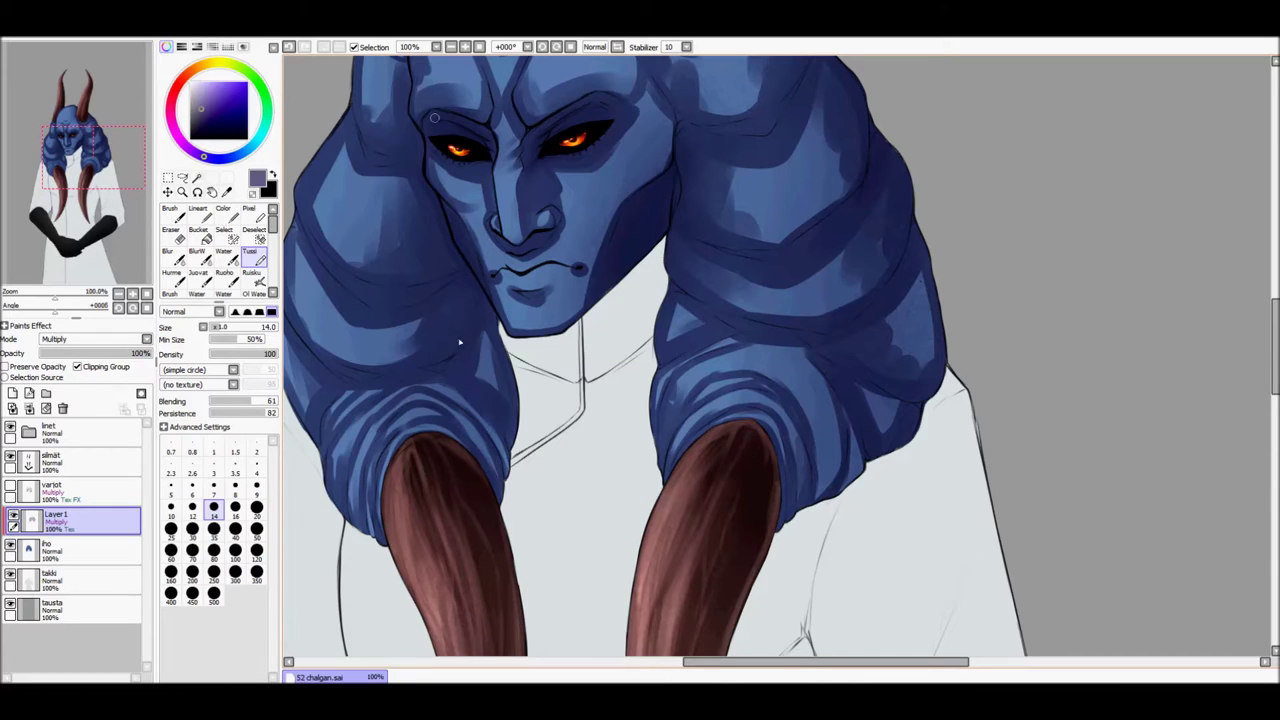
- Soften the nose-bridge shading with the Blur brush at sizes 20 and 9 and the Oil wate brush at size 9
{"action": "scroll", "coordinate": [600, 400], "scroll_direction": "up", "scroll_amount": 2}
{"action": "scroll", "coordinate": [929, 534], "scroll_direction": "up", "scroll_amount": 3}
{"action": "left_click", "coordinate": [172, 252]}
{"action": "left_click", "coordinate": [255, 546]}
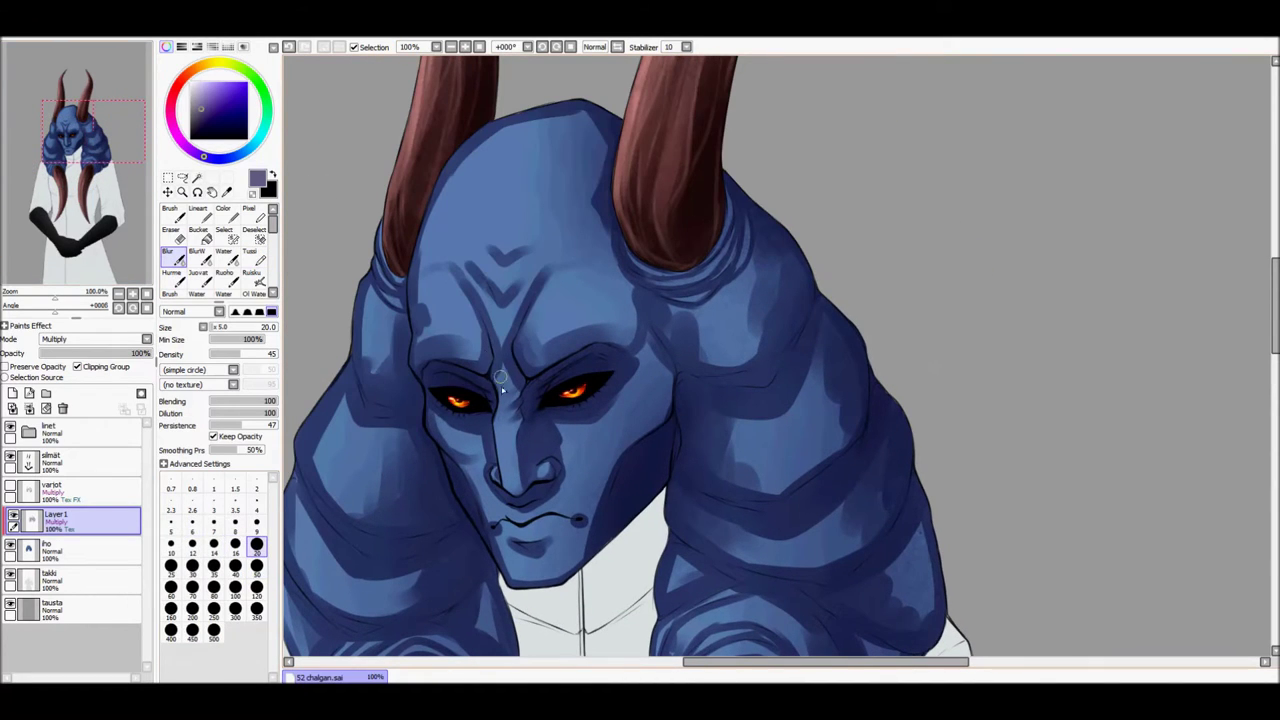
{"action": "key", "text": "bracketleft"}
{"action": "key", "text": "bracketleft"}
{"action": "key", "text": "bracketleft"}
{"action": "key", "text": "bracketleft"}
{"action": "key", "text": "bracketleft"}
{"action": "key", "text": "b"}
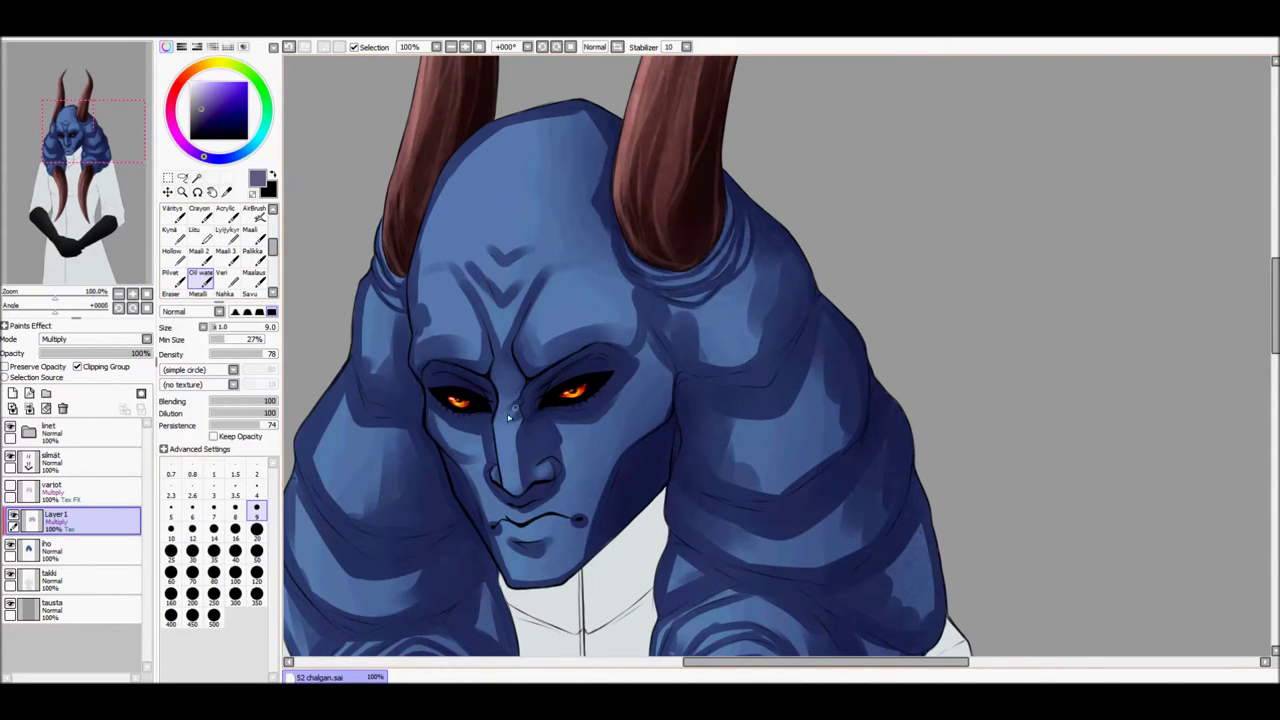
{"action": "key", "text": "b"}
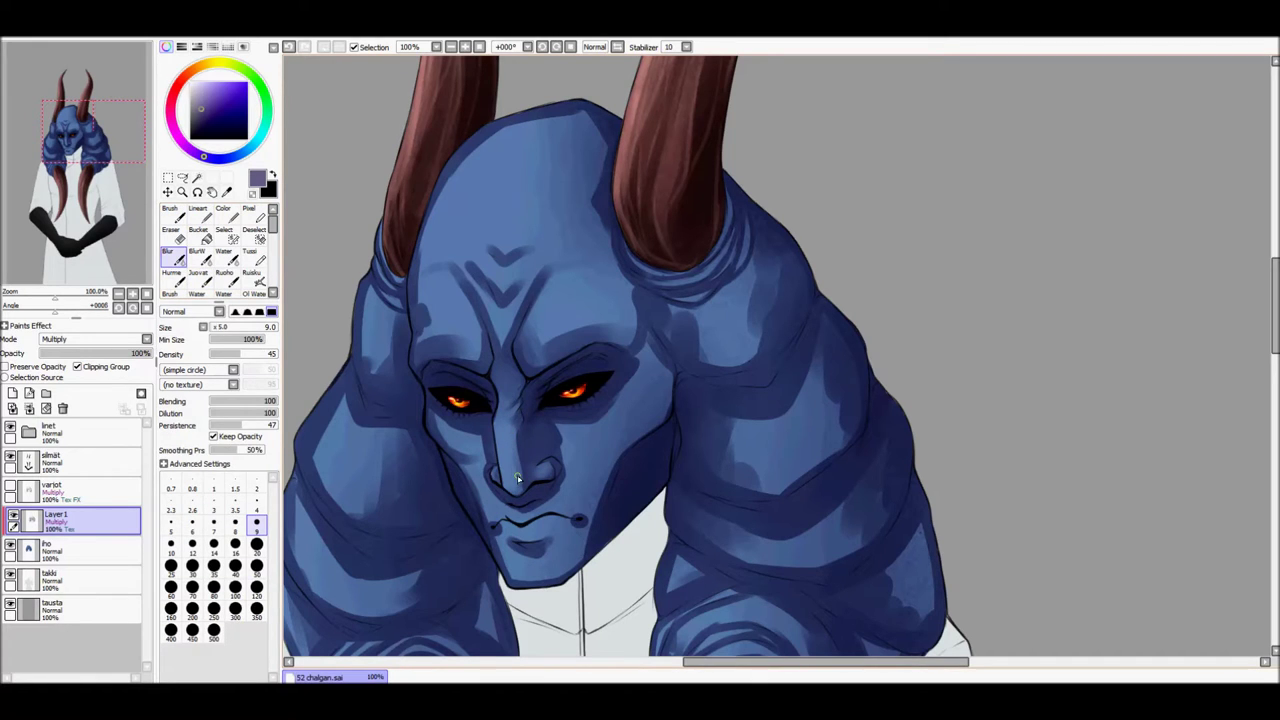
- Blur the brow, furrow and forehead wrinkle shadows with the Blur brush at sizes 35 and 20
{"action": "key", "text": "b"}
{"action": "key", "text": "b"}
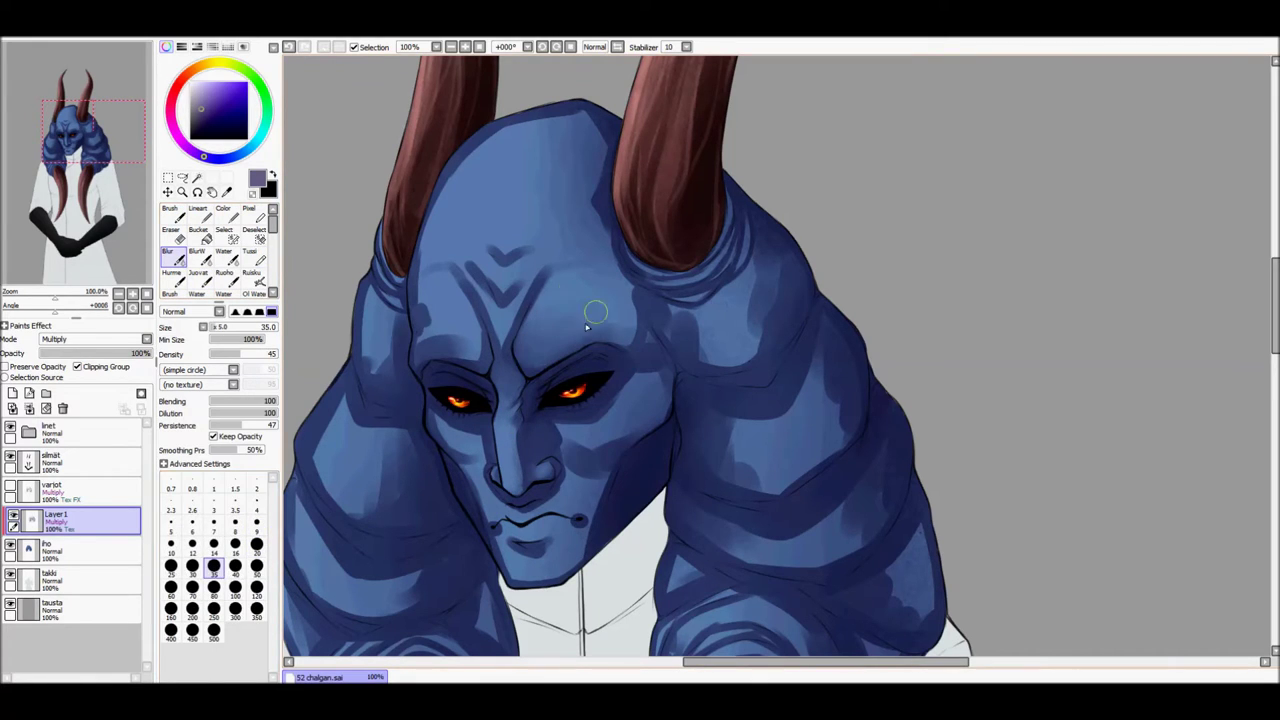
{"action": "key", "text": "bracketleft"}
{"action": "key", "text": "bracketleft"}
{"action": "key", "text": "bracketleft"}
{"action": "mouse_move", "coordinate": [582, 288]}
{"action": "left_mouse_down"}
{"action": "mouse_move", "coordinate": [473, 335]}
{"action": "mouse_move", "coordinate": [449, 326]}
{"action": "mouse_move", "coordinate": [546, 297]}
{"action": "mouse_move", "coordinate": [498, 281]}
{"action": "left_mouse_up"}
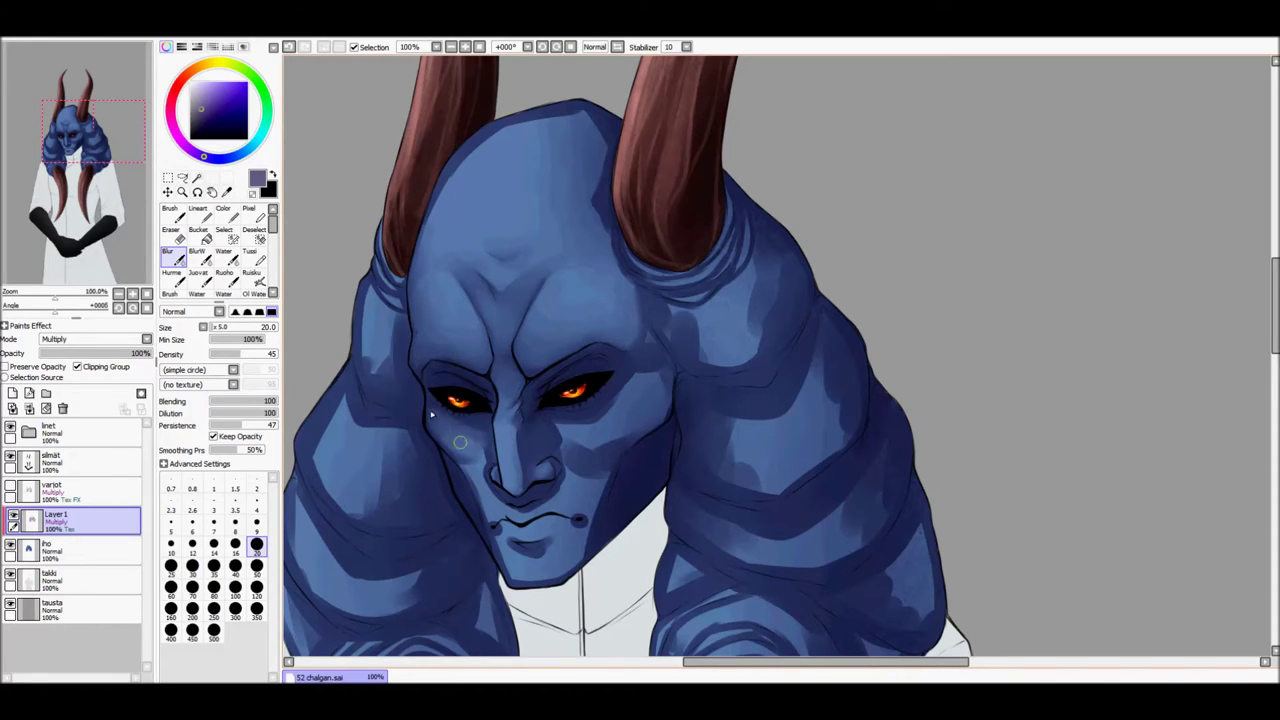
- Touch up the nostril shadow with the Tussi brush at size 9 and blur the mouth and chin shading at size 20
{"action": "key", "text": "e"}
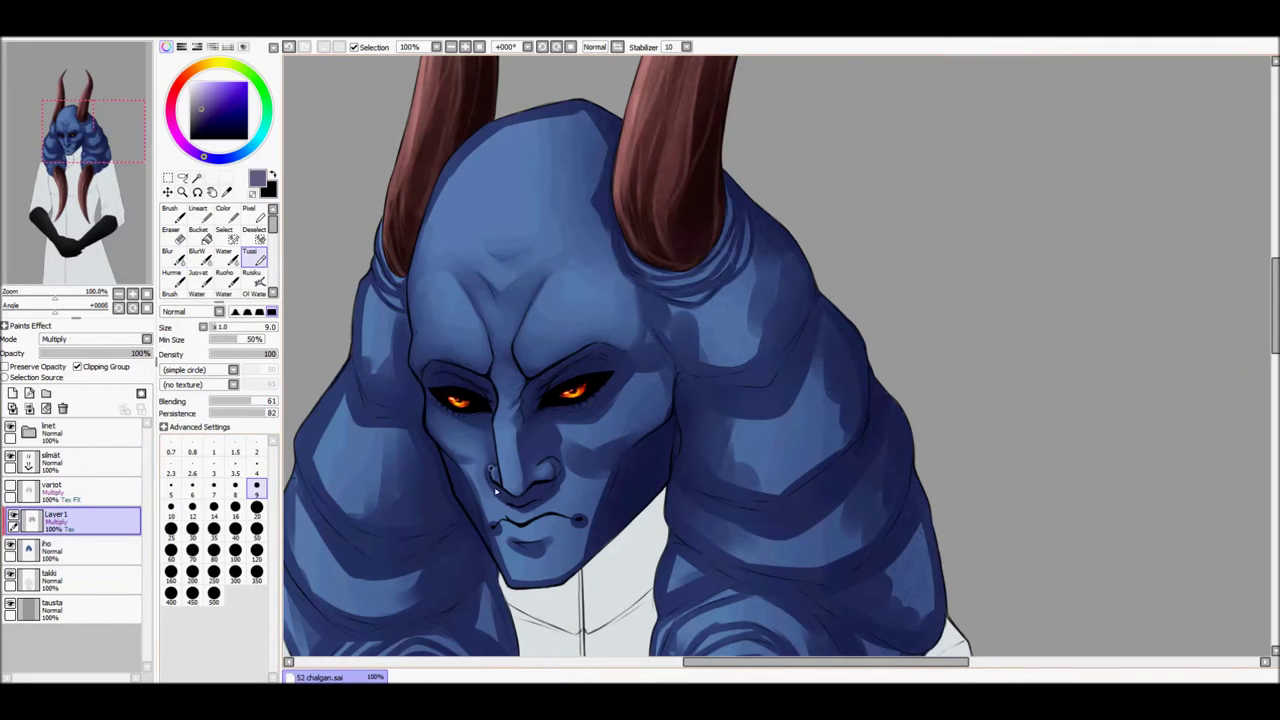
{"action": "key", "text": "b"}
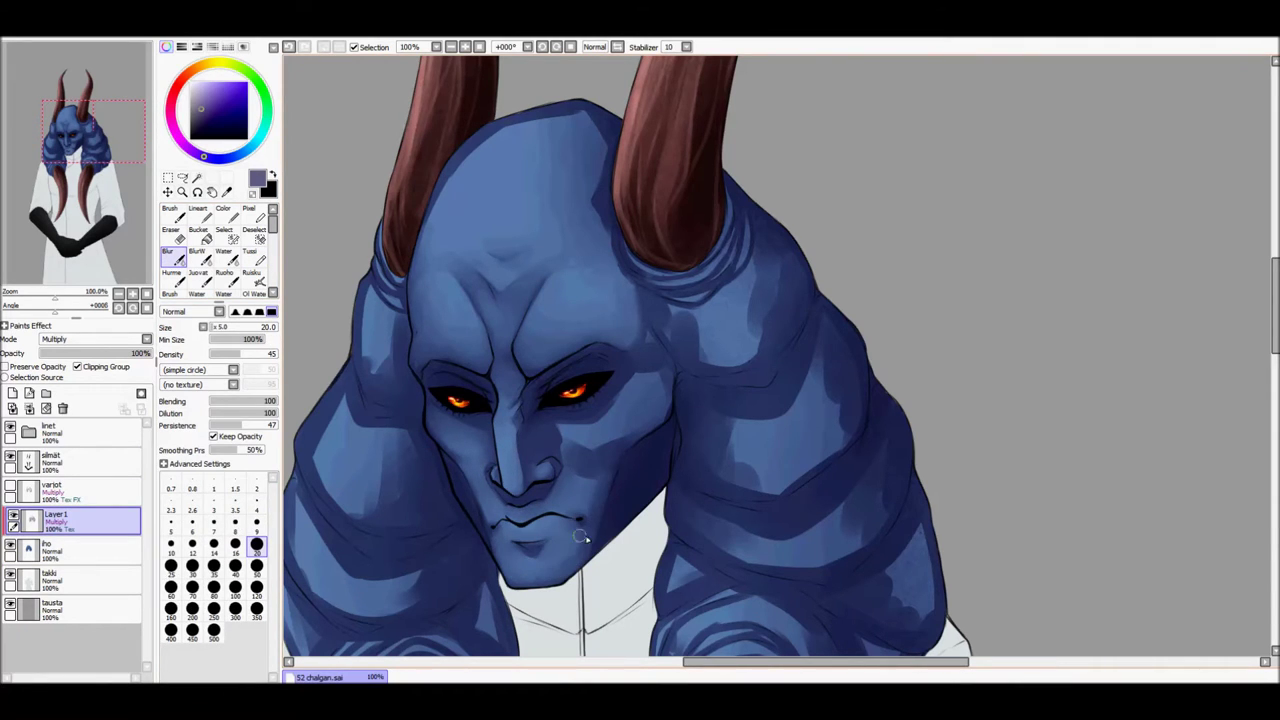
{"action": "scroll", "coordinate": [576, 521], "scroll_direction": "up", "scroll_amount": 2}
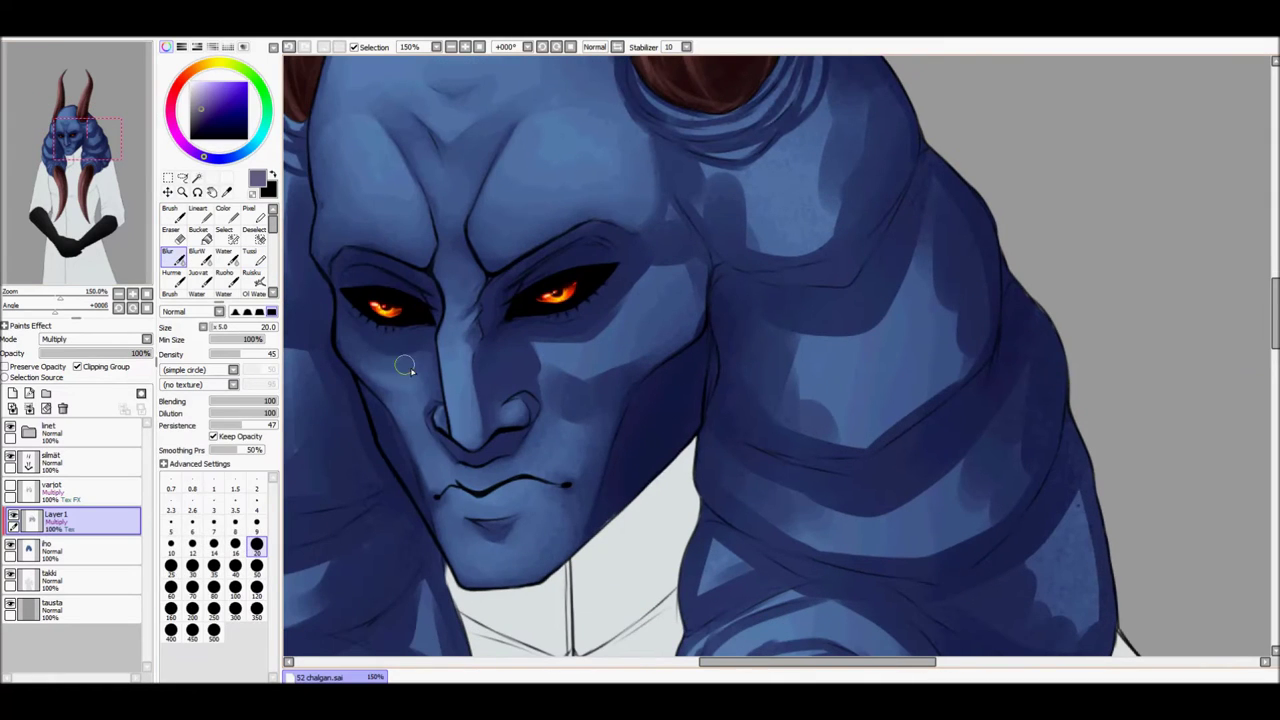
- Hide the Multiply shading layer to check the iho skin layer beneath it, and restore the shading layer
{"action": "left_click", "coordinate": [586, 320], "text": "alt"}
{"action": "key", "text": "n"}
{"action": "left_click", "coordinate": [12, 577]}
{"action": "left_click", "coordinate": [12, 577]}
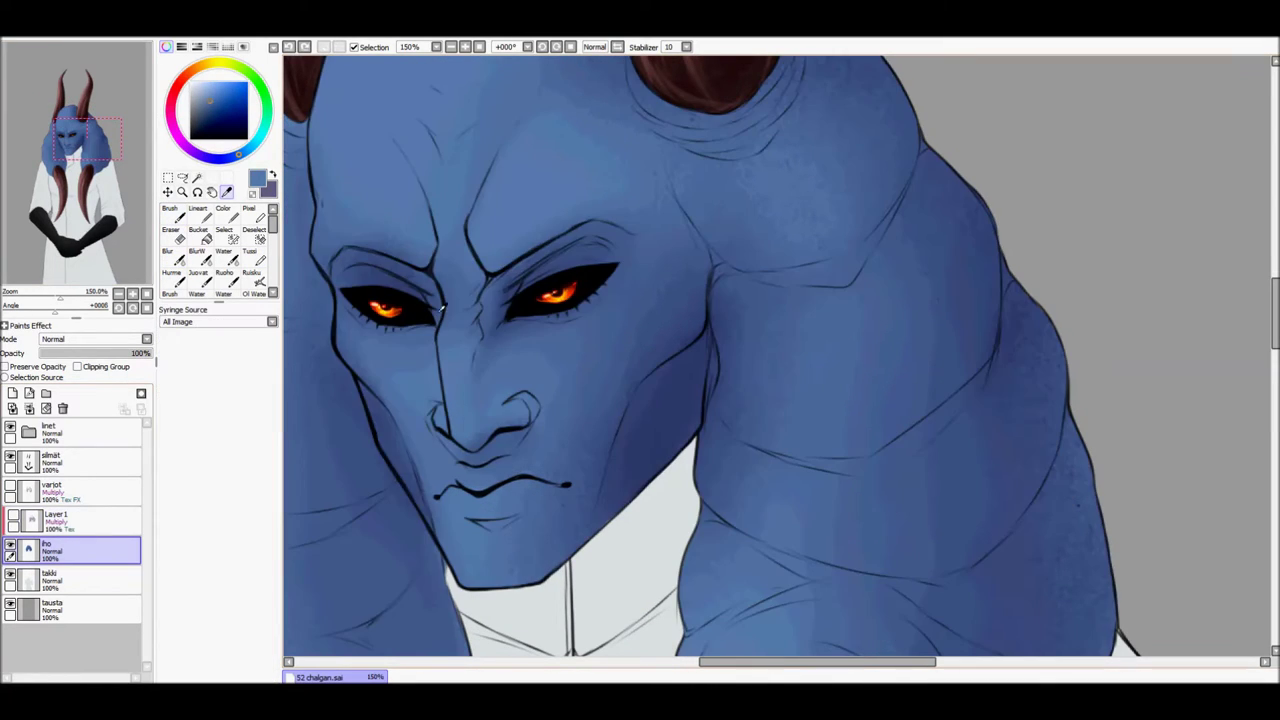
{"action": "left_click", "coordinate": [100, 515]}
{"action": "key", "text": "v"}
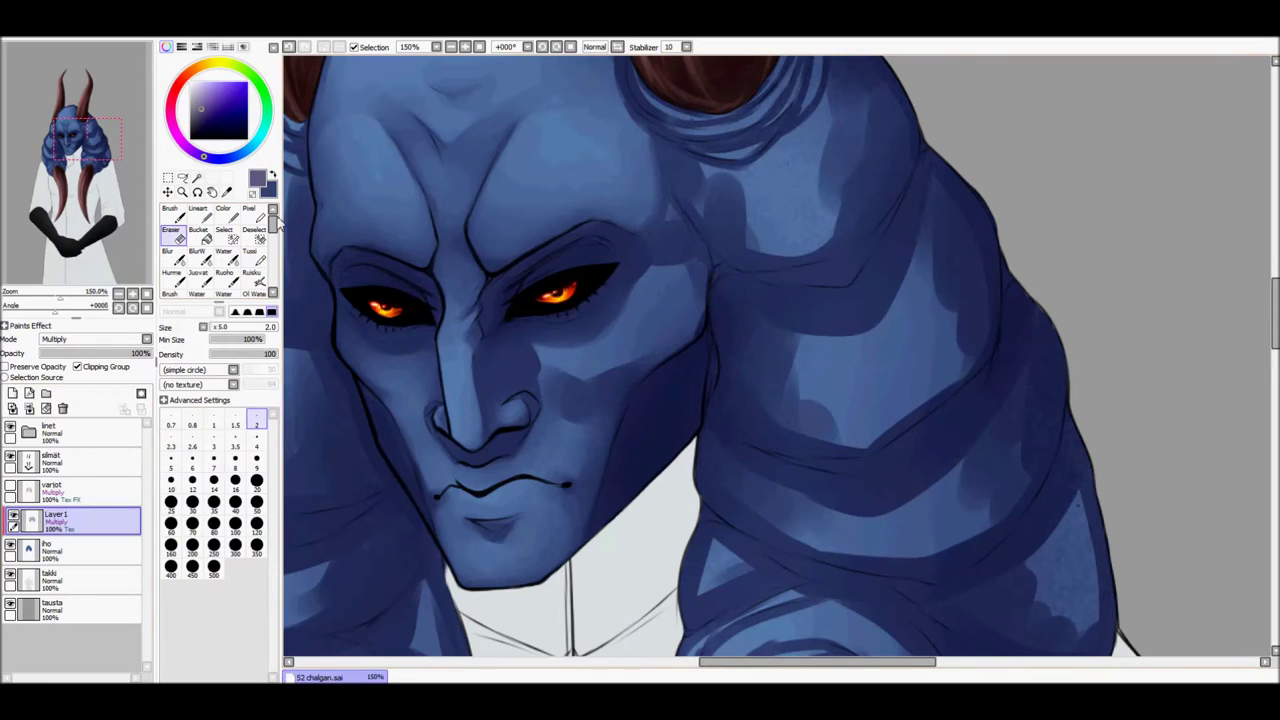
- Blend the cheek, temple and upper forehead shadows with the Blur brush at sizes 20 and 35
{"action": "key", "text": "minus"}
{"action": "key", "text": "minus"}
{"action": "scroll", "coordinate": [245, 260], "scroll_direction": "down", "scroll_amount": 3}
{"action": "key", "text": "b"}
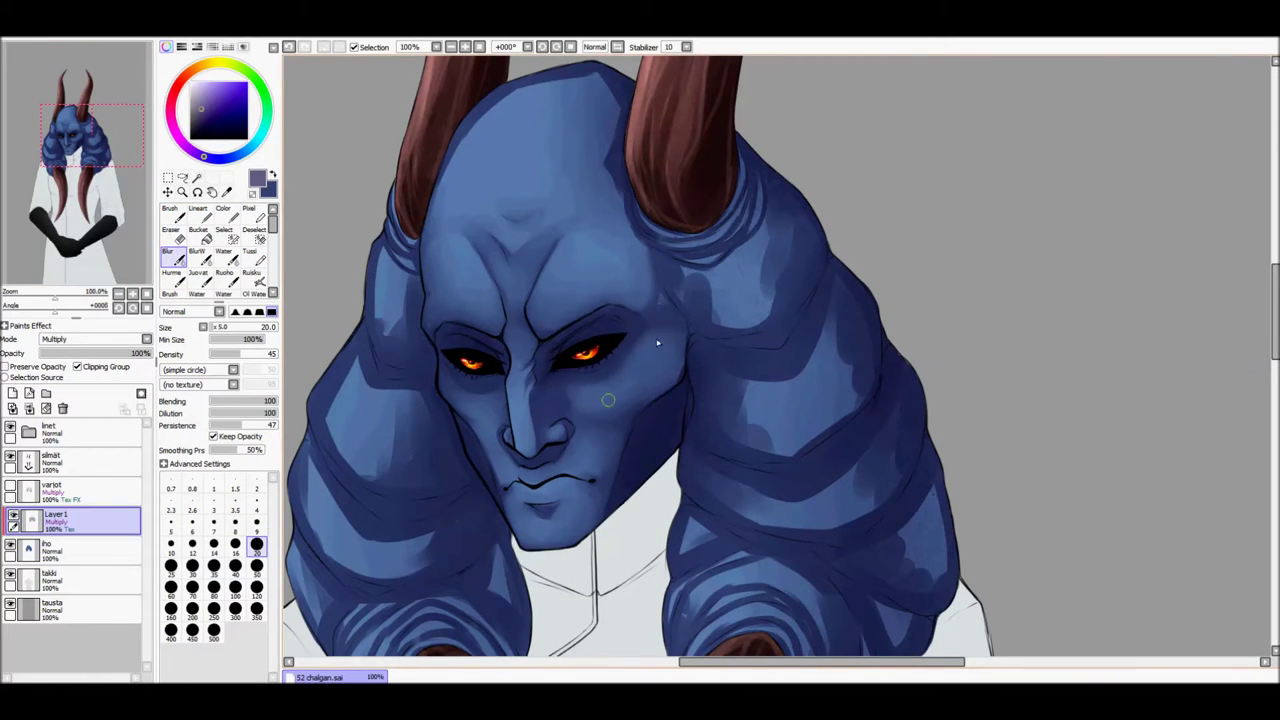
{"action": "key", "text": "bracketright"}
{"action": "key", "text": "bracketright"}
{"action": "key", "text": "bracketright"}
{"action": "left_click_drag", "start_coordinate": [658, 343], "coordinate": [645, 406]}
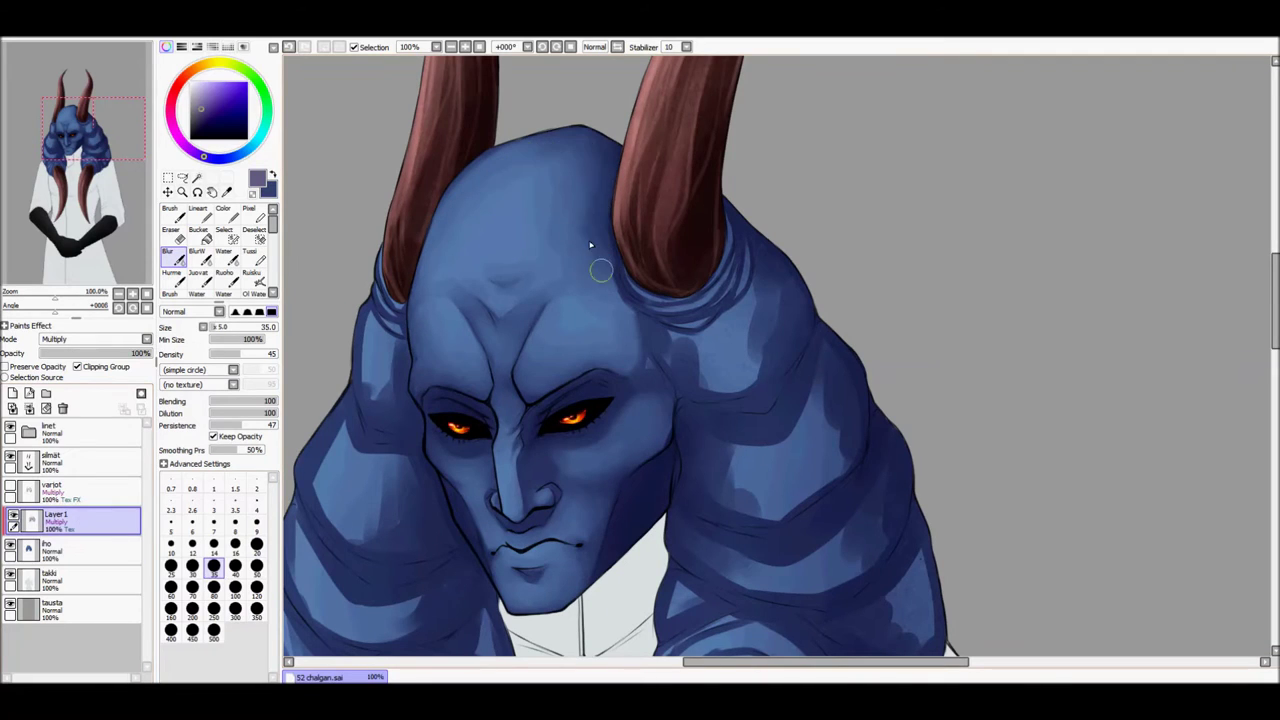
- Blur the fold shadows on the right-hand head fold beside the face at brush size 35
{"action": "scroll", "coordinate": [590, 245], "scroll_direction": "down", "scroll_amount": 2}
{"action": "mouse_move", "coordinate": [739, 293]}
{"action": "left_mouse_down"}
{"action": "mouse_move", "coordinate": [818, 356]}
{"action": "mouse_move", "coordinate": [831, 401]}
{"action": "mouse_move", "coordinate": [759, 412]}
{"action": "mouse_move", "coordinate": [813, 380]}
{"action": "mouse_move", "coordinate": [848, 338]}
{"action": "left_mouse_up"}
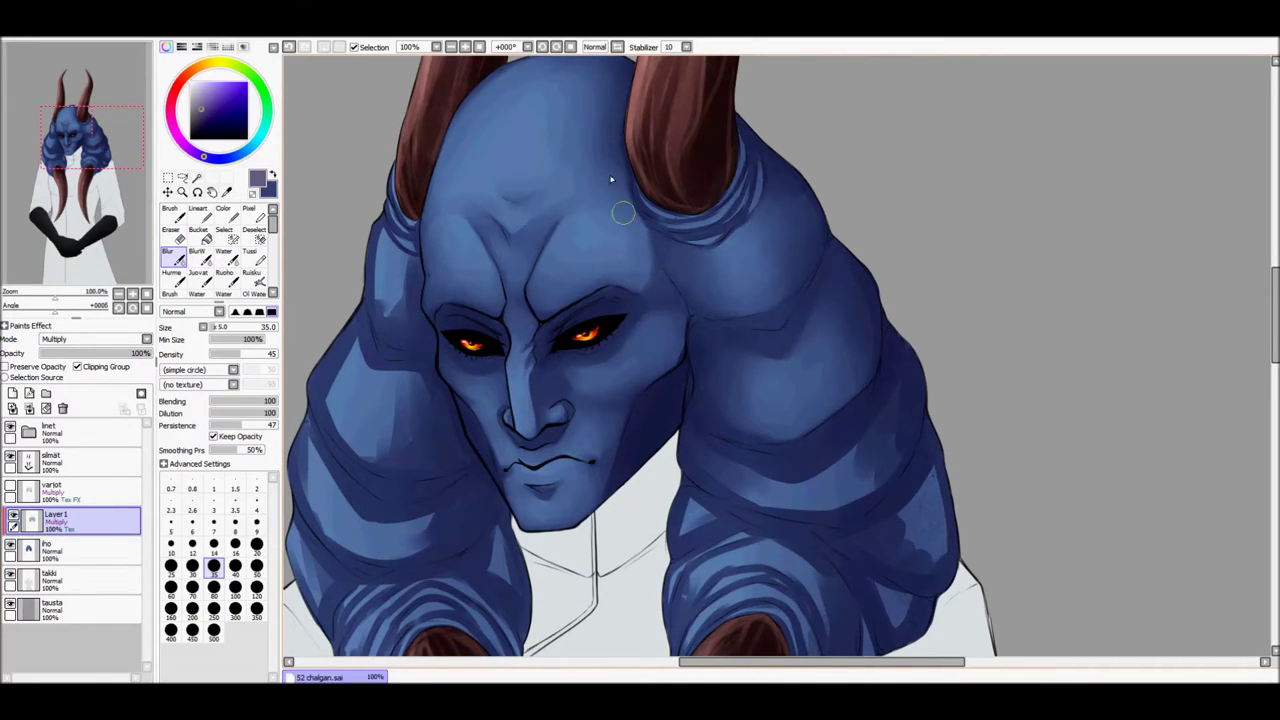
{"action": "mouse_move", "coordinate": [766, 480]}
{"action": "left_mouse_down"}
{"action": "mouse_move", "coordinate": [734, 434]}
{"action": "mouse_move", "coordinate": [808, 412]}
{"action": "left_mouse_up"}
- Blur the fold shadows on the left-hand head fold at brush size 35 and its outer edge at size 20
{"action": "mouse_move", "coordinate": [385, 275]}
{"action": "left_mouse_down"}
{"action": "mouse_move", "coordinate": [377, 322]}
{"action": "mouse_move", "coordinate": [423, 367]}
{"action": "left_mouse_up"}
{"action": "left_click_drag", "start_coordinate": [421, 196], "coordinate": [432, 228]}
{"action": "left_click_drag", "start_coordinate": [428, 150], "coordinate": [440, 200]}
{"action": "mouse_move", "coordinate": [340, 350]}
{"action": "left_mouse_down"}
{"action": "mouse_move", "coordinate": [399, 426]}
{"action": "mouse_move", "coordinate": [358, 427]}
{"action": "left_mouse_up"}
{"action": "left_click", "coordinate": [256, 544]}
{"action": "left_click_drag", "start_coordinate": [288, 361], "coordinate": [303, 256]}
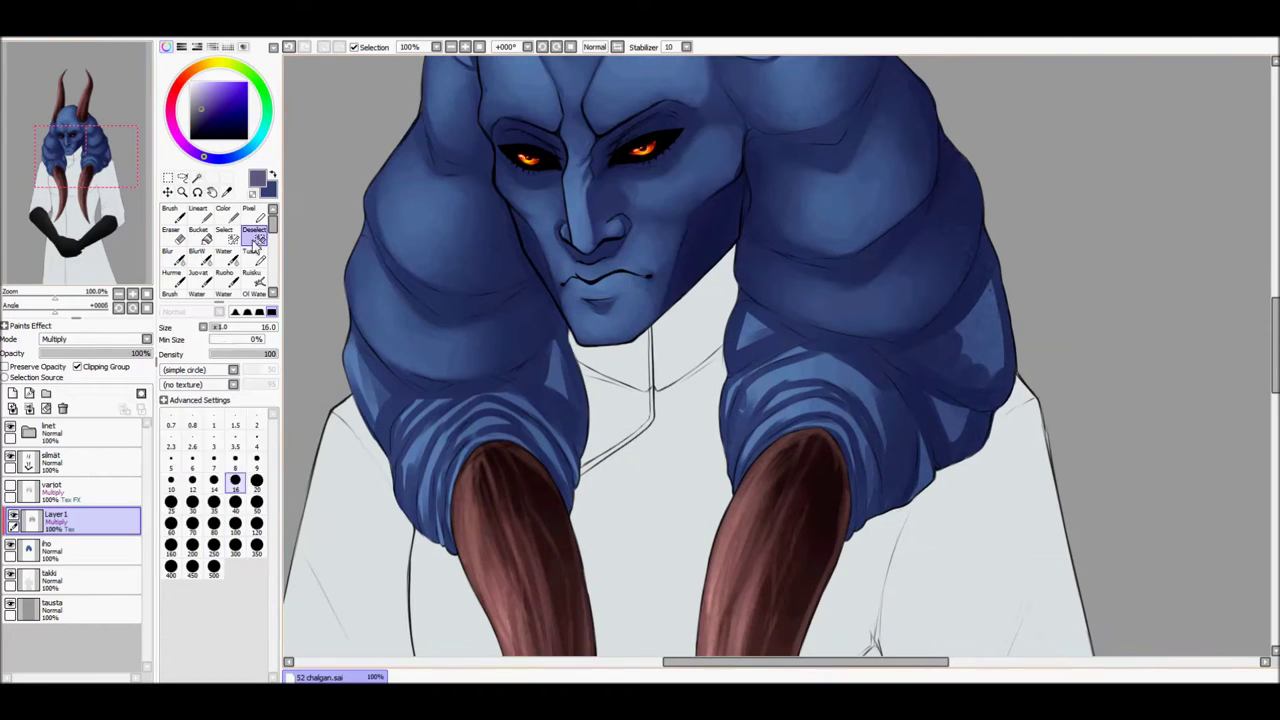
- Blur the lower fold shadows on the right-hand head fold, from its inner edge to its outer edge, at brush size 35
{"action": "left_click_drag", "start_coordinate": [536, 387], "coordinate": [386, 417]}
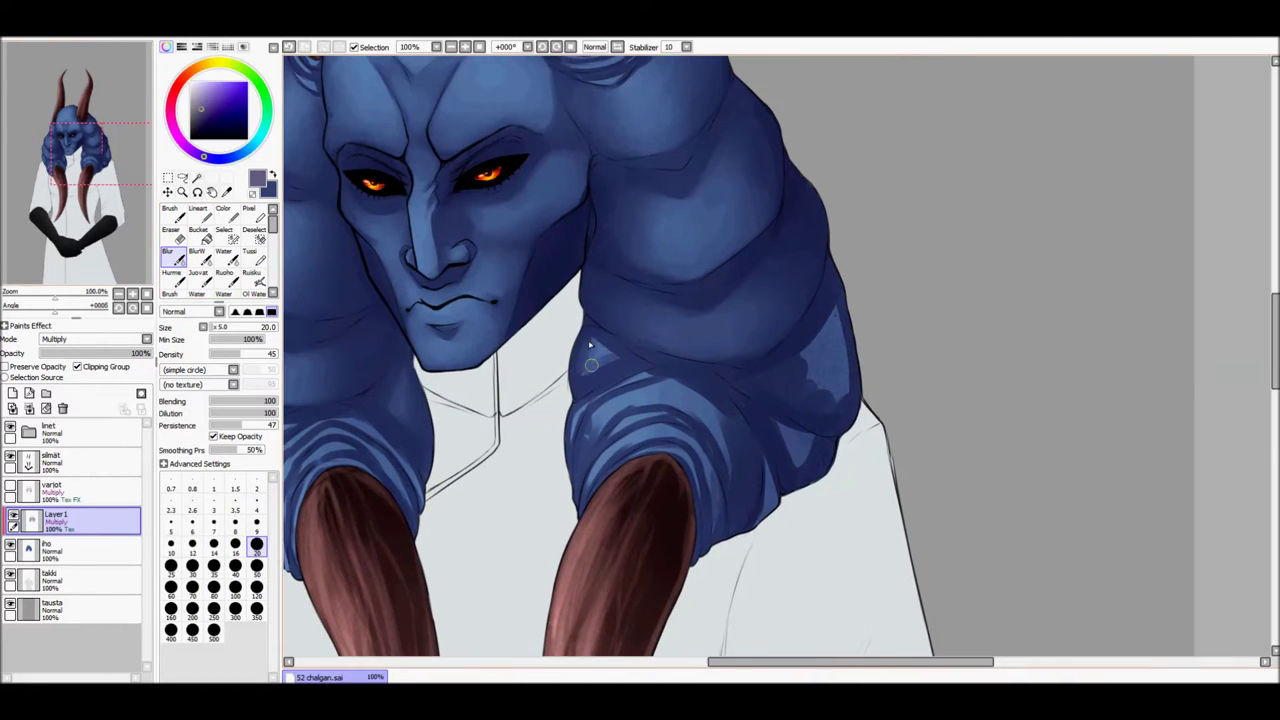
{"action": "left_click", "coordinate": [213, 546]}
{"action": "key", "text": "bracketright"}
{"action": "key", "text": "bracketright"}
{"action": "key", "text": "bracketright"}
{"action": "key", "text": "bracketright"}
{"action": "key", "text": "bracketright"}
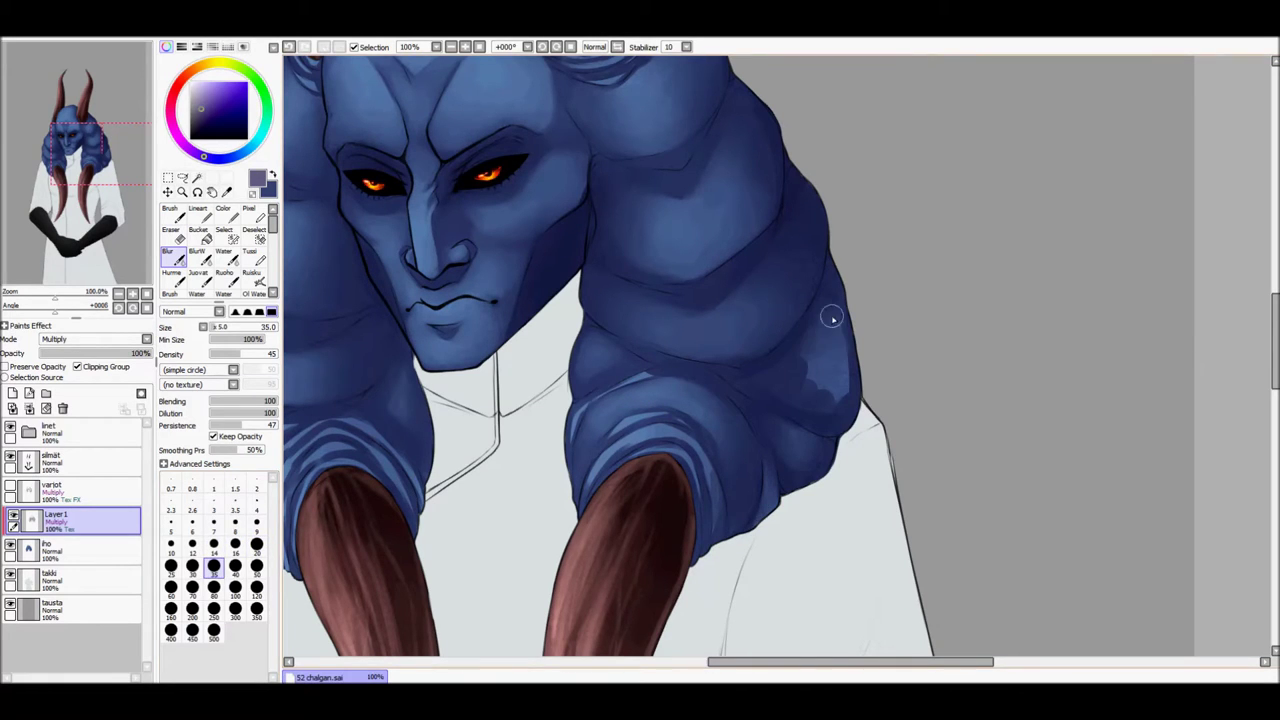
- Smooth the shading of the skin wrinkles around the left-hand lower horn base with the Oil water brush at size 9
{"action": "left_click", "coordinate": [78, 208]}
{"action": "key", "text": "b"}
{"action": "scroll", "coordinate": [415, 532], "scroll_direction": "up", "scroll_amount": 2}
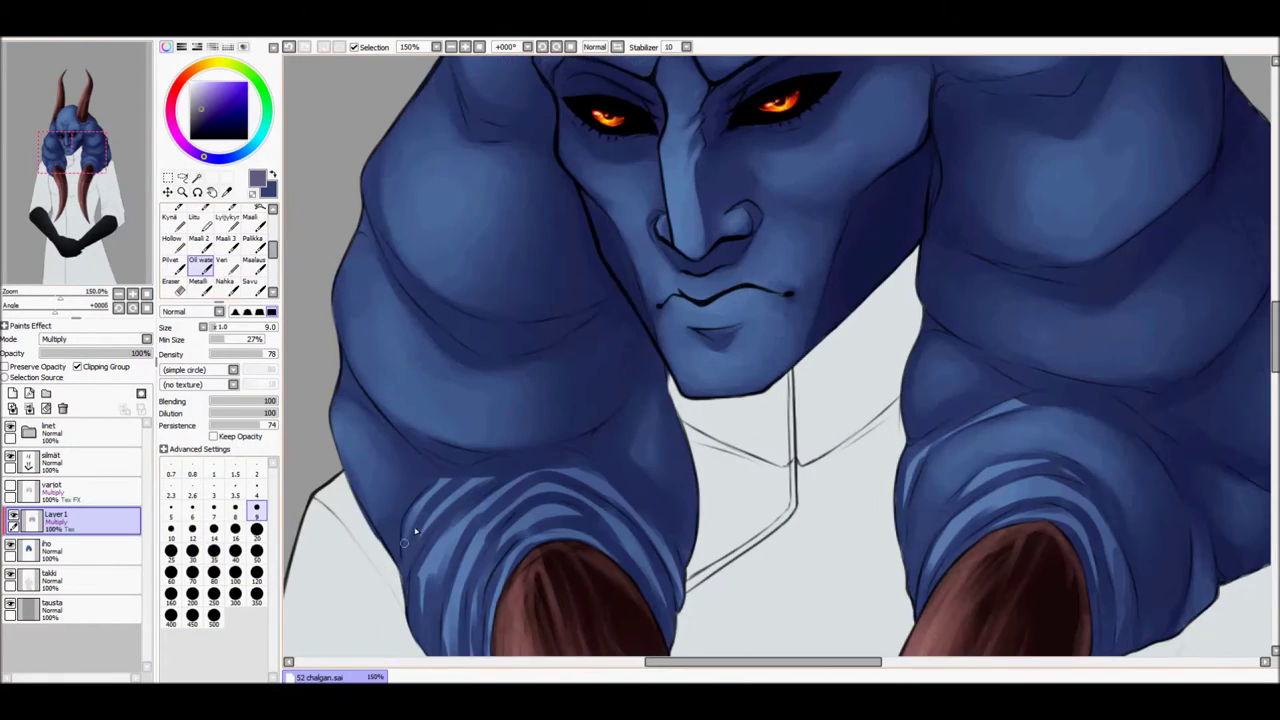
{"action": "scroll", "coordinate": [548, 437], "scroll_direction": "down", "scroll_amount": 2}
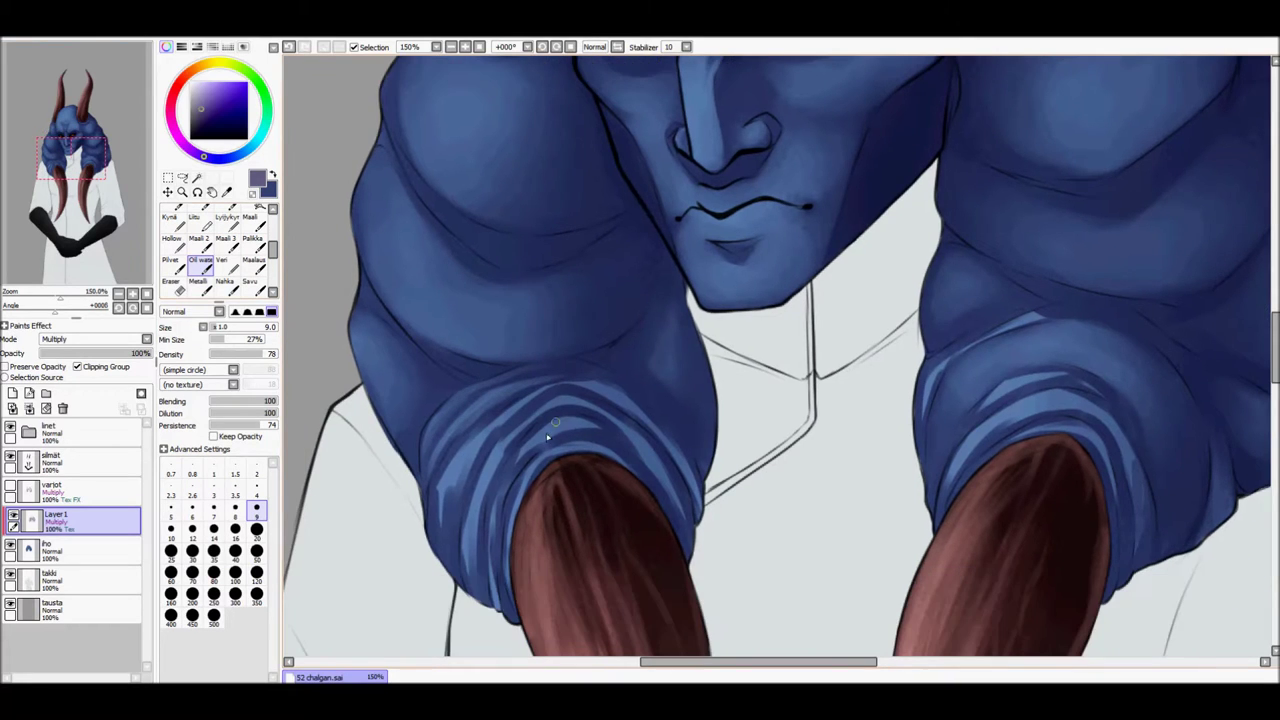
{"action": "left_click_drag", "start_coordinate": [469, 533], "coordinate": [490, 468]}
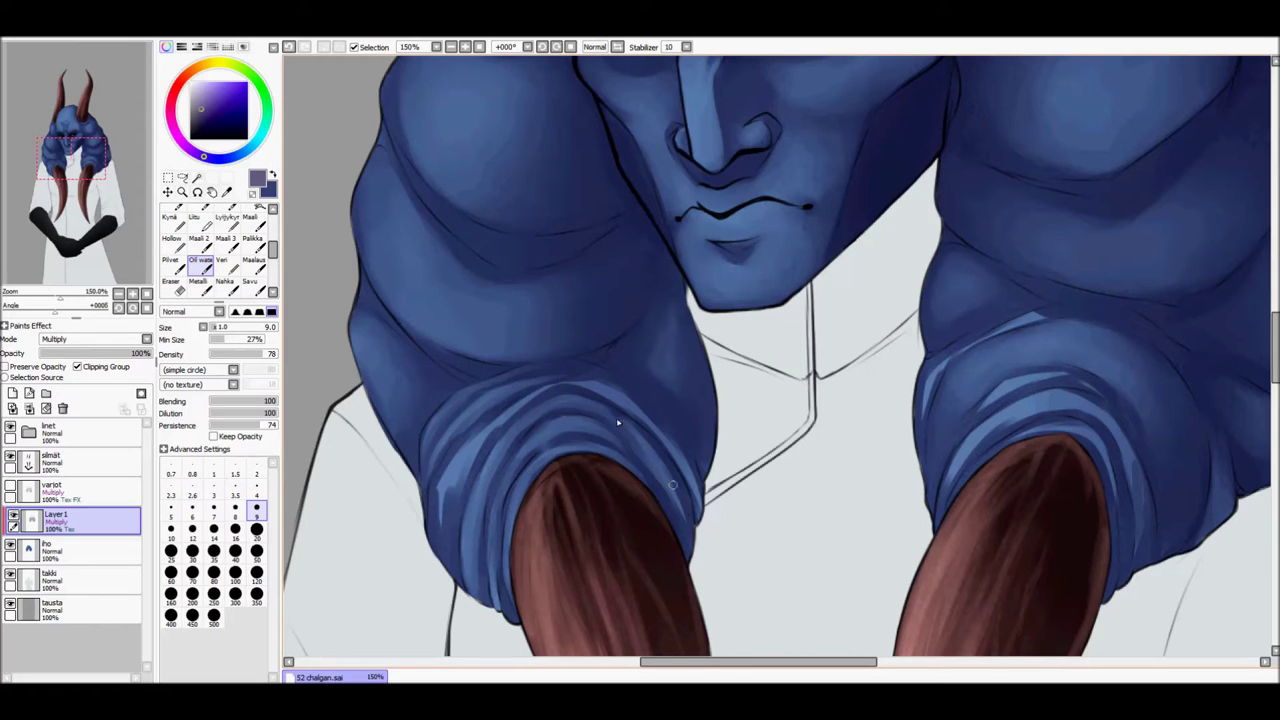
{"action": "left_click_drag", "start_coordinate": [430, 525], "coordinate": [485, 425]}
{"action": "left_click_drag", "start_coordinate": [450, 575], "coordinate": [447, 484]}
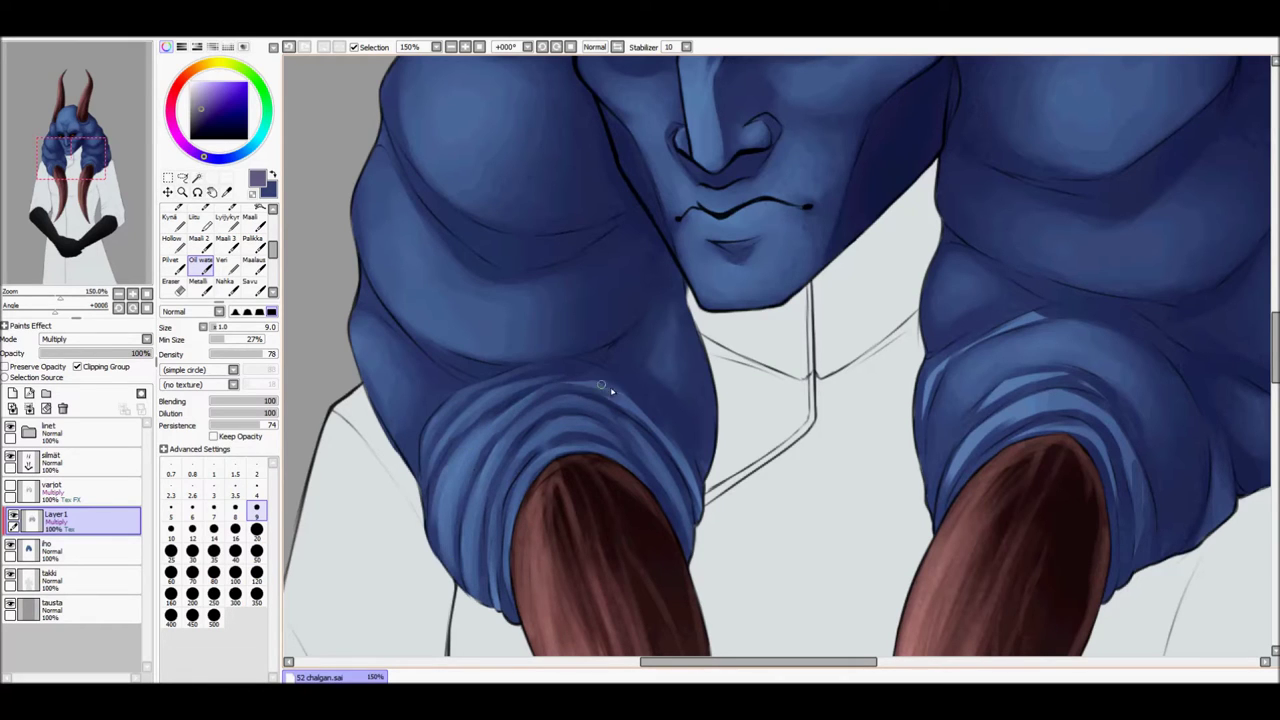
- Blend the wrinkle shading around the right-hand lower horn base and the upper horn bases at brush size 9
{"action": "scroll", "coordinate": [742, 316], "scroll_direction": "down", "scroll_amount": 2}
{"action": "scroll", "coordinate": [742, 316], "scroll_direction": "right", "scroll_amount": 4}
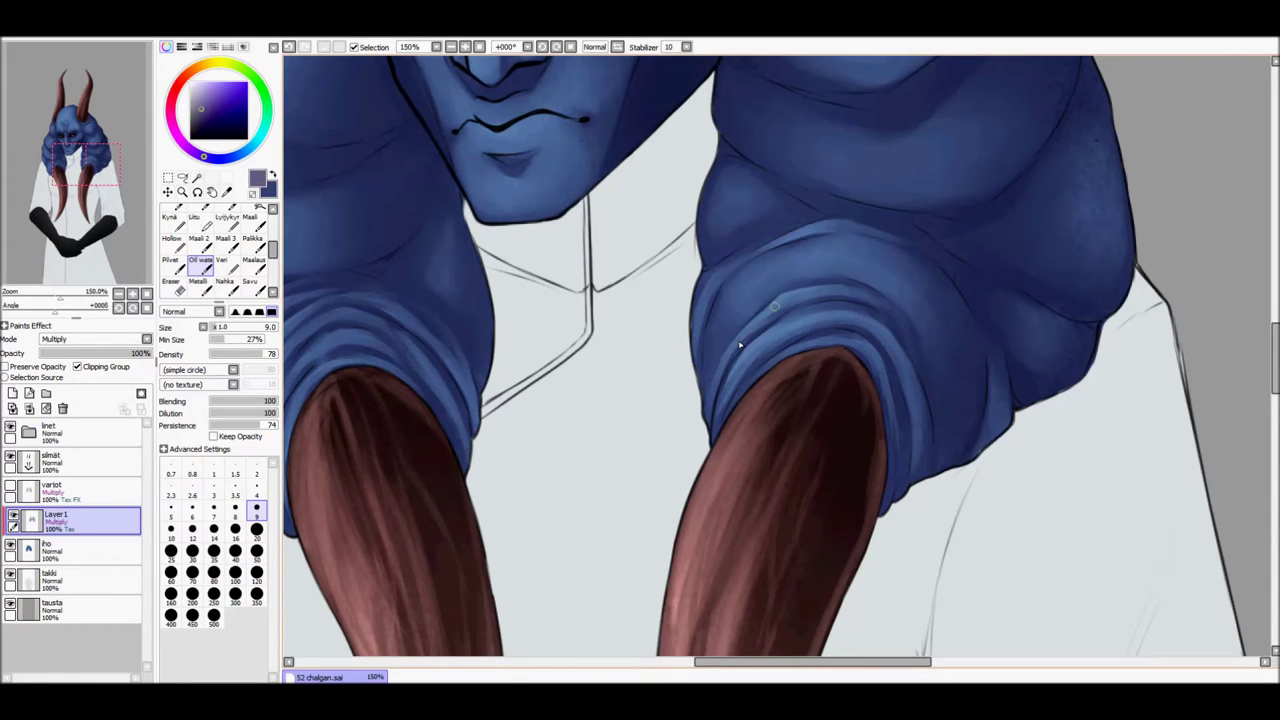
{"action": "scroll", "coordinate": [742, 300], "scroll_direction": "up", "scroll_amount": 5}
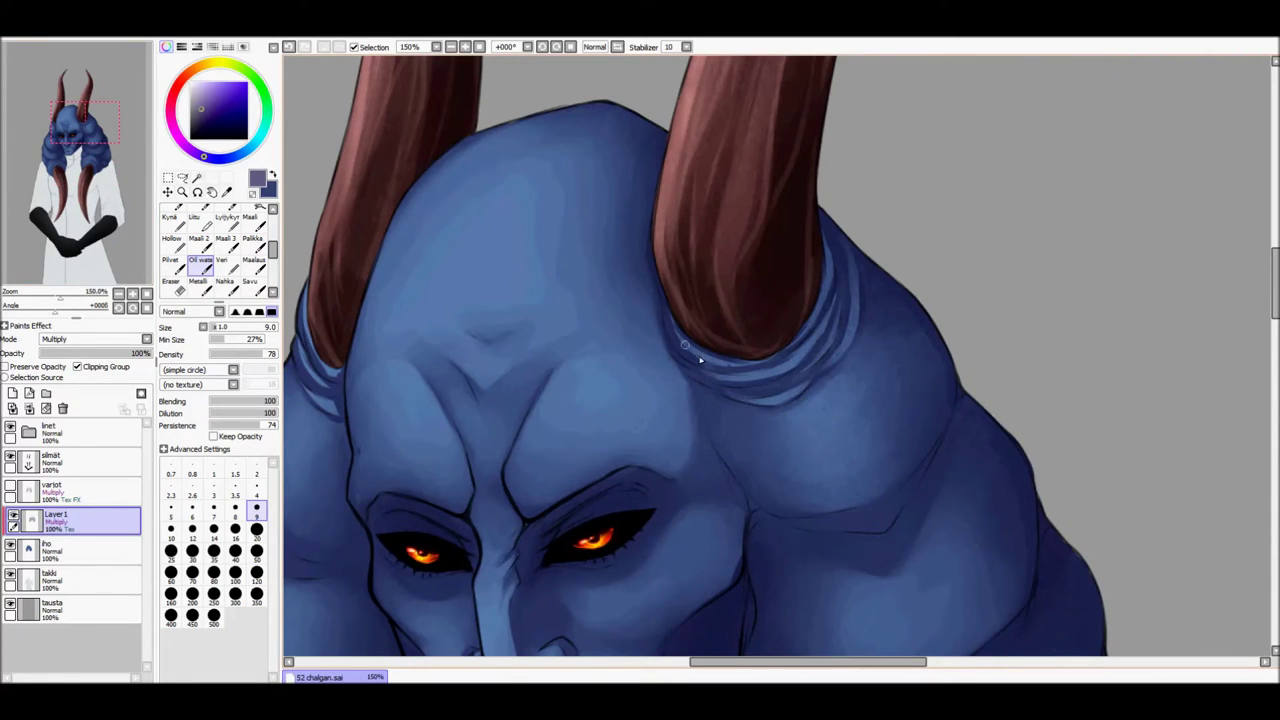
{"action": "scroll", "coordinate": [510, 405], "scroll_direction": "up", "scroll_amount": 2}
{"action": "scroll", "coordinate": [510, 405], "scroll_direction": "left", "scroll_amount": 4}
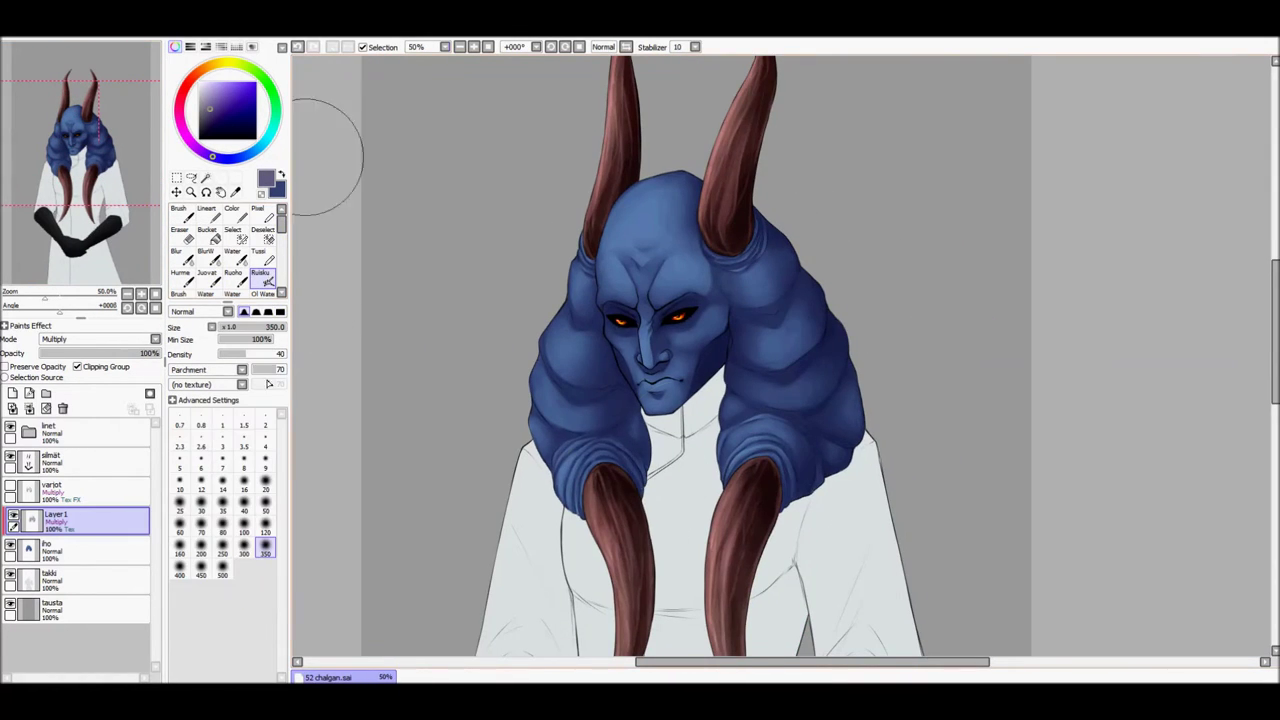
- Add a clipped Luminosity layer below the Multiply shading and airbrush blue light over the head with the Ruisku brush at size 350
{"action": "scroll", "coordinate": [371, 400], "scroll_direction": "up", "scroll_amount": 2}
{"action": "left_click", "coordinate": [12, 393]}
{"action": "left_click", "coordinate": [95, 339]}
{"action": "left_click", "coordinate": [228, 95]}
{"action": "left_click_drag", "start_coordinate": [560, 180], "coordinate": [620, 360]}
{"action": "left_click_drag", "start_coordinate": [460, 300], "coordinate": [800, 260]}
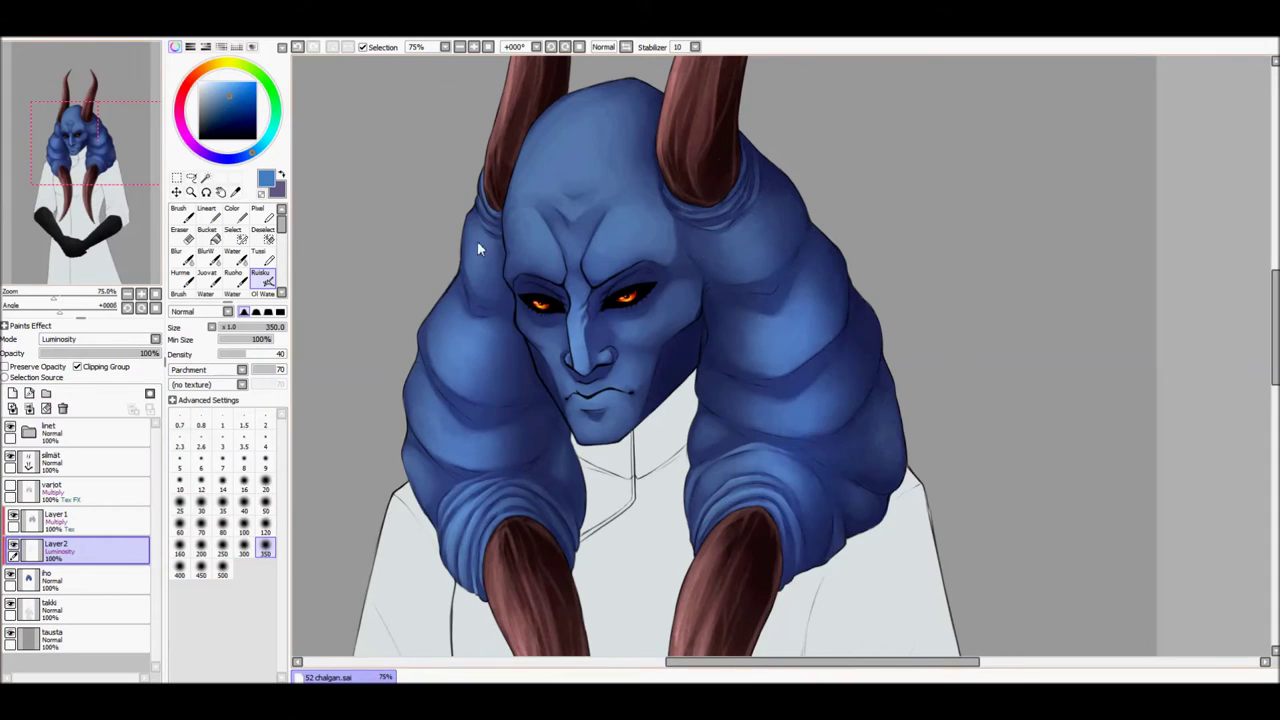
- Airbrush blue highlights on the forehead, face and head folds at size 120, and soften them with the Blur brush at size 35
{"action": "scroll", "coordinate": [590, 580], "scroll_direction": "up", "scroll_amount": 2}
{"action": "left_click", "coordinate": [265, 530]}
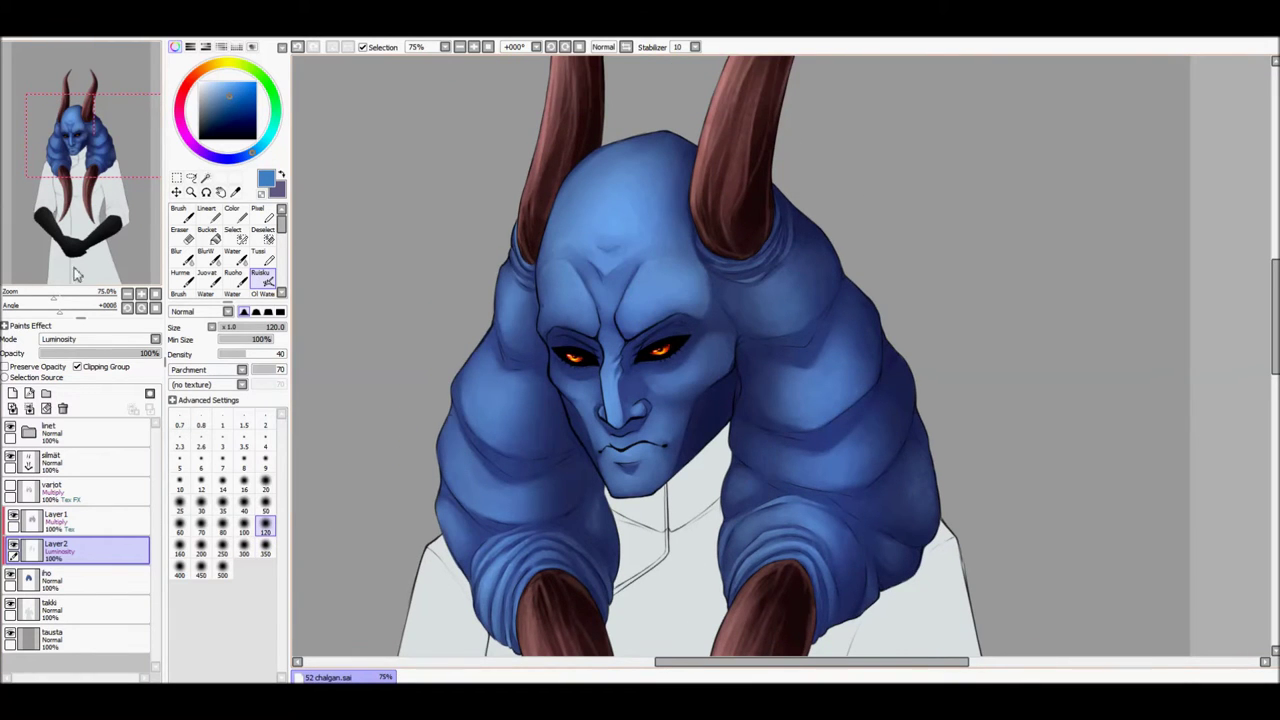
{"action": "scroll", "coordinate": [732, 278], "scroll_direction": "down", "scroll_amount": 1}
{"action": "scroll", "coordinate": [732, 278], "scroll_direction": "right", "scroll_amount": 1}
{"action": "left_click", "coordinate": [182, 252]}
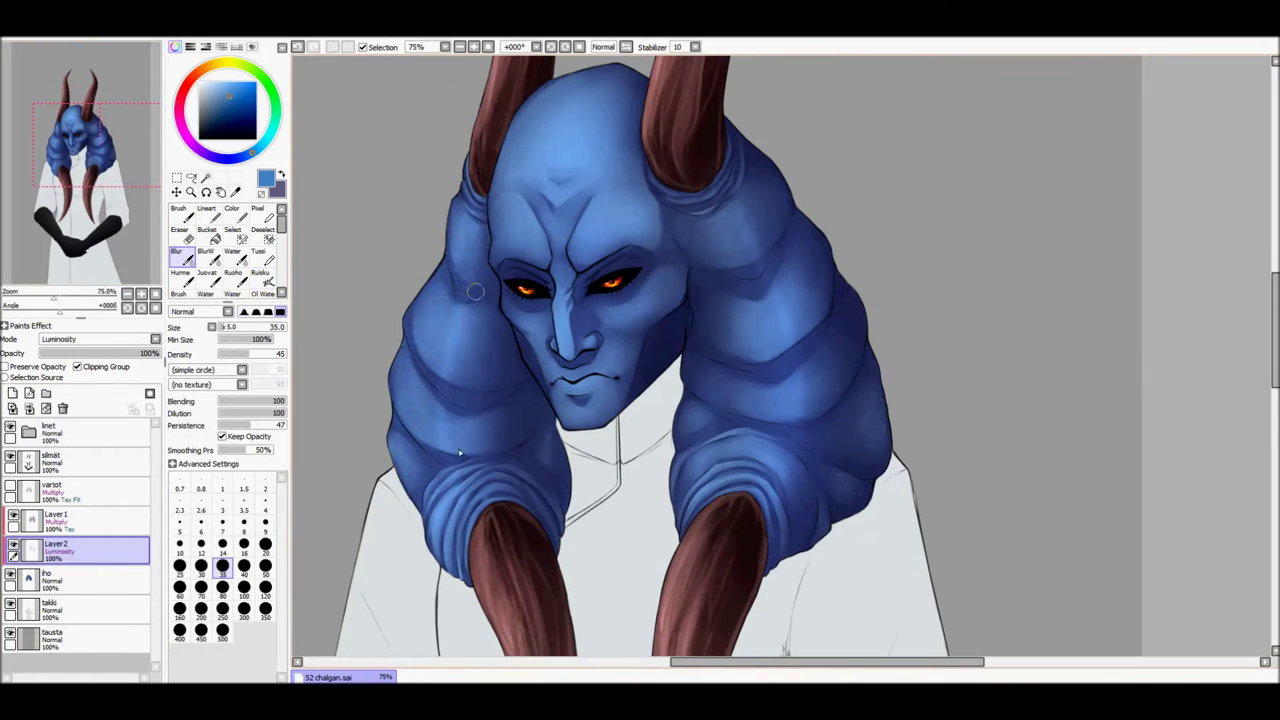
- Merge the shading and Luminosity layers into the iho skin layer, and merge a new layer with varjot as a clipped Multiply layer
{"action": "left_click", "coordinate": [29, 408]}
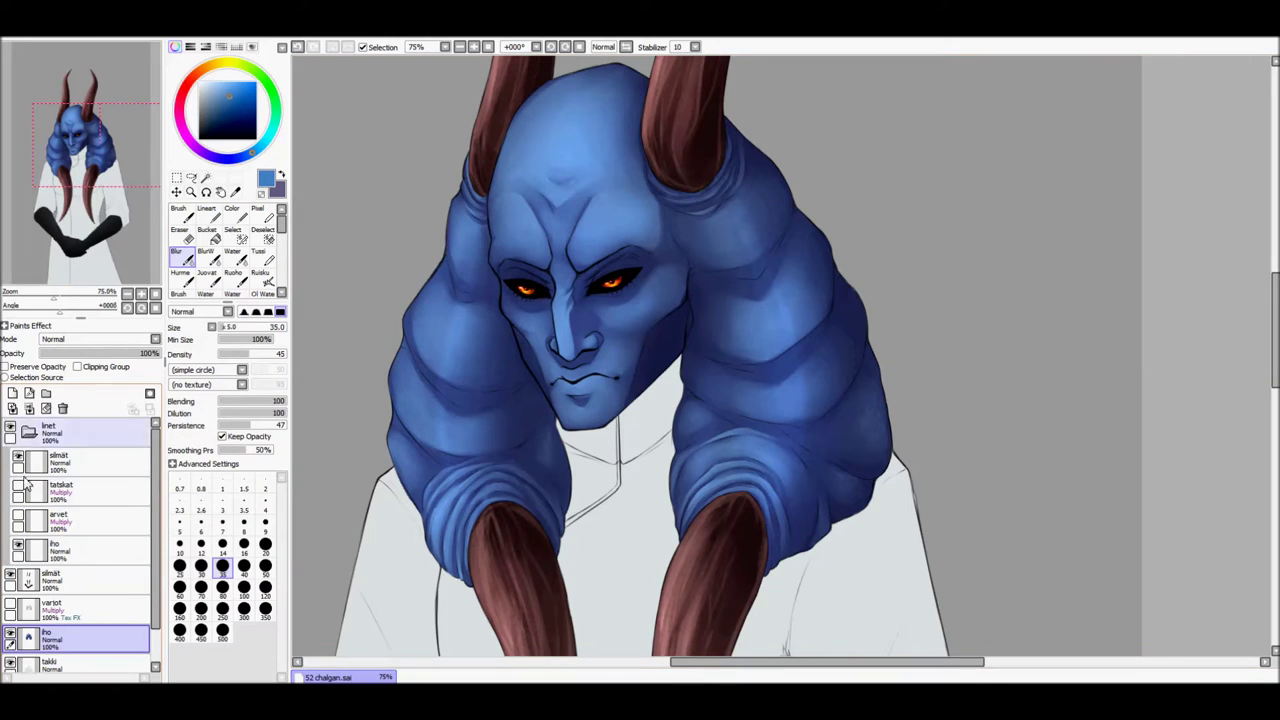
{"action": "left_click", "coordinate": [29, 408]}
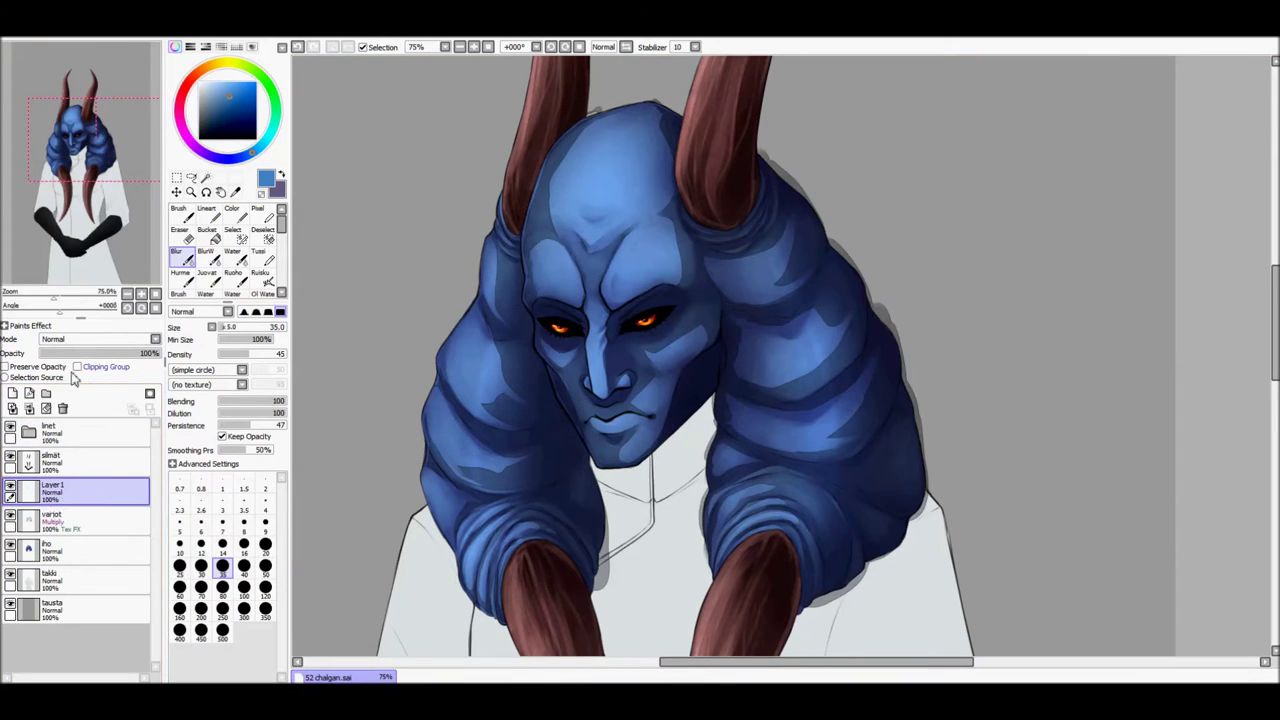
{"action": "left_click", "coordinate": [400, 165]}
{"action": "left_click", "coordinate": [29, 408]}
{"action": "scroll", "coordinate": [780, 330], "scroll_direction": "up", "scroll_amount": 2}
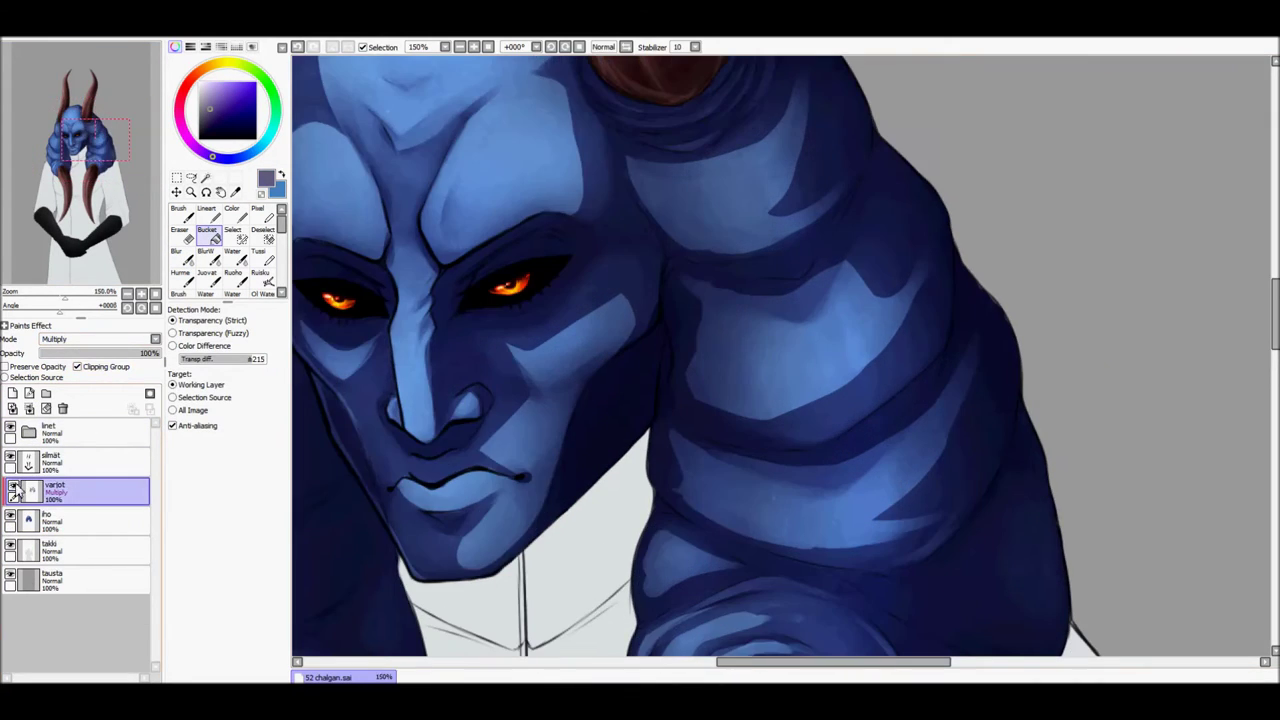
- Refine the varjot shadow shapes with the Tussi brush at size 9 and check the figure in the mirrored view
{"action": "left_click", "coordinate": [263, 257]}
{"action": "left_click", "coordinate": [265, 486]}
{"action": "scroll", "coordinate": [400, 483], "scroll_direction": "down", "scroll_amount": 3}
{"action": "scroll", "coordinate": [555, 303], "scroll_direction": "up", "scroll_amount": 2}
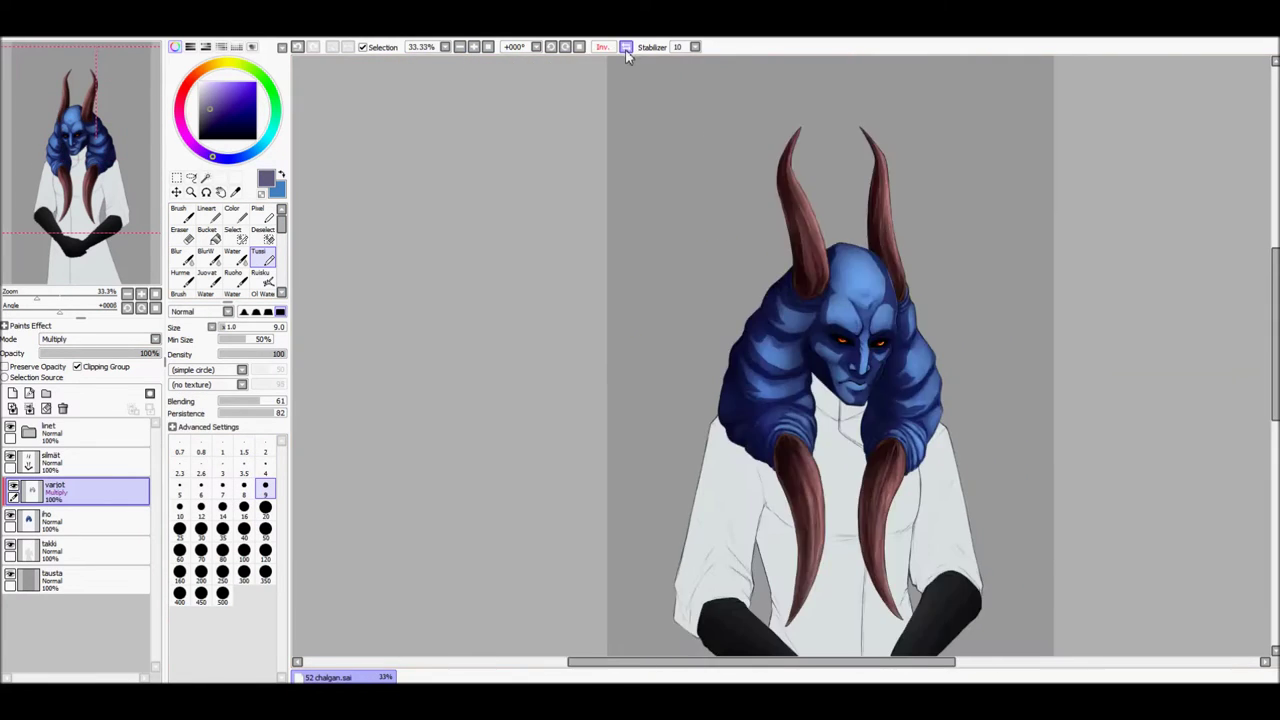
- Preserve the varjot layer's opacity and airbrush a pale blue-grey over its face and fold shadows with the Ruisku brush at size 120
{"action": "left_click", "coordinate": [265, 530]}
{"action": "left_click", "coordinate": [570, 150], "text": "alt"}
{"action": "left_click_drag", "start_coordinate": [513, 280], "coordinate": [507, 475]}
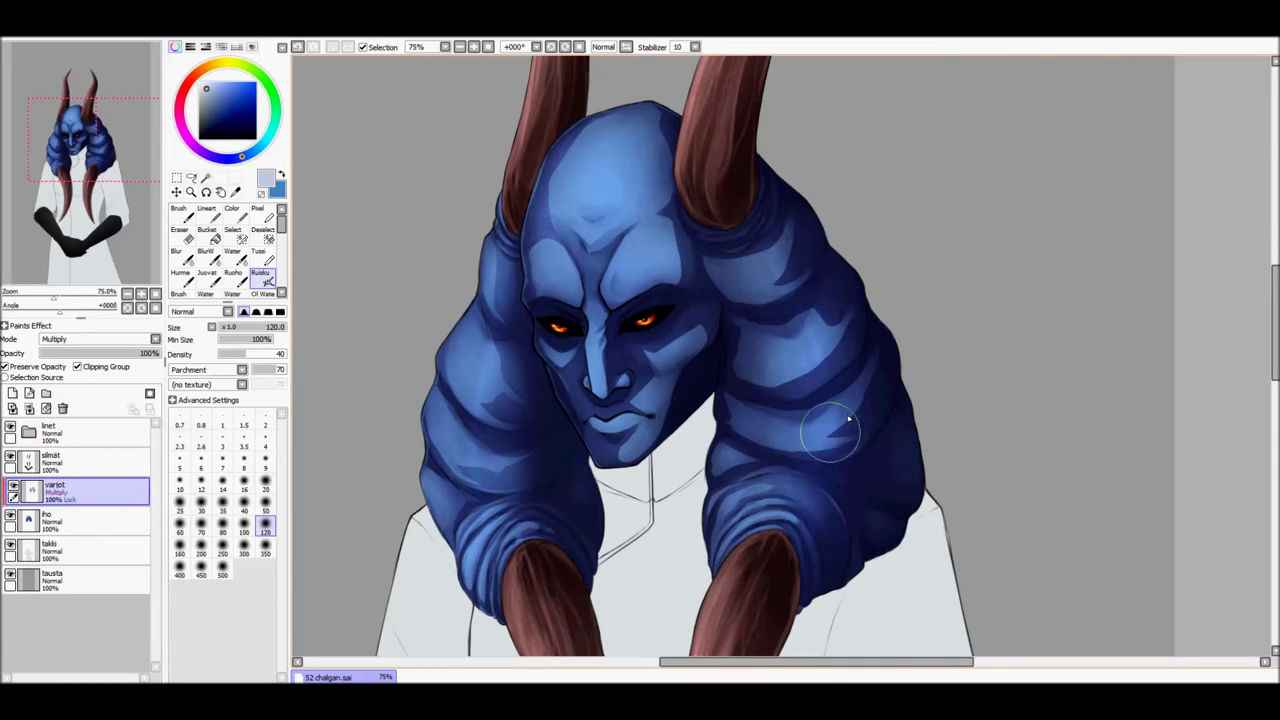
{"action": "scroll", "coordinate": [581, 372], "scroll_direction": "up", "scroll_amount": 4}
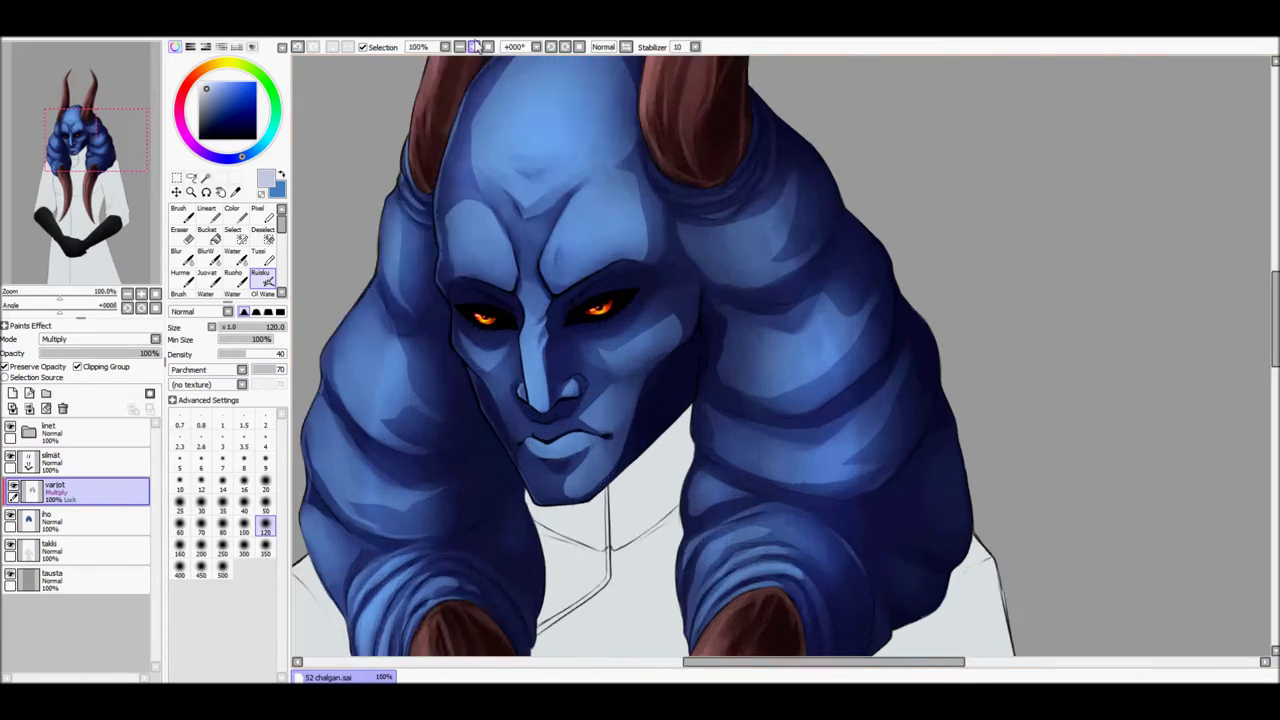
{"action": "left_click", "coordinate": [488, 47]}
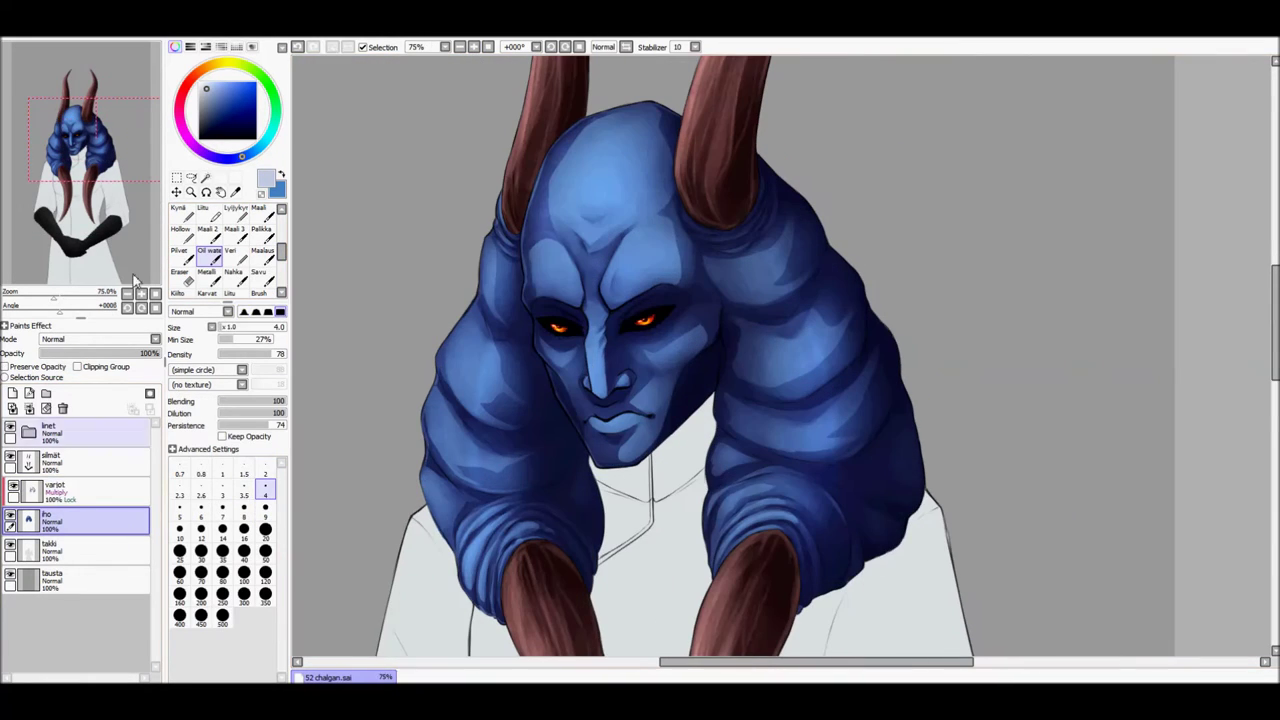
{"action": "left_click", "coordinate": [60, 490]}
{"action": "left_click", "coordinate": [297, 297]}
{"action": "key", "text": "b"}
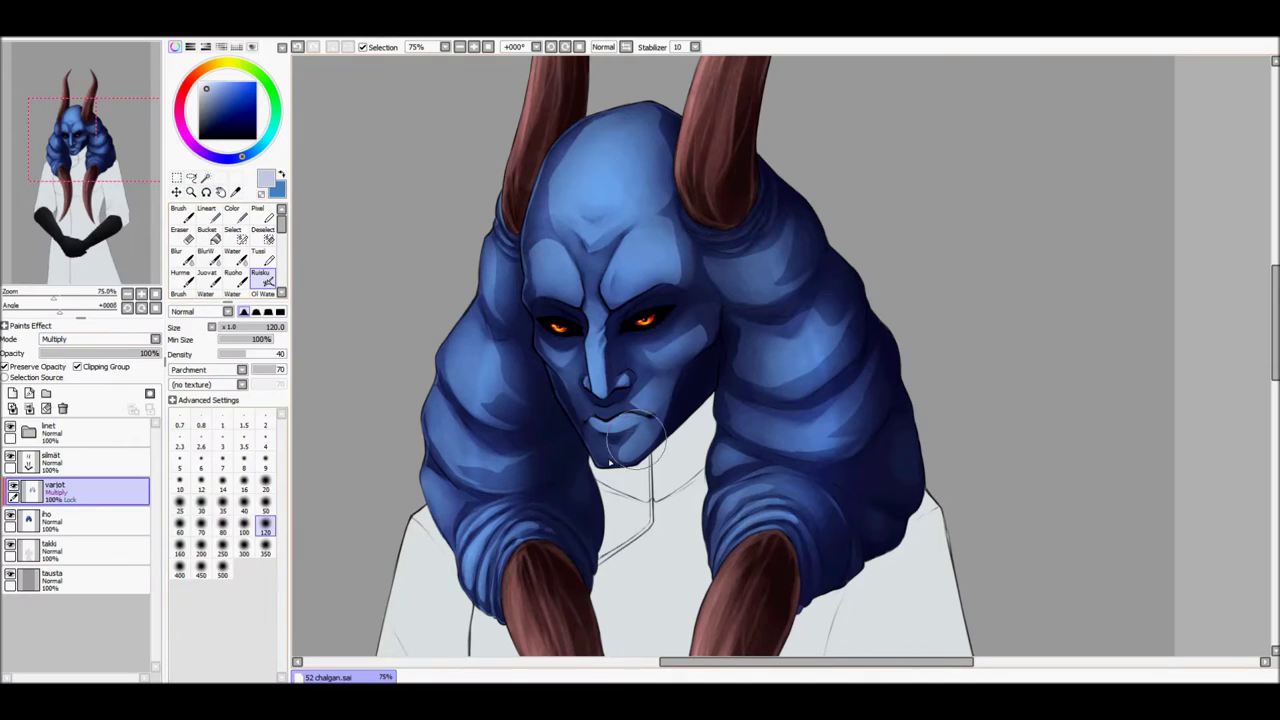
{"action": "left_click_drag", "start_coordinate": [830, 380], "coordinate": [746, 326]}
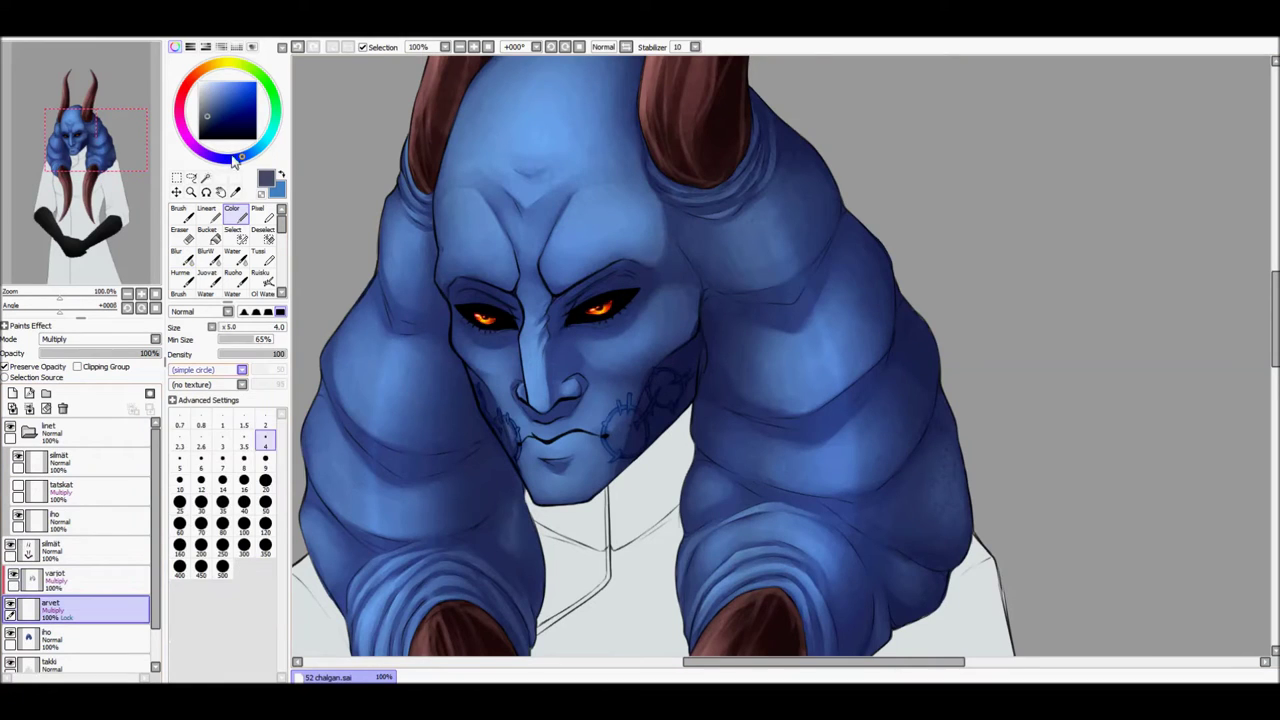
- Recolour the arvet scar lines with the Color brush at size 120, and highlight the right-hand cheek scars on a new Luminosity layer at size 4
{"action": "left_click", "coordinate": [265, 523]}
{"action": "scroll", "coordinate": [800, 357], "scroll_direction": "up", "scroll_amount": 2}
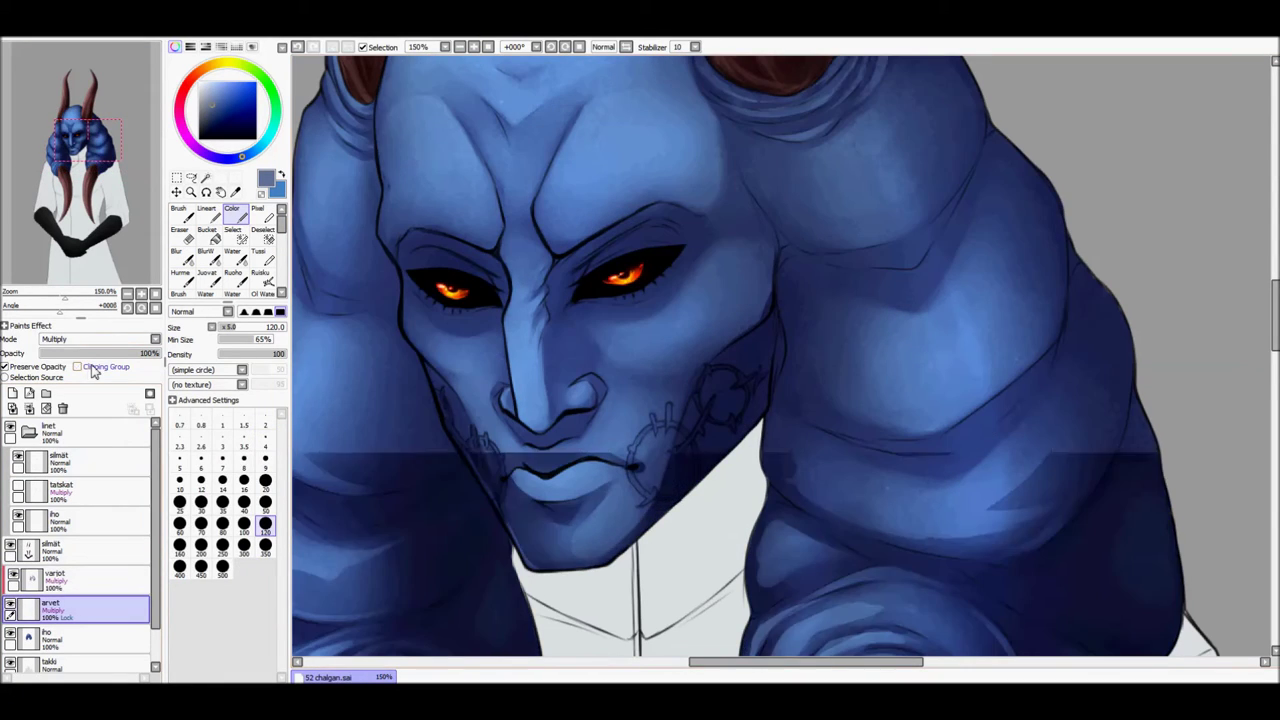
{"action": "left_click", "coordinate": [12, 393]}
{"action": "left_click", "coordinate": [77, 366]}
{"action": "scroll", "coordinate": [700, 400], "scroll_direction": "up", "scroll_amount": 3}
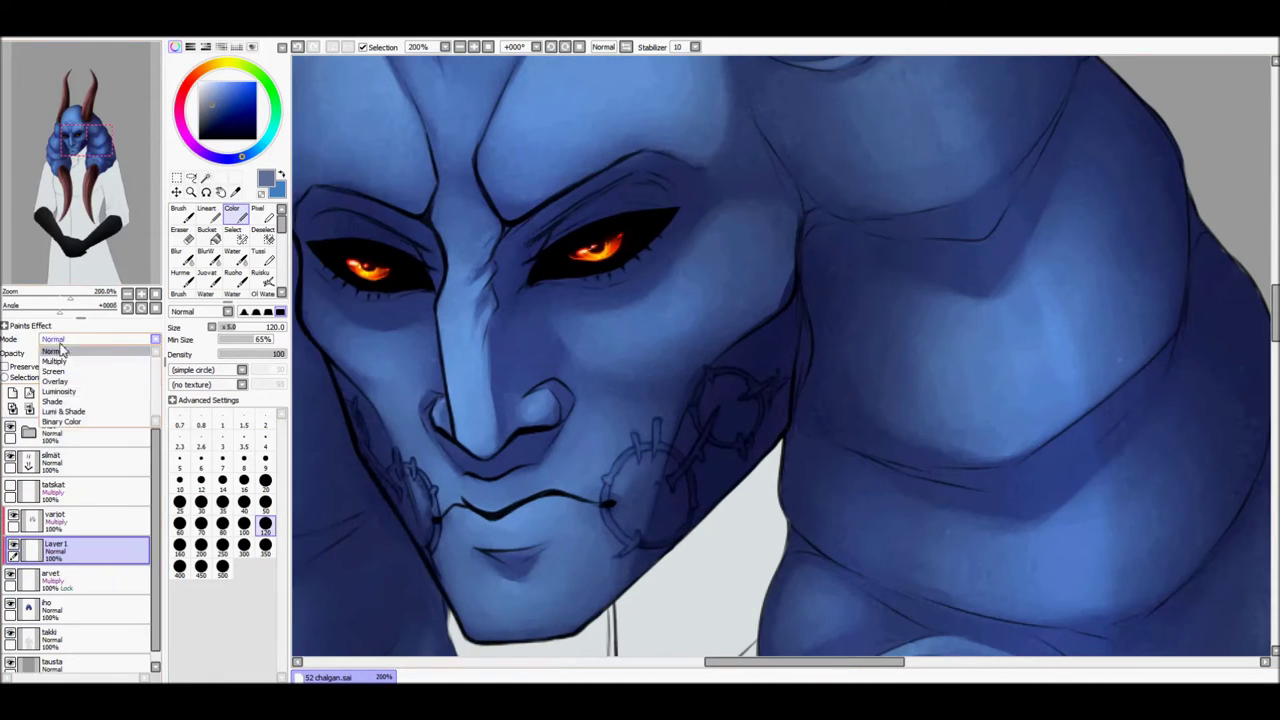
{"action": "left_click", "coordinate": [262, 275]}
{"action": "left_click", "coordinate": [180, 462]}
{"action": "left_click_drag", "start_coordinate": [600, 305], "coordinate": [620, 318]}
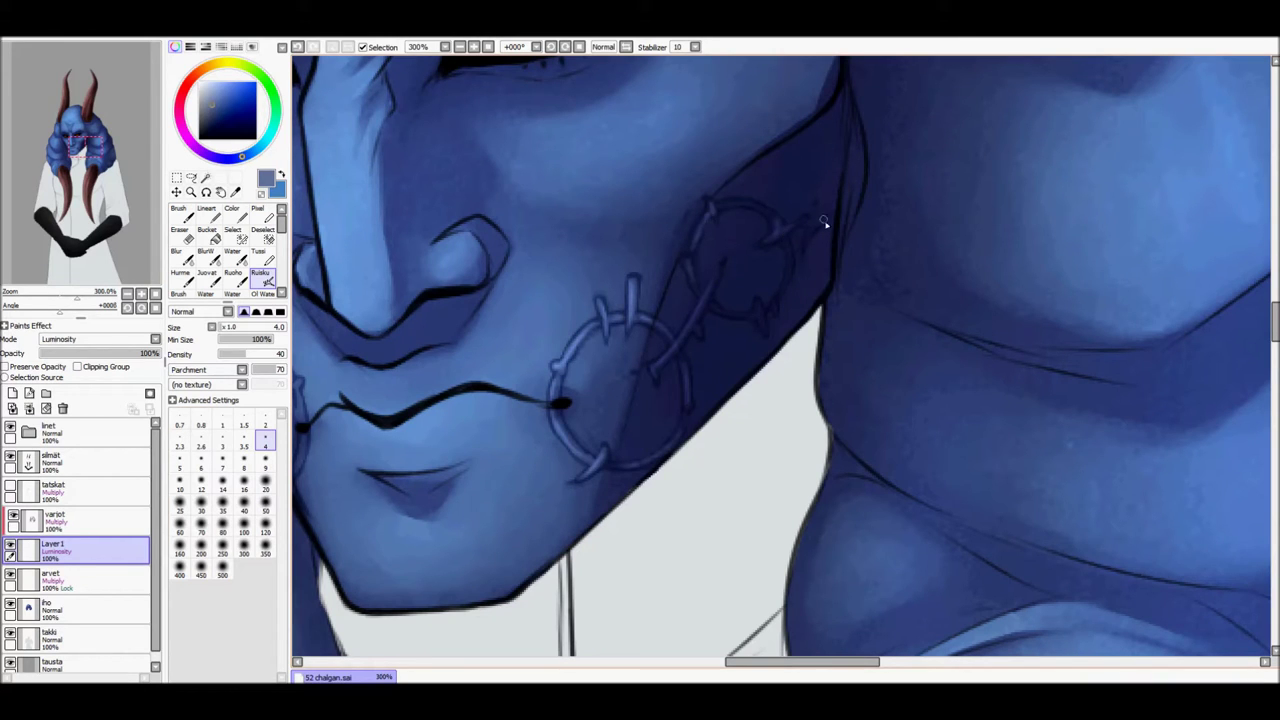
- Paint highlights on the left-hand cheek scars on the Luminosity layer with the Ruisku brush at size 4
{"action": "left_click", "coordinate": [139, 182]}
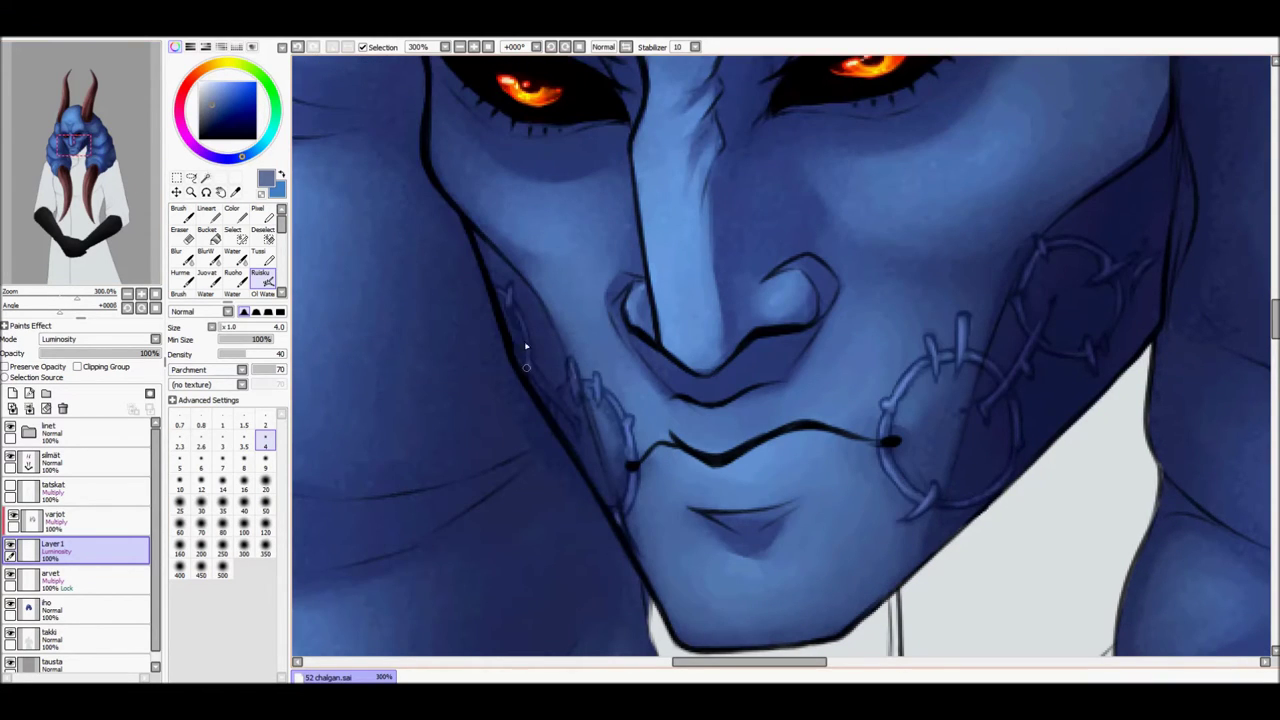
{"action": "scroll", "coordinate": [572, 373], "scroll_direction": "down", "scroll_amount": 2}
{"action": "scroll", "coordinate": [700, 300], "scroll_direction": "up", "scroll_amount": 2}
- Airbrush dark blue shadows around the cheek scars on the arvet layer at size 9, and soften them with the Blur brush
{"action": "left_click", "coordinate": [60, 578]}
{"action": "left_click", "coordinate": [265, 460]}
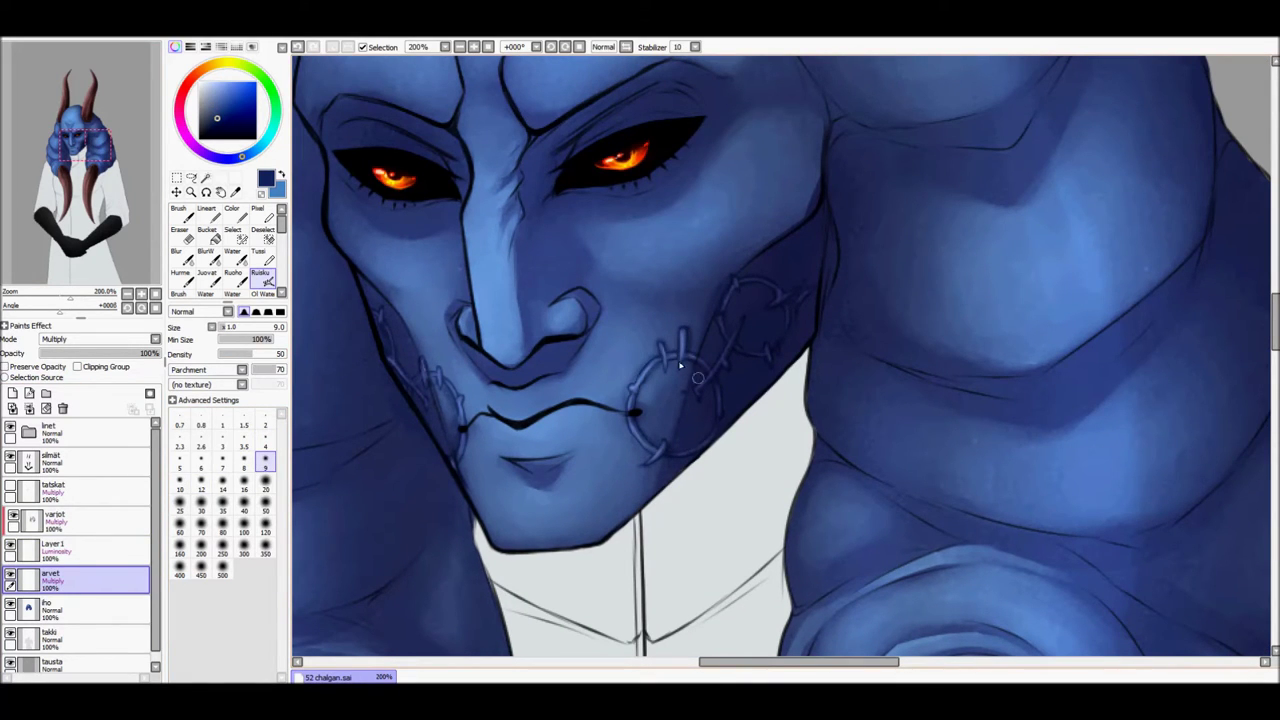
{"action": "key", "text": "b"}
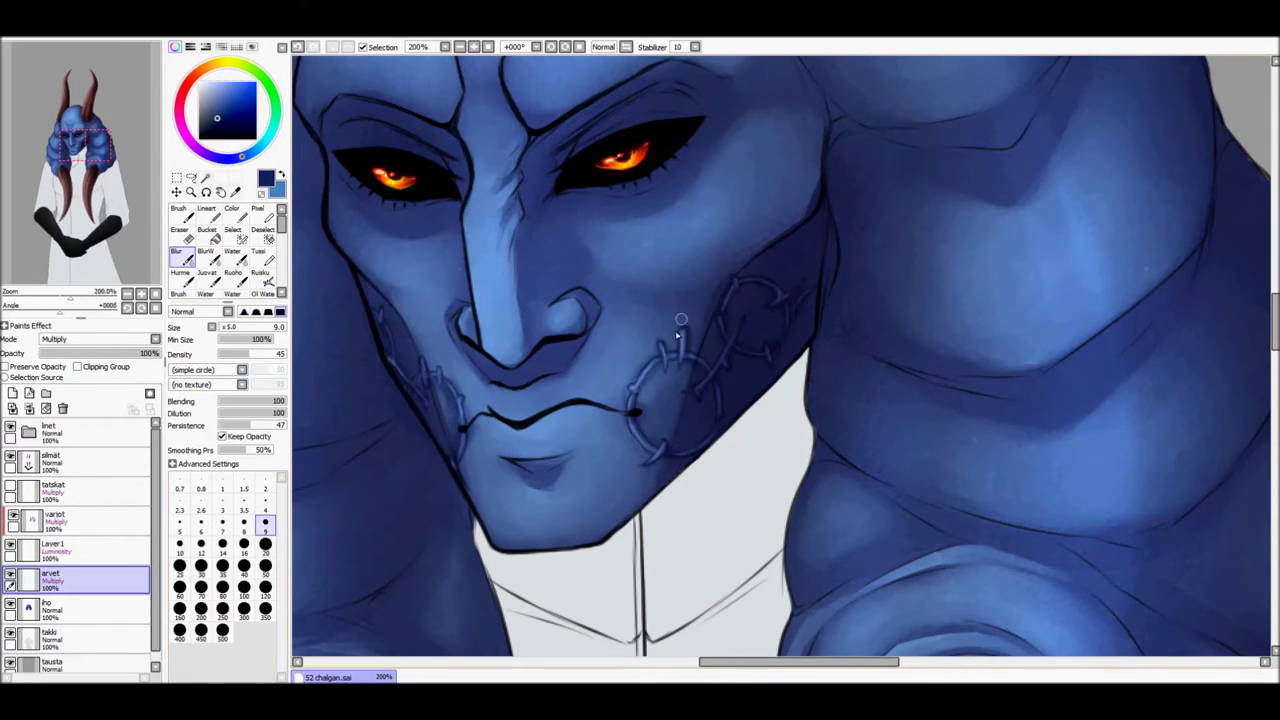
{"action": "left_click", "coordinate": [472, 53]}
{"action": "left_click", "coordinate": [475, 53]}
{"action": "left_click", "coordinate": [460, 47]}
- Refine the cheek scars on the iho layer with the Oil water brush at size 3.5, and brighten them on a clipped Luminosity layer at size 4
{"action": "key", "text": "n"}
{"action": "left_click", "coordinate": [244, 490]}
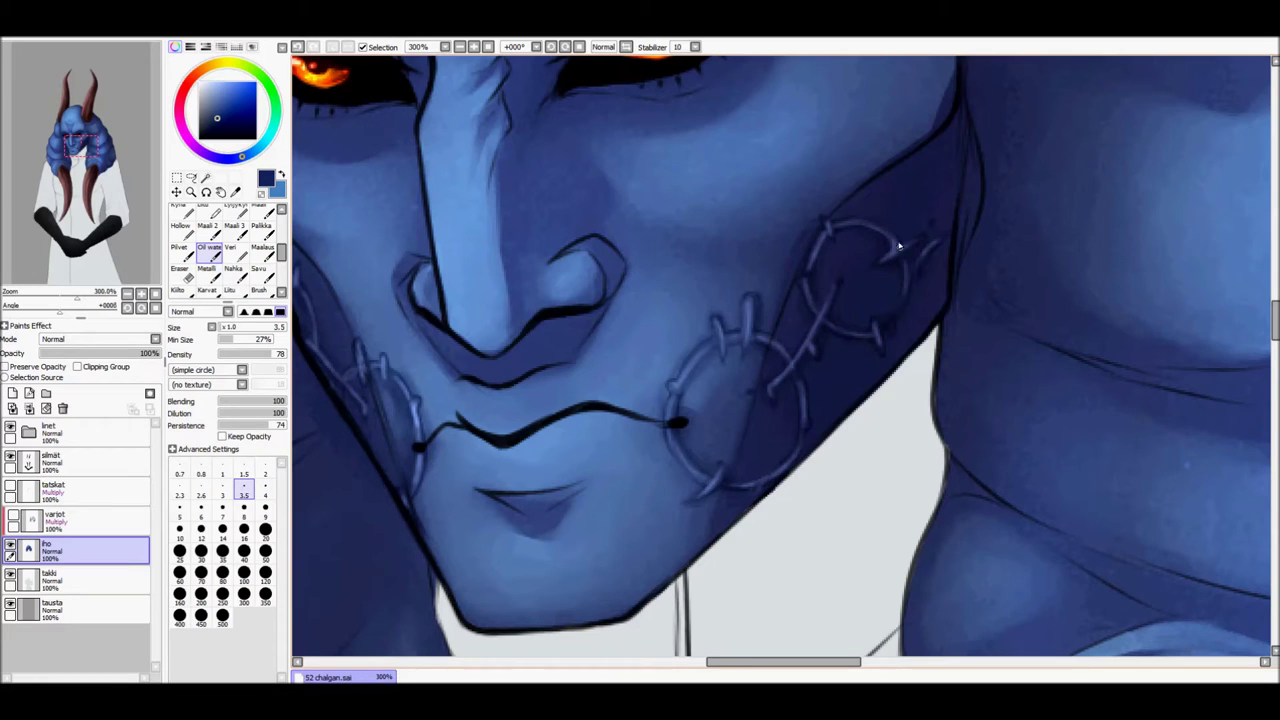
{"action": "left_click_drag", "start_coordinate": [912, 292], "coordinate": [992, 329]}
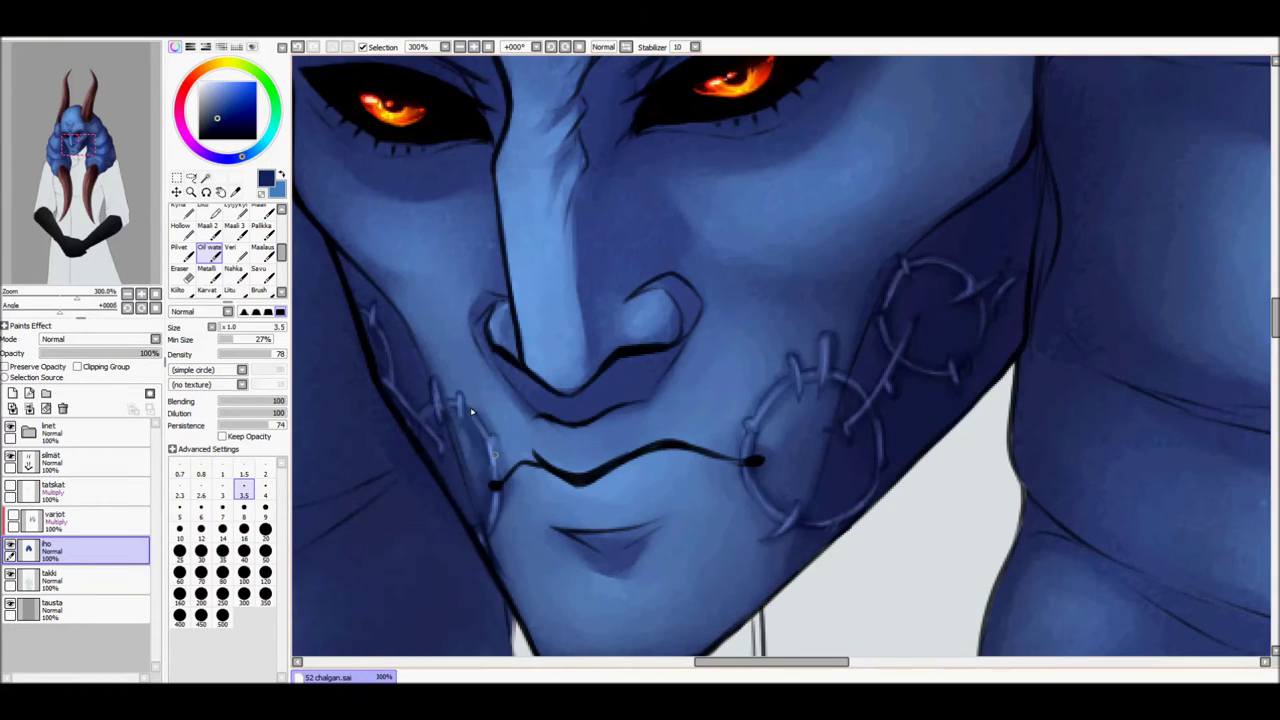
{"action": "left_click", "coordinate": [234, 354]}
{"action": "left_click", "coordinate": [265, 440]}
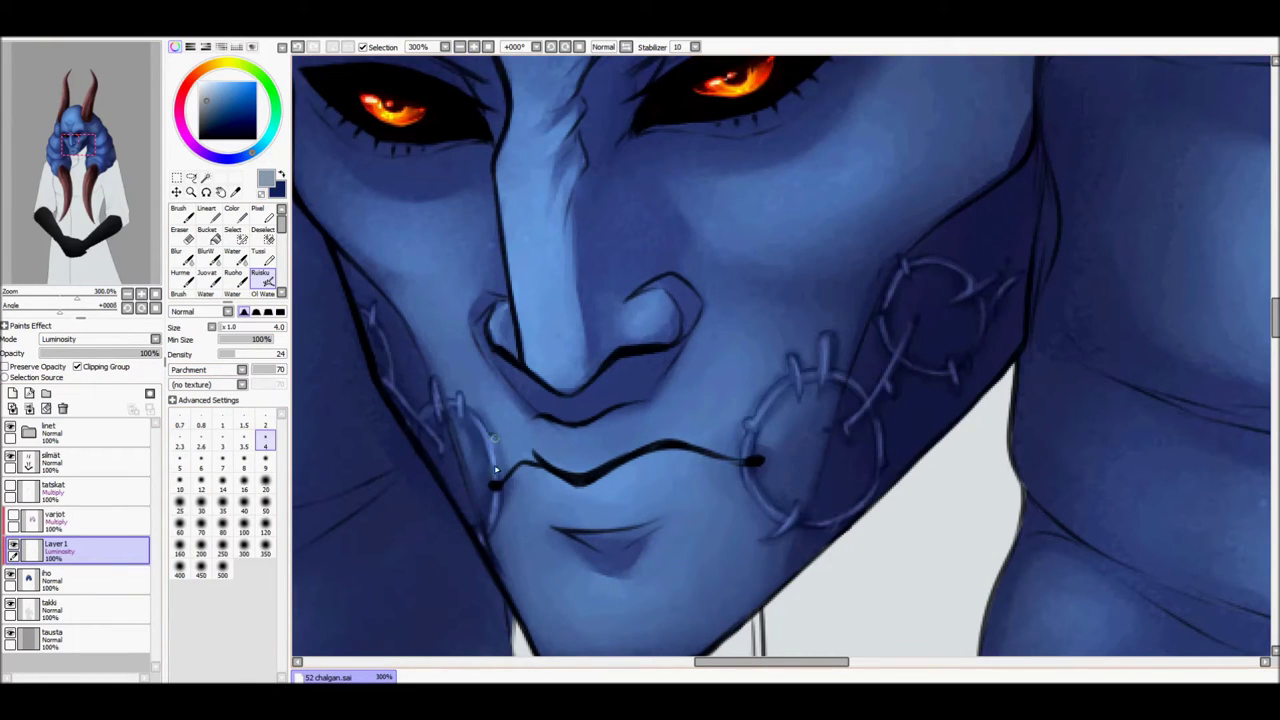
- Paint the lips in a grey-blue tone on a new Multiply layer with the Tussi brush at size 9
{"action": "scroll", "coordinate": [818, 366], "scroll_direction": "down", "scroll_amount": 1}
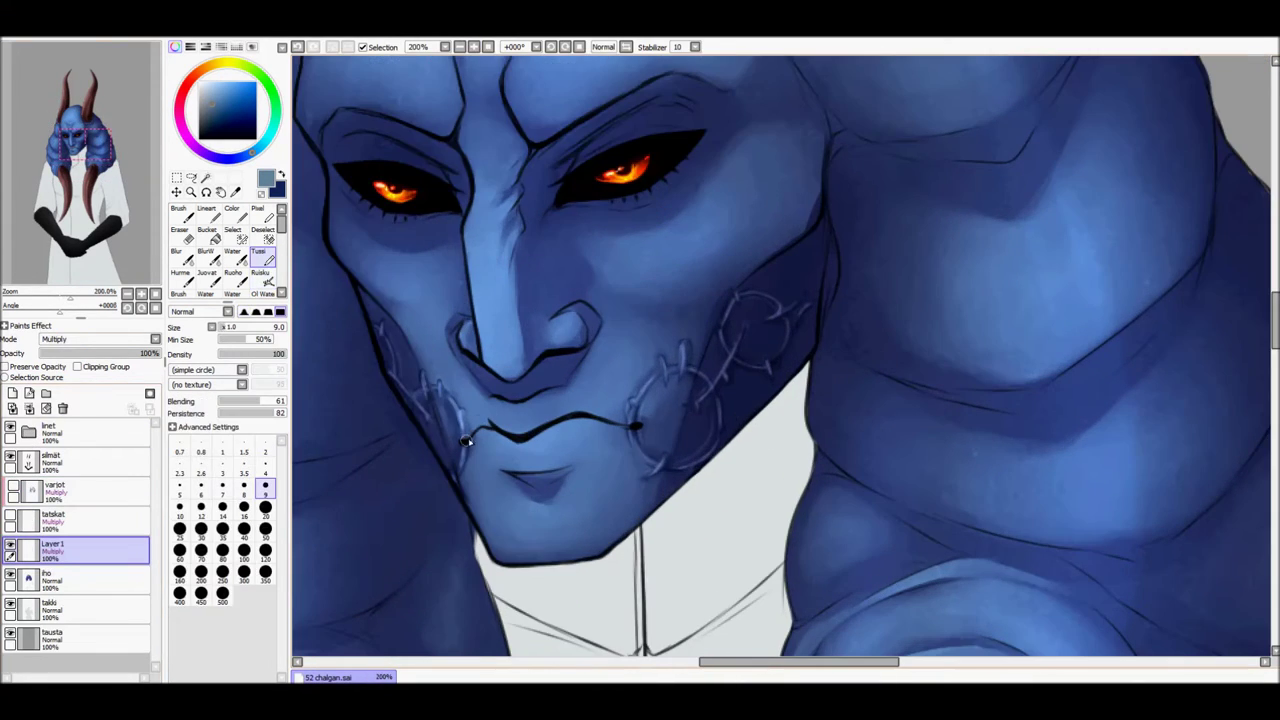
{"action": "mouse_move", "coordinate": [462, 445]}
{"action": "left_mouse_down"}
{"action": "mouse_move", "coordinate": [520, 405]}
{"action": "mouse_move", "coordinate": [610, 415]}
{"action": "mouse_move", "coordinate": [578, 452]}
{"action": "mouse_move", "coordinate": [528, 443]}
{"action": "left_mouse_up"}
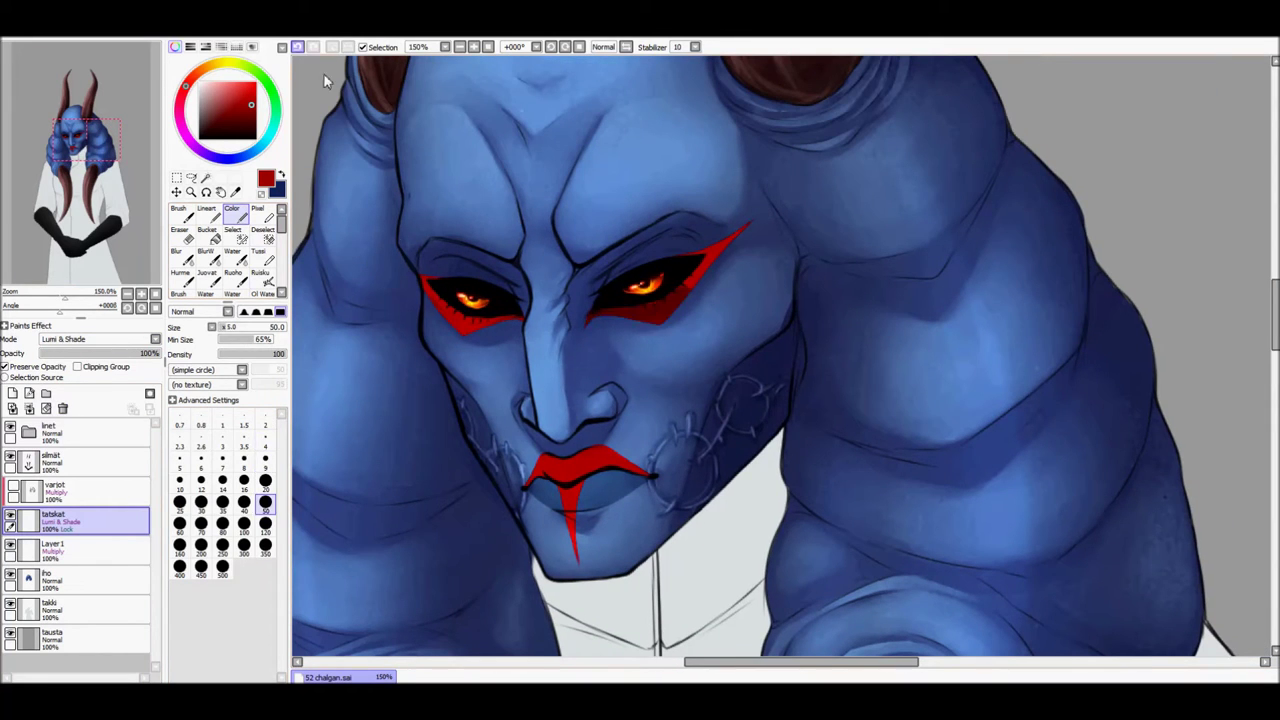
- Airbrush dark red shading over the red eye and lip face paint on the tatskat layer at size 50, with finer strokes at size 4
{"action": "left_click_drag", "start_coordinate": [690, 288], "coordinate": [590, 322]}
{"action": "left_click_drag", "start_coordinate": [650, 250], "coordinate": [495, 355]}
{"action": "left_click_drag", "start_coordinate": [425, 280], "coordinate": [535, 330]}
{"action": "left_click_drag", "start_coordinate": [528, 490], "coordinate": [622, 432]}
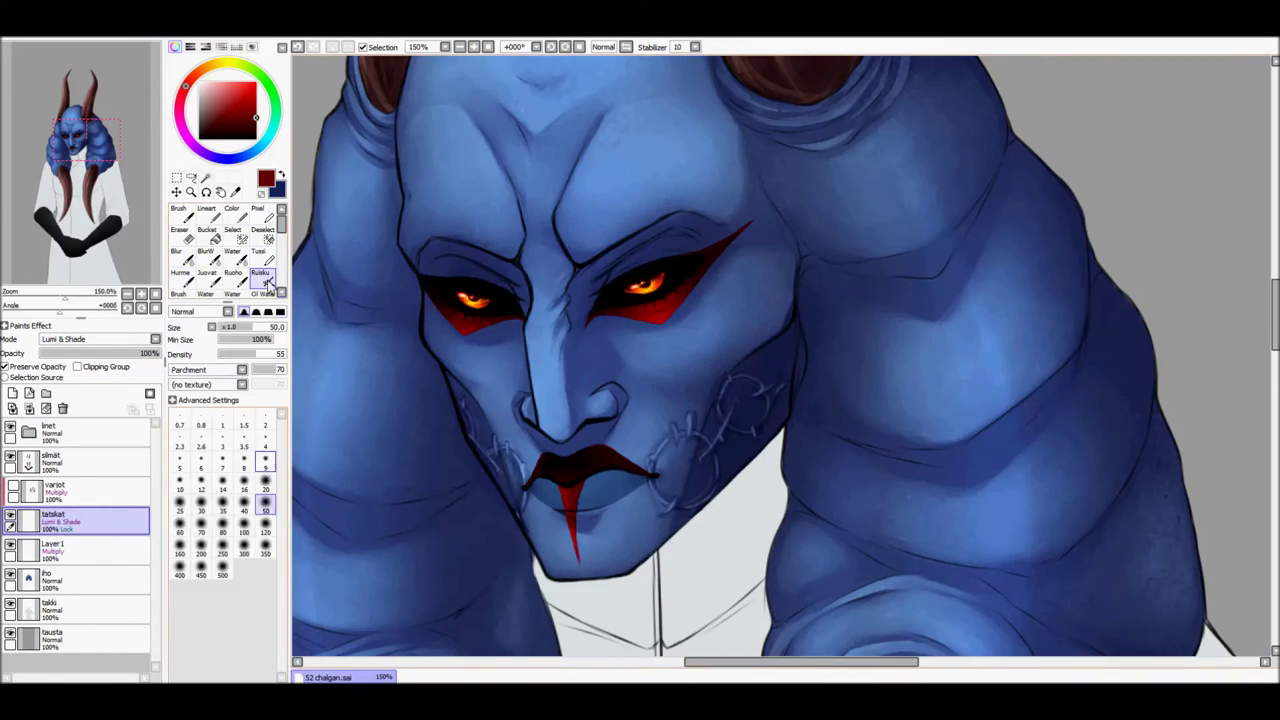
{"action": "left_click", "coordinate": [265, 460]}
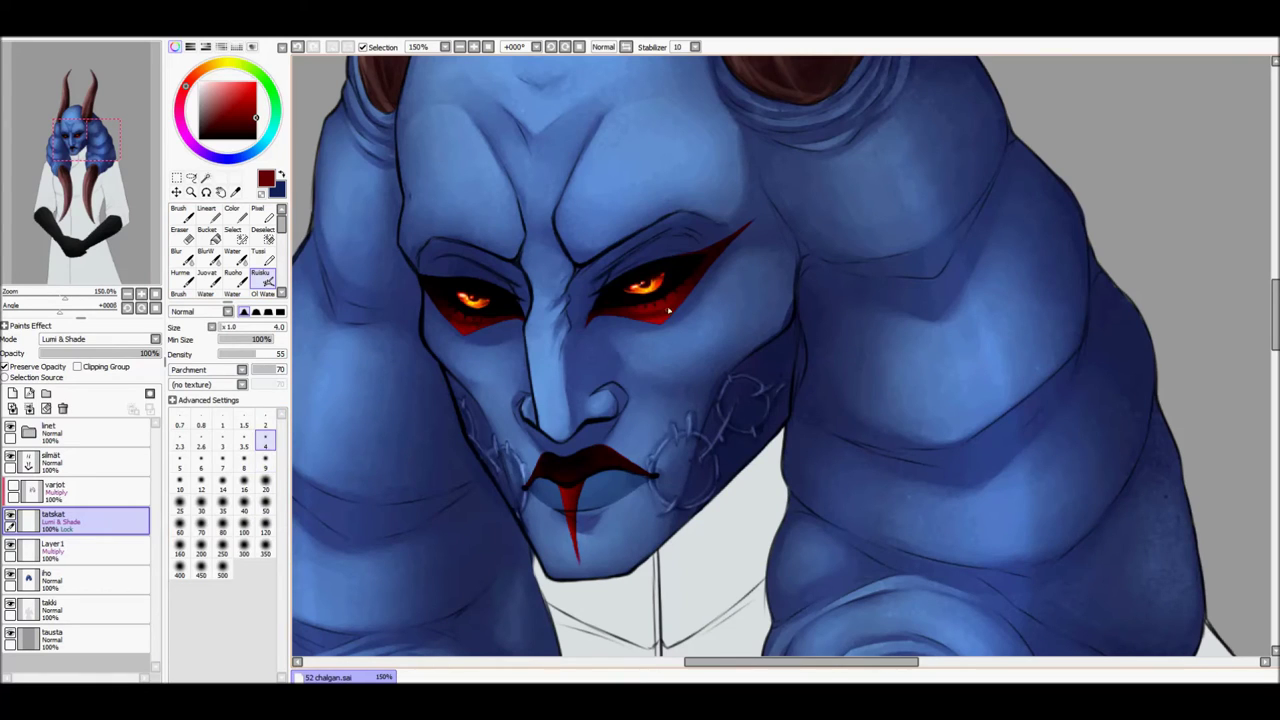
{"action": "left_click", "coordinate": [180, 252]}
- Recolour the lower lip on the Multiply layer in a deeper blue with the Color brush at size 20
{"action": "left_click", "coordinate": [52, 546]}
{"action": "left_click_drag", "start_coordinate": [419, 166], "coordinate": [371, 114]}
{"action": "left_click", "coordinate": [258, 252]}
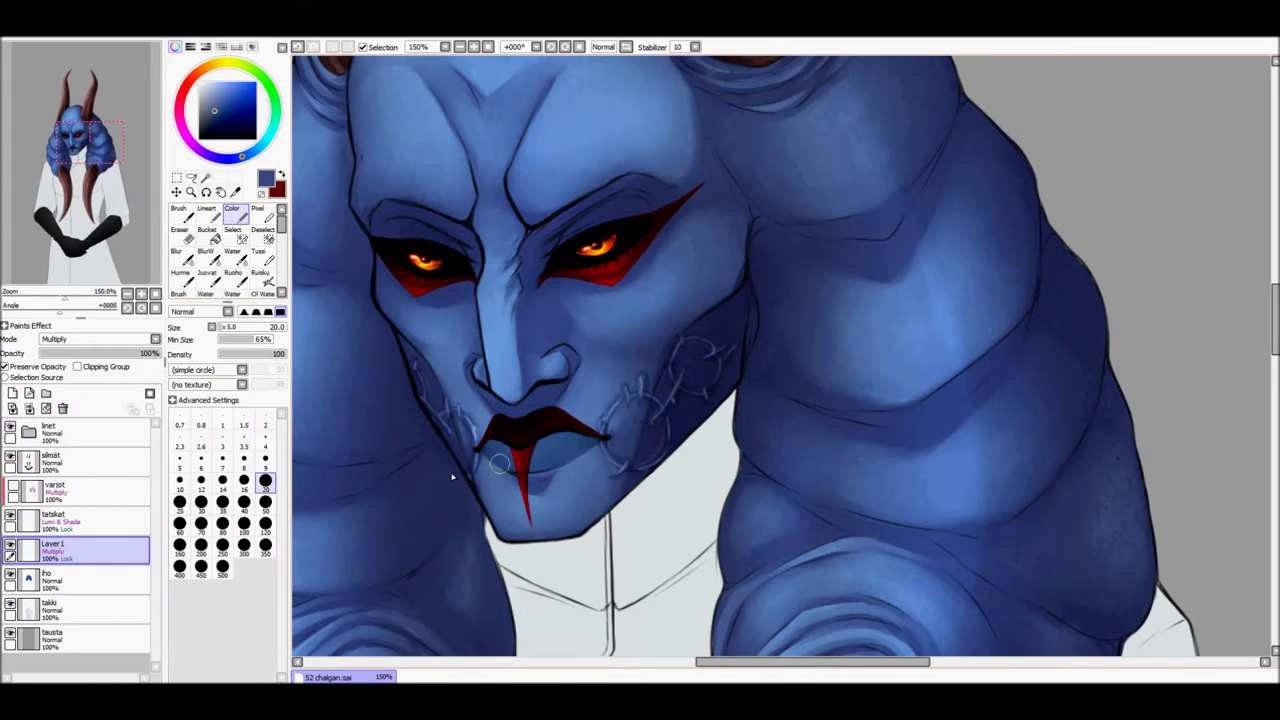
- Darken the lips further in deep blue on the Multiply layer and smooth them with the Blur brush at size 9
{"action": "left_click_drag", "start_coordinate": [490, 445], "coordinate": [570, 440]}
{"action": "left_click", "coordinate": [265, 487]}
{"action": "mouse_move", "coordinate": [485, 446]}
{"action": "left_mouse_down"}
{"action": "mouse_move", "coordinate": [580, 465]}
{"action": "mouse_move", "coordinate": [500, 475]}
{"action": "left_mouse_up"}
{"action": "left_click", "coordinate": [180, 252]}
{"action": "left_click", "coordinate": [265, 517]}
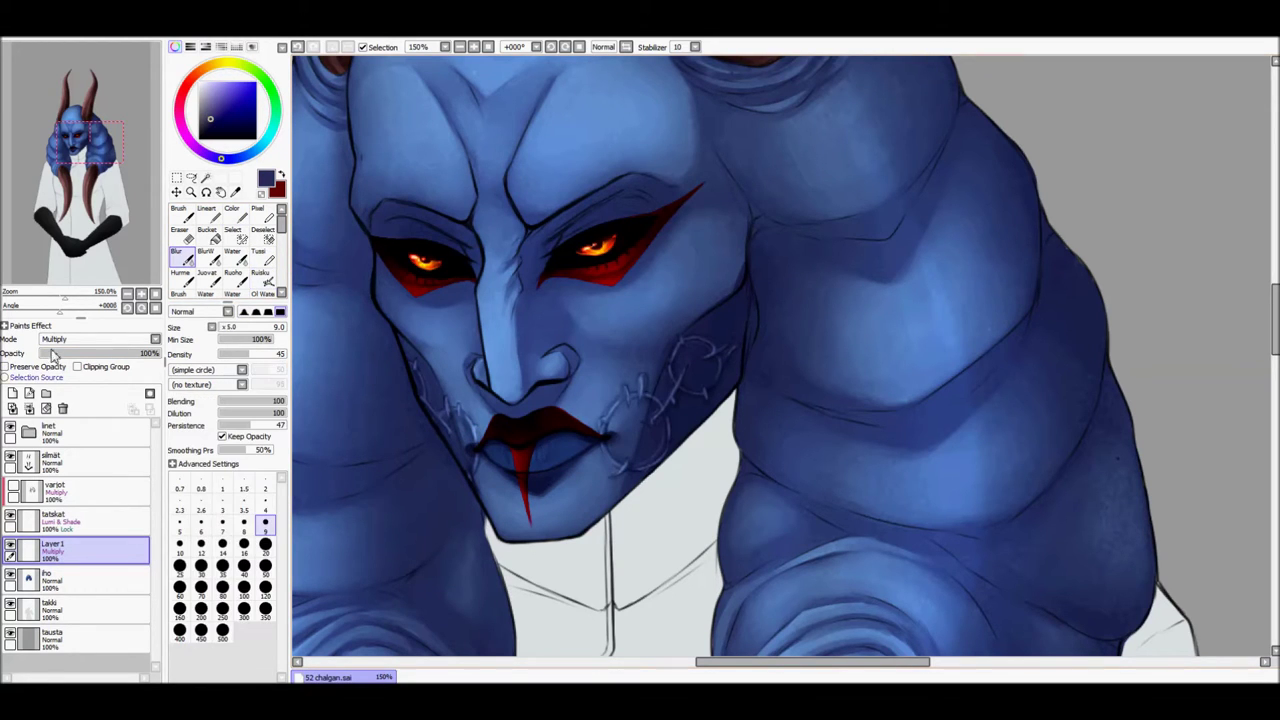
- Merge the lip layer into iho and lasso the mouth area on the silmät line layer inside the linet folder, then deselect
{"action": "left_click", "coordinate": [29, 408]}
{"action": "left_click", "coordinate": [29, 432]}
{"action": "left_click", "coordinate": [60, 460]}
{"action": "left_click", "coordinate": [191, 177]}
{"action": "left_click_drag", "start_coordinate": [470, 420], "coordinate": [475, 425]}
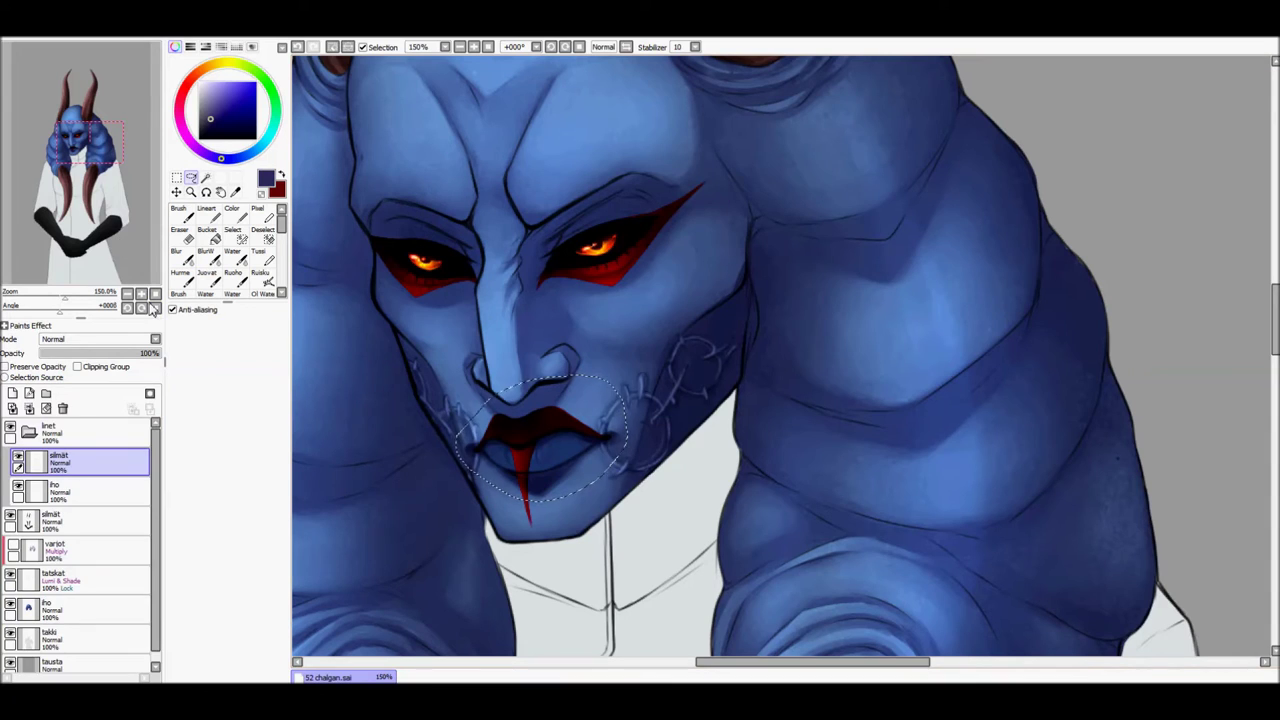
{"action": "key", "text": "ctrl+d"}
- Paint dark blue shading on both eyelids on a new Multiply layer above iho, using the Tussi brush at size 9
{"action": "left_click", "coordinate": [29, 432]}
{"action": "left_click", "coordinate": [60, 545]}
{"action": "left_click", "coordinate": [12, 408]}
{"action": "left_click", "coordinate": [97, 339]}
{"action": "left_click", "coordinate": [263, 248]}
{"action": "scroll", "coordinate": [230, 250], "scroll_direction": "up", "scroll_amount": 2}
{"action": "left_click", "coordinate": [263, 251]}
{"action": "left_click_drag", "start_coordinate": [680, 245], "coordinate": [740, 228]}
{"action": "left_click_drag", "start_coordinate": [425, 265], "coordinate": [490, 280]}
{"action": "left_click_drag", "start_coordinate": [570, 270], "coordinate": [590, 345]}
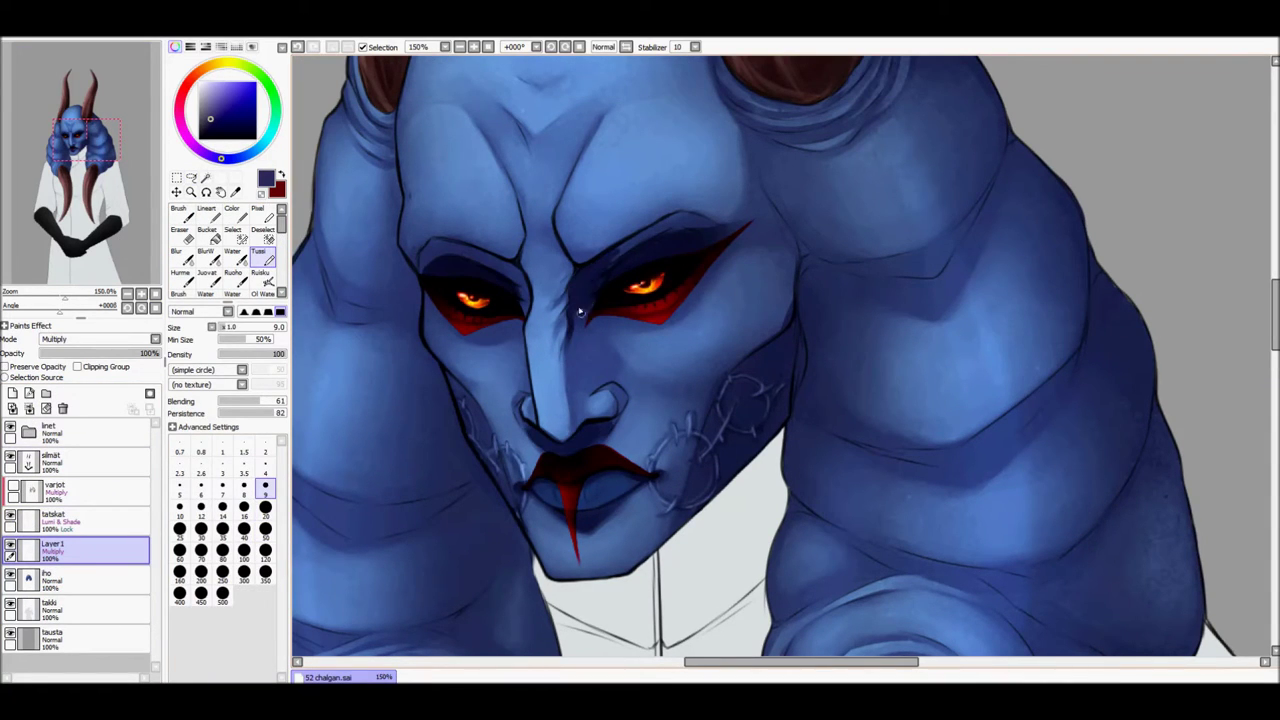
{"action": "left_click_drag", "start_coordinate": [612, 260], "coordinate": [716, 214]}
{"action": "left_click_drag", "start_coordinate": [420, 245], "coordinate": [521, 273]}
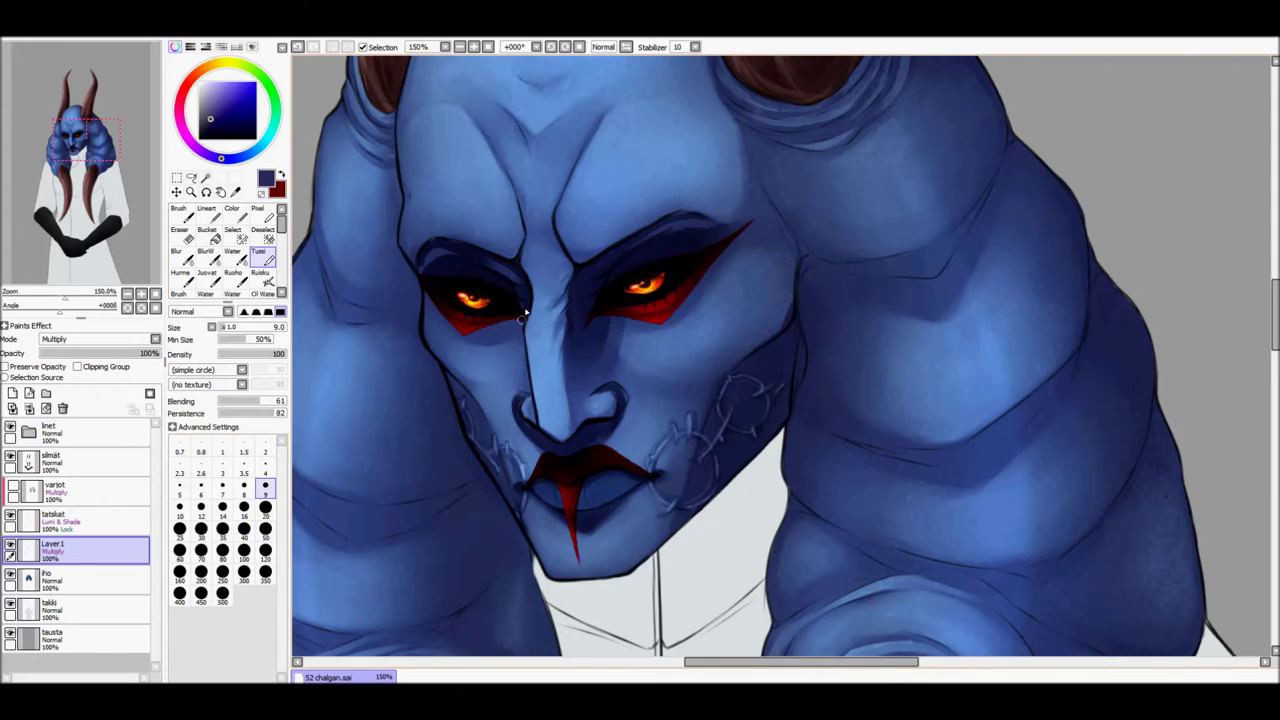
- Soften the eyelid shading with an enlarged Blur brush and refine it with the Tussi brush at size 4
{"action": "left_click", "coordinate": [180, 250]}
{"action": "key", "text": "bracketright"}
{"action": "key", "text": "bracketright"}
{"action": "scroll", "coordinate": [632, 360], "scroll_direction": "down", "scroll_amount": 2}
{"action": "scroll", "coordinate": [632, 360], "scroll_direction": "up", "scroll_amount": 1}
{"action": "left_click", "coordinate": [264, 255]}
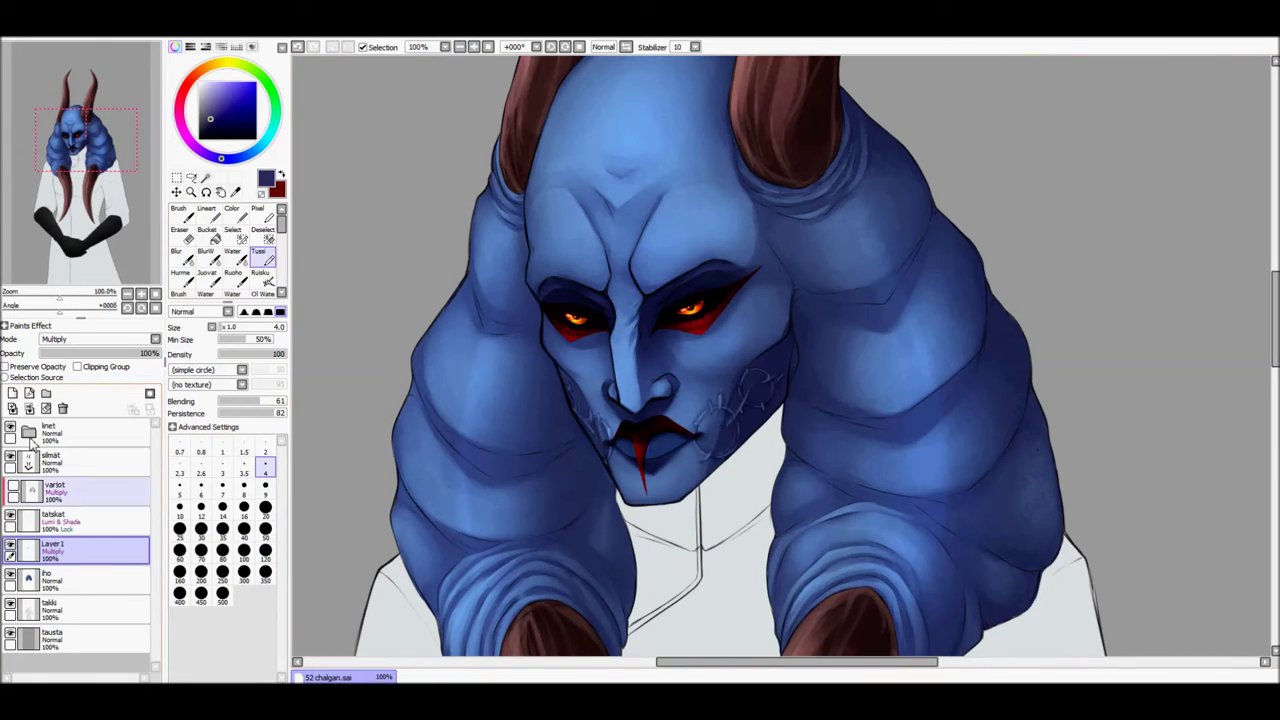
- Show the varjot shadow layer and thin its shadows around the eyes with the transparent Ruisku airbrush, reducing from size 20 to 9
{"action": "left_click", "coordinate": [50, 490]}
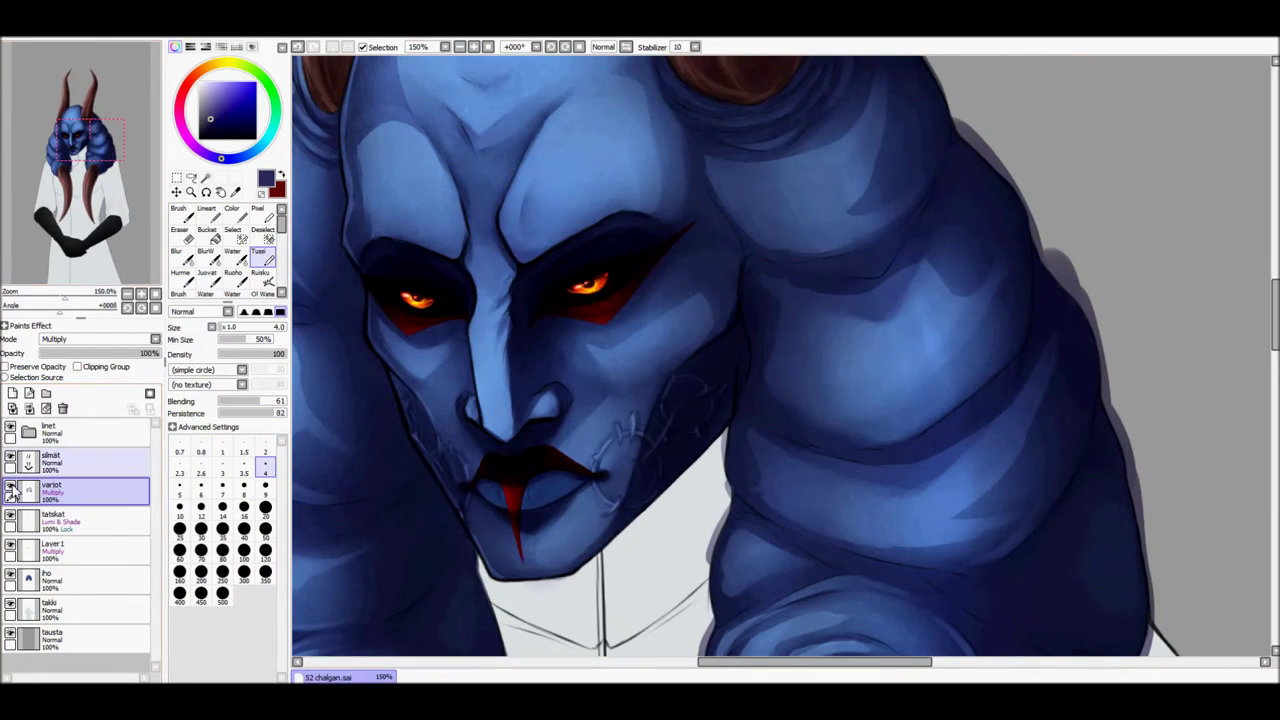
{"action": "key", "text": "v"}
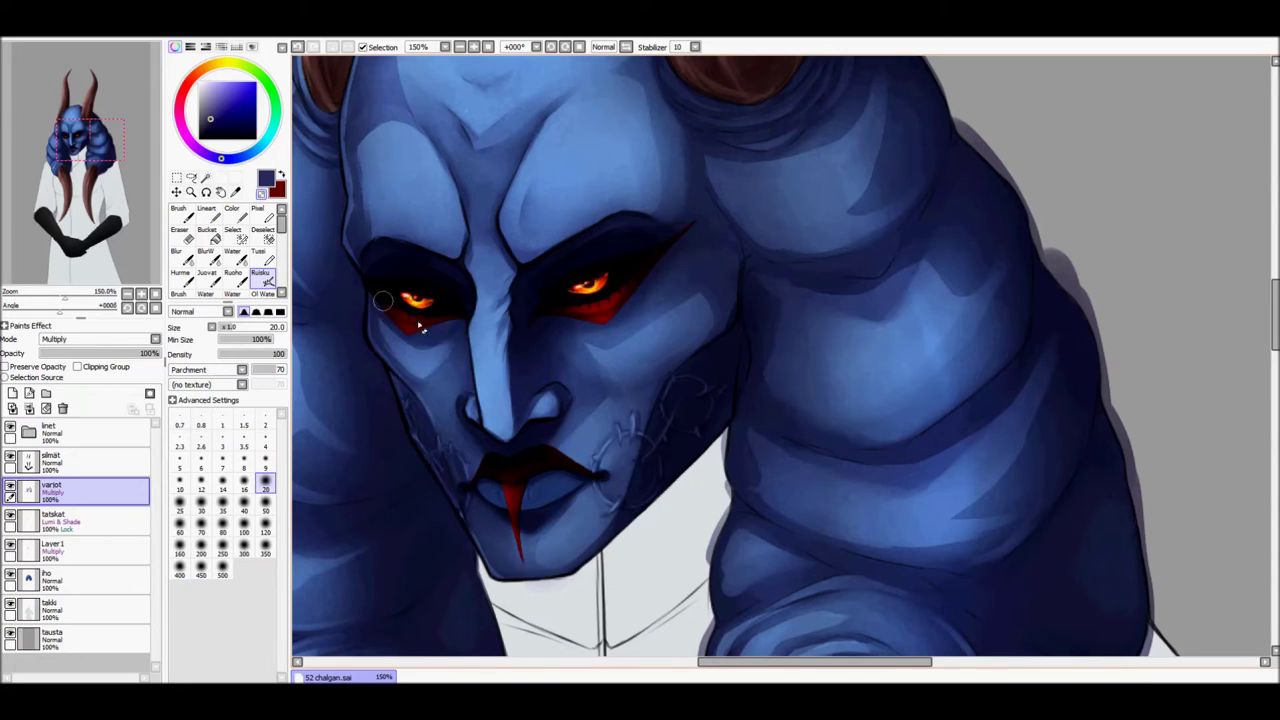
{"action": "key", "text": "bracketleft"}
{"action": "key", "text": "bracketleft"}
{"action": "key", "text": "bracketleft"}
{"action": "key", "text": "bracketleft"}
{"action": "key", "text": "bracketleft"}
{"action": "key", "text": "minus"}
{"action": "key", "text": "minus"}
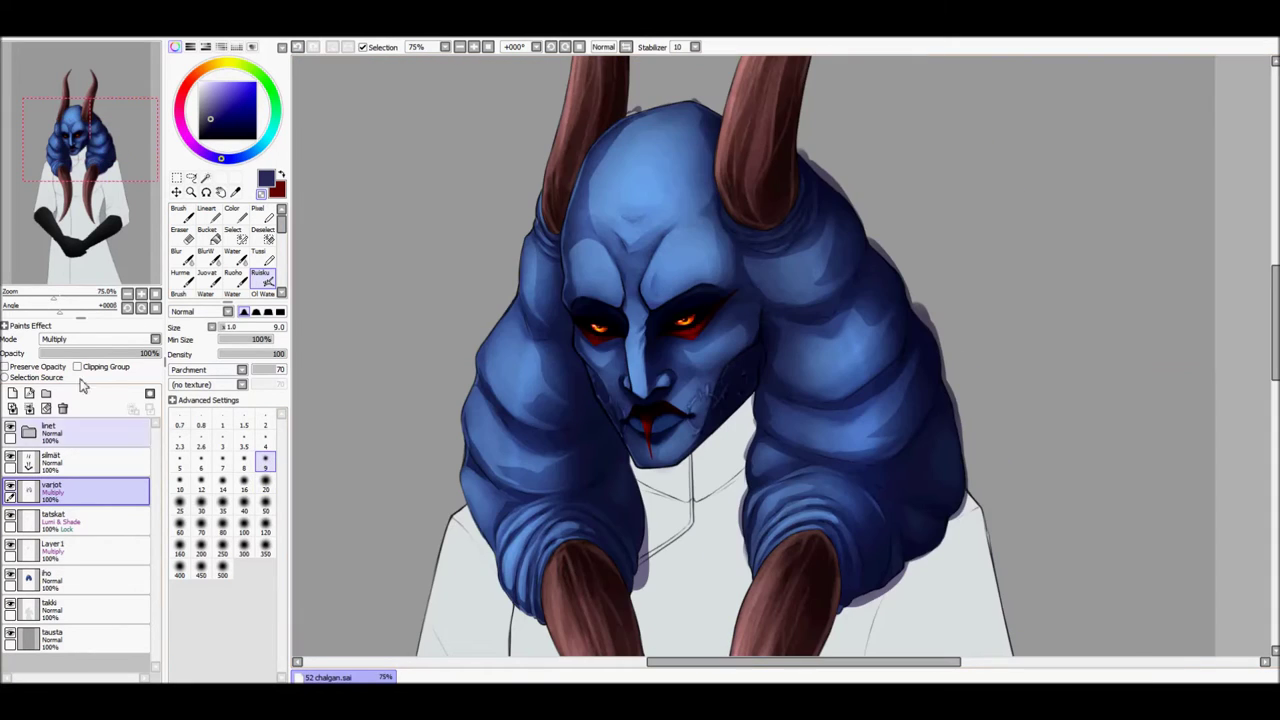
- Merge the makeup layers into iho and airbrush a blue sheen on the lower lip at size 20 on a new clipped Luminosity layer
{"action": "left_click", "coordinate": [50, 550]}
{"action": "left_click", "coordinate": [29, 408]}
{"action": "key", "text": "ctrl+z"}
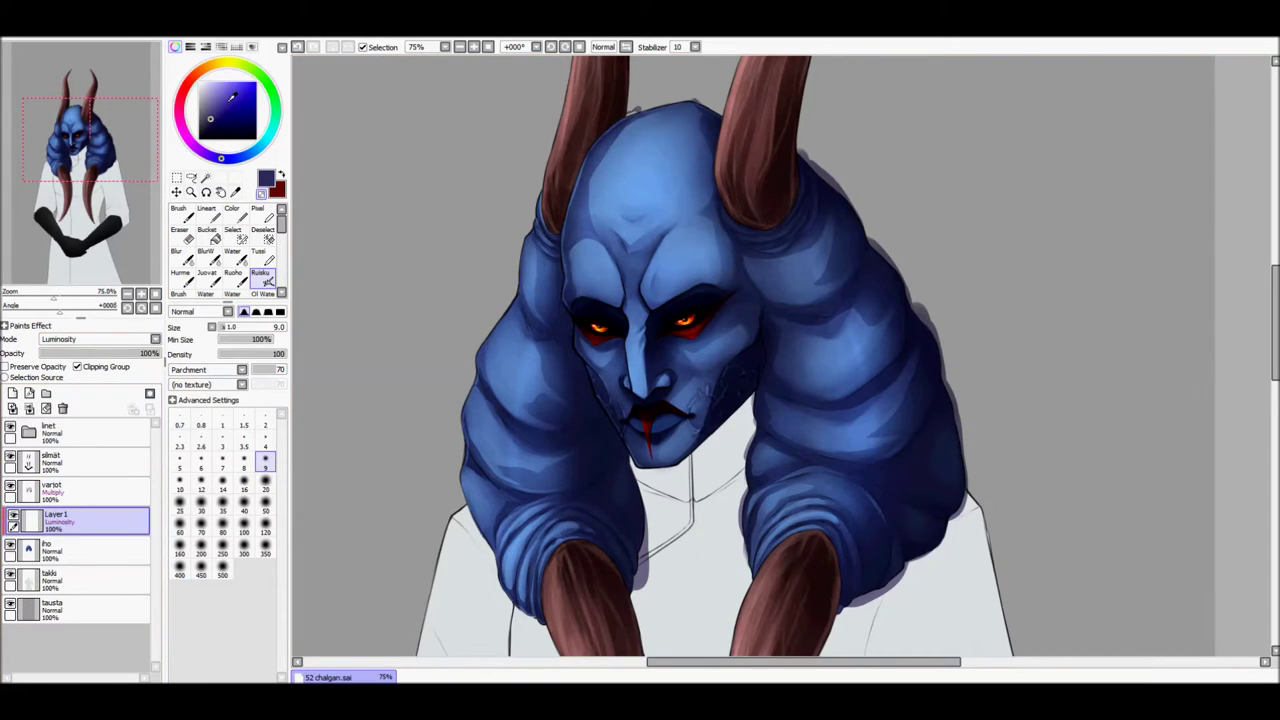
{"action": "key", "text": "plus"}
{"action": "key", "text": "plus"}
{"action": "left_click", "coordinate": [352, 472], "text": "alt"}
{"action": "key", "text": "bracketright"}
{"action": "key", "text": "bracketright"}
{"action": "key", "text": "bracketright"}
{"action": "key", "text": "bracketright"}
{"action": "key", "text": "bracketright"}
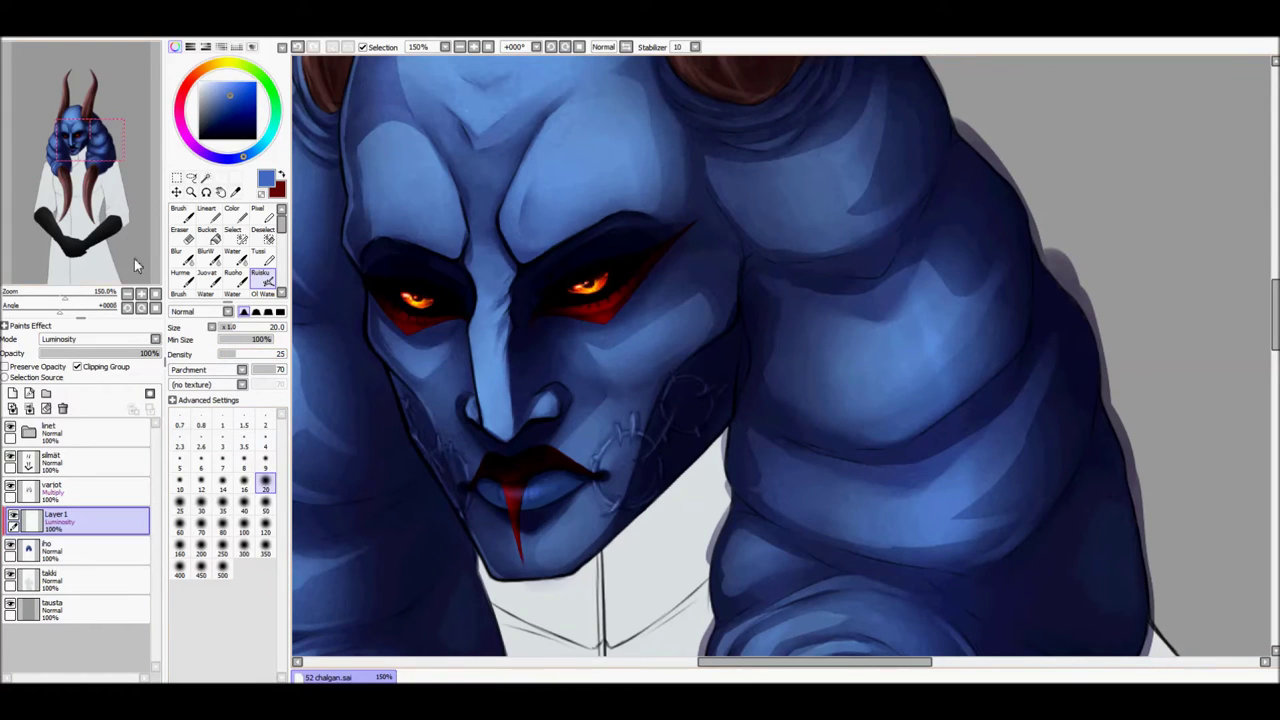
- Add finer blue glints to the lower lip on the Luminosity layer with the Tussi brush at size 4
{"action": "left_click_drag", "start_coordinate": [394, 417], "coordinate": [422, 407]}
{"action": "key", "text": "bracketleft"}
{"action": "key", "text": "bracketleft"}
{"action": "key", "text": "bracketleft"}
{"action": "key", "text": "bracketleft"}
{"action": "key", "text": "bracketleft"}
{"action": "key", "text": "bracketleft"}
{"action": "key", "text": "bracketleft"}
{"action": "key", "text": "bracketleft"}
{"action": "key", "text": "bracketleft"}
{"action": "key", "text": "bracketleft"}
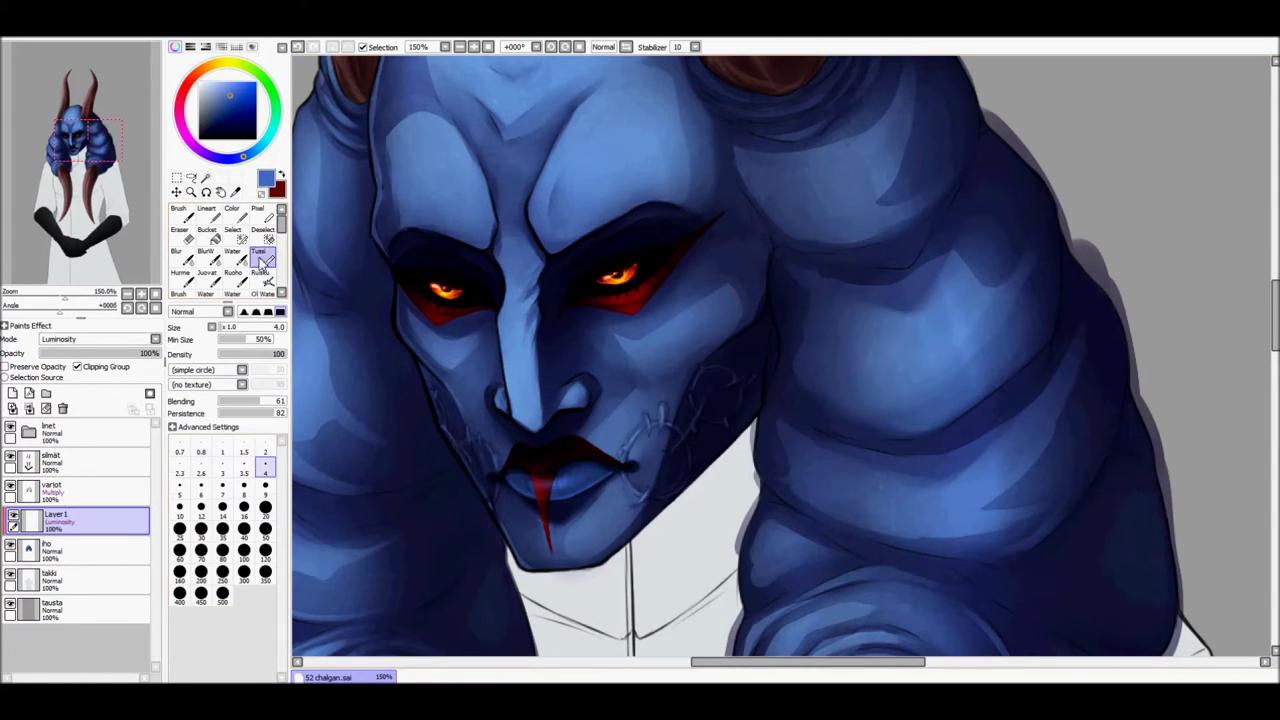
- Airbrush bright red highlights on the upper lip and the red chin stripe with the Ruisku brush at sizes 4 and 2
{"action": "key", "text": "x"}
{"action": "key", "text": "plus"}
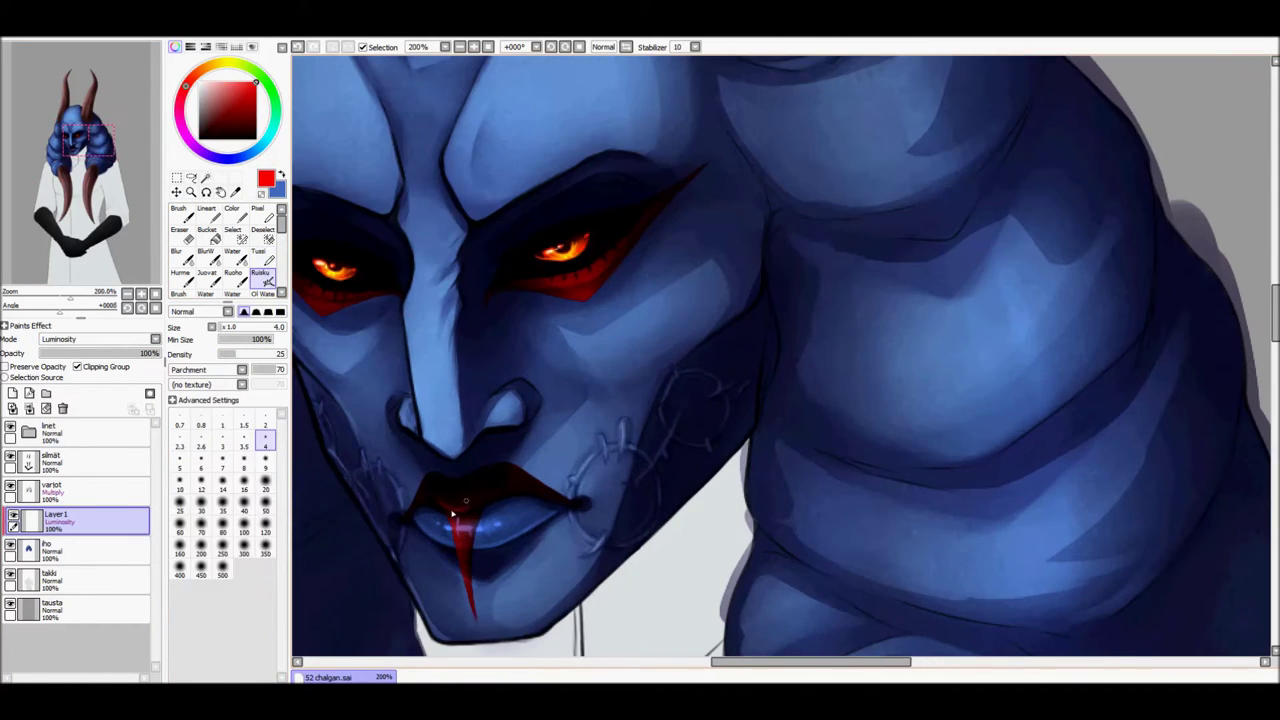
{"action": "key", "text": "bracketleft"}
{"action": "key", "text": "bracketleft"}
{"action": "key", "text": "minus"}
{"action": "key", "text": "minus"}
{"action": "key", "text": "minus"}
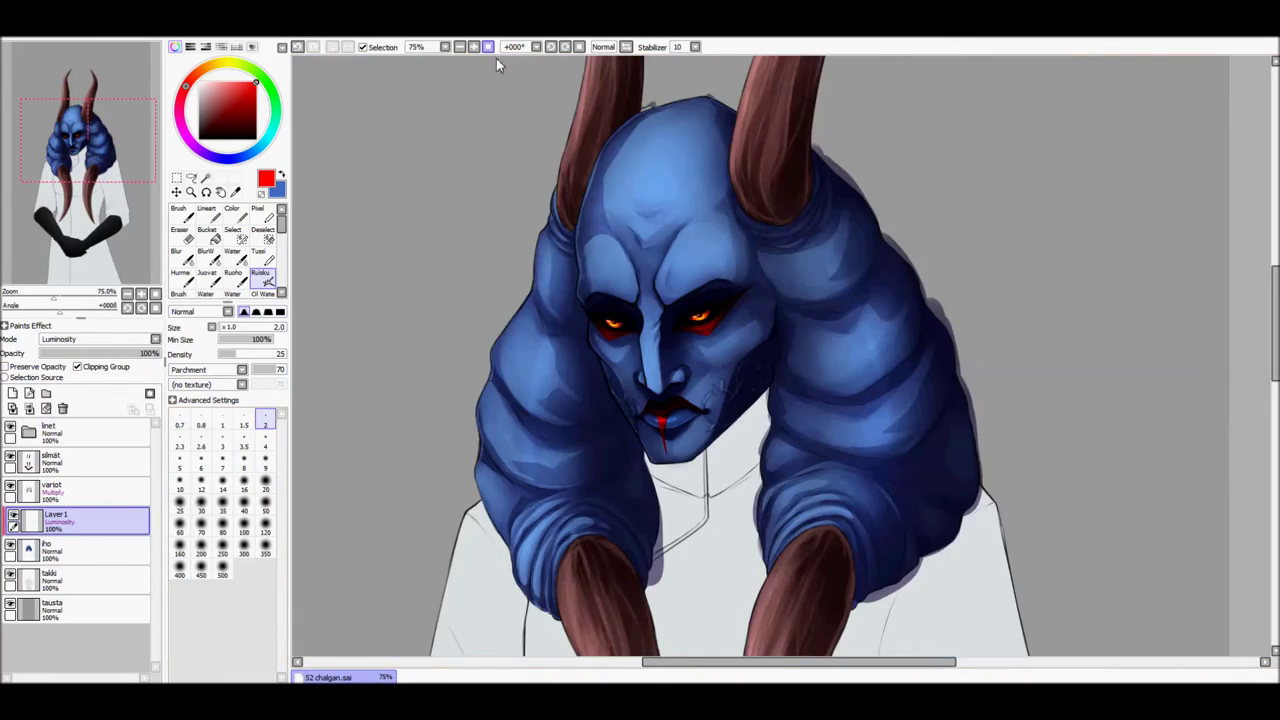
- Blend the lip highlights with the Blur brush at size 9, merge the highlight layer into iho and clip varjot to it
{"action": "key", "text": "plus"}
{"action": "key", "text": "plus"}
{"action": "key", "text": "plus"}
{"action": "key", "text": "n"}
{"action": "key", "text": "b"}
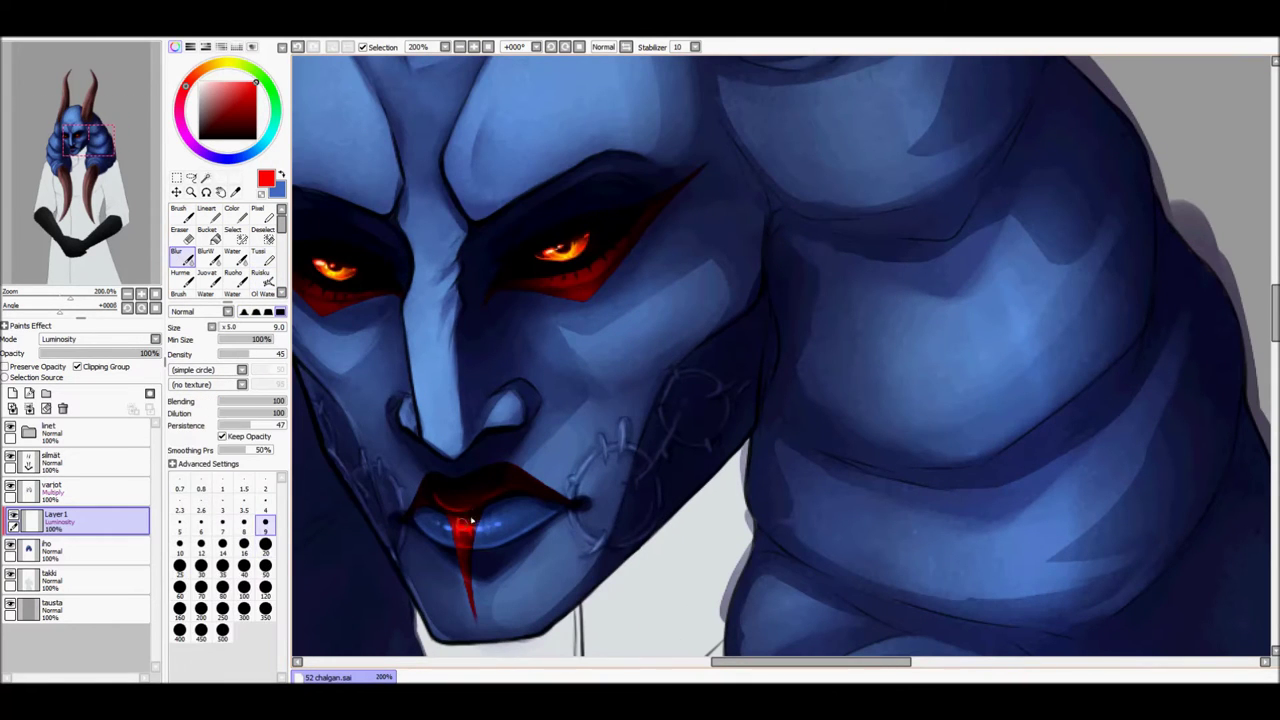
{"action": "left_click_drag", "start_coordinate": [651, 198], "coordinate": [715, 210]}
{"action": "left_click", "coordinate": [29, 410]}
- Airbrush soft grey-blue tone over the face shadows on the varjot layer with the Ruisku brush at size 120
{"action": "key", "text": "minus"}
{"action": "key", "text": "minus"}
{"action": "key", "text": "minus"}
{"action": "key", "text": "minus"}
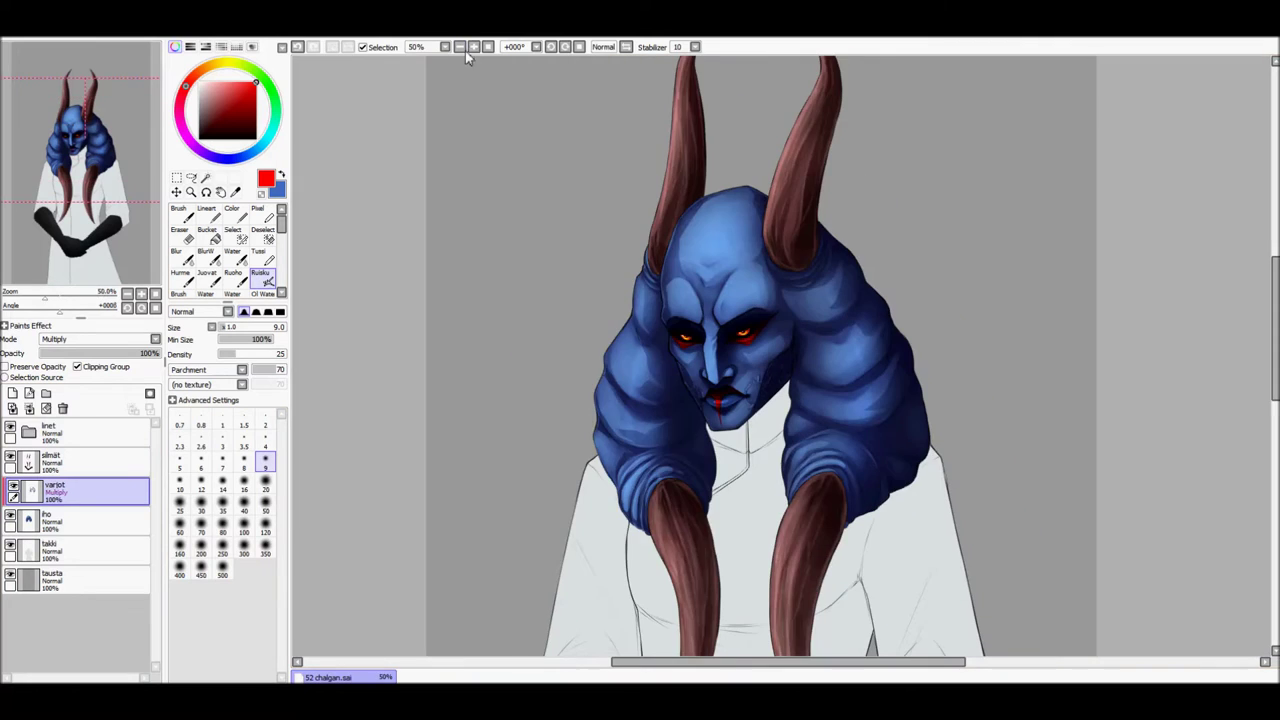
{"action": "left_click", "coordinate": [473, 50]}
{"action": "left_click", "coordinate": [473, 50]}
{"action": "left_click", "coordinate": [473, 50]}
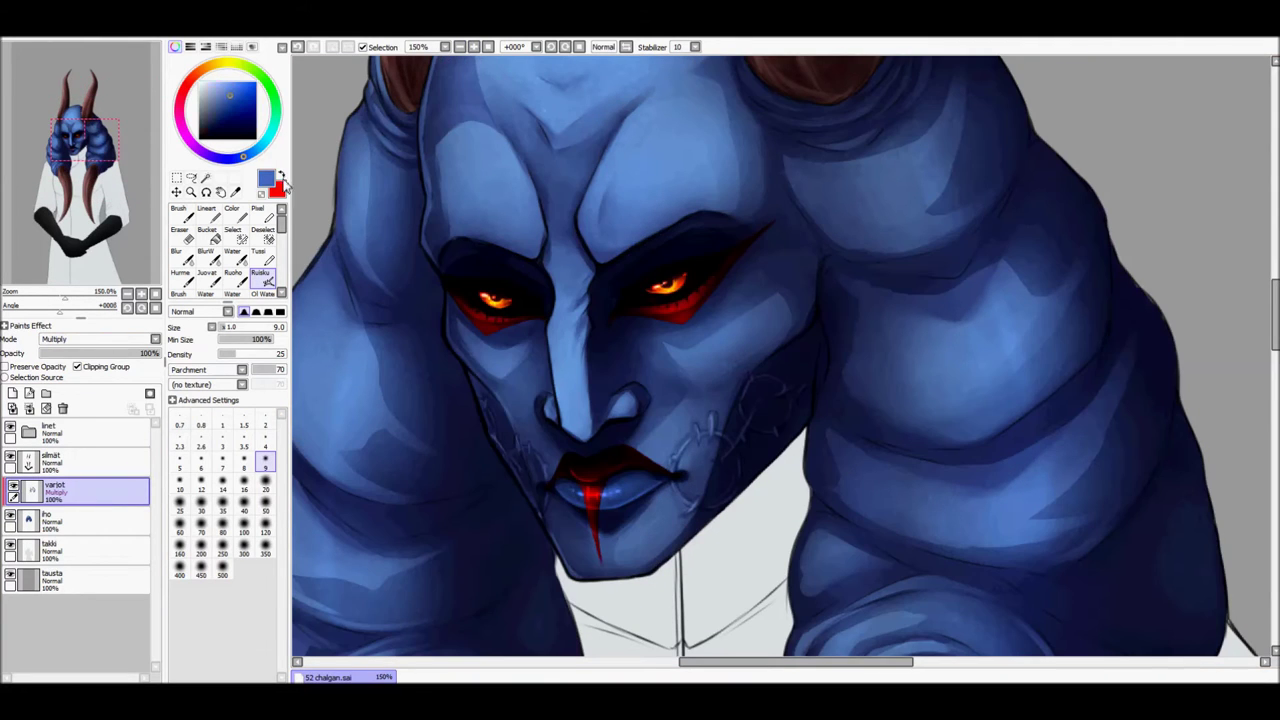
{"action": "key", "text": "x"}
{"action": "key", "text": "n"}
{"action": "key", "text": "b"}
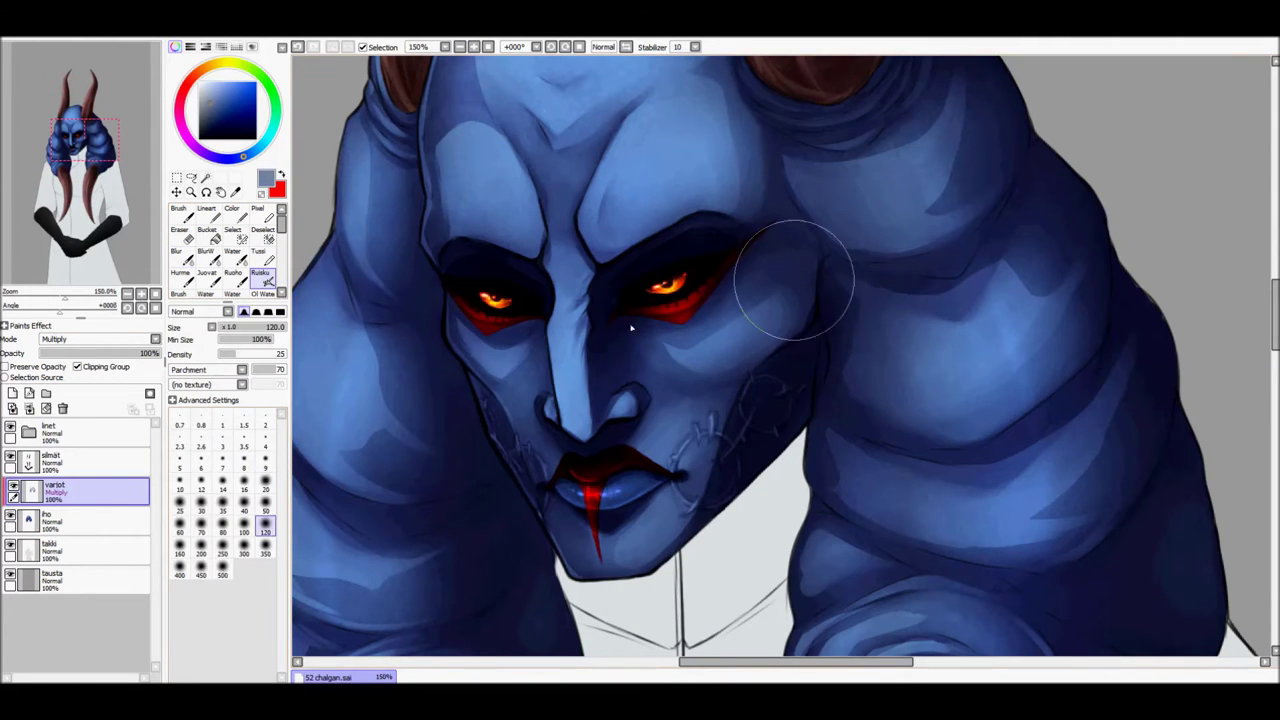
{"action": "key", "text": "minus"}
{"action": "key", "text": "minus"}
{"action": "key", "text": "minus"}
- Blur the shadow edges on the varjot layer at size 50 and adjust the layer's hue and saturation
{"action": "left_click", "coordinate": [182, 254]}
{"action": "key", "text": "plus"}
{"action": "key", "text": "plus"}
{"action": "key", "text": "bracketright"}
{"action": "key", "text": "bracketright"}
{"action": "key", "text": "bracketright"}
{"action": "key", "text": "bracketright"}
{"action": "key", "text": "bracketright"}
{"action": "scroll", "coordinate": [550, 178], "scroll_direction": "down", "scroll_amount": 2}
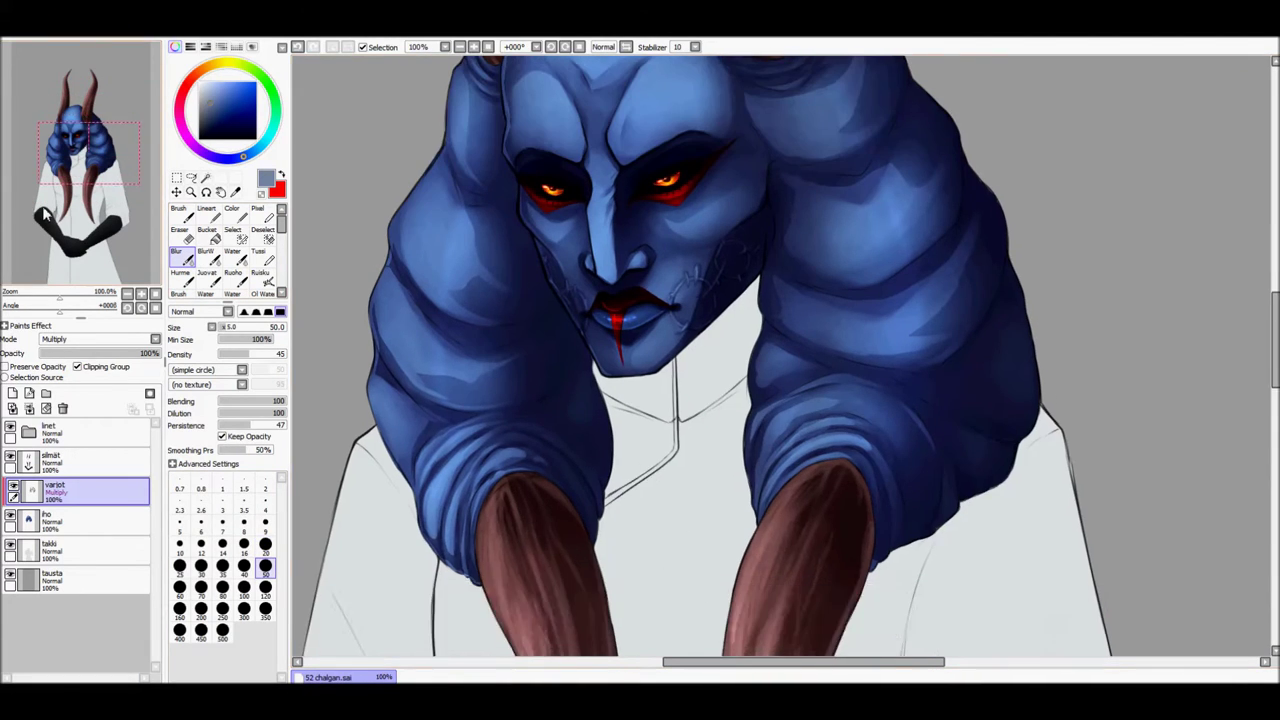
{"action": "key", "text": "ctrl+u"}
{"action": "key", "text": "Return"}
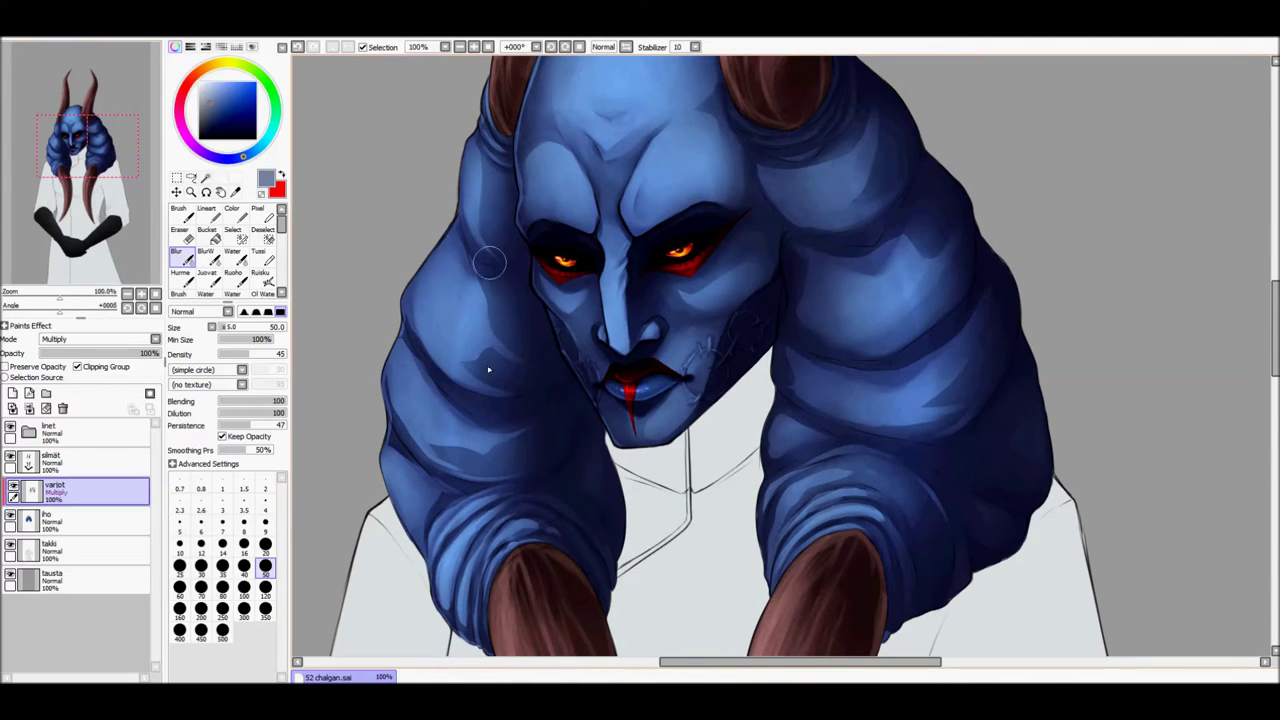
- Soften the remaining forehead and face shadow edges with the Blur brush at sizes 50 and 20, and merge varjot into iho
{"action": "scroll", "coordinate": [489, 370], "scroll_direction": "up", "scroll_amount": 3}
{"action": "key", "text": "minus"}
{"action": "key", "text": "minus"}
{"action": "key", "text": "plus"}
{"action": "key", "text": "plus"}
{"action": "key", "text": "plus"}
{"action": "scroll", "coordinate": [539, 201], "scroll_direction": "down", "scroll_amount": 1}
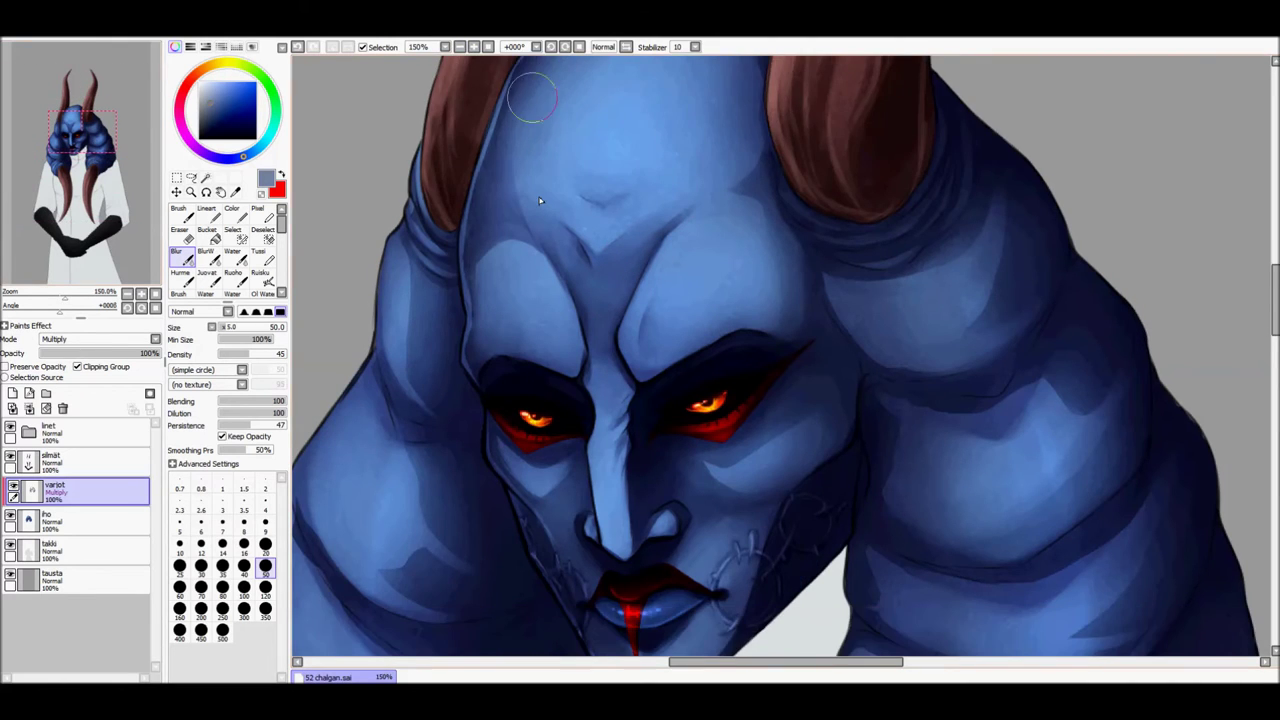
{"action": "scroll", "coordinate": [539, 201], "scroll_direction": "down", "scroll_amount": 1}
{"action": "key", "text": "bracketleft"}
{"action": "key", "text": "bracketleft"}
{"action": "key", "text": "bracketleft"}
{"action": "key", "text": "bracketleft"}
{"action": "key", "text": "bracketleft"}
{"action": "left_click", "coordinate": [29, 408]}
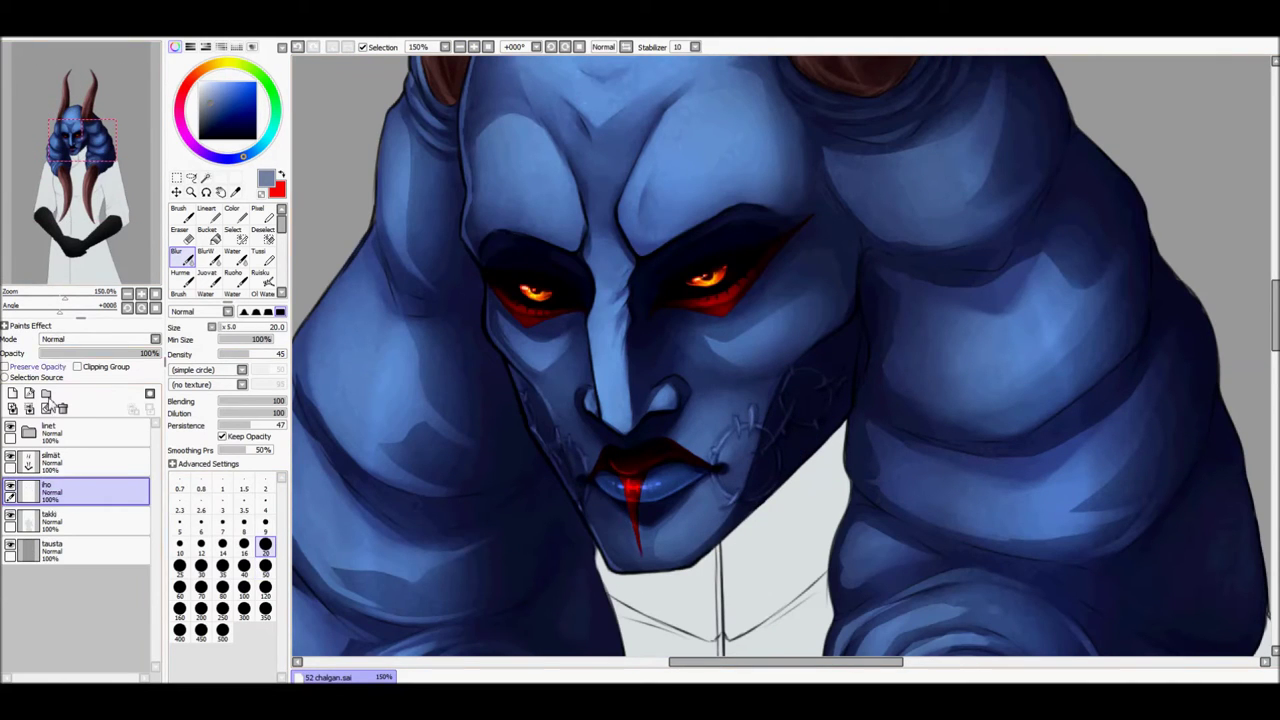
- Airbrush broad blue highlights over the head and hair coils at size 250 on a new Luminosity layer clipped to iho
{"action": "left_click", "coordinate": [12, 393]}
{"action": "left_click", "coordinate": [95, 339]}
{"action": "left_click", "coordinate": [265, 275]}
{"action": "left_click", "coordinate": [222, 545]}
{"action": "left_click", "coordinate": [77, 366]}
{"action": "key", "text": "minus"}
{"action": "key", "text": "minus"}
{"action": "left_click_drag", "start_coordinate": [560, 300], "coordinate": [720, 160]}
{"action": "left_click_drag", "start_coordinate": [900, 320], "coordinate": [920, 500]}
- Trace thin light blue rim highlights along the brow ridges and eyelids with the Ruisku brush at size 4
{"action": "key", "text": "plus"}
{"action": "key", "text": "plus"}
{"action": "key", "text": "plus"}
{"action": "left_click", "coordinate": [265, 440]}
{"action": "scroll", "coordinate": [700, 360], "scroll_direction": "down", "scroll_amount": 1}
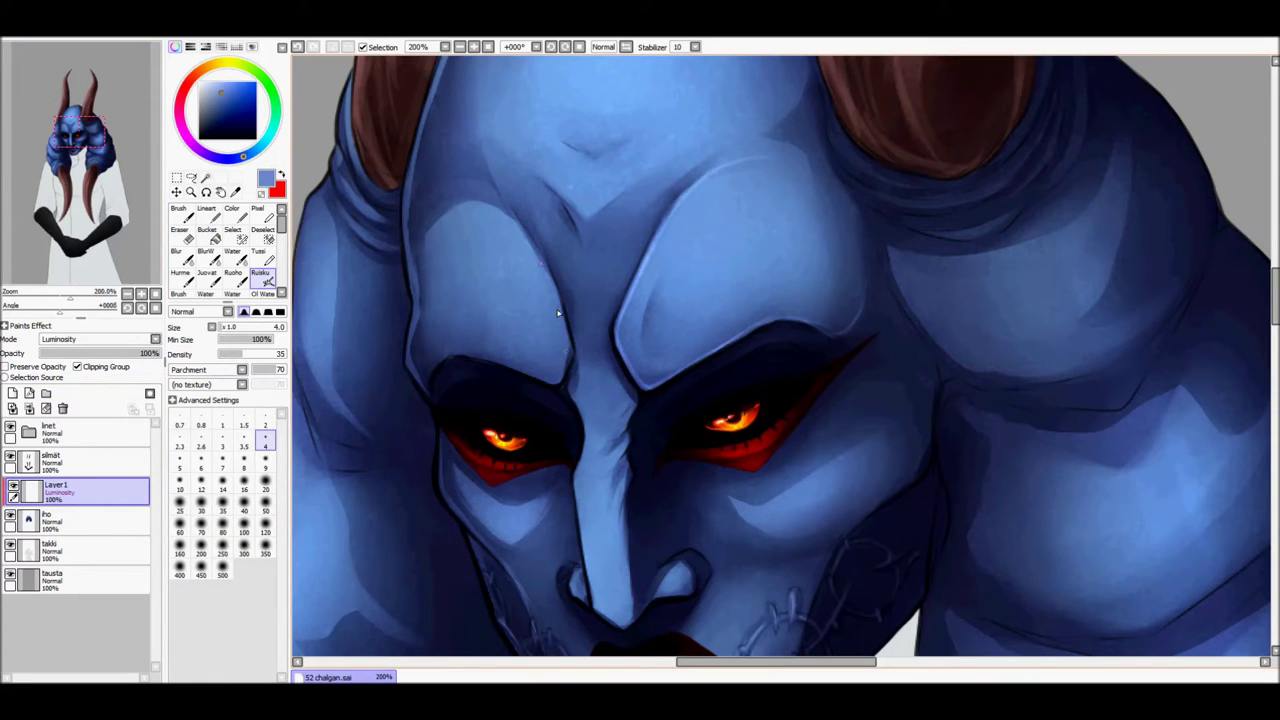
{"action": "left_click_drag", "start_coordinate": [470, 358], "coordinate": [560, 378]}
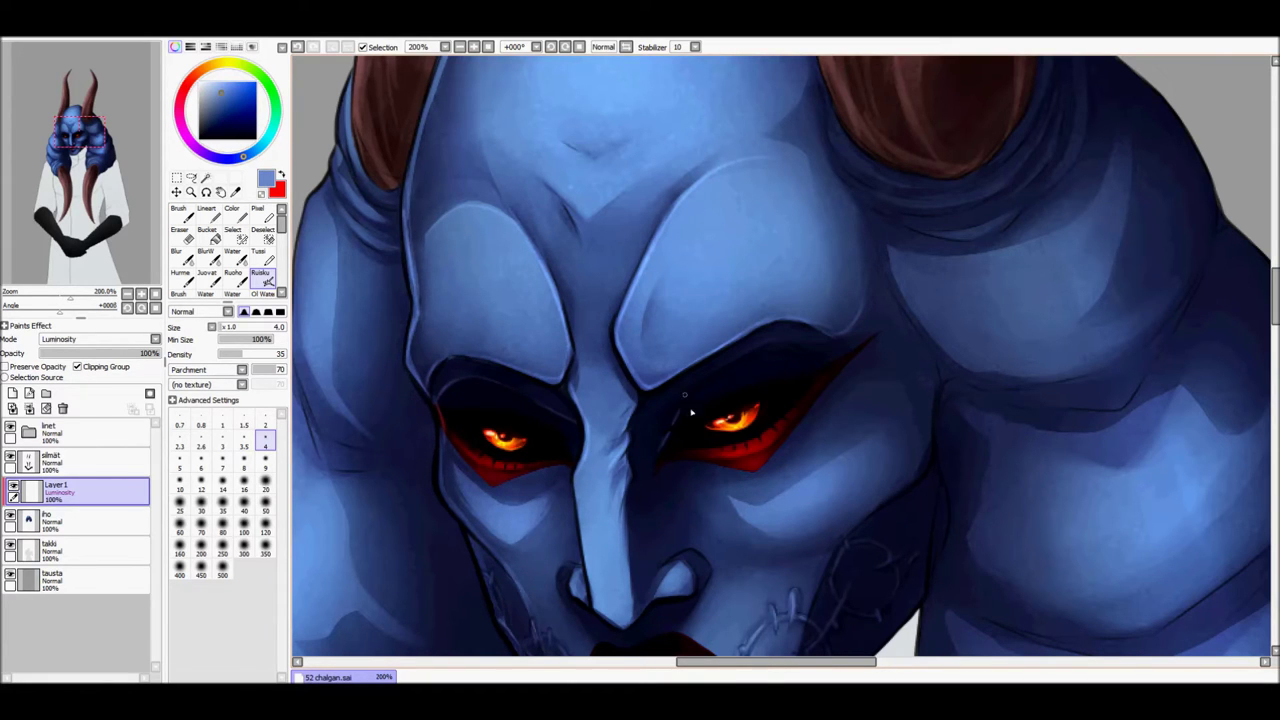
- Trace thin bright red highlights along the edges of the eye paint and upper lip at size 4
{"action": "key", "text": "x"}
{"action": "left_click_drag", "start_coordinate": [562, 432], "coordinate": [772, 360]}
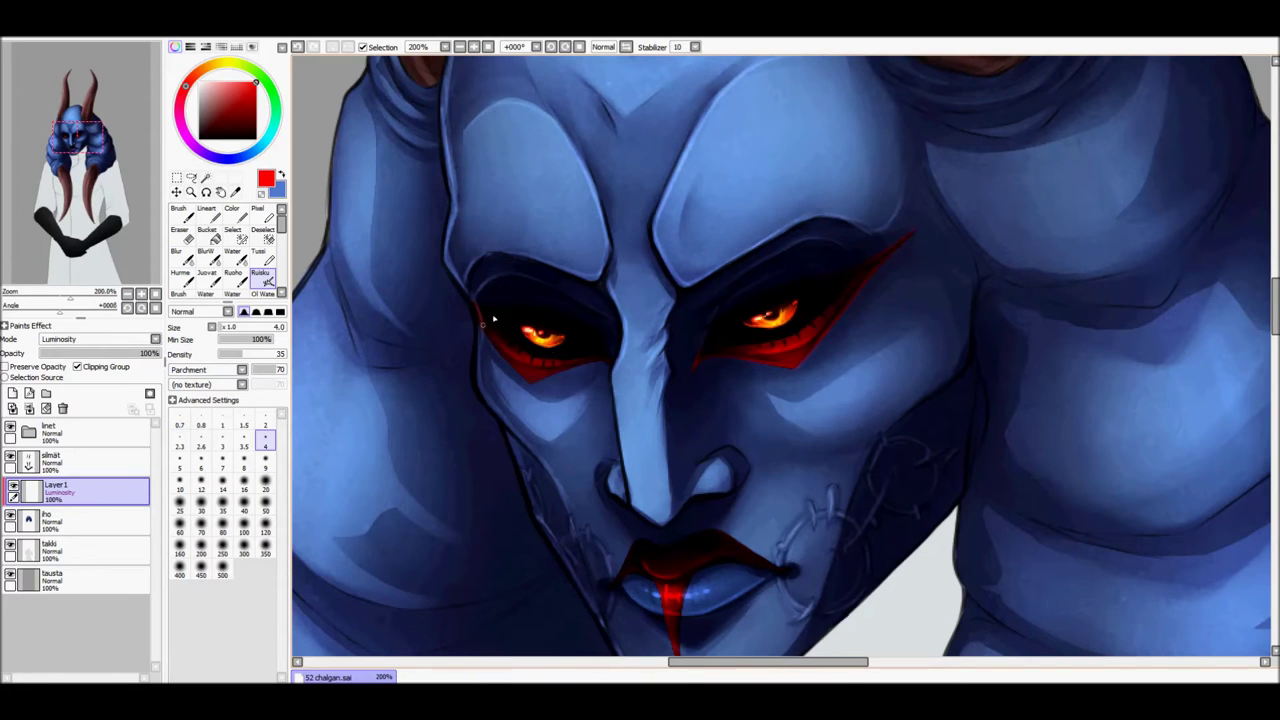
{"action": "scroll", "coordinate": [667, 539], "scroll_direction": "down", "scroll_amount": 2}
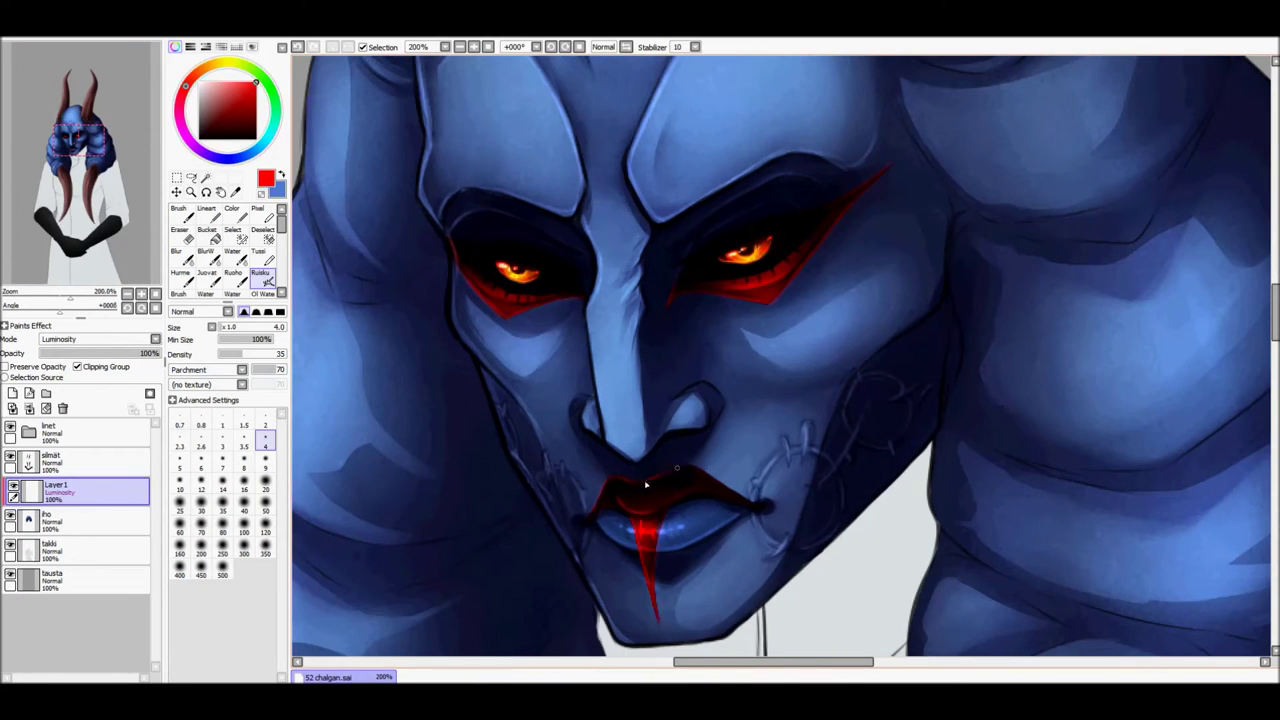
- Add thin blue rim highlights along the nose, cheeks, jaw and chin at size 4
{"action": "key", "text": "x"}
{"action": "left_click_drag", "start_coordinate": [598, 312], "coordinate": [604, 393]}
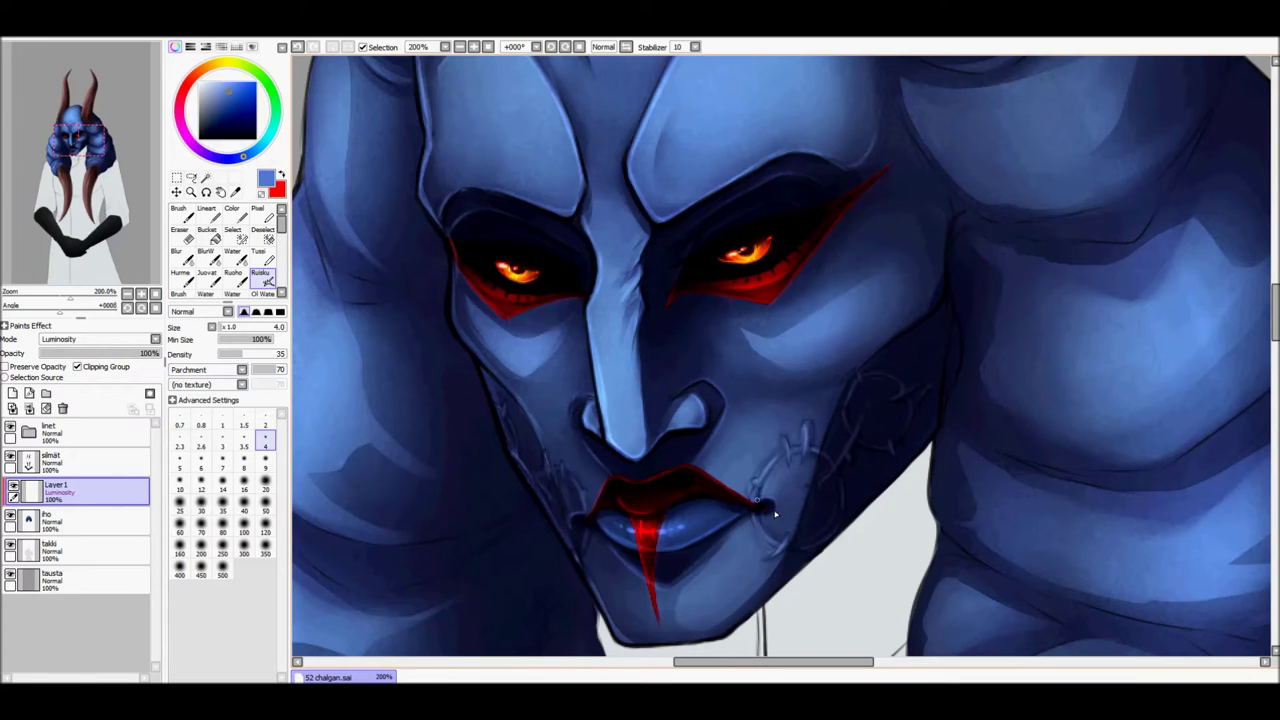
{"action": "scroll", "coordinate": [575, 490], "scroll_direction": "down", "scroll_amount": 4}
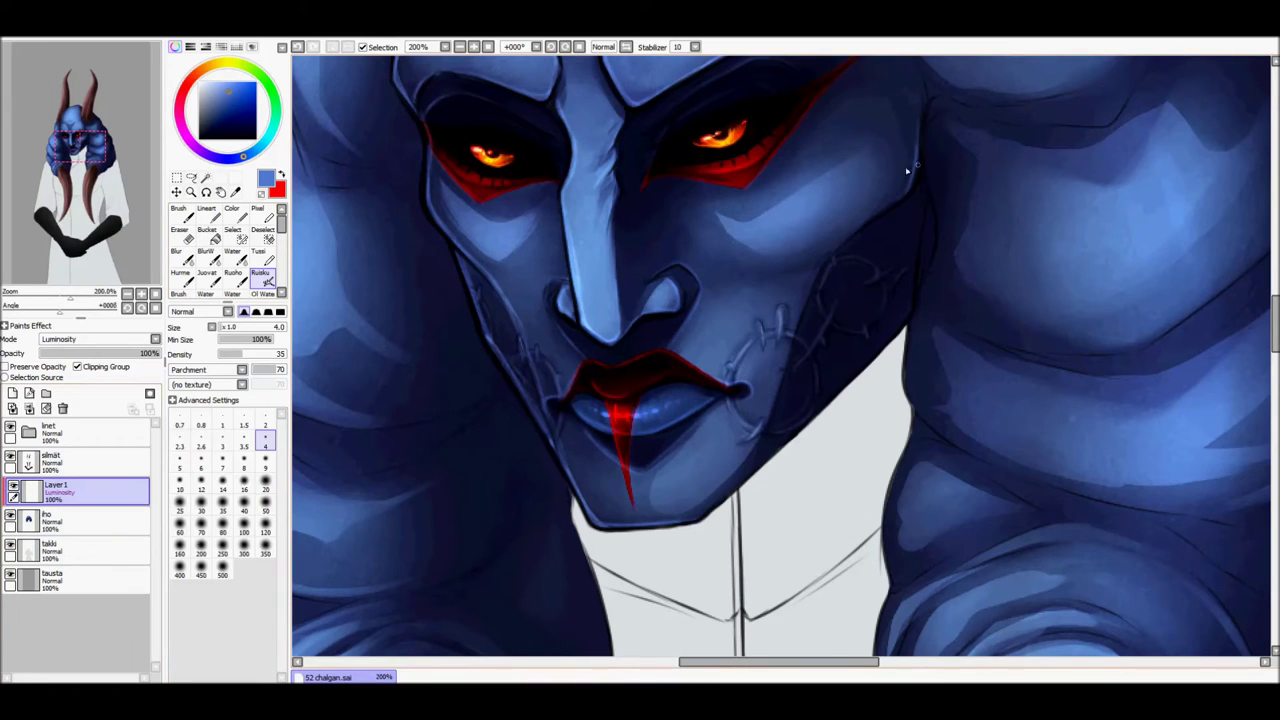
{"action": "scroll", "coordinate": [847, 247], "scroll_direction": "down", "scroll_amount": 2}
{"action": "scroll", "coordinate": [667, 556], "scroll_direction": "up", "scroll_amount": 1}
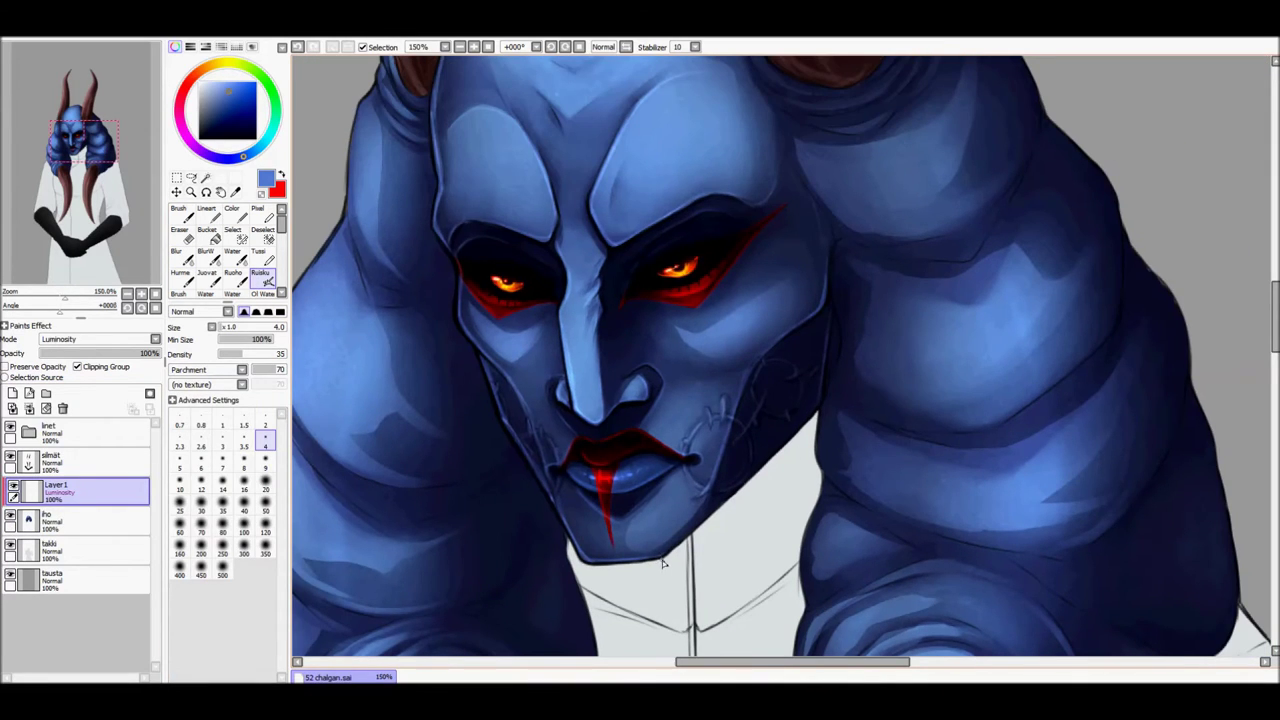
- Highlight the skull's outline and temple edge in blue, and enlarge the Ruisku brush to size 9 for the skin beside the horn
{"action": "left_click_drag", "start_coordinate": [84, 172], "coordinate": [84, 160]}
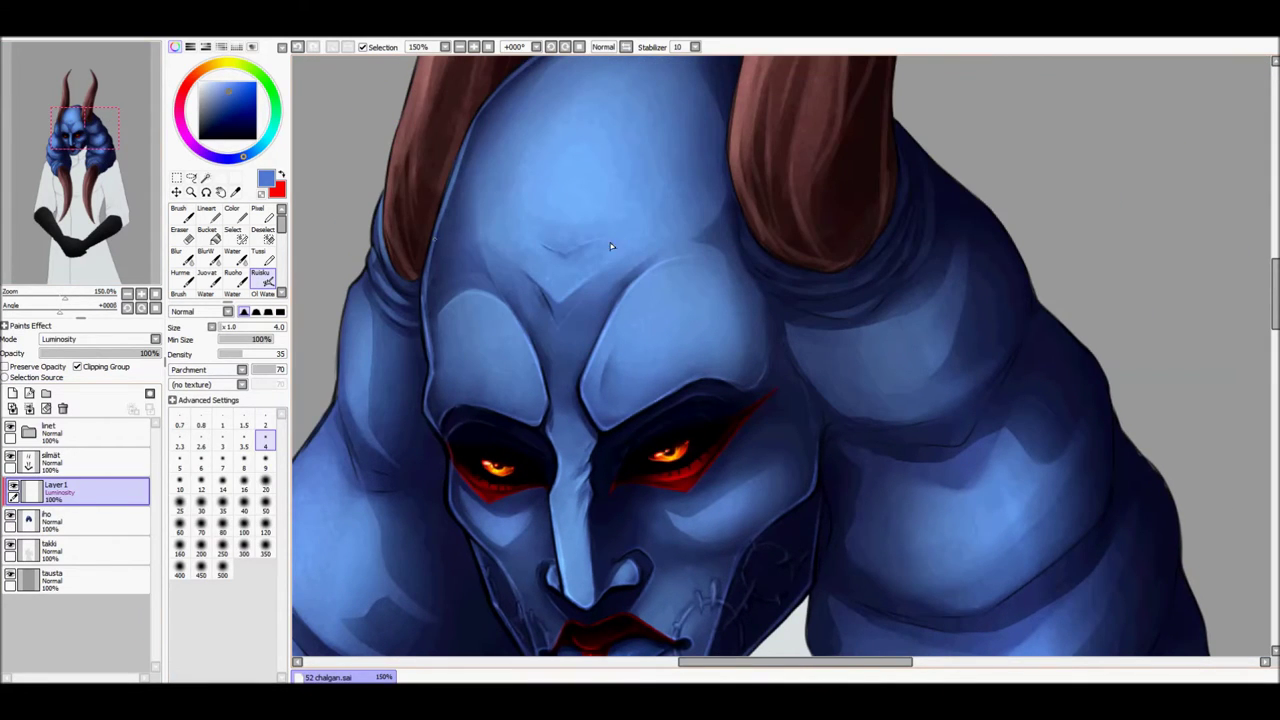
{"action": "left_click_drag", "start_coordinate": [496, 90], "coordinate": [524, 160]}
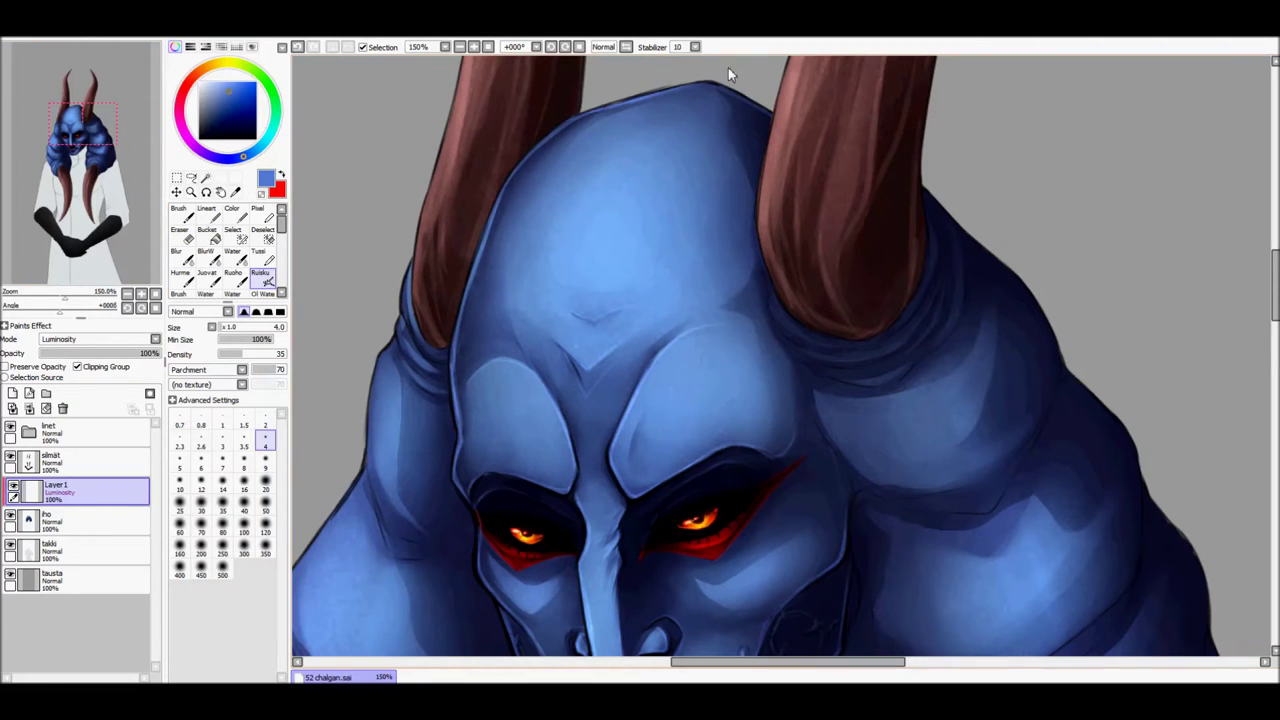
{"action": "key", "text": "]"}
{"action": "key", "text": "]"}
{"action": "key", "text": "]"}
{"action": "key", "text": "]"}
{"action": "key", "text": "]"}
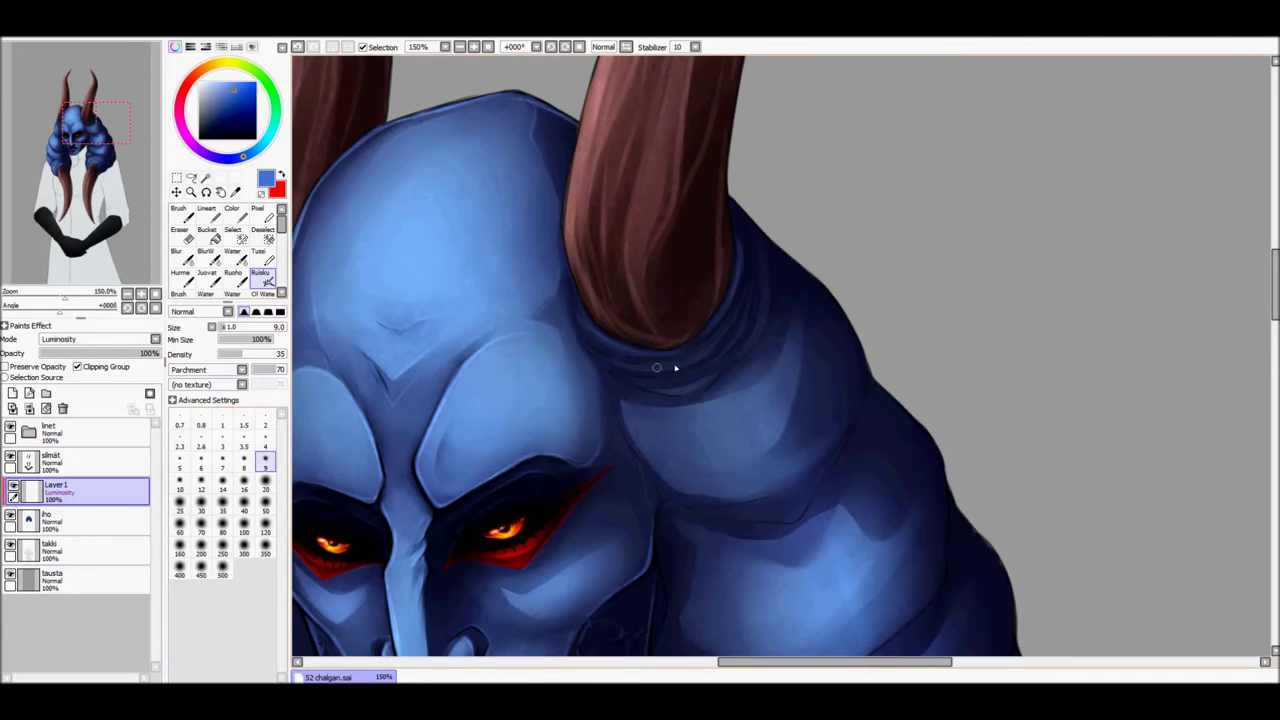
- Highlight the skin folds around the upper horn bases with fine blue strokes at size 4
{"action": "key", "text": "["}
{"action": "key", "text": "["}
{"action": "key", "text": "["}
{"action": "key", "text": "["}
{"action": "key", "text": "["}
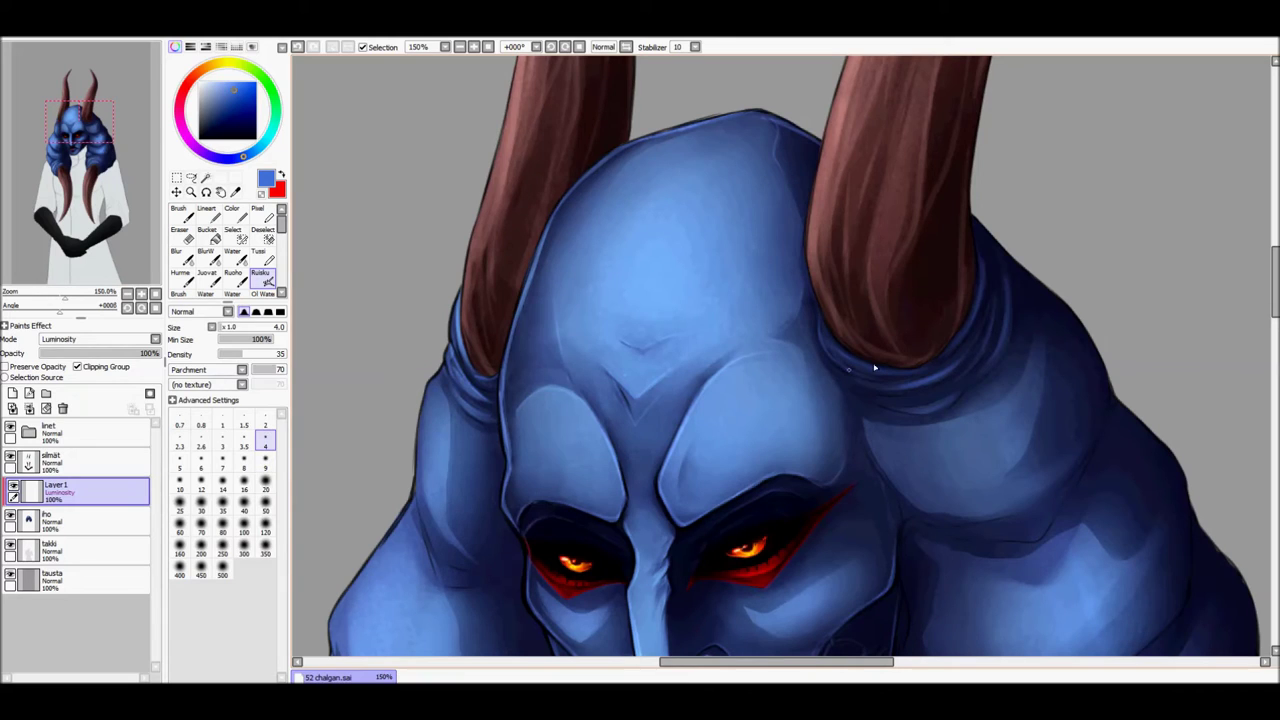
- Highlight the folds of the left head tail down to its lower horn base with fine blue strokes at size 4
{"action": "left_click_drag", "start_coordinate": [428, 390], "coordinate": [504, 366]}
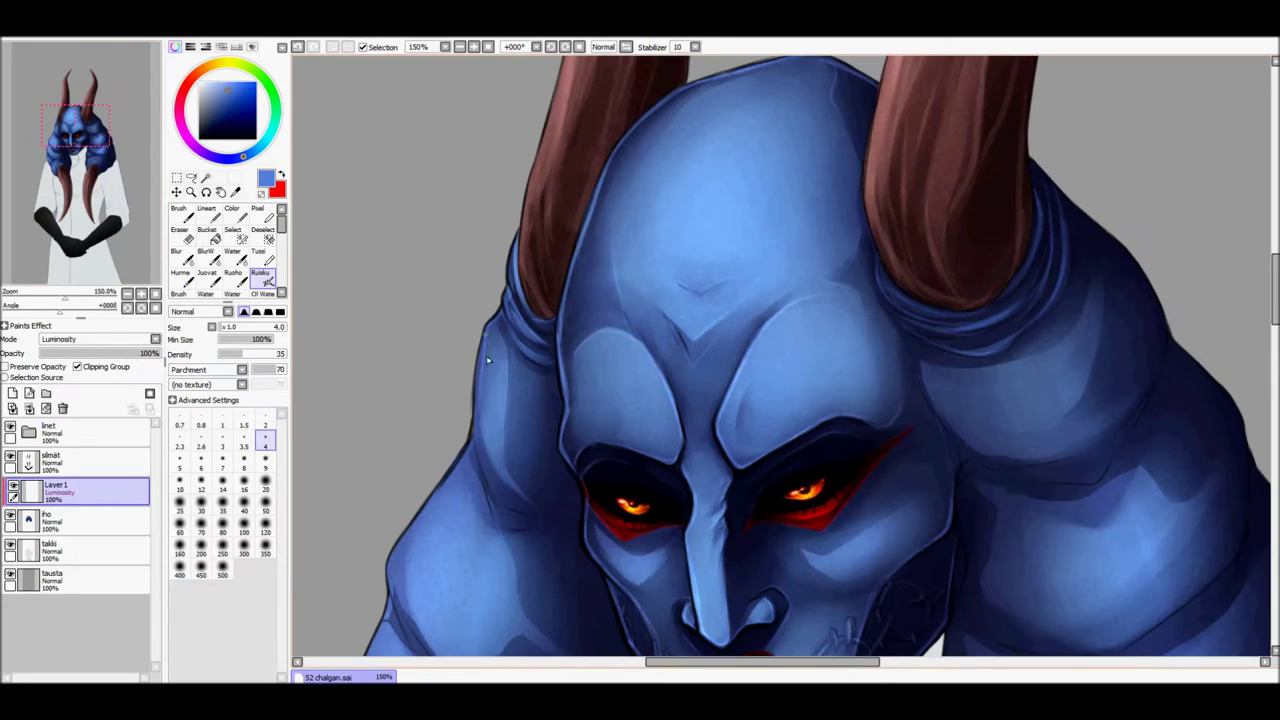
{"action": "left_click_drag", "start_coordinate": [570, 532], "coordinate": [640, 387]}
{"action": "left_click_drag", "start_coordinate": [460, 422], "coordinate": [538, 357]}
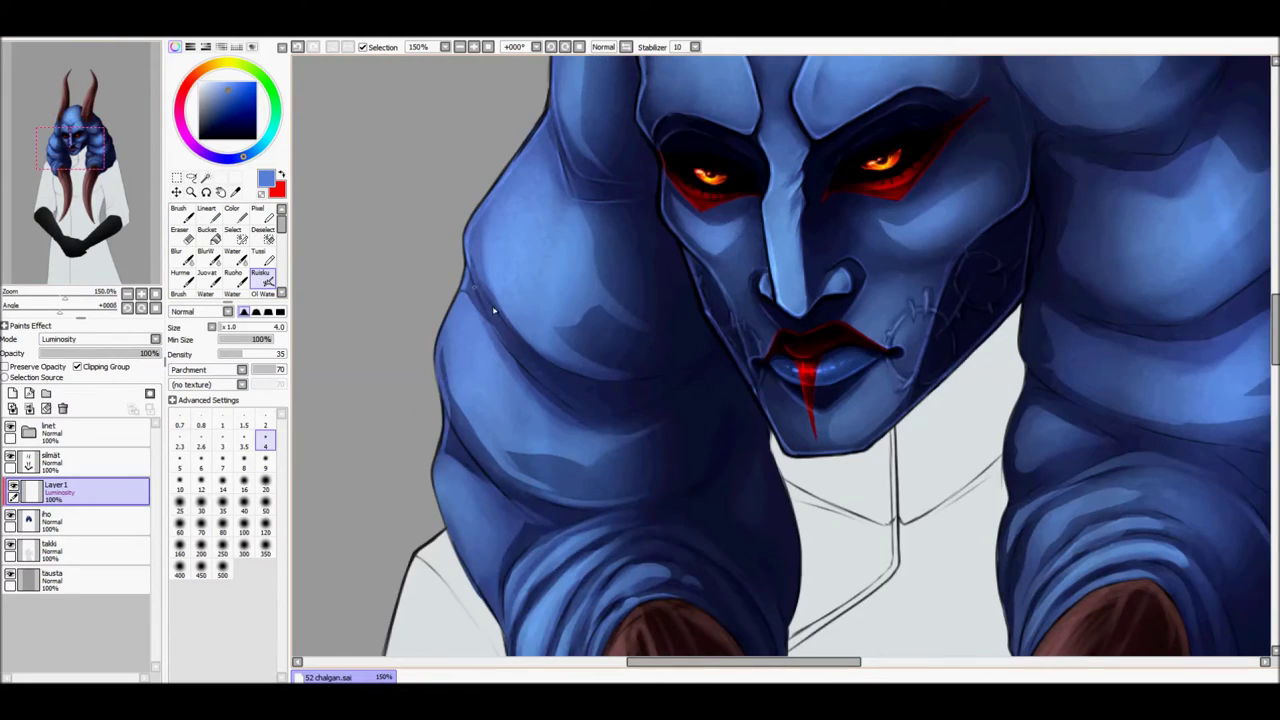
{"action": "left_click_drag", "start_coordinate": [717, 363], "coordinate": [780, 305]}
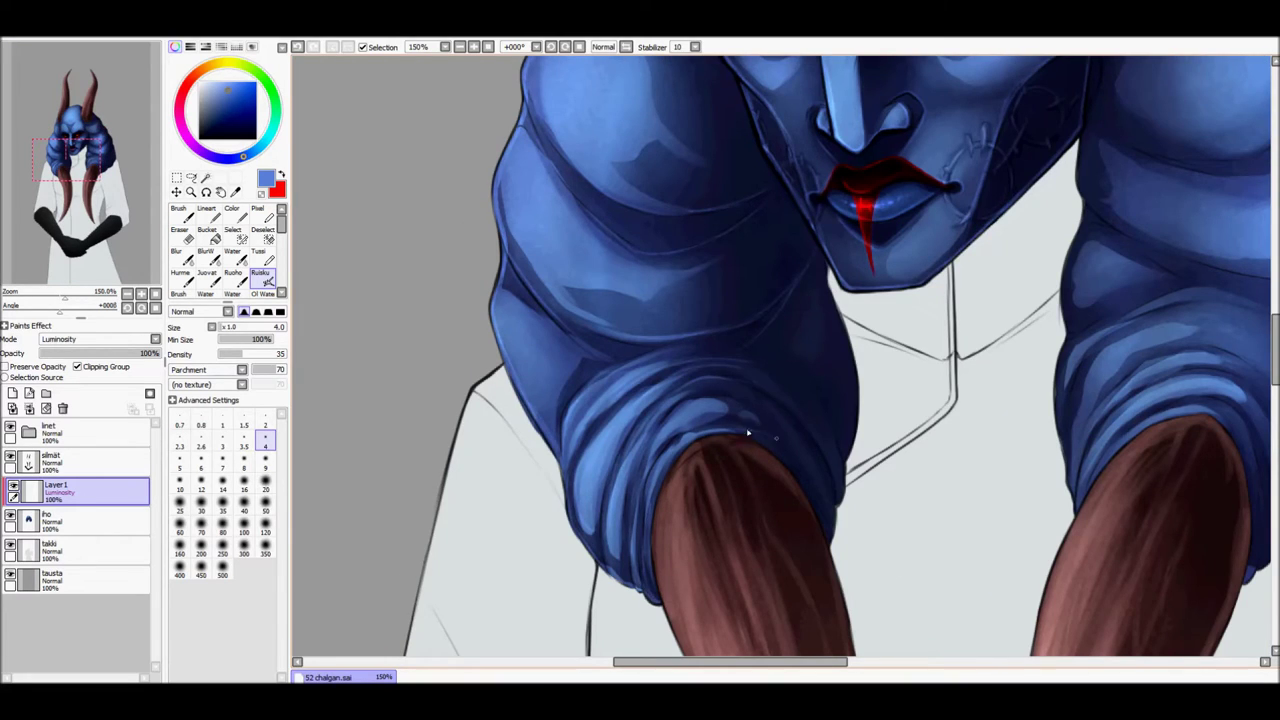
{"action": "left_click_drag", "start_coordinate": [1090, 477], "coordinate": [630, 477]}
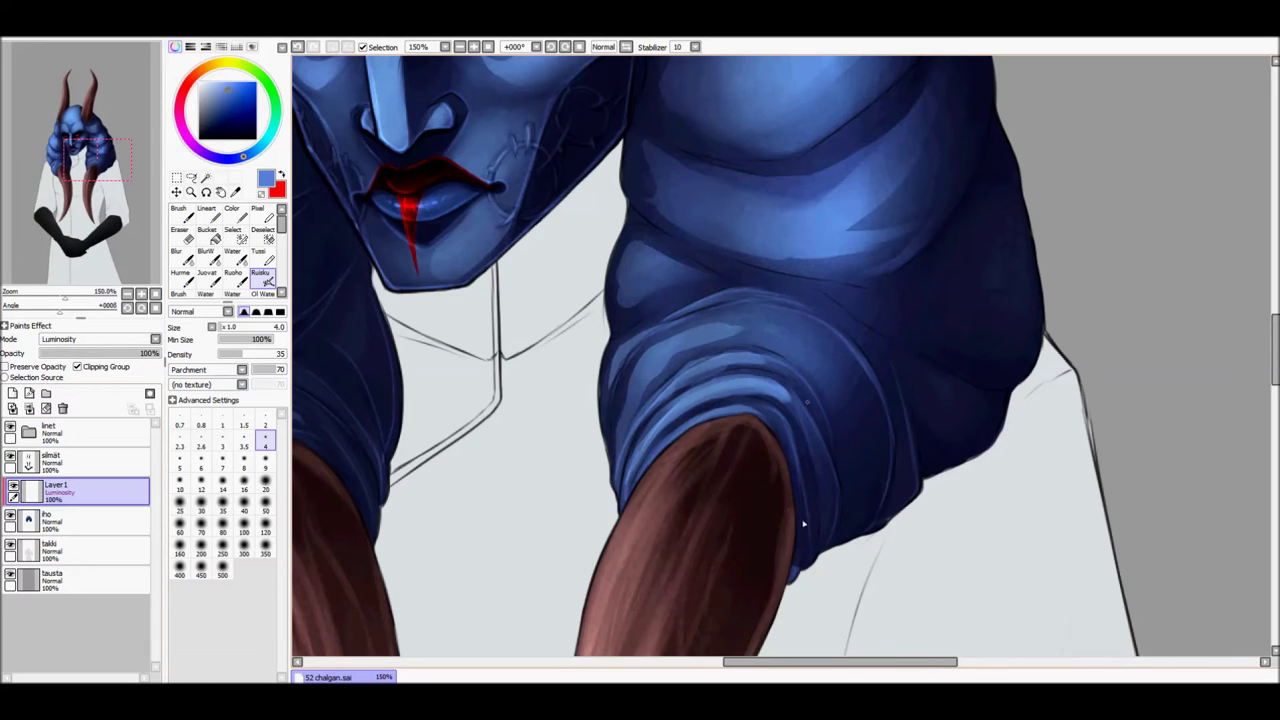
- Preserve opacity on the iho layer, and trace fine blue fold highlights along the right head tail on Layer1
{"action": "left_click", "coordinate": [50, 518]}
{"action": "left_click", "coordinate": [8, 367]}
{"action": "left_click", "coordinate": [86, 490]}
{"action": "scroll", "coordinate": [655, 325], "scroll_direction": "up", "scroll_amount": 5}
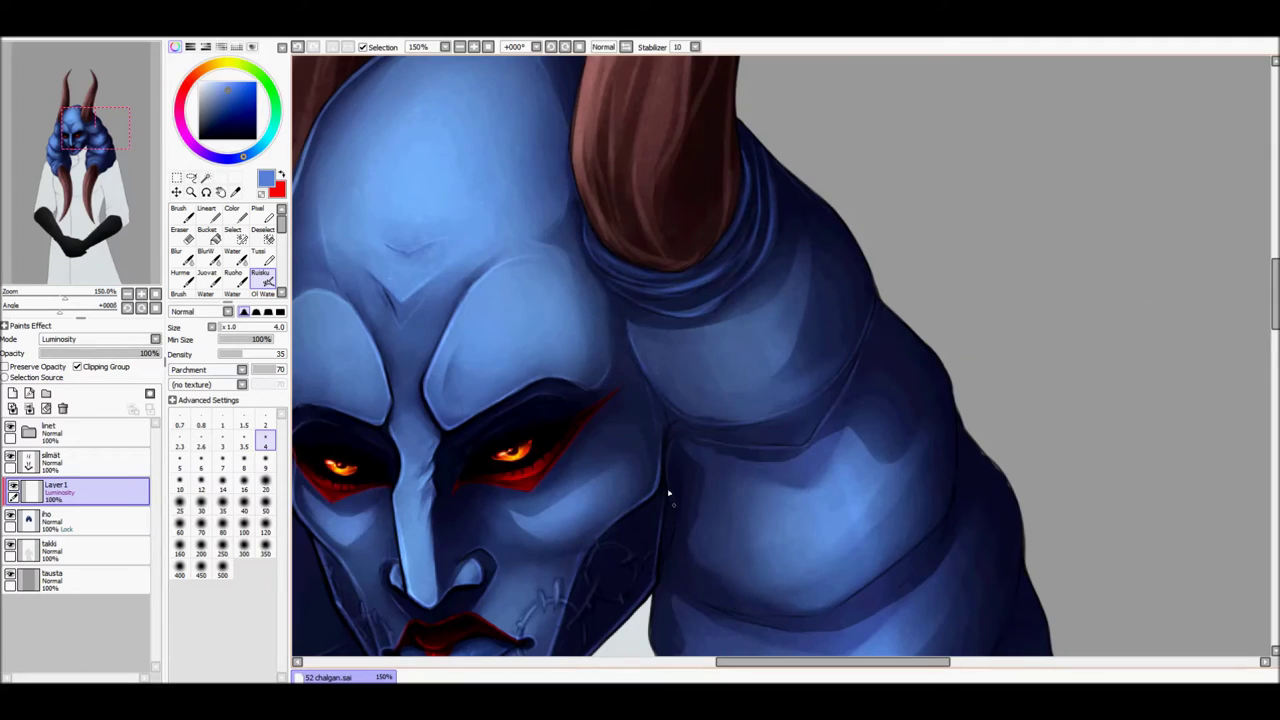
{"action": "key", "text": "h"}
{"action": "key", "text": "h"}
{"action": "scroll", "coordinate": [578, 306], "scroll_direction": "down", "scroll_amount": 3}
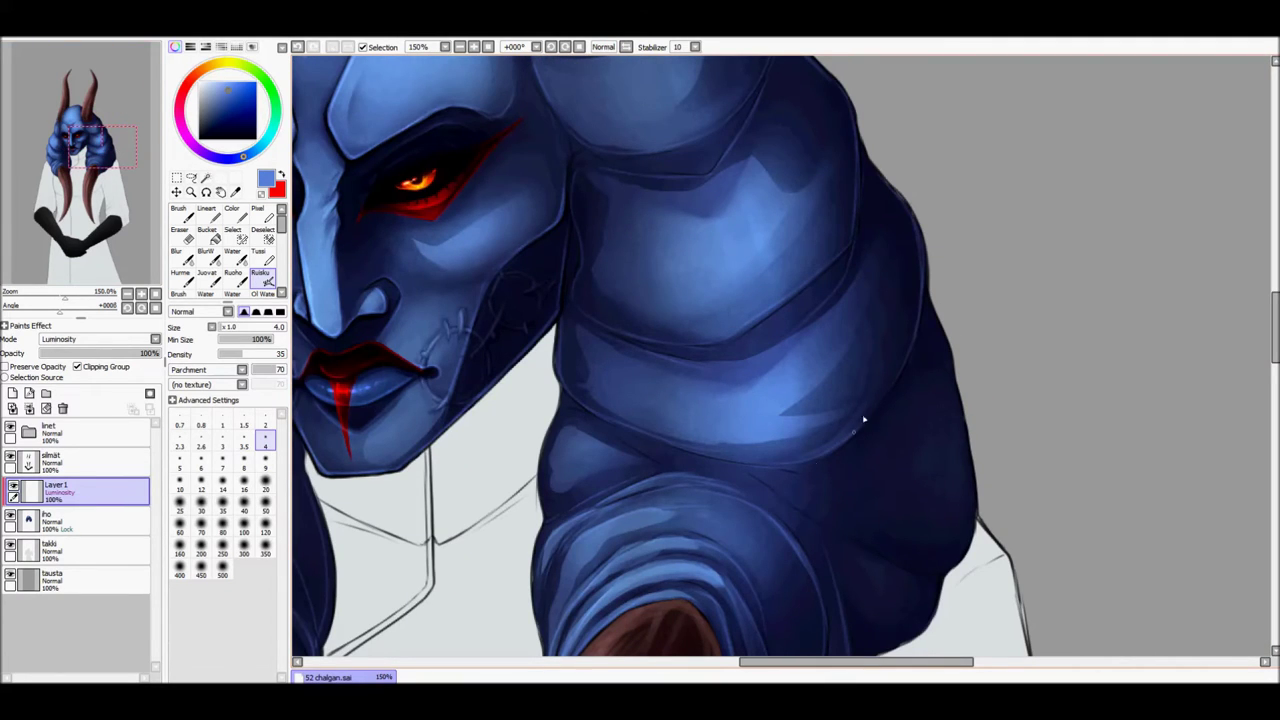
{"action": "scroll", "coordinate": [555, 347], "scroll_direction": "down", "scroll_amount": 1}
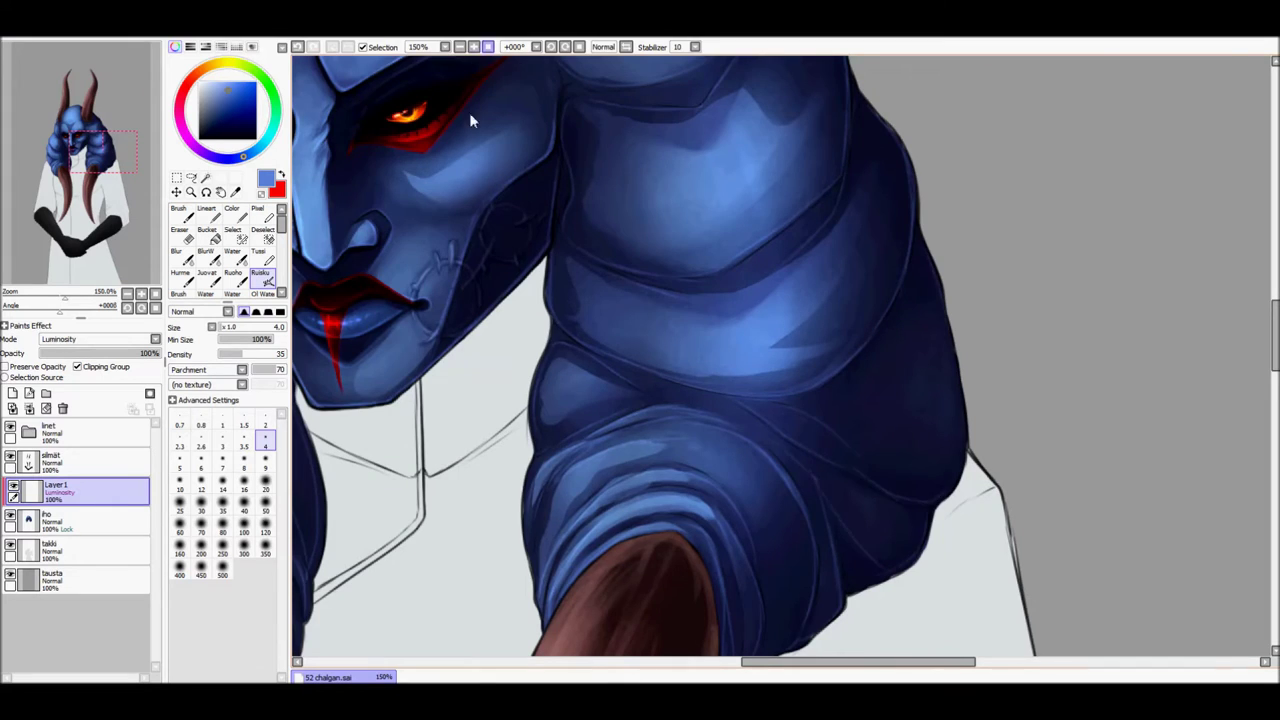
- Brighten the fold centres of both head tails with the Ruisku brush at size 9, and return it to size 4
{"action": "key", "text": "minus"}
{"action": "key", "text": "minus"}
{"action": "key", "text": "bracketright"}
{"action": "key", "text": "bracketright"}
{"action": "key", "text": "bracketright"}
{"action": "key", "text": "bracketright"}
{"action": "key", "text": "bracketright"}
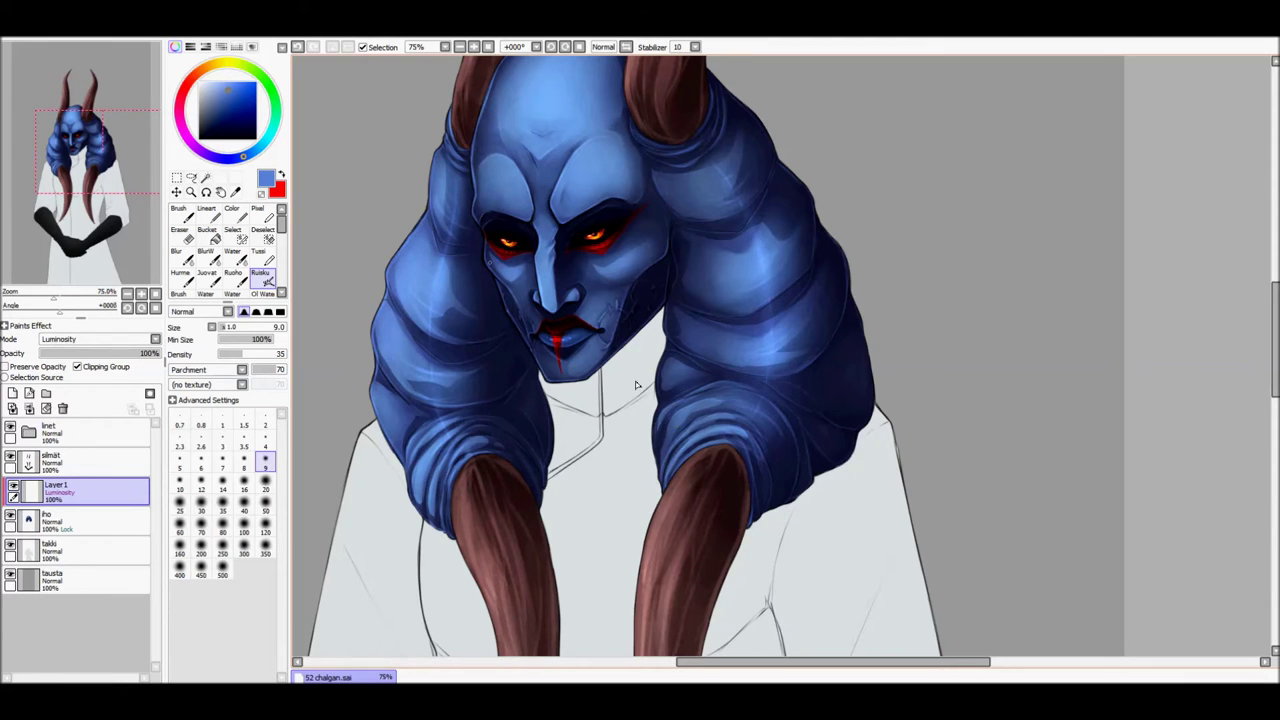
{"action": "key", "text": "plus"}
{"action": "key", "text": "plus"}
{"action": "key", "text": "bracketleft"}
{"action": "key", "text": "bracketleft"}
{"action": "key", "text": "bracketleft"}
{"action": "key", "text": "bracketleft"}
{"action": "key", "text": "bracketleft"}
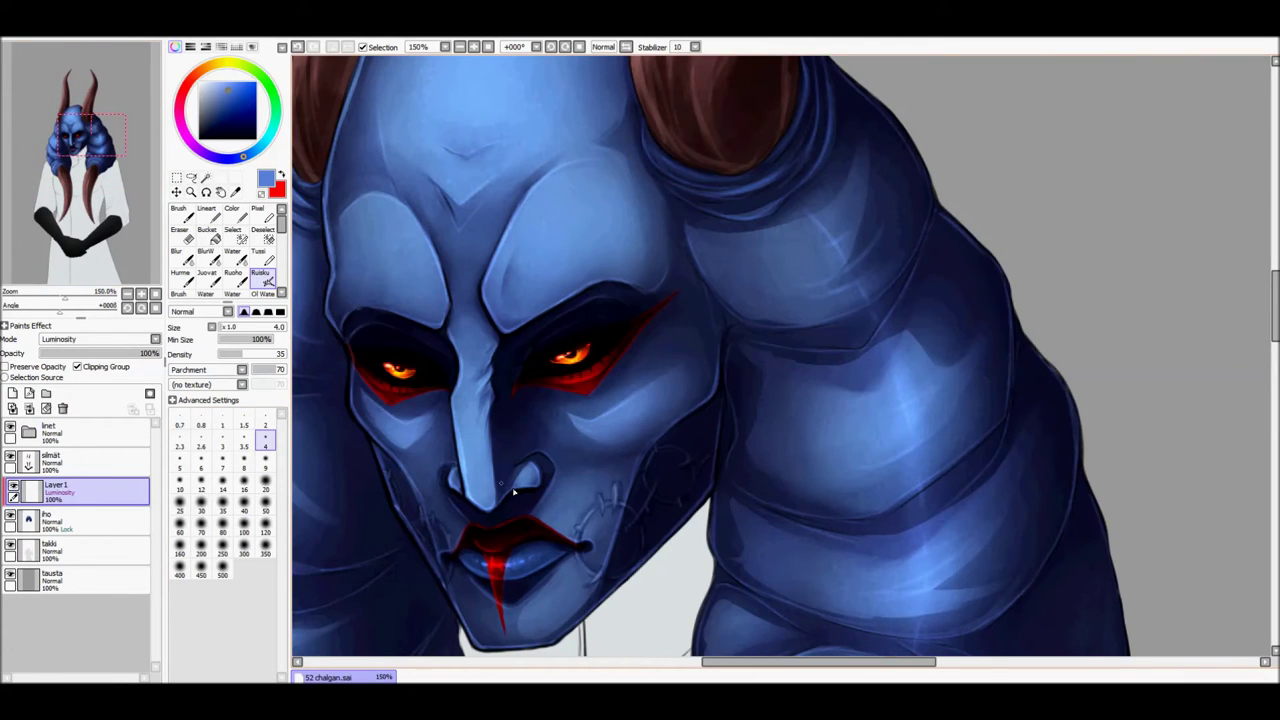
- Transfer the Luminosity layer's highlights down into the iho skin layer
{"action": "key", "text": "Down"}
{"action": "key", "text": "b"}
{"action": "key", "text": "minus"}
{"action": "key", "text": "minus"}
{"action": "key", "text": "minus"}
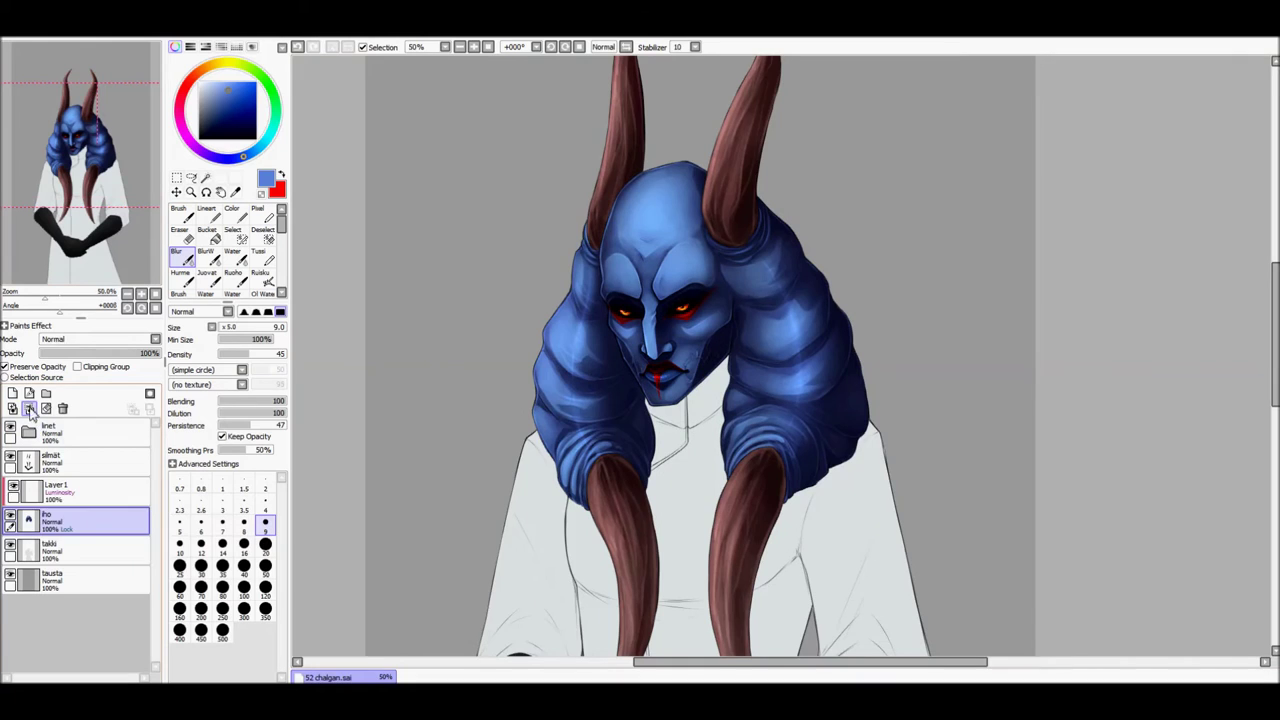
- Try small light-blue dots on the cheek on a Normal layer, with the Maali brush as the painting tool
{"action": "key", "text": "Up"}
{"action": "key", "text": "plus"}
{"action": "key", "text": "plus"}
{"action": "key", "text": "plus"}
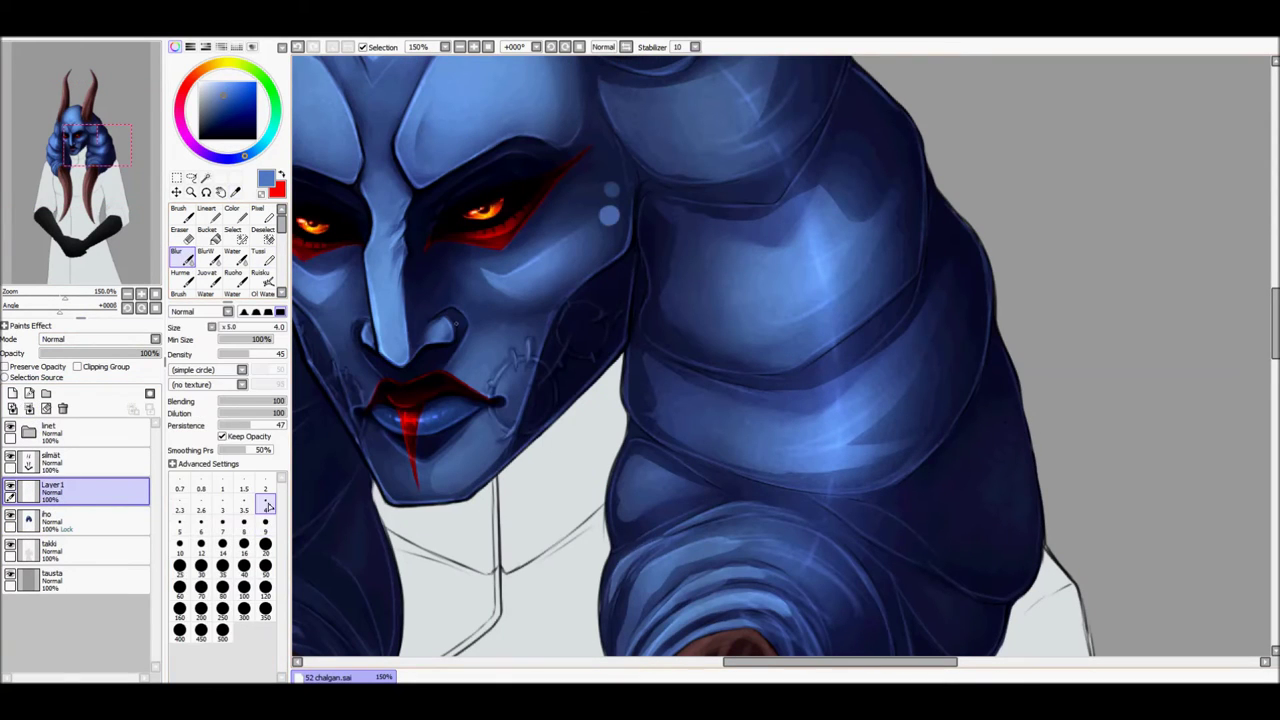
{"action": "key", "text": "n"}
{"action": "key", "text": "minus"}
{"action": "key", "text": "minus"}
{"action": "key", "text": "minus"}
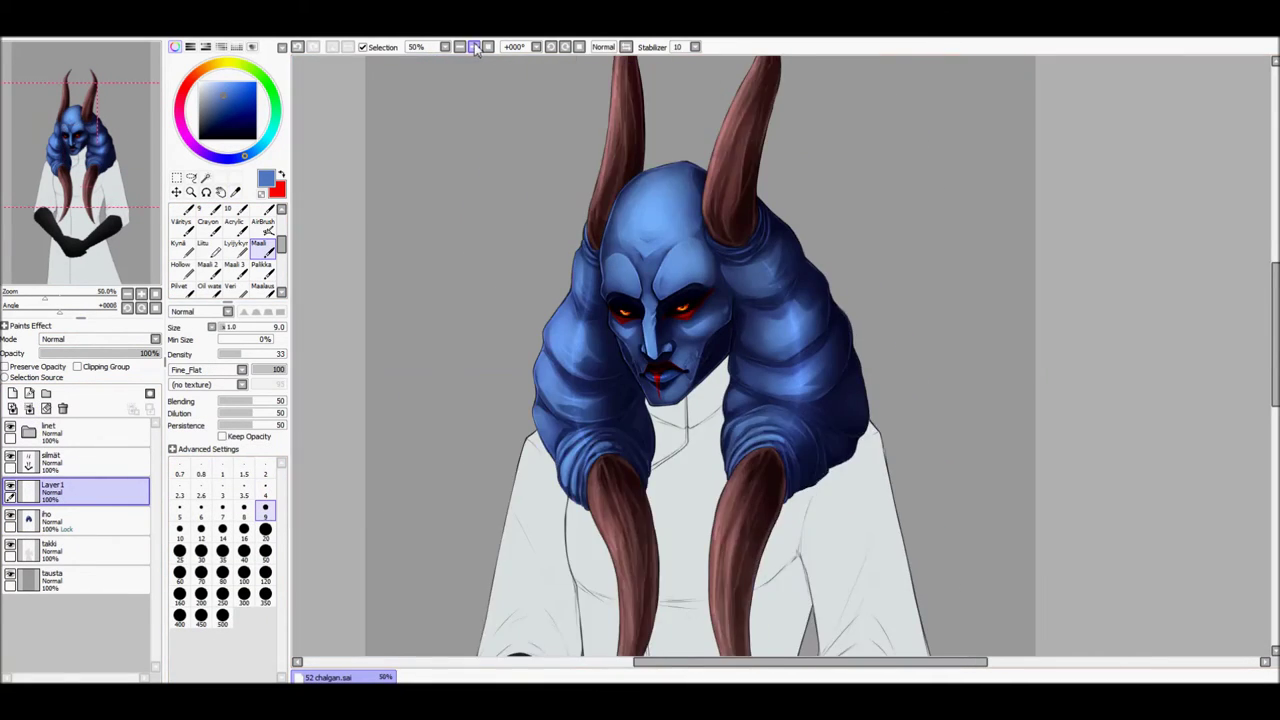
{"action": "left_click", "coordinate": [475, 47]}
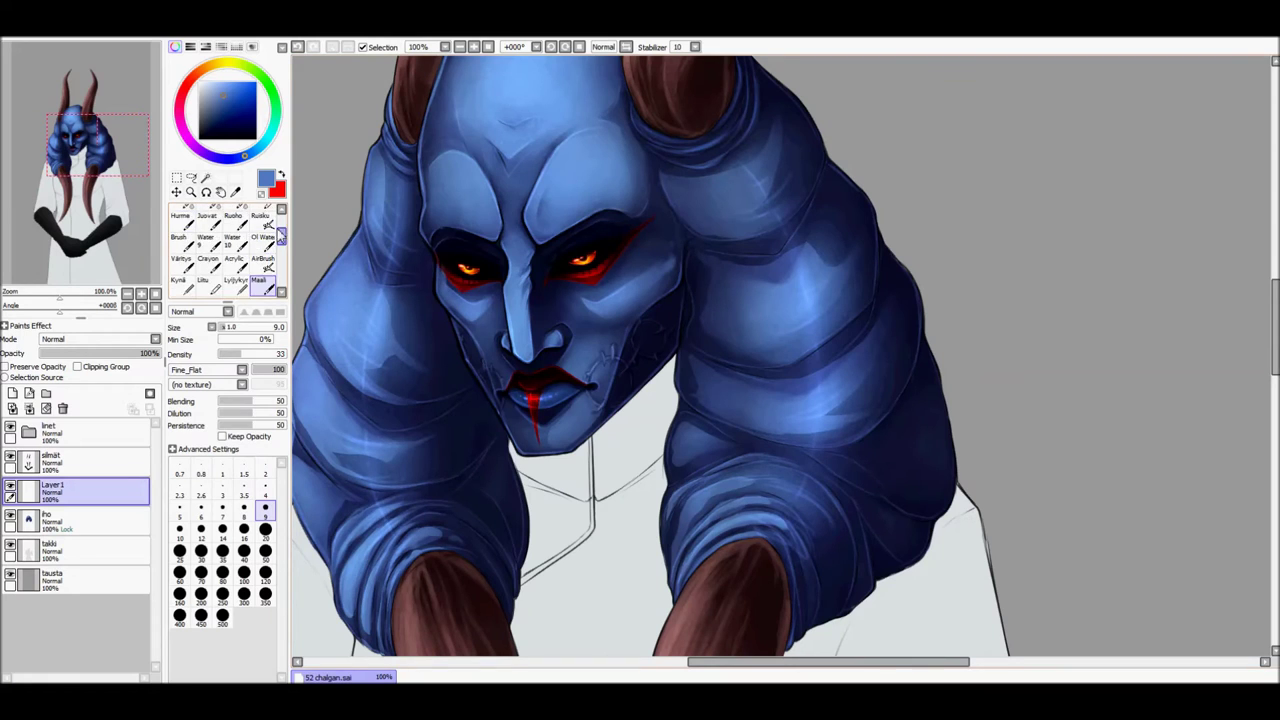
- Recolour the iho lineart dark navy with the airbrush at size 120, preserving the layer's opacity
{"action": "left_click_drag", "start_coordinate": [404, 163], "coordinate": [416, 201]}
{"action": "key", "text": "minus"}
{"action": "key", "text": "minus"}
{"action": "key", "text": "minus"}
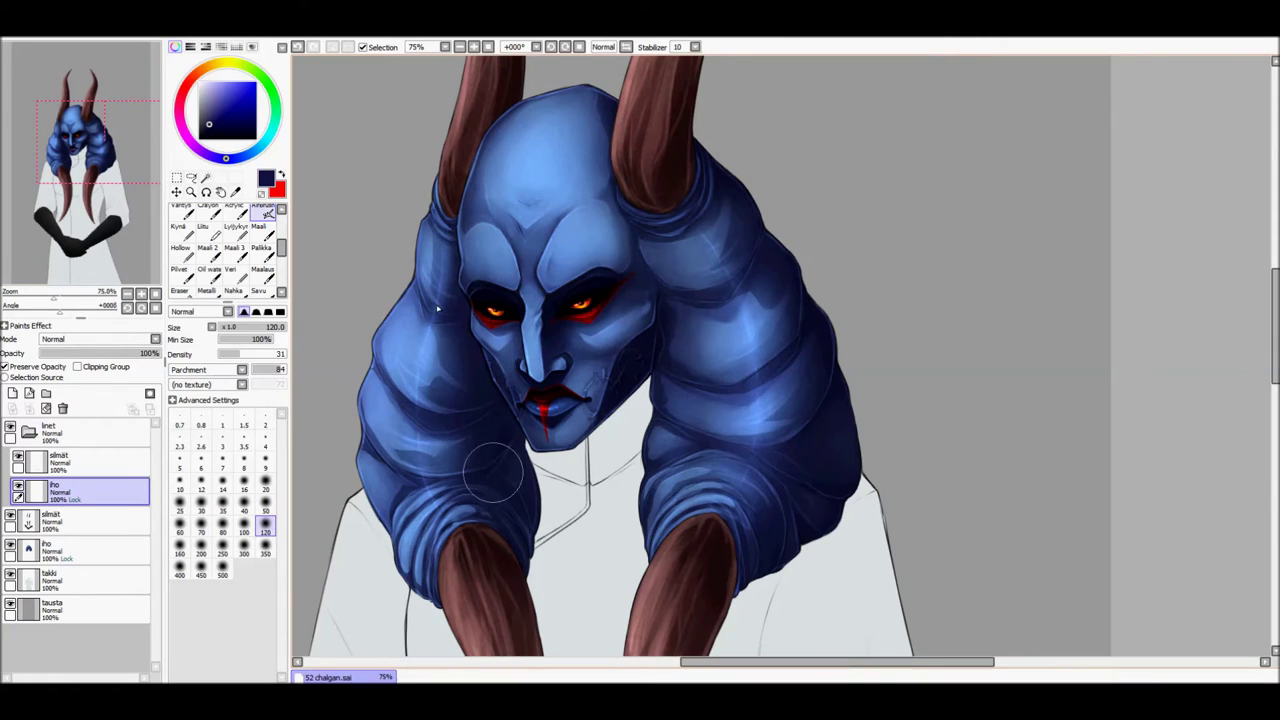
{"action": "key", "text": "ctrl+e"}
{"action": "key", "text": "ctrl+shift+b"}
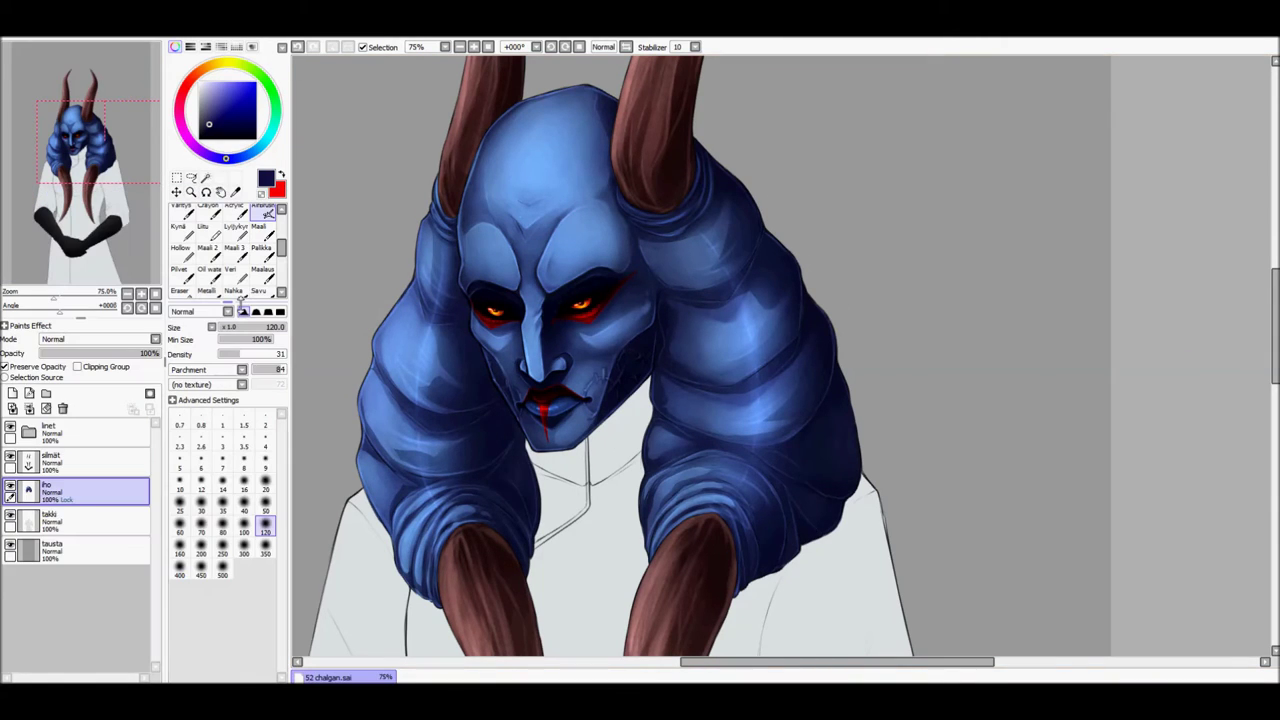
- Add a clipped Multiply layer above takki and shade the coat's right side in soft grey at airbrush size 350
{"action": "key", "text": "minus"}
{"action": "key", "text": "minus"}
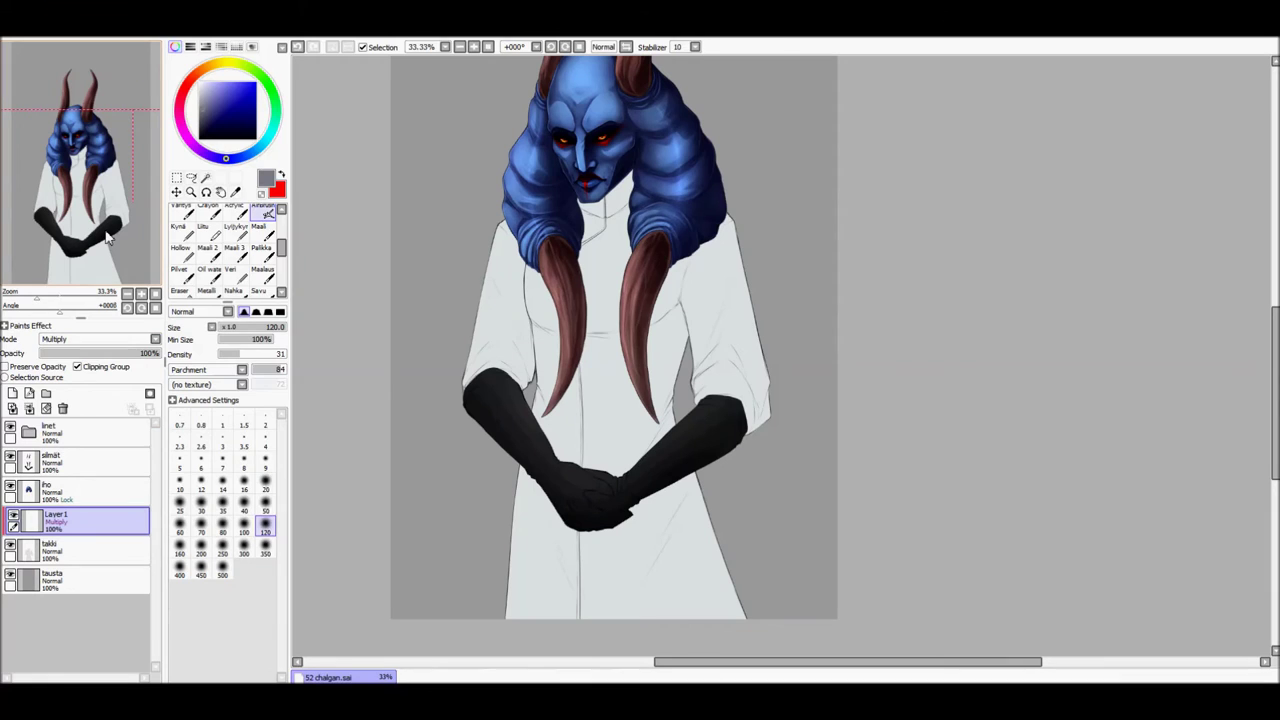
{"action": "scroll", "coordinate": [225, 250], "scroll_direction": "up", "scroll_amount": 3}
{"action": "left_click", "coordinate": [265, 545]}
{"action": "left_click_drag", "start_coordinate": [736, 200], "coordinate": [766, 486]}
{"action": "left_click_drag", "start_coordinate": [700, 410], "coordinate": [690, 591]}
{"action": "left_click_drag", "start_coordinate": [660, 290], "coordinate": [649, 545]}
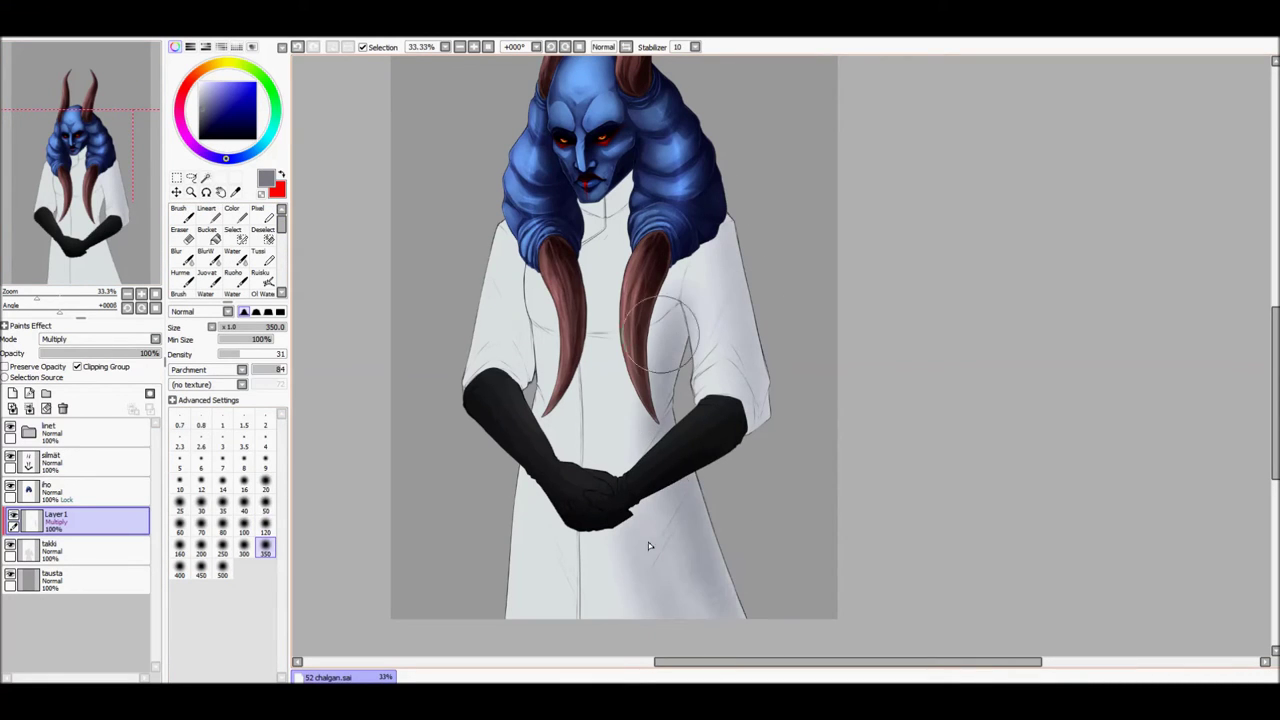
- Shade the left sleeve, the chest and the coat's front seam in blue-grey with the airbrush at size 120
{"action": "left_click", "coordinate": [265, 506]}
{"action": "left_click", "coordinate": [265, 523]}
{"action": "left_click_drag", "start_coordinate": [520, 280], "coordinate": [512, 390]}
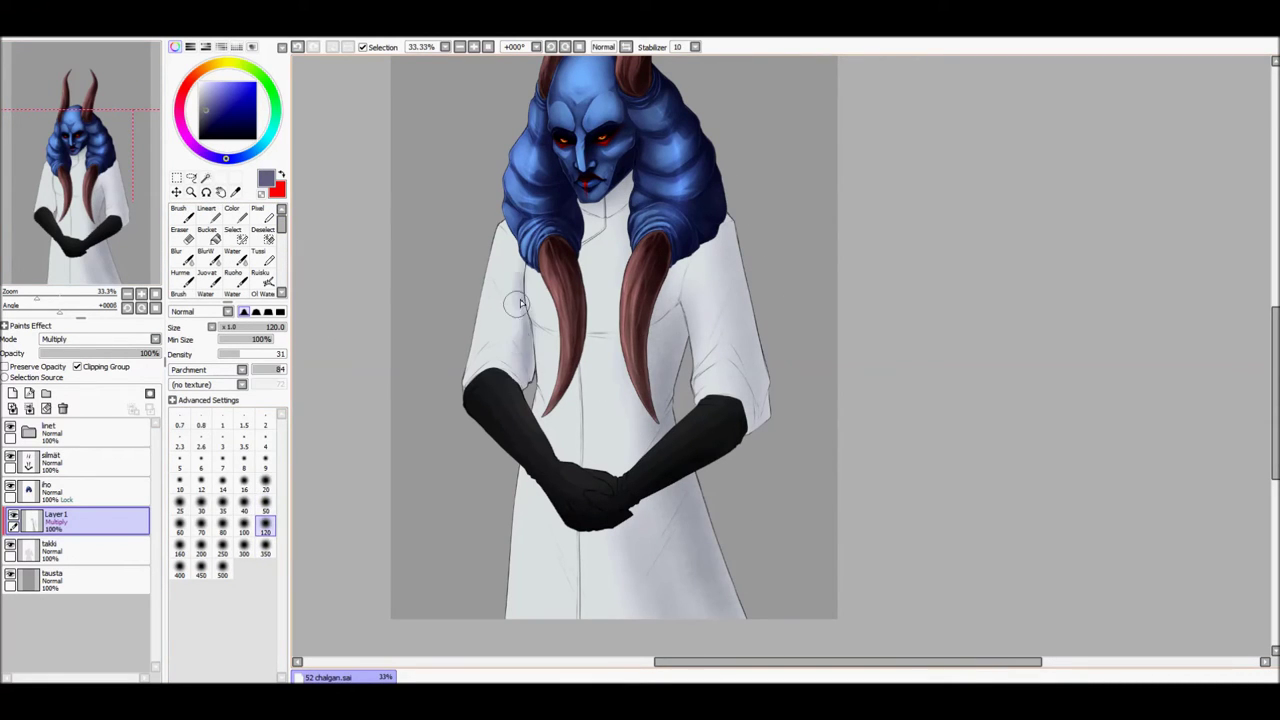
{"action": "left_click_drag", "start_coordinate": [508, 200], "coordinate": [525, 350]}
{"action": "left_click_drag", "start_coordinate": [690, 250], "coordinate": [590, 340]}
{"action": "mouse_move", "coordinate": [615, 180]}
{"action": "left_mouse_down"}
{"action": "mouse_move", "coordinate": [568, 500]}
{"action": "mouse_move", "coordinate": [570, 615]}
{"action": "left_mouse_up"}
- Deepen the shading under the chest and along the right sleeve with the airbrush at size 350
{"action": "left_click", "coordinate": [265, 545]}
{"action": "left_click_drag", "start_coordinate": [580, 330], "coordinate": [680, 350]}
{"action": "left_click_drag", "start_coordinate": [600, 300], "coordinate": [630, 340]}
{"action": "mouse_move", "coordinate": [720, 390]}
{"action": "left_mouse_down"}
{"action": "mouse_move", "coordinate": [690, 560]}
{"action": "mouse_move", "coordinate": [730, 260]}
{"action": "left_mouse_up"}
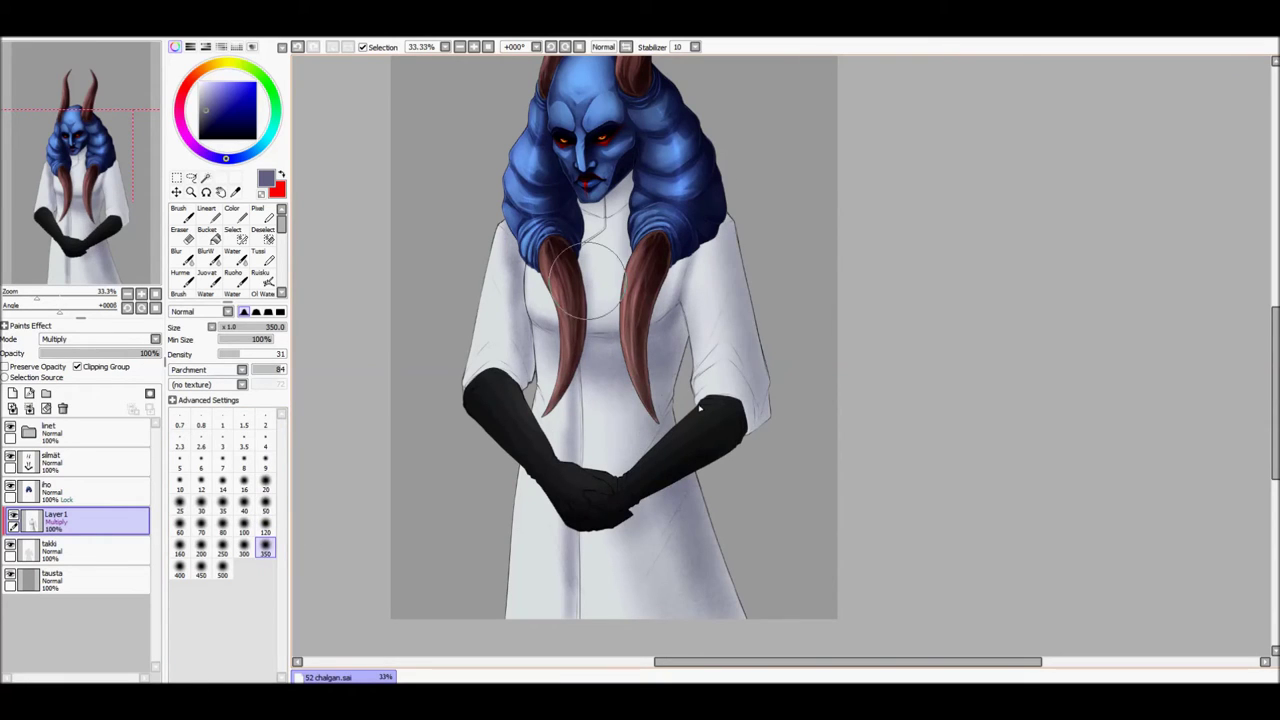
- Soften the shading on the coat's sleeves, chest and skirt with the Blur brush at size 120
{"action": "left_click", "coordinate": [181, 255]}
{"action": "left_click_drag", "start_coordinate": [500, 260], "coordinate": [505, 375]}
{"action": "mouse_move", "coordinate": [555, 305]}
{"action": "left_mouse_down"}
{"action": "mouse_move", "coordinate": [541, 347]}
{"action": "mouse_move", "coordinate": [610, 225]}
{"action": "left_mouse_up"}
{"action": "mouse_move", "coordinate": [660, 265]}
{"action": "left_mouse_down"}
{"action": "mouse_move", "coordinate": [698, 300]}
{"action": "mouse_move", "coordinate": [600, 425]}
{"action": "left_mouse_up"}
{"action": "left_click_drag", "start_coordinate": [553, 370], "coordinate": [562, 610]}
{"action": "left_click_drag", "start_coordinate": [740, 285], "coordinate": [709, 351]}
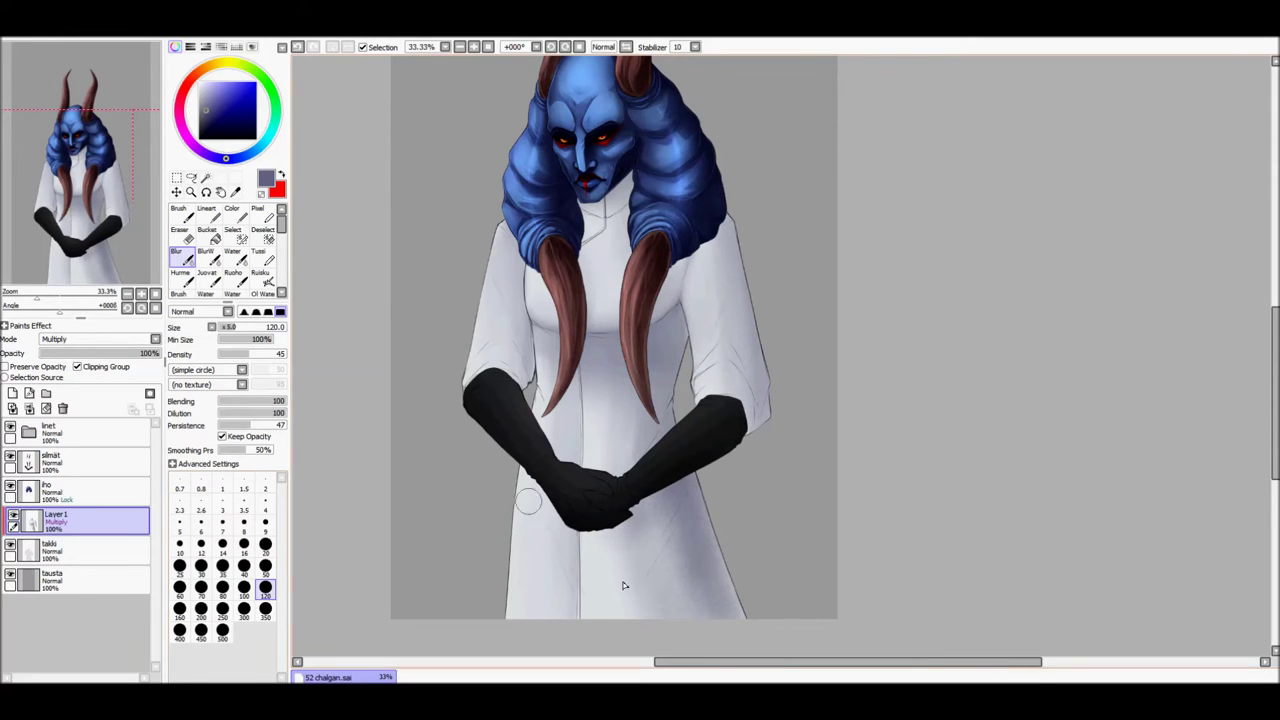
- Refine the coat's soft shading with the Ruisku brush at size 120 and the Blur brush at sizes 50 and 120
{"action": "key", "text": "ctrl+plus"}
{"action": "left_click", "coordinate": [262, 277]}
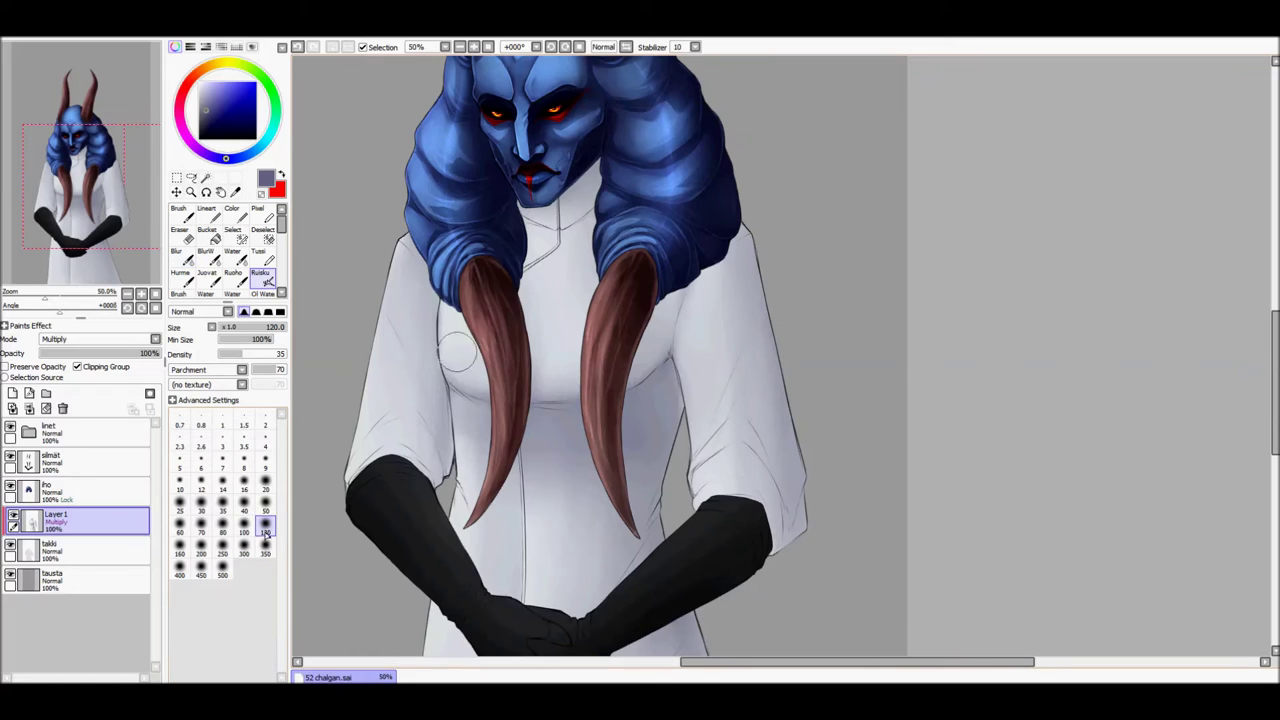
{"action": "key", "text": "b"}
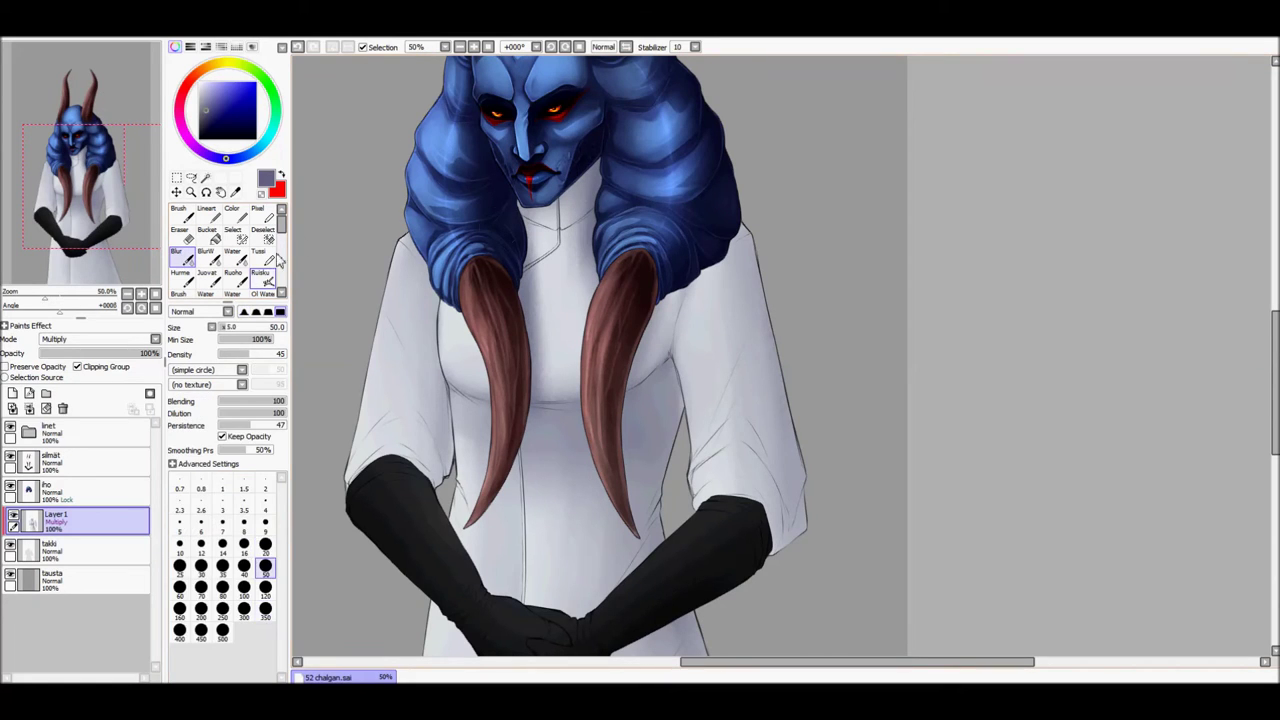
{"action": "key", "text": "bracketright"}
{"action": "key", "text": "bracketright"}
{"action": "key", "text": "bracketright"}
{"action": "key", "text": "bracketright"}
{"action": "key", "text": "bracketright"}
- Transfer the coat shading down into takki, and set up a new clipped Multiply layer above it
{"action": "left_click", "coordinate": [29, 408]}
{"action": "left_click", "coordinate": [12, 393]}
{"action": "left_click", "coordinate": [64, 339]}
{"action": "left_click", "coordinate": [94, 436]}
{"action": "left_click", "coordinate": [77, 366]}
- Paint harder grey shadows on the inner sides of both sleeves with the Maali brush at size 50
{"action": "scroll", "coordinate": [285, 250], "scroll_direction": "down", "scroll_amount": 3}
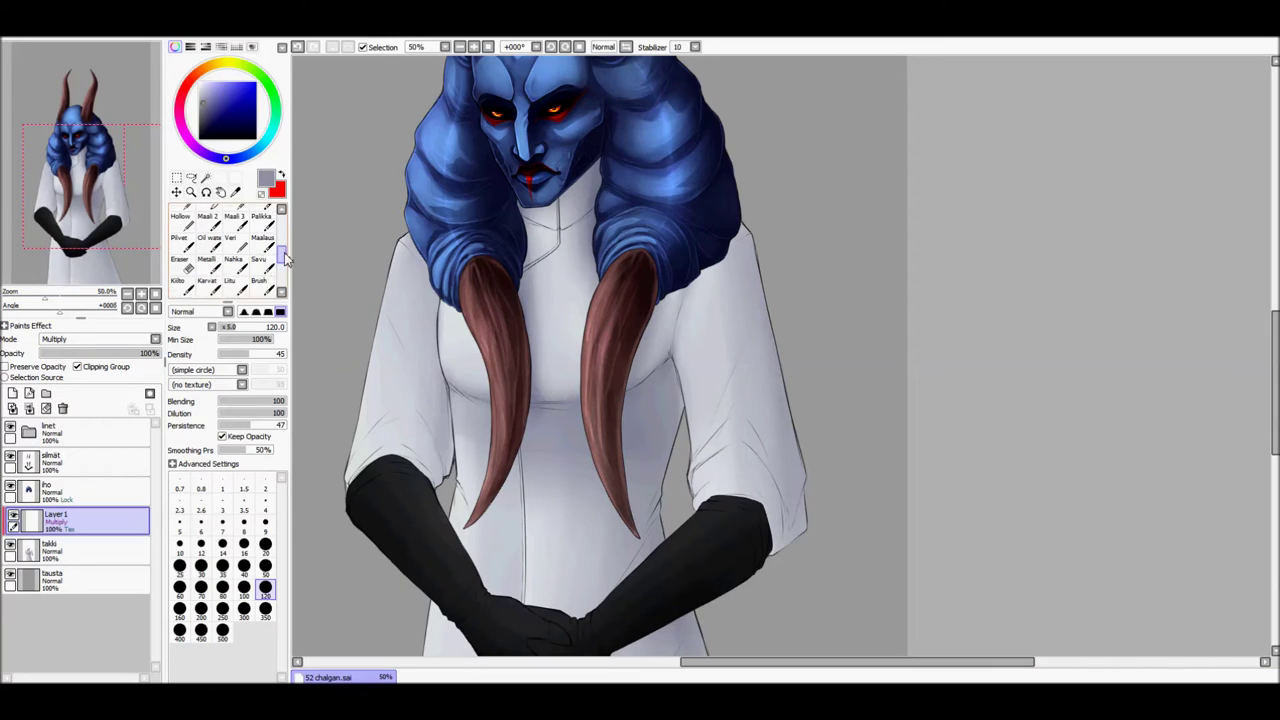
{"action": "scroll", "coordinate": [285, 250], "scroll_direction": "up", "scroll_amount": 1}
{"action": "left_click", "coordinate": [266, 224]}
{"action": "key", "text": "bracketright"}
{"action": "key", "text": "bracketright"}
{"action": "key", "text": "bracketright"}
{"action": "key", "text": "bracketright"}
{"action": "key", "text": "bracketright"}
{"action": "key", "text": "bracketright"}
{"action": "key", "text": "bracketright"}
{"action": "key", "text": "bracketright"}
{"action": "key", "text": "bracketright"}
{"action": "key", "text": "bracketright"}
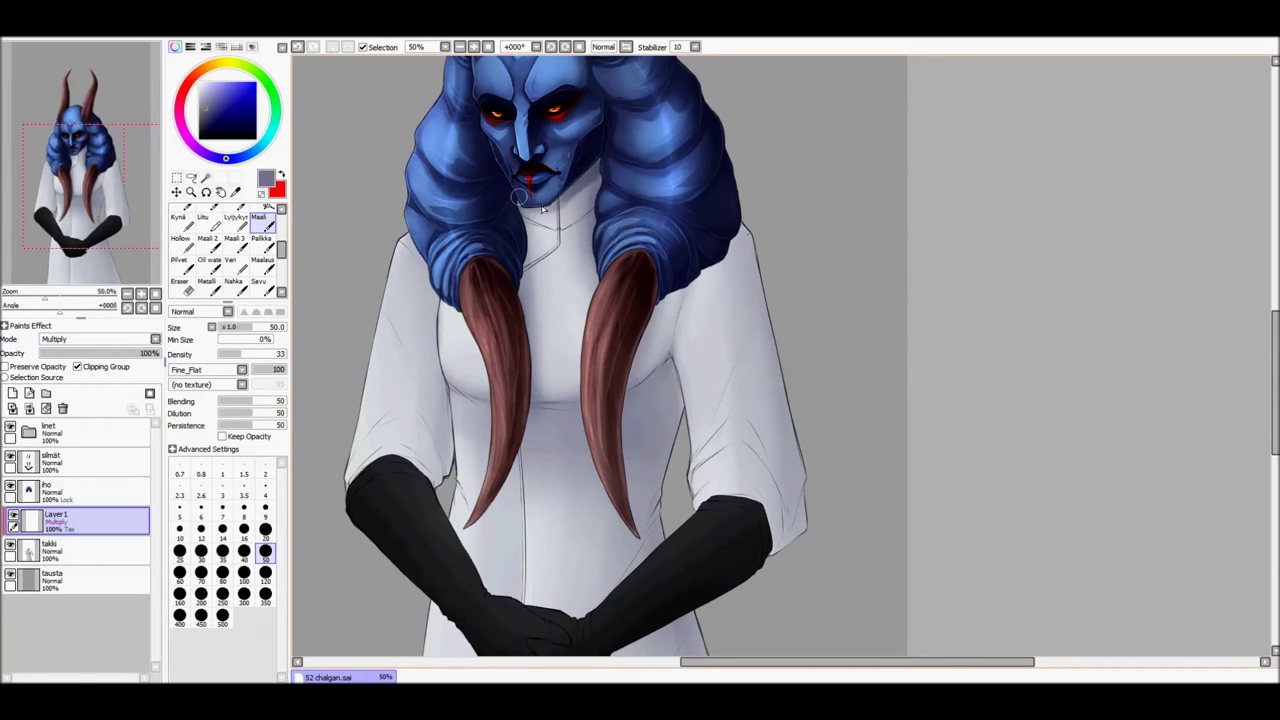
{"action": "left_click_drag", "start_coordinate": [745, 228], "coordinate": [695, 310]}
{"action": "left_click_drag", "start_coordinate": [700, 260], "coordinate": [690, 385]}
{"action": "left_click_drag", "start_coordinate": [430, 252], "coordinate": [428, 335]}
{"action": "mouse_move", "coordinate": [432, 285]}
{"action": "left_mouse_down"}
{"action": "mouse_move", "coordinate": [442, 470]}
{"action": "mouse_move", "coordinate": [480, 450]}
{"action": "left_mouse_up"}
- Paint shadows on the left sleeve's shoulder, elbow folds and cuff with the Maali brush at sizes 20 and 30
{"action": "key", "text": "ctrl+plus"}
{"action": "key", "text": "bracketleft"}
{"action": "key", "text": "bracketleft"}
{"action": "key", "text": "bracketleft"}
{"action": "key", "text": "bracketleft"}
{"action": "key", "text": "bracketleft"}
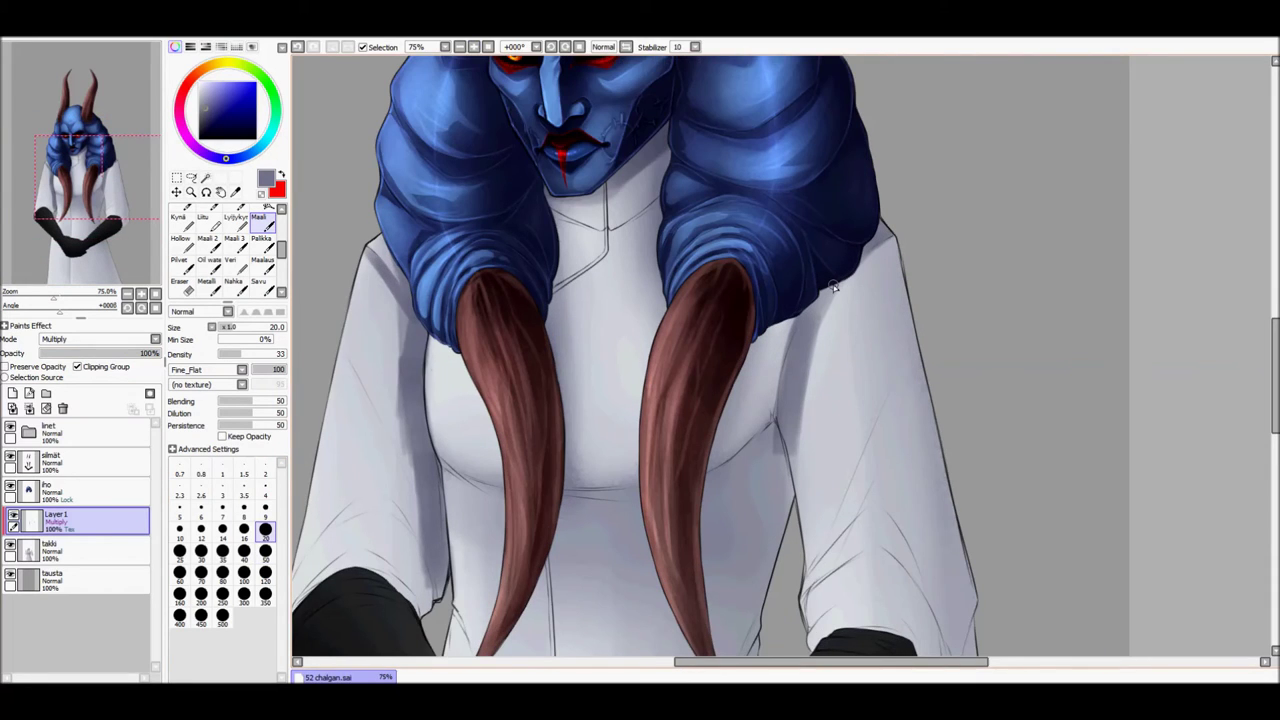
{"action": "left_click_drag", "start_coordinate": [835, 288], "coordinate": [955, 205]}
{"action": "key", "text": "bracketright"}
{"action": "key", "text": "bracketright"}
{"action": "mouse_move", "coordinate": [480, 180]}
{"action": "left_mouse_down"}
{"action": "mouse_move", "coordinate": [430, 480]}
{"action": "mouse_move", "coordinate": [410, 515]}
{"action": "mouse_move", "coordinate": [543, 467]}
{"action": "left_mouse_up"}
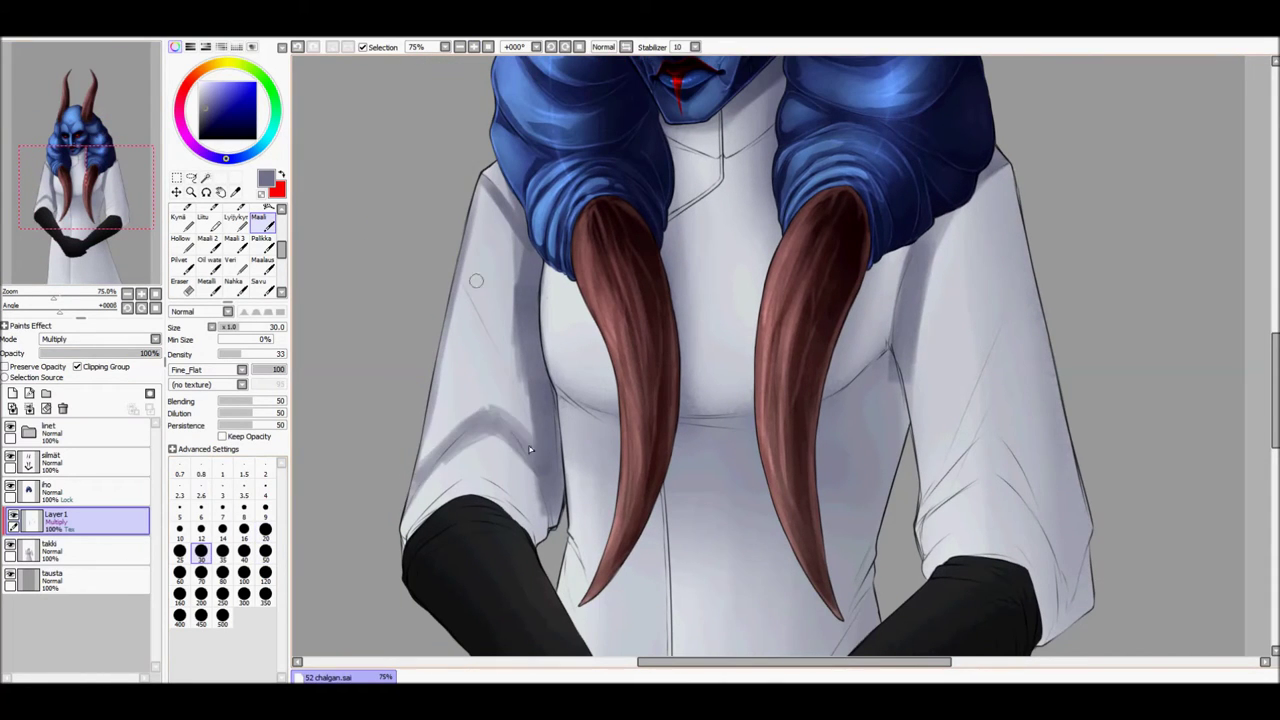
{"action": "left_click_drag", "start_coordinate": [490, 280], "coordinate": [530, 450]}
{"action": "left_click_drag", "start_coordinate": [520, 340], "coordinate": [545, 460]}
{"action": "key", "text": "bracketleft"}
{"action": "key", "text": "bracketleft"}
{"action": "mouse_move", "coordinate": [410, 520]}
{"action": "left_mouse_down"}
{"action": "mouse_move", "coordinate": [540, 480]}
{"action": "mouse_move", "coordinate": [495, 512]}
{"action": "mouse_move", "coordinate": [465, 492]}
{"action": "left_mouse_up"}
- Shade the collar under the chin and the upper chest beside the left lower horn at size 20
{"action": "left_click_drag", "start_coordinate": [515, 300], "coordinate": [470, 435]}
{"action": "left_click_drag", "start_coordinate": [510, 155], "coordinate": [490, 205]}
{"action": "left_click_drag", "start_coordinate": [745, 95], "coordinate": [665, 300]}
{"action": "mouse_move", "coordinate": [640, 248]}
{"action": "left_mouse_down"}
{"action": "mouse_move", "coordinate": [600, 282]}
{"action": "mouse_move", "coordinate": [612, 298]}
{"action": "left_mouse_up"}
{"action": "left_click_drag", "start_coordinate": [600, 232], "coordinate": [655, 280]}
{"action": "mouse_move", "coordinate": [705, 200]}
{"action": "left_mouse_down"}
{"action": "mouse_move", "coordinate": [609, 257]}
{"action": "mouse_move", "coordinate": [607, 325]}
{"action": "left_mouse_up"}
{"action": "mouse_move", "coordinate": [655, 288]}
{"action": "left_mouse_down"}
{"action": "mouse_move", "coordinate": [608, 325]}
{"action": "mouse_move", "coordinate": [575, 465]}
{"action": "left_mouse_up"}
- Shade the coat's chest and shoulder beneath the right head tail with the Maali brush at size 50
{"action": "left_click", "coordinate": [265, 551]}
{"action": "left_click_drag", "start_coordinate": [805, 325], "coordinate": [760, 400]}
{"action": "left_click_drag", "start_coordinate": [850, 305], "coordinate": [765, 378]}
{"action": "left_click_drag", "start_coordinate": [915, 245], "coordinate": [850, 300]}
{"action": "left_click_drag", "start_coordinate": [135, 187], "coordinate": [137, 200]}
- Paint cast shadows on the coat along the edges of both lower horns at size 20
{"action": "left_click", "coordinate": [265, 529]}
{"action": "left_click_drag", "start_coordinate": [752, 260], "coordinate": [728, 345]}
{"action": "left_click_drag", "start_coordinate": [742, 288], "coordinate": [710, 600]}
{"action": "left_click_drag", "start_coordinate": [734, 322], "coordinate": [710, 580]}
{"action": "mouse_move", "coordinate": [580, 296]}
{"action": "left_mouse_down"}
{"action": "mouse_move", "coordinate": [568, 432]}
{"action": "mouse_move", "coordinate": [478, 585]}
{"action": "left_mouse_up"}
{"action": "left_click_drag", "start_coordinate": [582, 375], "coordinate": [492, 580]}
{"action": "left_click_drag", "start_coordinate": [116, 204], "coordinate": [138, 213]}
- Shade the folds around the right sleeve's cuff and its hanging outer edge at size 20
{"action": "left_click_drag", "start_coordinate": [748, 444], "coordinate": [668, 490]}
{"action": "left_click_drag", "start_coordinate": [785, 448], "coordinate": [735, 507]}
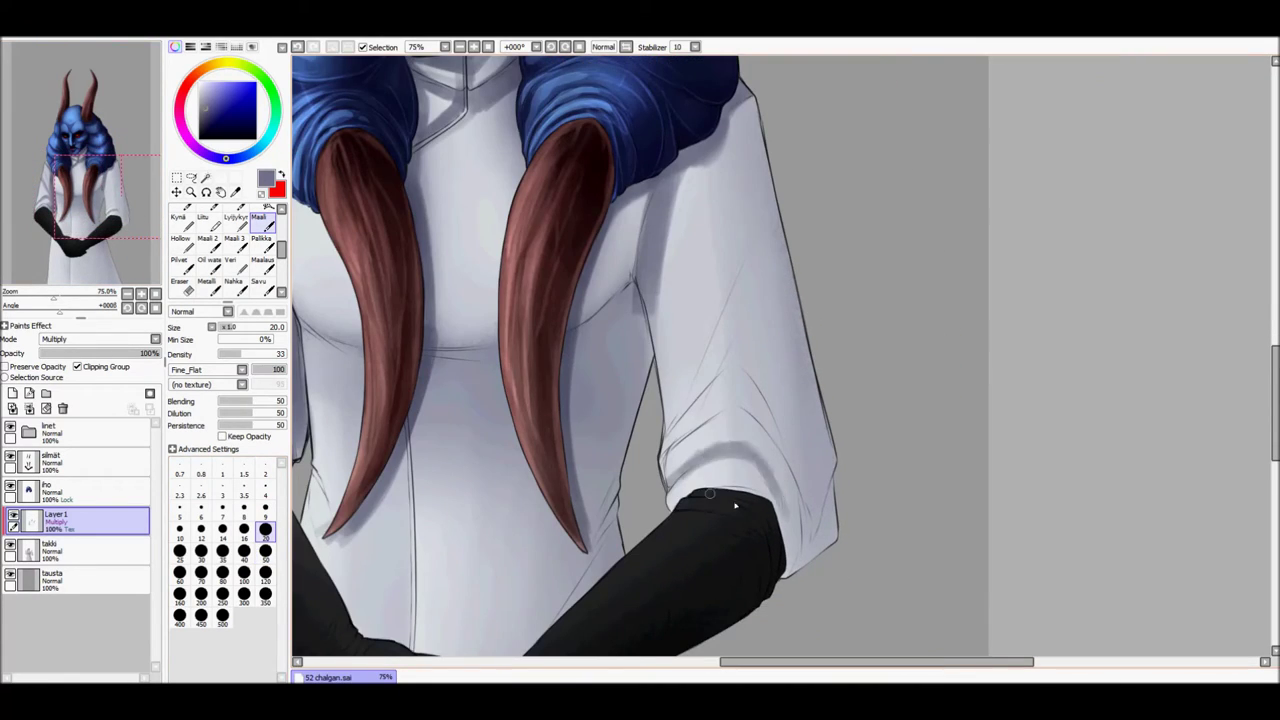
{"action": "left_click_drag", "start_coordinate": [760, 444], "coordinate": [690, 486]}
{"action": "left_click_drag", "start_coordinate": [792, 460], "coordinate": [764, 550]}
{"action": "left_click_drag", "start_coordinate": [812, 400], "coordinate": [756, 528]}
{"action": "left_click_drag", "start_coordinate": [836, 480], "coordinate": [810, 566]}
{"action": "left_click_drag", "start_coordinate": [812, 500], "coordinate": [780, 584]}
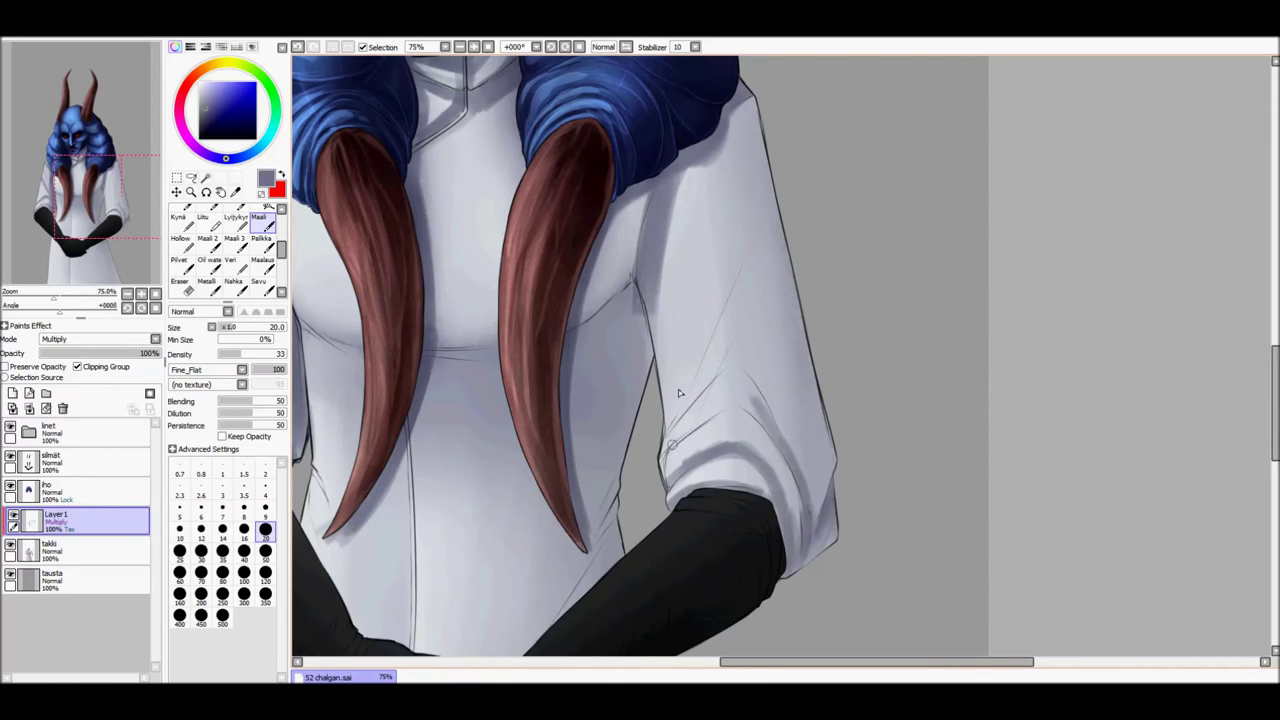
- Paint shadows into the right sleeve's elbow folds and deepen the creases above the cuff at size 20
{"action": "left_click_drag", "start_coordinate": [724, 404], "coordinate": [664, 476]}
{"action": "left_click_drag", "start_coordinate": [800, 404], "coordinate": [690, 500]}
{"action": "left_click_drag", "start_coordinate": [800, 455], "coordinate": [765, 540]}
{"action": "left_click_drag", "start_coordinate": [738, 365], "coordinate": [672, 435]}
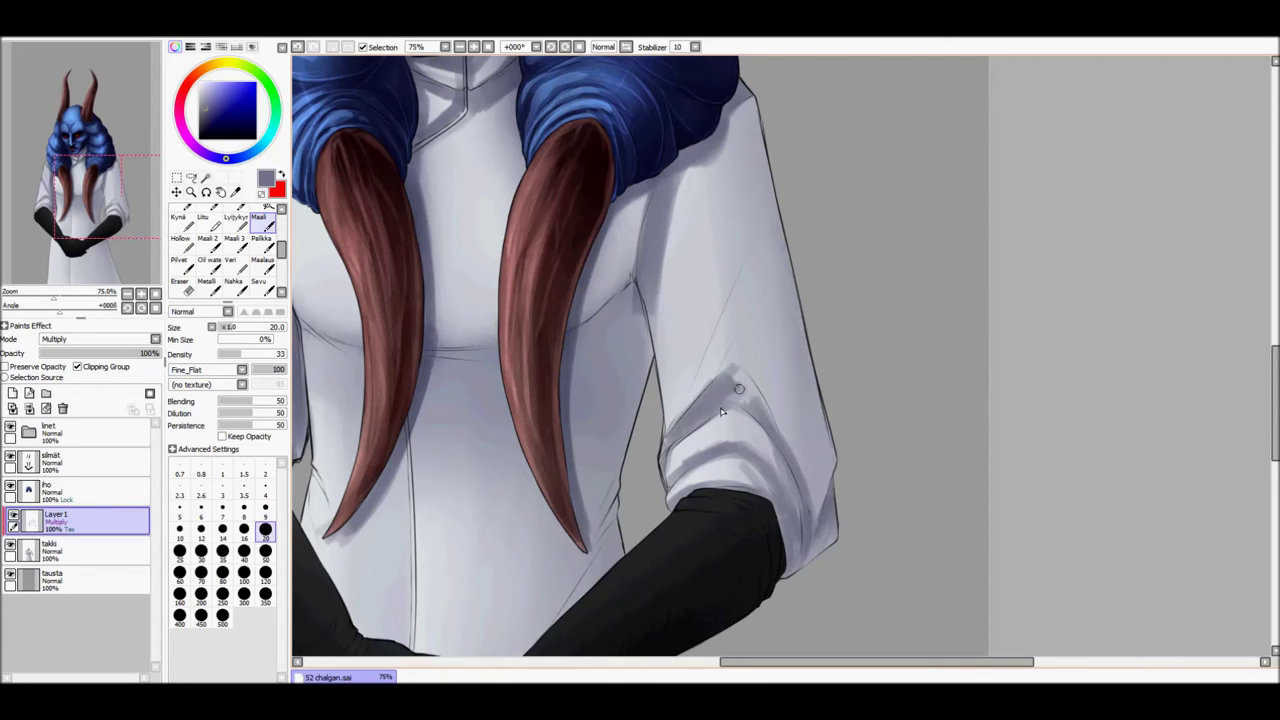
{"action": "left_click_drag", "start_coordinate": [778, 370], "coordinate": [724, 420]}
{"action": "left_click_drag", "start_coordinate": [790, 392], "coordinate": [685, 436]}
{"action": "scroll", "coordinate": [758, 417], "scroll_direction": "down", "scroll_amount": 1}
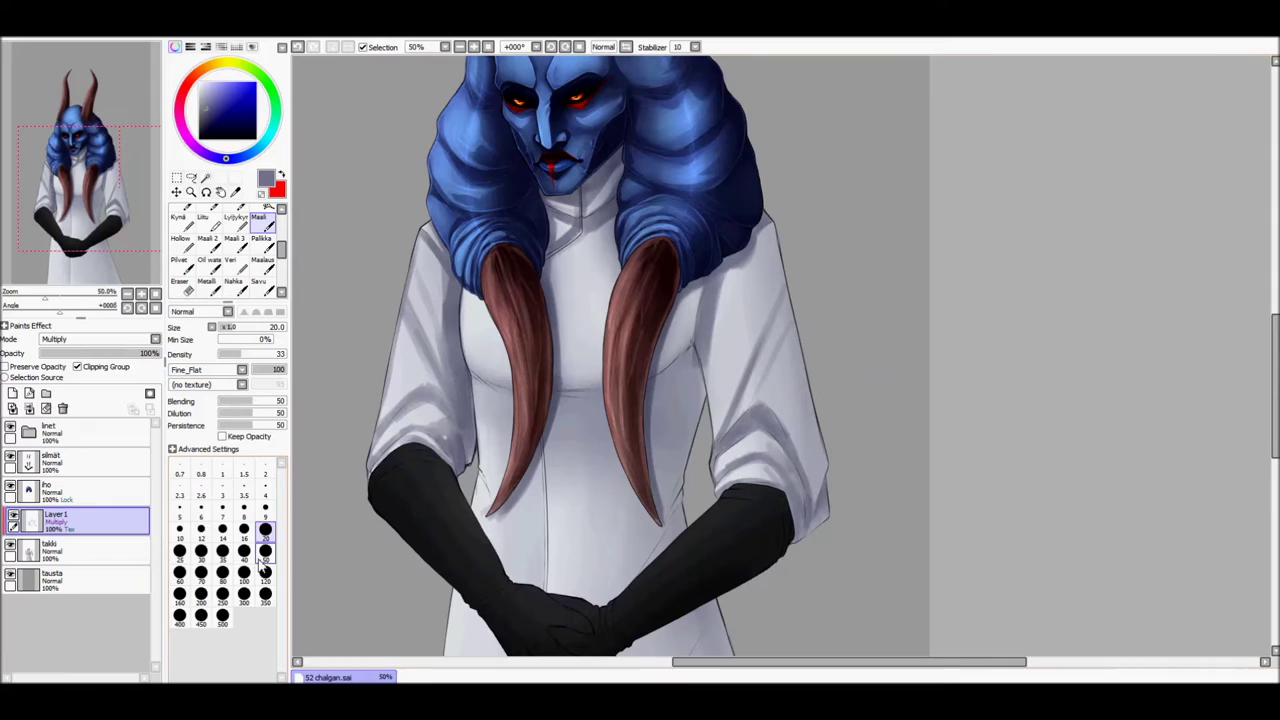
- Shade the right sleeve's inner edge and the coat's side beneath the right armpit at sizes 50 and 20
{"action": "scroll", "coordinate": [775, 460], "scroll_direction": "down", "scroll_amount": 1}
{"action": "left_click_drag", "start_coordinate": [730, 362], "coordinate": [716, 480]}
{"action": "left_click_drag", "start_coordinate": [756, 436], "coordinate": [714, 490]}
{"action": "left_click_drag", "start_coordinate": [694, 348], "coordinate": [648, 394]}
{"action": "key", "text": "bracketleft"}
{"action": "key", "text": "bracketleft"}
{"action": "key", "text": "bracketleft"}
{"action": "key", "text": "bracketleft"}
{"action": "key", "text": "bracketleft"}
{"action": "left_click_drag", "start_coordinate": [702, 290], "coordinate": [686, 350]}
- Paint soft shadows on the coat alongside both lower horns at size 50
{"action": "key", "text": "bracketright"}
{"action": "key", "text": "bracketright"}
{"action": "key", "text": "bracketright"}
{"action": "key", "text": "bracketright"}
{"action": "key", "text": "bracketright"}
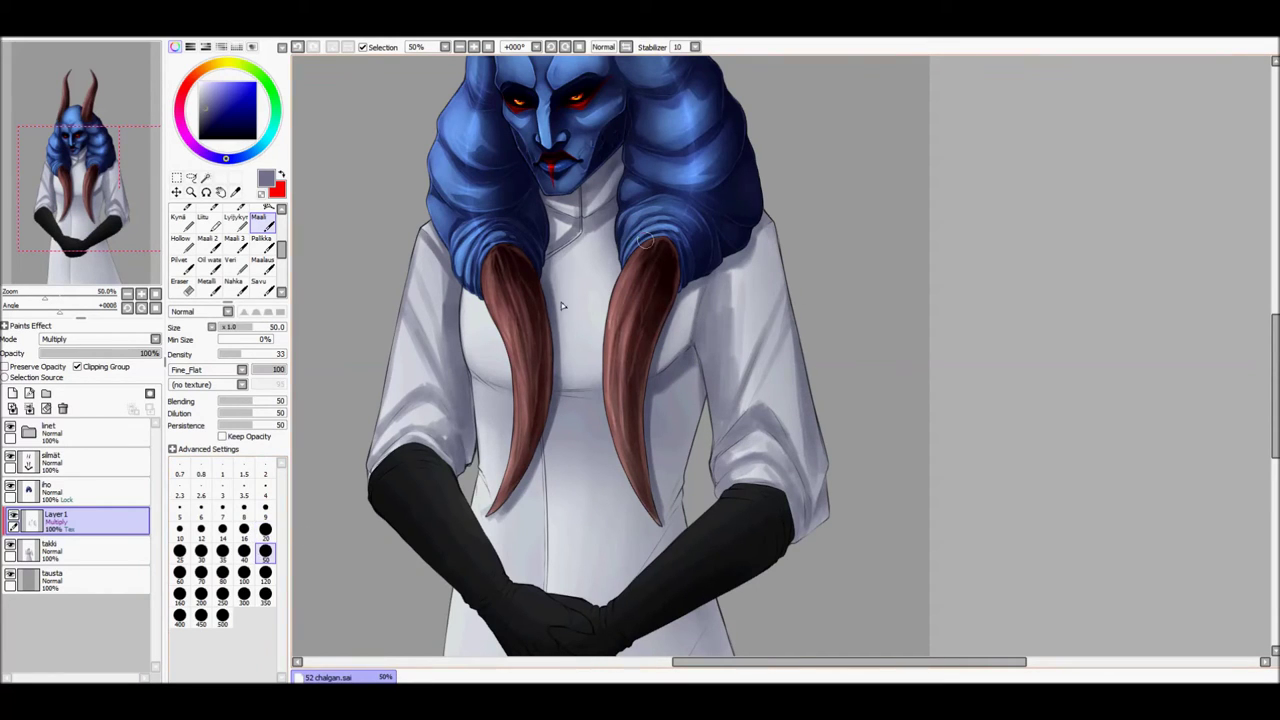
{"action": "left_click_drag", "start_coordinate": [622, 222], "coordinate": [604, 432]}
{"action": "left_click_drag", "start_coordinate": [668, 345], "coordinate": [650, 535]}
{"action": "mouse_move", "coordinate": [510, 302]}
{"action": "left_mouse_down"}
{"action": "mouse_move", "coordinate": [486, 388]}
{"action": "mouse_move", "coordinate": [490, 510]}
{"action": "left_mouse_up"}
- Shade the coat just below the chest seam between the two lower horns
{"action": "left_click_drag", "start_coordinate": [129, 208], "coordinate": [123, 202]}
{"action": "key", "text": "bracketleft"}
{"action": "key", "text": "bracketleft"}
{"action": "key", "text": "bracketleft"}
{"action": "key", "text": "bracketleft"}
{"action": "key", "text": "bracketleft"}
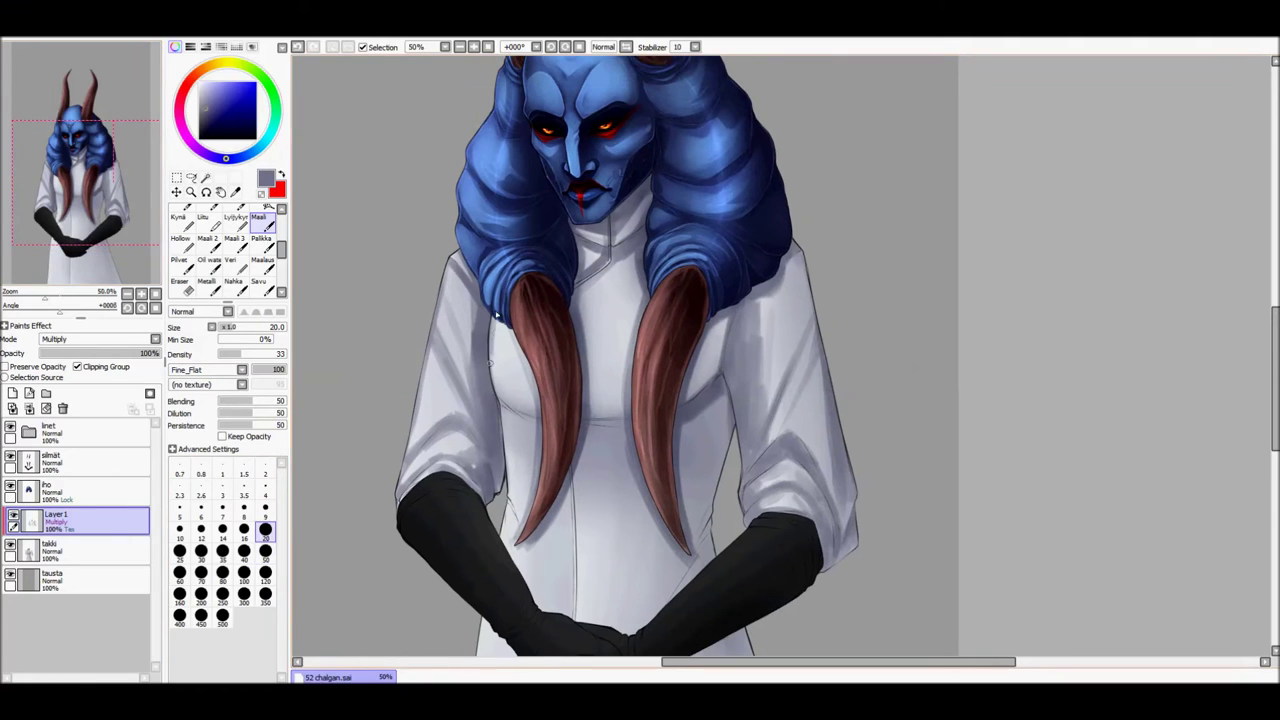
{"action": "key", "text": "bracketright"}
{"action": "key", "text": "bracketright"}
{"action": "key", "text": "bracketright"}
{"action": "left_click_drag", "start_coordinate": [630, 422], "coordinate": [585, 452]}
{"action": "key", "text": "bracketleft"}
{"action": "key", "text": "bracketleft"}
{"action": "key", "text": "bracketleft"}
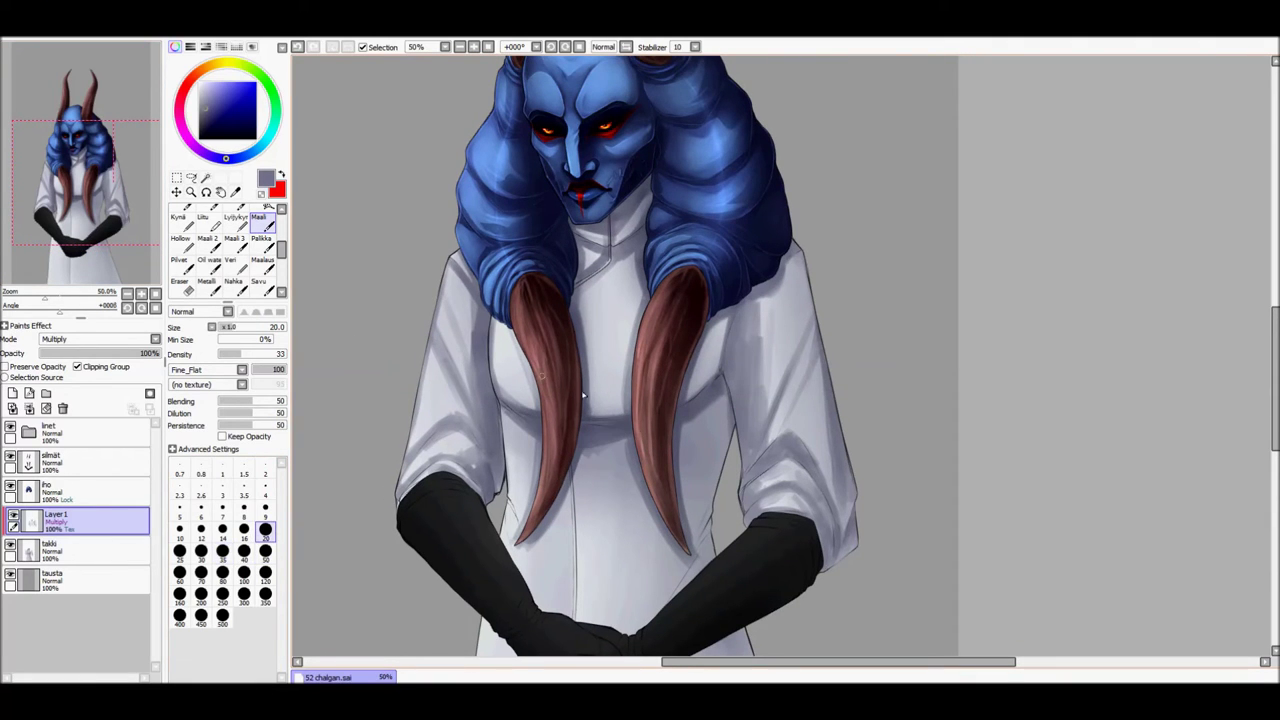
- Paint diagonal fold shadows across the coat's waist between the lower horns' tips at size 20
{"action": "left_click_drag", "start_coordinate": [640, 528], "coordinate": [548, 560]}
{"action": "left_click_drag", "start_coordinate": [636, 516], "coordinate": [560, 534]}
{"action": "scroll", "coordinate": [561, 545], "scroll_direction": "up", "scroll_amount": 2}
{"action": "key", "text": "bracketleft"}
{"action": "key", "text": "bracketleft"}
{"action": "key", "text": "bracketleft"}
{"action": "key", "text": "bracketleft"}
{"action": "key", "text": "bracketleft"}
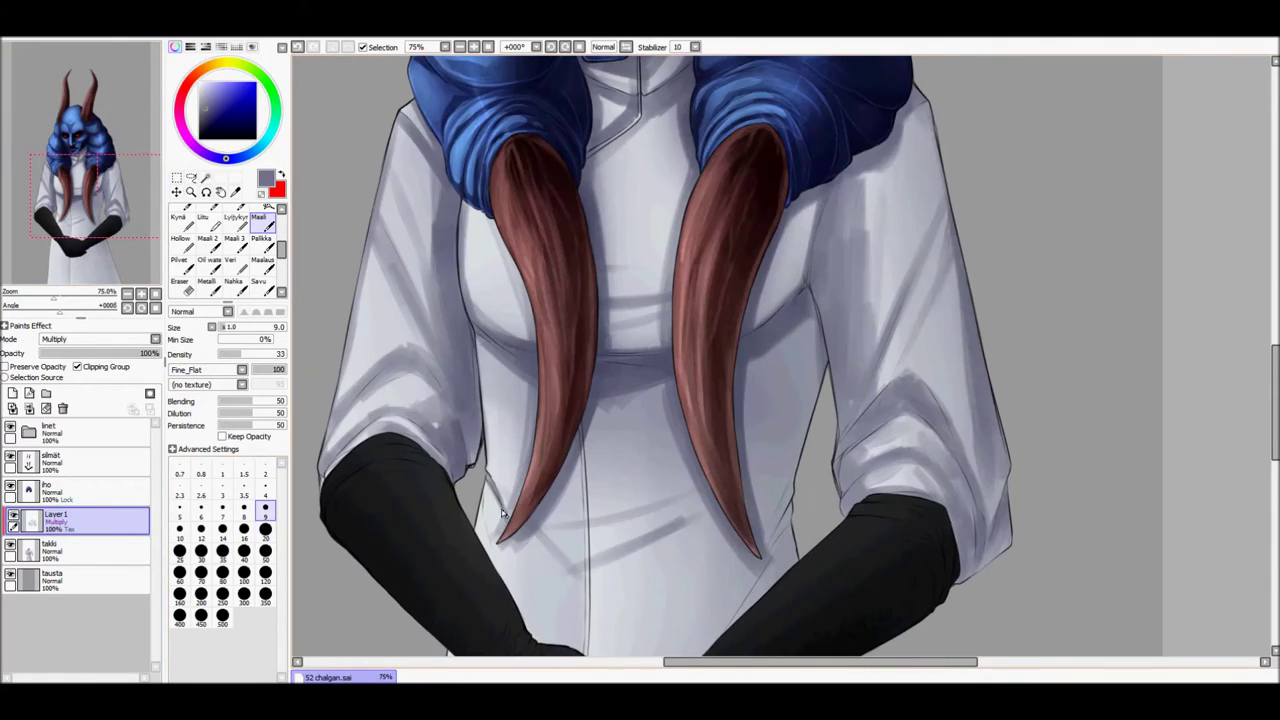
- Shade both sides of the coat's torso beneath the chest at size 20
{"action": "key", "text": "bracketright"}
{"action": "key", "text": "bracketright"}
{"action": "key", "text": "bracketright"}
{"action": "key", "text": "bracketright"}
{"action": "key", "text": "bracketright"}
{"action": "left_click_drag", "start_coordinate": [488, 410], "coordinate": [546, 436]}
{"action": "left_click_drag", "start_coordinate": [817, 305], "coordinate": [832, 448]}
{"action": "mouse_move", "coordinate": [812, 318]}
{"action": "left_mouse_down"}
{"action": "mouse_move", "coordinate": [788, 425]}
{"action": "mouse_move", "coordinate": [760, 425]}
{"action": "left_mouse_up"}
- Build up long vertical shadows along the coat's centre seam and down the left side of the torso
{"action": "scroll", "coordinate": [760, 420], "scroll_direction": "down", "scroll_amount": 1}
{"action": "left_click_drag", "start_coordinate": [465, 252], "coordinate": [480, 395]}
{"action": "left_click_drag", "start_coordinate": [578, 385], "coordinate": [579, 568]}
{"action": "left_click_drag", "start_coordinate": [588, 410], "coordinate": [565, 585]}
{"action": "left_click_drag", "start_coordinate": [610, 330], "coordinate": [595, 590]}
{"action": "left_click_drag", "start_coordinate": [565, 440], "coordinate": [555, 575]}
{"action": "left_click_drag", "start_coordinate": [560, 560], "coordinate": [585, 480]}
{"action": "mouse_move", "coordinate": [525, 355]}
{"action": "left_mouse_down"}
{"action": "mouse_move", "coordinate": [508, 405]}
{"action": "mouse_move", "coordinate": [565, 520]}
{"action": "left_mouse_up"}
{"action": "mouse_move", "coordinate": [600, 450]}
{"action": "left_mouse_down"}
{"action": "mouse_move", "coordinate": [655, 535]}
{"action": "mouse_move", "coordinate": [760, 480]}
{"action": "mouse_move", "coordinate": [817, 400]}
{"action": "mouse_move", "coordinate": [760, 490]}
{"action": "left_mouse_up"}
- Darken the right side of the torso from the armpit down to the waist with layered strokes
{"action": "key", "text": "bracketleft"}
{"action": "key", "text": "bracketleft"}
{"action": "key", "text": "bracketright"}
{"action": "key", "text": "bracketright"}
{"action": "left_click_drag", "start_coordinate": [815, 375], "coordinate": [780, 440]}
{"action": "left_click_drag", "start_coordinate": [815, 335], "coordinate": [790, 415]}
{"action": "left_click_drag", "start_coordinate": [780, 430], "coordinate": [750, 490]}
{"action": "left_click_drag", "start_coordinate": [820, 285], "coordinate": [790, 400]}
- Paint a vertical shadow along the coat's front seam below the clasped hands at size 50
{"action": "scroll", "coordinate": [798, 491], "scroll_direction": "down", "scroll_amount": 3}
{"action": "key", "text": "ctrl+minus"}
{"action": "left_click", "coordinate": [265, 551]}
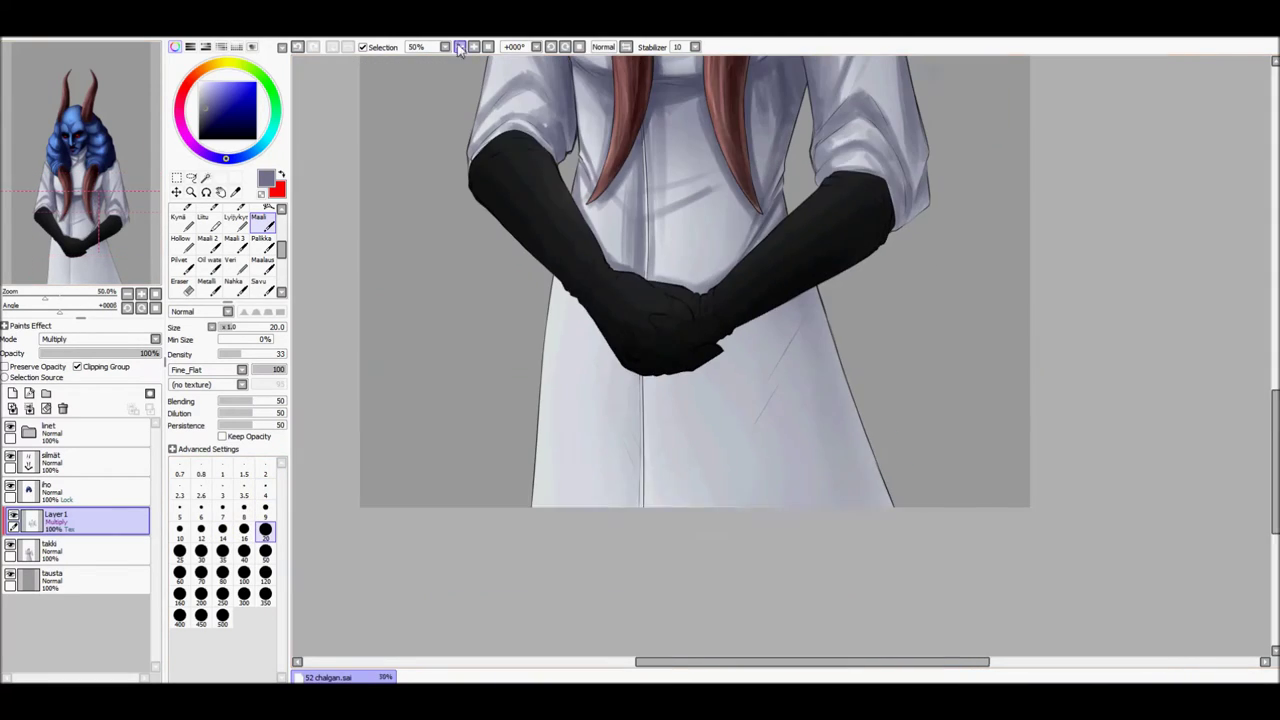
{"action": "mouse_move", "coordinate": [630, 400]}
{"action": "left_mouse_down"}
{"action": "mouse_move", "coordinate": [630, 500]}
{"action": "mouse_move", "coordinate": [649, 536]}
{"action": "left_mouse_up"}
{"action": "key", "text": "ctrl+minus"}
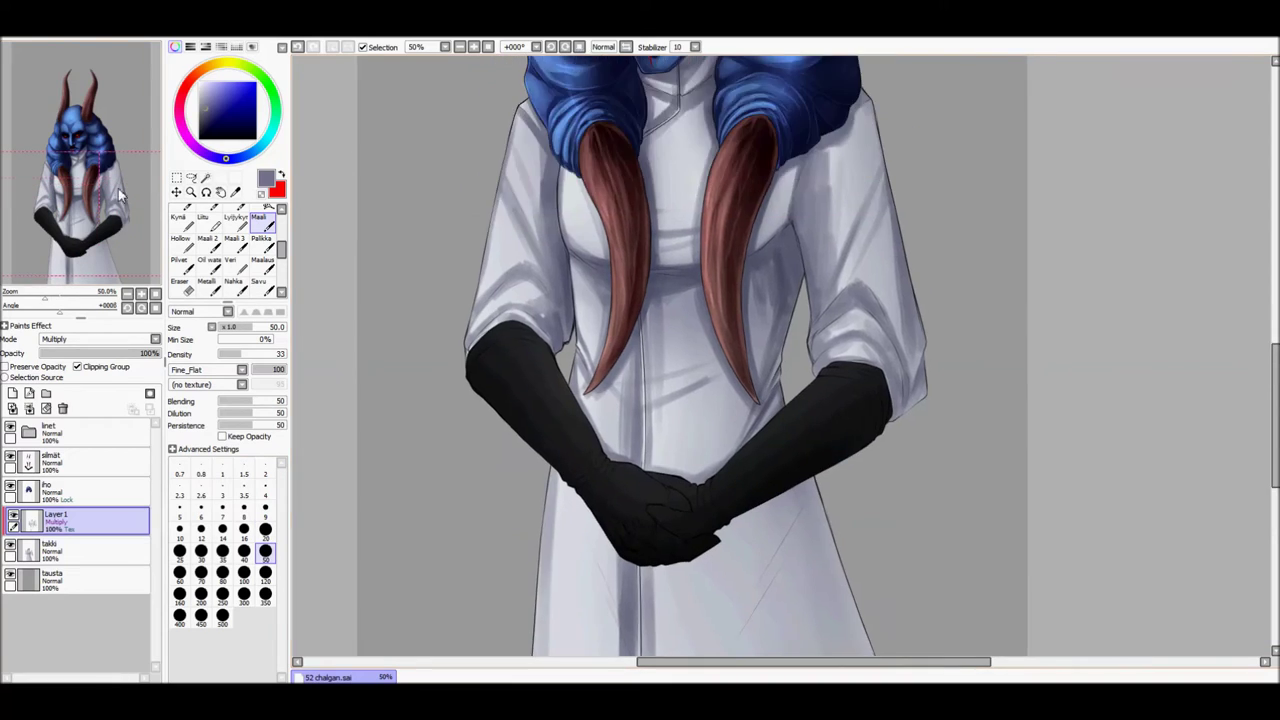
- Paint shadows on the coat's skirt beneath the clasped hands and the right forearm
{"action": "left_click_drag", "start_coordinate": [765, 465], "coordinate": [700, 615]}
{"action": "mouse_move", "coordinate": [750, 480]}
{"action": "left_mouse_down"}
{"action": "mouse_move", "coordinate": [716, 537]}
{"action": "mouse_move", "coordinate": [685, 545]}
{"action": "left_mouse_up"}
{"action": "key", "text": "bracketleft"}
{"action": "key", "text": "bracketleft"}
{"action": "key", "text": "bracketleft"}
{"action": "key", "text": "bracketleft"}
{"action": "left_click_drag", "start_coordinate": [636, 472], "coordinate": [609, 591]}
- Paint broad diagonal fold shadows across the coat's skirt down to the lower hem
{"action": "key", "text": "bracketright"}
{"action": "key", "text": "bracketright"}
{"action": "key", "text": "bracketright"}
{"action": "key", "text": "bracketright"}
{"action": "key", "text": "bracketright"}
{"action": "key", "text": "bracketright"}
{"action": "key", "text": "bracketright"}
{"action": "key", "text": "bracketright"}
{"action": "key", "text": "bracketright"}
{"action": "mouse_move", "coordinate": [660, 530]}
{"action": "left_mouse_down"}
{"action": "mouse_move", "coordinate": [800, 586]}
{"action": "mouse_move", "coordinate": [676, 630]}
{"action": "mouse_move", "coordinate": [660, 540]}
{"action": "mouse_move", "coordinate": [810, 600]}
{"action": "left_mouse_up"}
{"action": "left_click_drag", "start_coordinate": [757, 506], "coordinate": [810, 610]}
{"action": "mouse_move", "coordinate": [700, 420]}
{"action": "left_mouse_down"}
{"action": "mouse_move", "coordinate": [655, 530]}
{"action": "mouse_move", "coordinate": [700, 610]}
{"action": "left_mouse_up"}
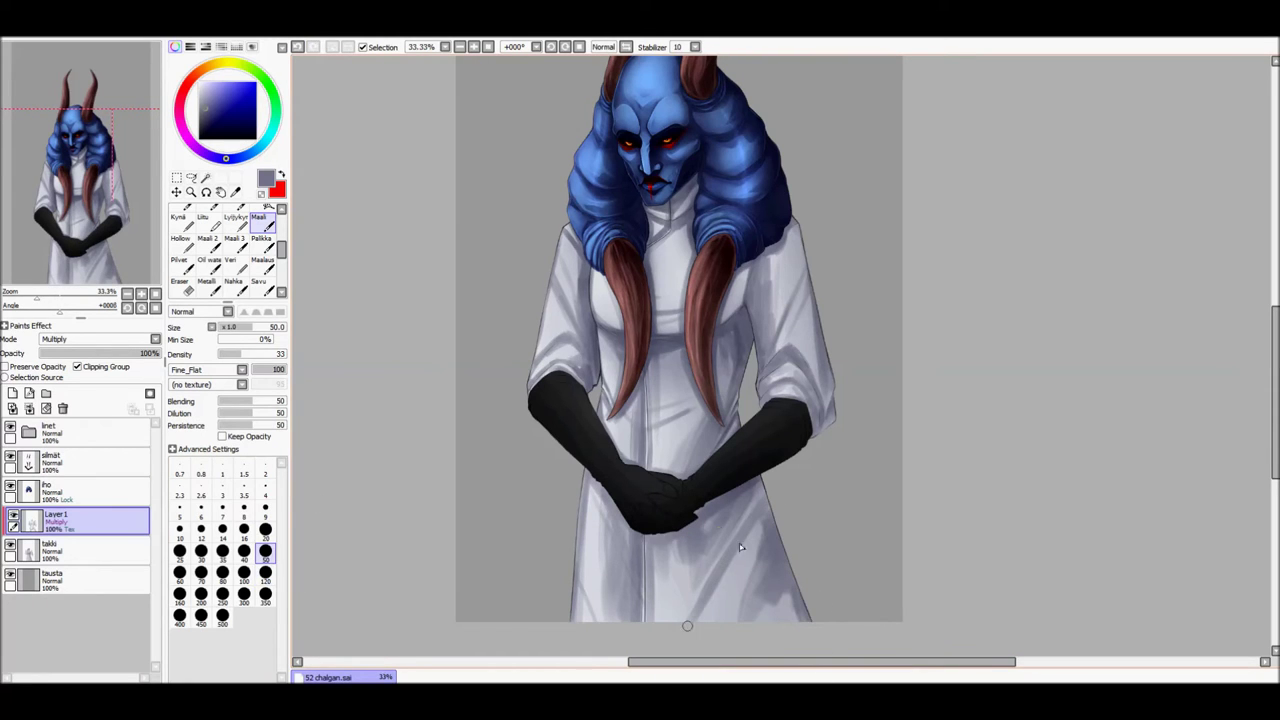
{"action": "key", "text": "bracketleft"}
{"action": "key", "text": "bracketleft"}
{"action": "key", "text": "bracketleft"}
{"action": "key", "text": "bracketleft"}
{"action": "key", "text": "bracketleft"}
- Blend the fold shadows around the left sleeve's cuff with the Oil water brush at sizes 12 and 20
{"action": "scroll", "coordinate": [123, 243], "scroll_direction": "up", "scroll_amount": 5}
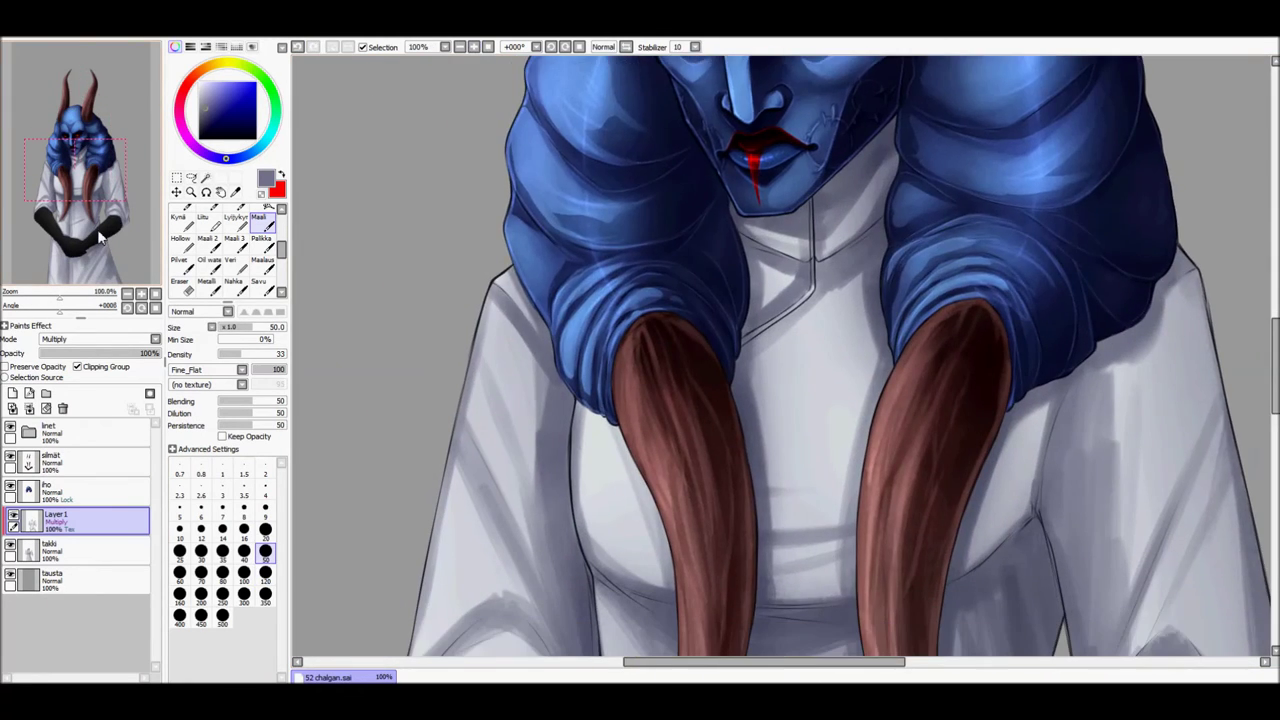
{"action": "left_click_drag", "start_coordinate": [99, 237], "coordinate": [93, 262]}
{"action": "scroll", "coordinate": [225, 250], "scroll_direction": "down", "scroll_amount": 1}
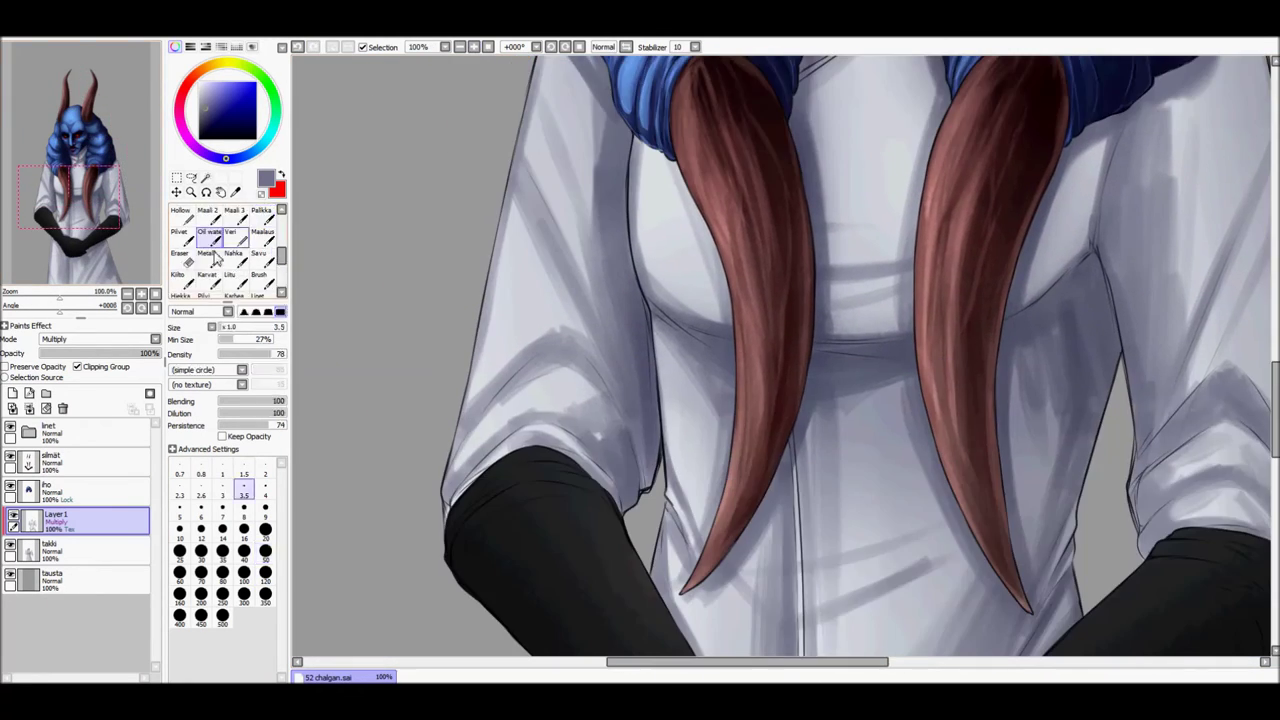
{"action": "left_click", "coordinate": [209, 232]}
{"action": "key", "text": "bracketright"}
{"action": "key", "text": "bracketright"}
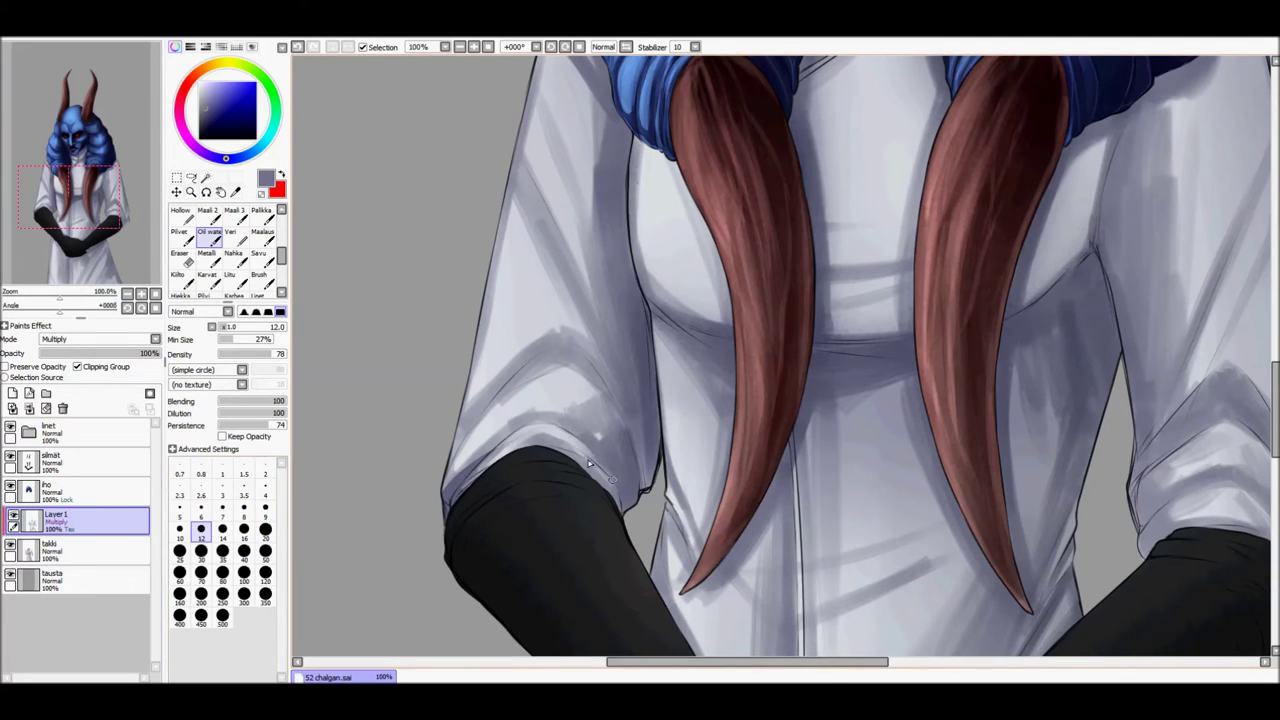
{"action": "key", "text": "bracketright"}
{"action": "key", "text": "bracketright"}
{"action": "key", "text": "bracketright"}
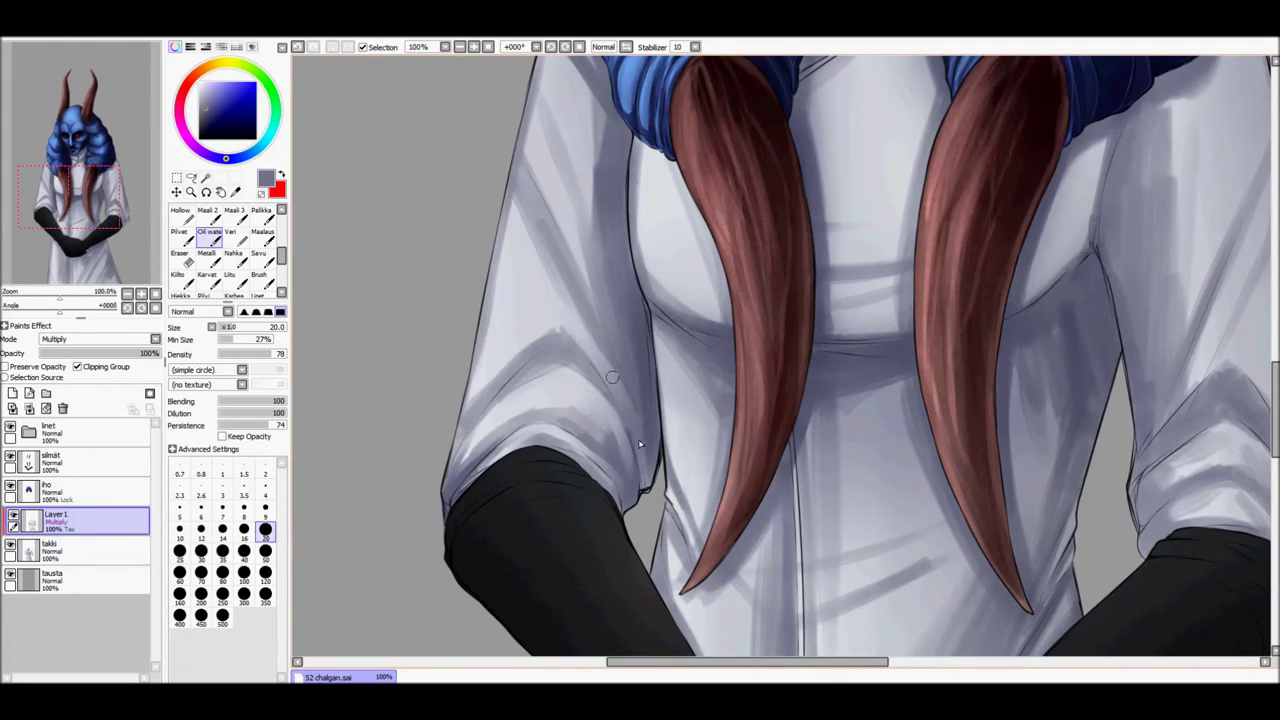
- Blend the shadows on the left upper sleeve and shoulder with the Oil water brush at size 20
{"action": "scroll", "coordinate": [551, 318], "scroll_direction": "up", "scroll_amount": 2}
{"action": "mouse_move", "coordinate": [595, 300]}
{"action": "left_mouse_down"}
{"action": "mouse_move", "coordinate": [615, 470]}
{"action": "mouse_move", "coordinate": [635, 480]}
{"action": "left_mouse_up"}
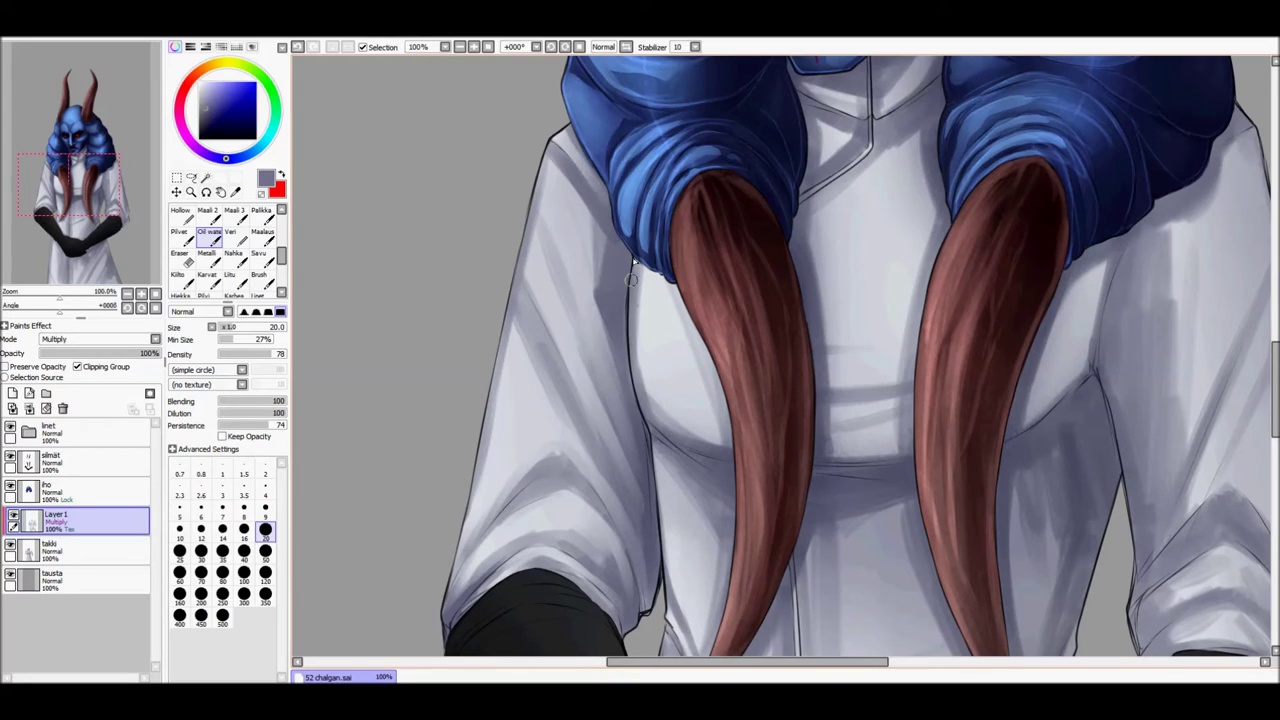
{"action": "left_click_drag", "start_coordinate": [575, 150], "coordinate": [600, 270]}
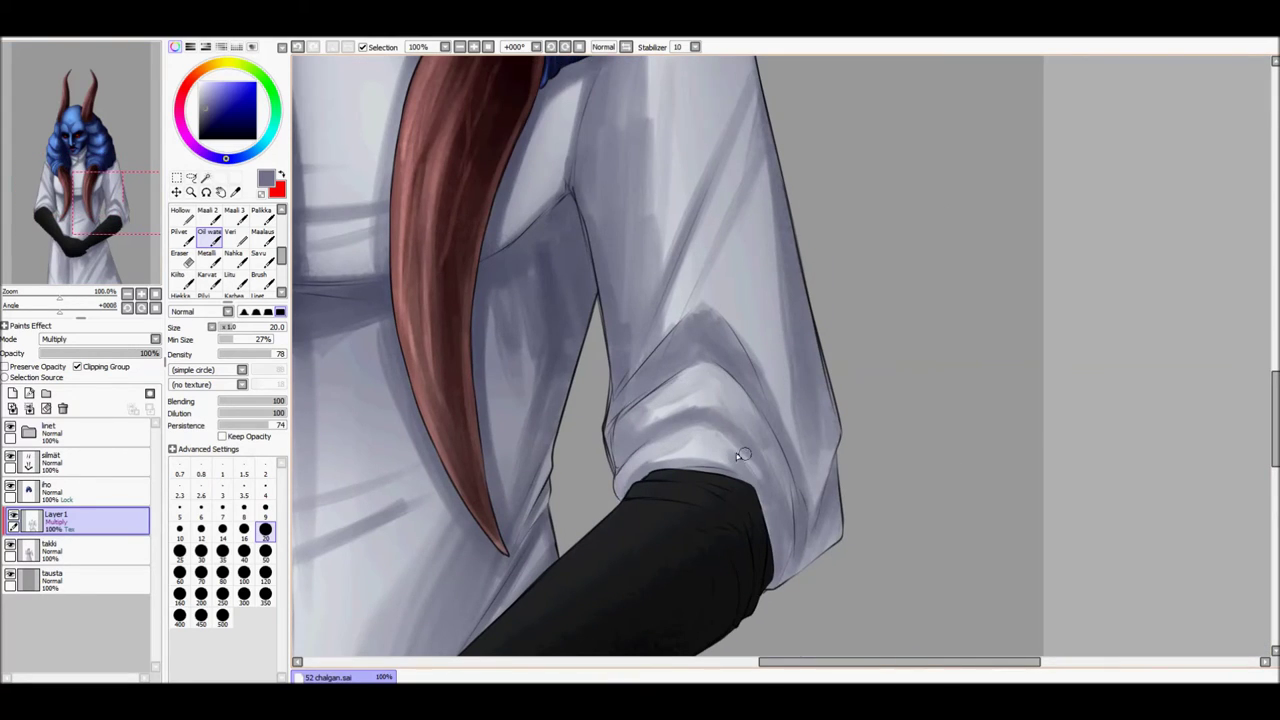
- Refine and blend the fold shadows at the right sleeve's cuff with the Oil water brush at size 9
{"action": "key", "text": "bracketleft"}
{"action": "key", "text": "bracketleft"}
{"action": "key", "text": "bracketleft"}
{"action": "key", "text": "bracketleft"}
{"action": "key", "text": "bracketleft"}
{"action": "scroll", "coordinate": [262, 250], "scroll_direction": "down", "scroll_amount": 1}
- Blend the right sleeve's elbow crease and upper folds with the Oil water brush at size 20
{"action": "left_click", "coordinate": [258, 285]}
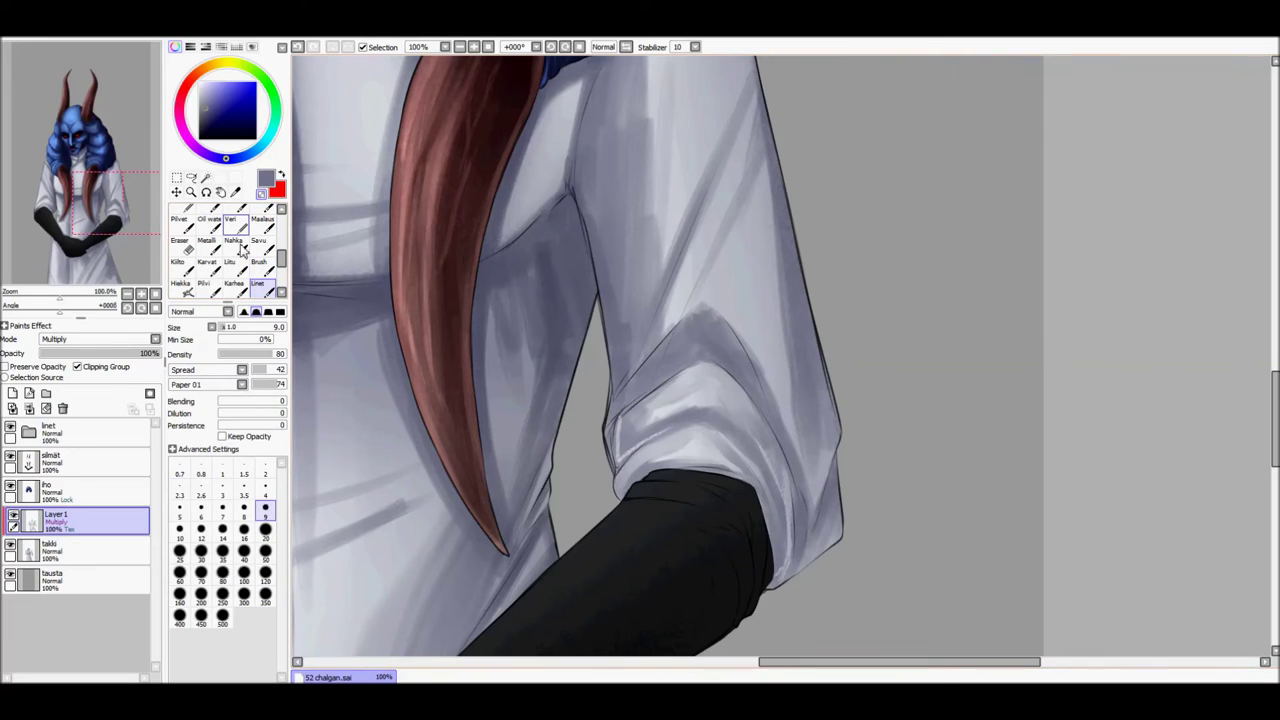
{"action": "scroll", "coordinate": [243, 248], "scroll_direction": "up", "scroll_amount": 1}
{"action": "left_click", "coordinate": [209, 245]}
{"action": "key", "text": "bracketright"}
{"action": "key", "text": "bracketright"}
{"action": "key", "text": "bracketright"}
{"action": "key", "text": "bracketright"}
{"action": "key", "text": "bracketright"}
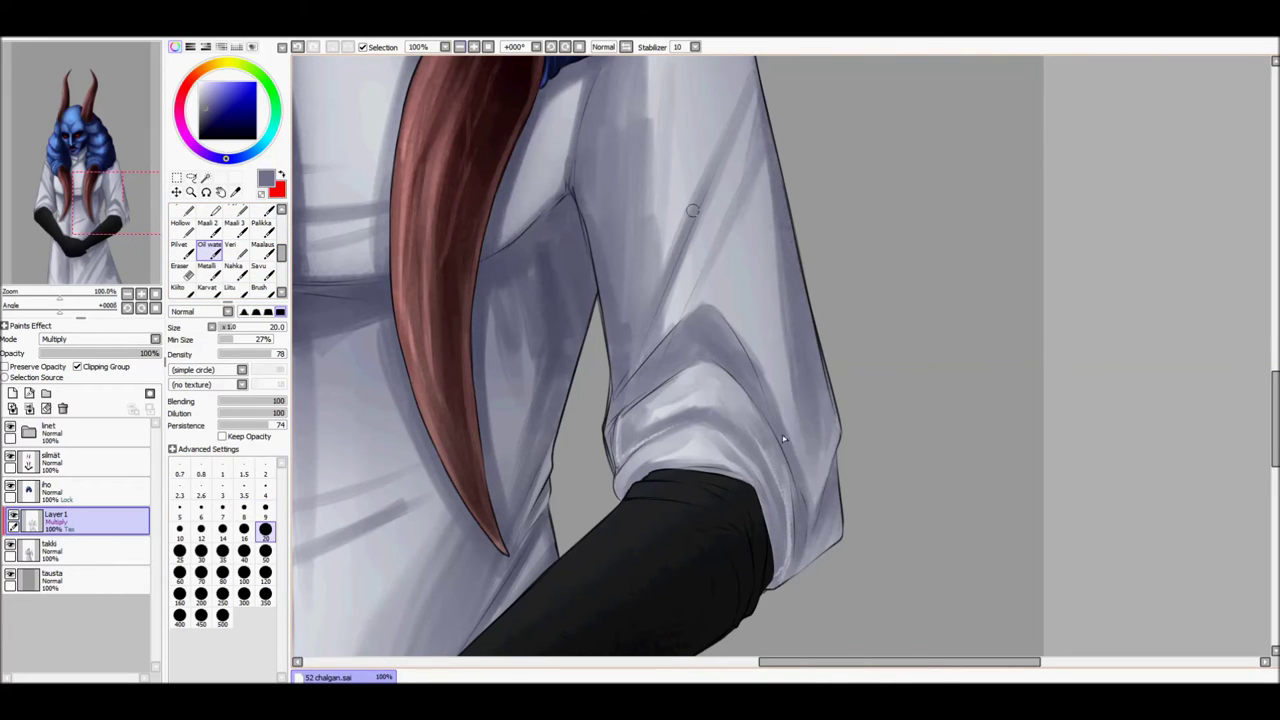
{"action": "left_click_drag", "start_coordinate": [855, 412], "coordinate": [1100, 470]}
- Soften the left sleeve's fold shadows with the Blur brush at size 35
{"action": "scroll", "coordinate": [456, 430], "scroll_direction": "down", "scroll_amount": 1}
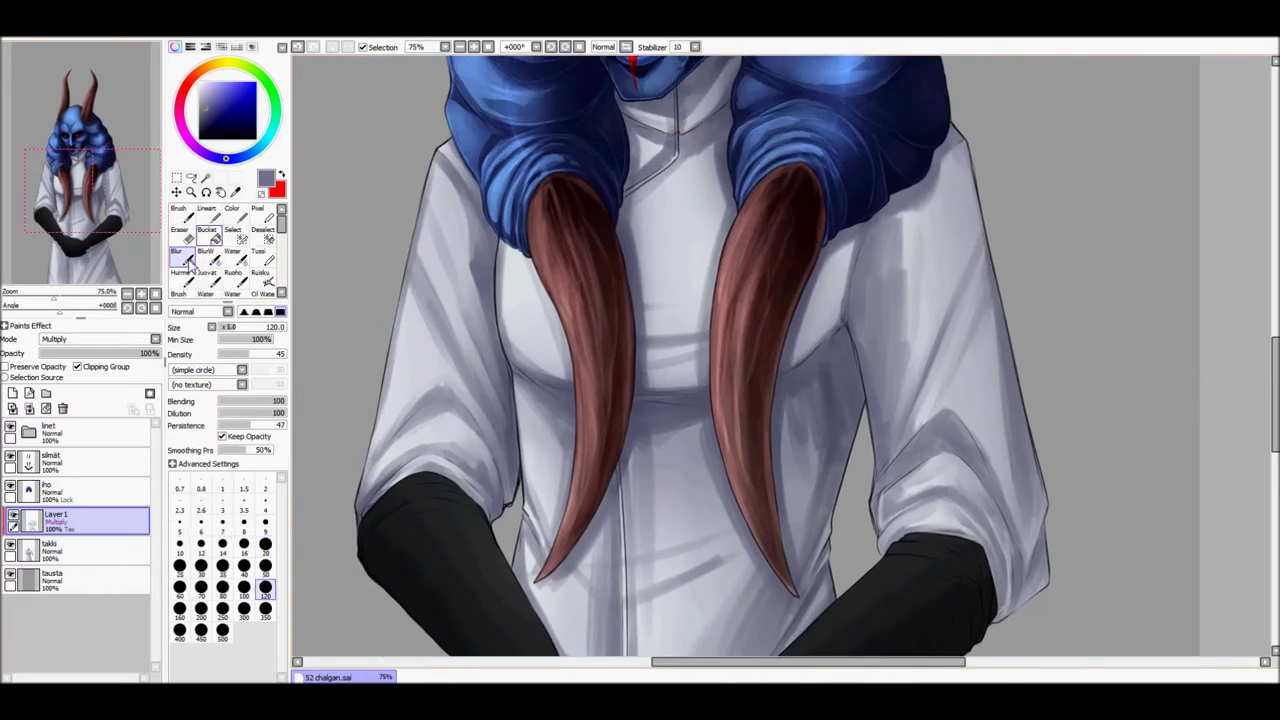
{"action": "key", "text": "bracketleft"}
{"action": "key", "text": "bracketleft"}
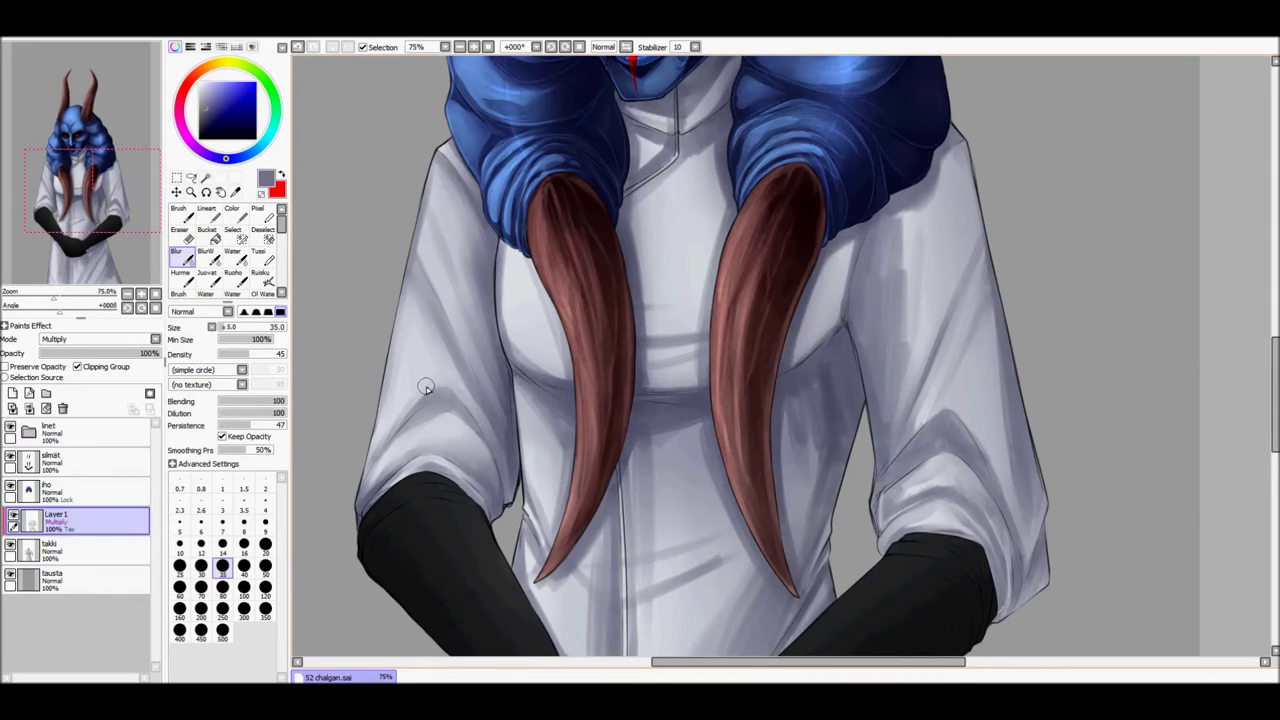
- Soften the collar shadows at size 20 and the right shoulder's shadow at size 50 with the Blur brush
{"action": "scroll", "coordinate": [418, 158], "scroll_direction": "up", "scroll_amount": 3}
{"action": "key", "text": "bracketleft"}
{"action": "key", "text": "bracketleft"}
{"action": "key", "text": "bracketleft"}
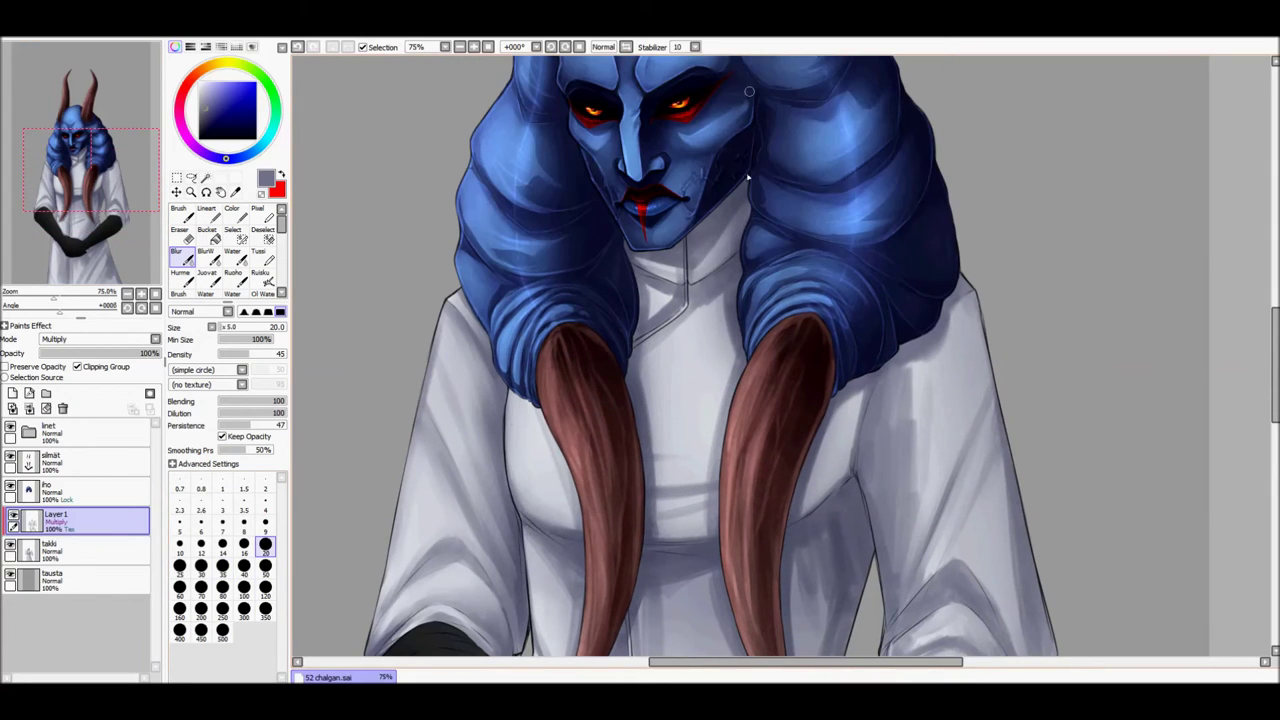
{"action": "key", "text": "bracketright"}
{"action": "key", "text": "bracketright"}
{"action": "key", "text": "bracketright"}
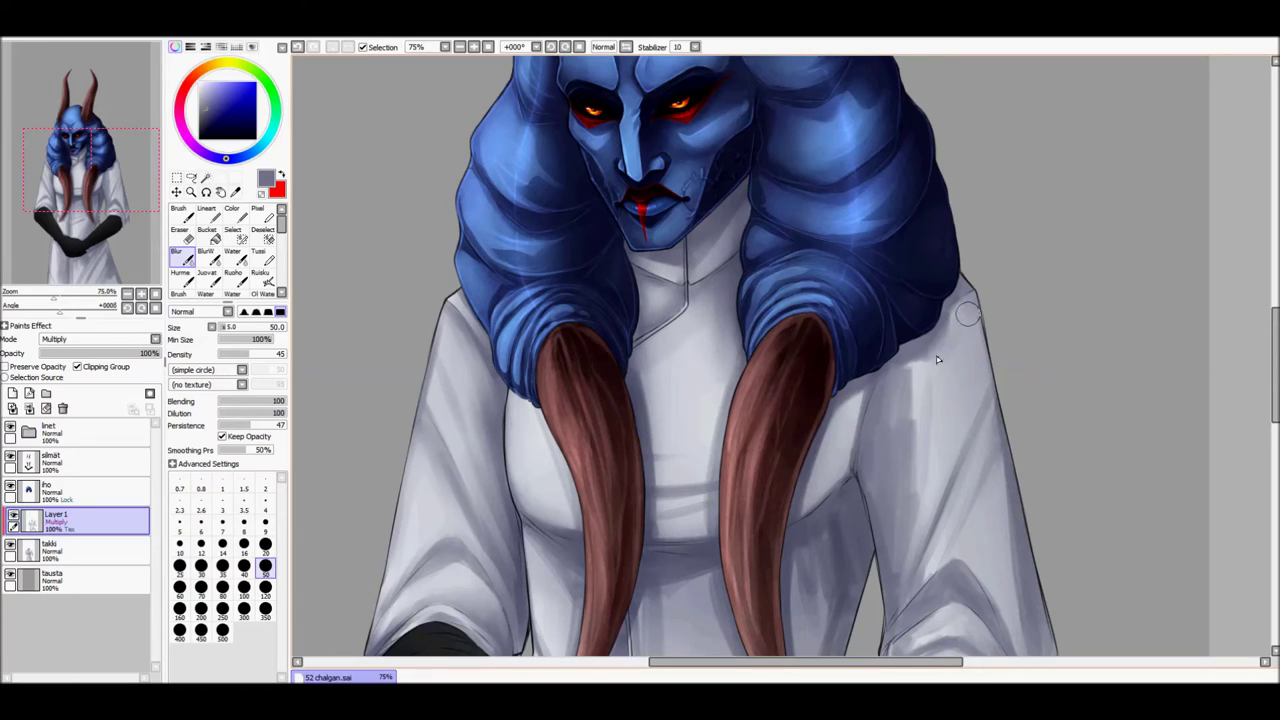
- Blur the chest shadows between the lower horns at size 35 and the right upper sleeve's shadows at size 50
{"action": "scroll", "coordinate": [720, 330], "scroll_direction": "down", "scroll_amount": 3}
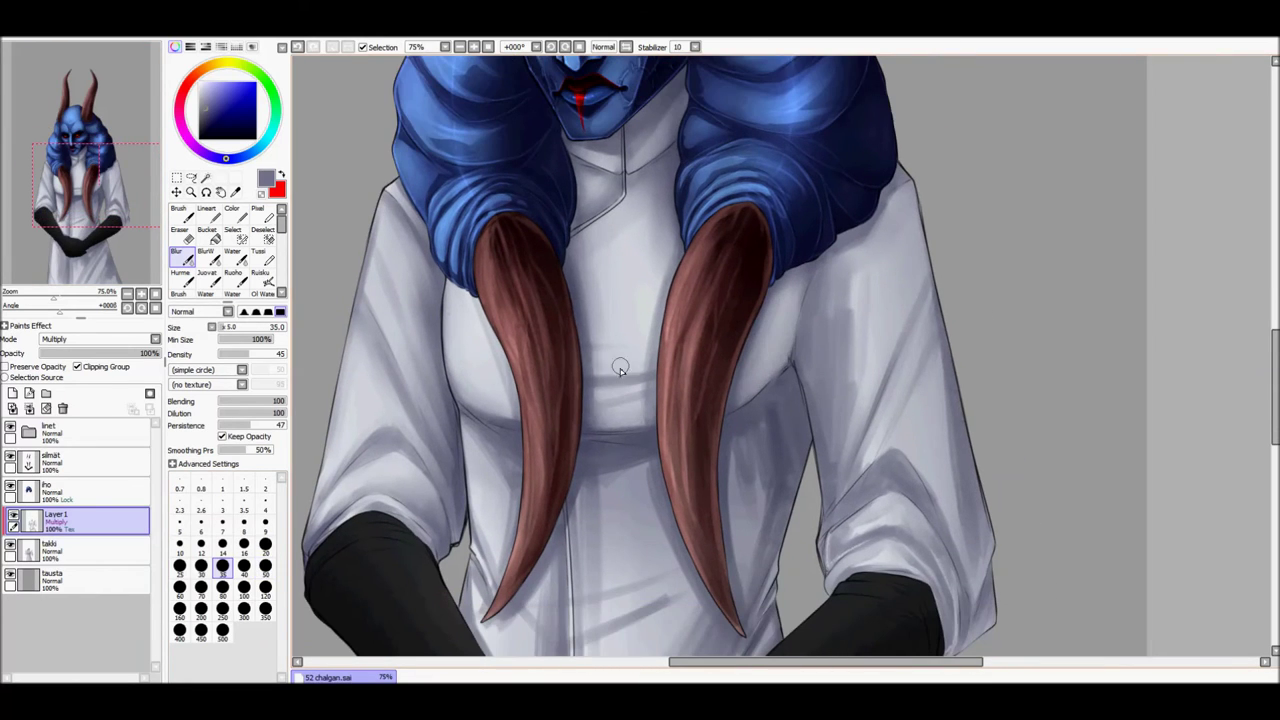
{"action": "scroll", "coordinate": [640, 345], "scroll_direction": "down", "scroll_amount": 2}
{"action": "scroll", "coordinate": [640, 345], "scroll_direction": "right", "scroll_amount": 1}
{"action": "key", "text": "bracketright"}
{"action": "key", "text": "bracketright"}
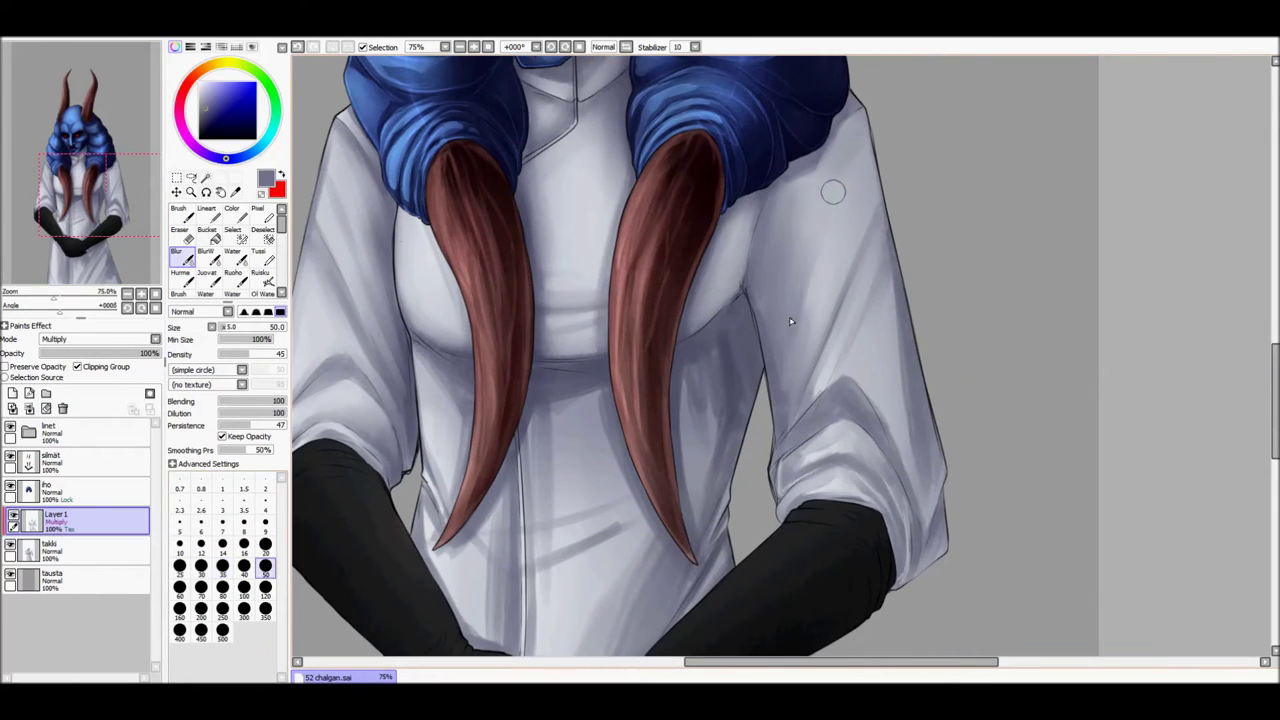
- Smooth the shading on the torso's right side and the right sleeve's elbow, using the Blur brush up to size 40
{"action": "scroll", "coordinate": [790, 321], "scroll_direction": "down", "scroll_amount": 1}
{"action": "scroll", "coordinate": [790, 321], "scroll_direction": "left", "scroll_amount": 1}
{"action": "key", "text": "bracketleft"}
{"action": "key", "text": "bracketleft"}
{"action": "key", "text": "bracketleft"}
{"action": "key", "text": "bracketleft"}
{"action": "key", "text": "bracketleft"}
{"action": "key", "text": "bracketright"}
{"action": "key", "text": "bracketright"}
{"action": "key", "text": "bracketright"}
{"action": "key", "text": "bracketright"}
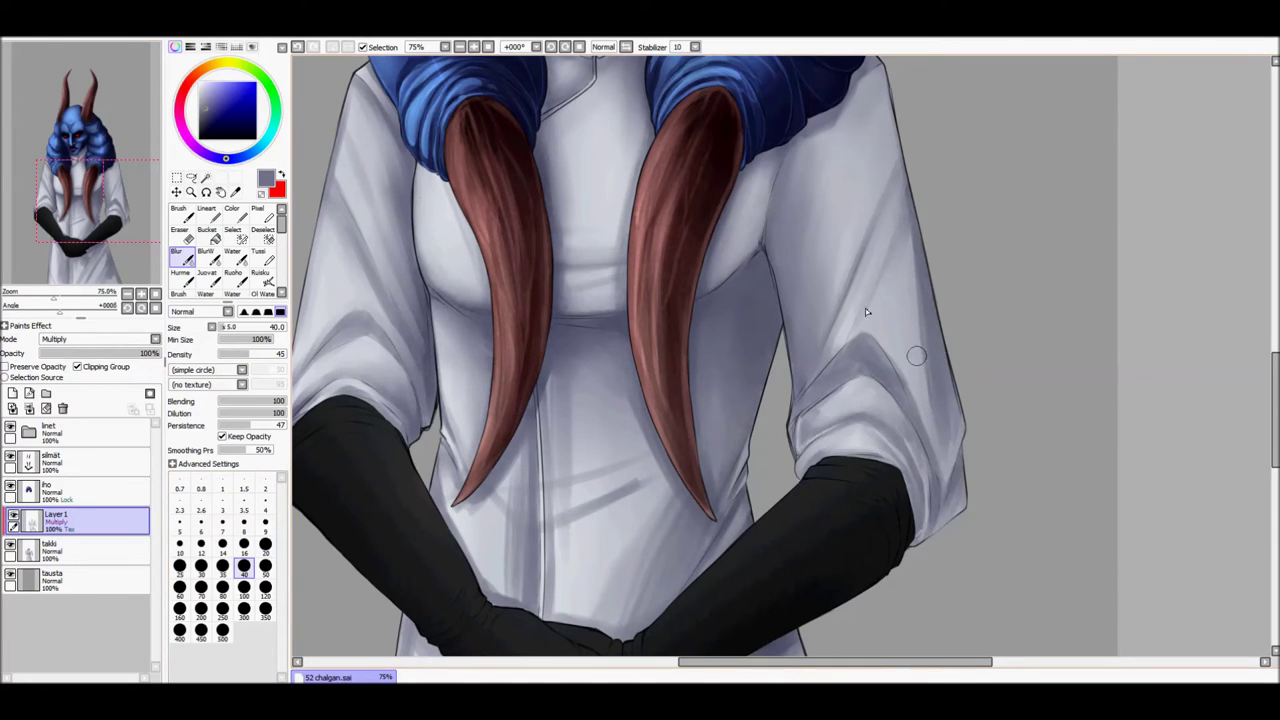
- Blur the waist's diagonal folds and the shadows along the coat's centre seam above the hands
{"action": "scroll", "coordinate": [570, 344], "scroll_direction": "down", "scroll_amount": 1}
{"action": "scroll", "coordinate": [570, 344], "scroll_direction": "left", "scroll_amount": 1}
{"action": "left_click_drag", "start_coordinate": [570, 445], "coordinate": [600, 545]}
{"action": "mouse_move", "coordinate": [605, 478]}
{"action": "left_mouse_down"}
{"action": "mouse_move", "coordinate": [490, 440]}
{"action": "mouse_move", "coordinate": [543, 325]}
{"action": "left_mouse_up"}
{"action": "key", "text": "bracketleft"}
{"action": "key", "text": "bracketleft"}
{"action": "key", "text": "bracketleft"}
{"action": "key", "text": "bracketleft"}
{"action": "key", "text": "bracketleft"}
{"action": "key", "text": "bracketleft"}
{"action": "key", "text": "bracketleft"}
{"action": "key", "text": "bracketleft"}
{"action": "scroll", "coordinate": [571, 471], "scroll_direction": "down", "scroll_amount": 2}
{"action": "key", "text": "minus"}
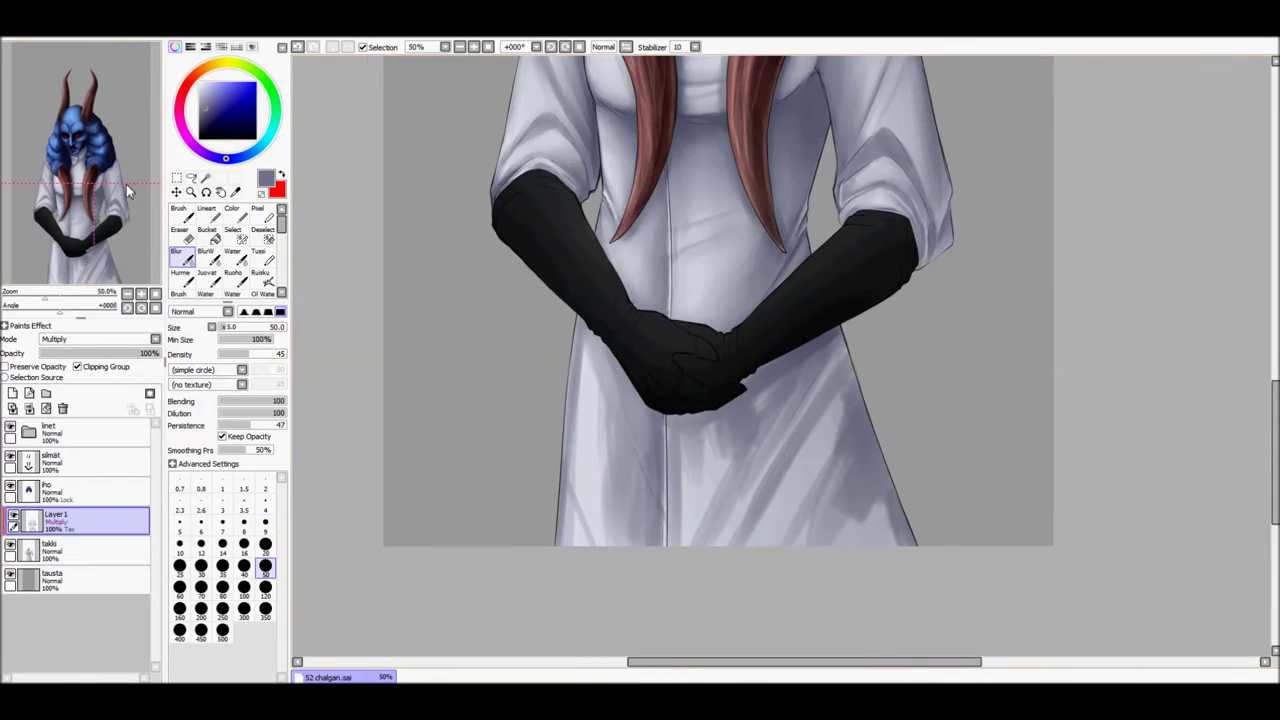
- Smooth the skirt's diagonal fold shadows below the clasped hands with the Blur brush at size 50
{"action": "scroll", "coordinate": [571, 400], "scroll_direction": "right", "scroll_amount": 1}
{"action": "key", "text": "bracketright"}
{"action": "key", "text": "bracketright"}
{"action": "key", "text": "bracketright"}
{"action": "key", "text": "bracketright"}
{"action": "key", "text": "bracketright"}
{"action": "key", "text": "bracketright"}
{"action": "key", "text": "bracketright"}
{"action": "key", "text": "bracketright"}
{"action": "key", "text": "bracketright"}
{"action": "key", "text": "bracketright"}
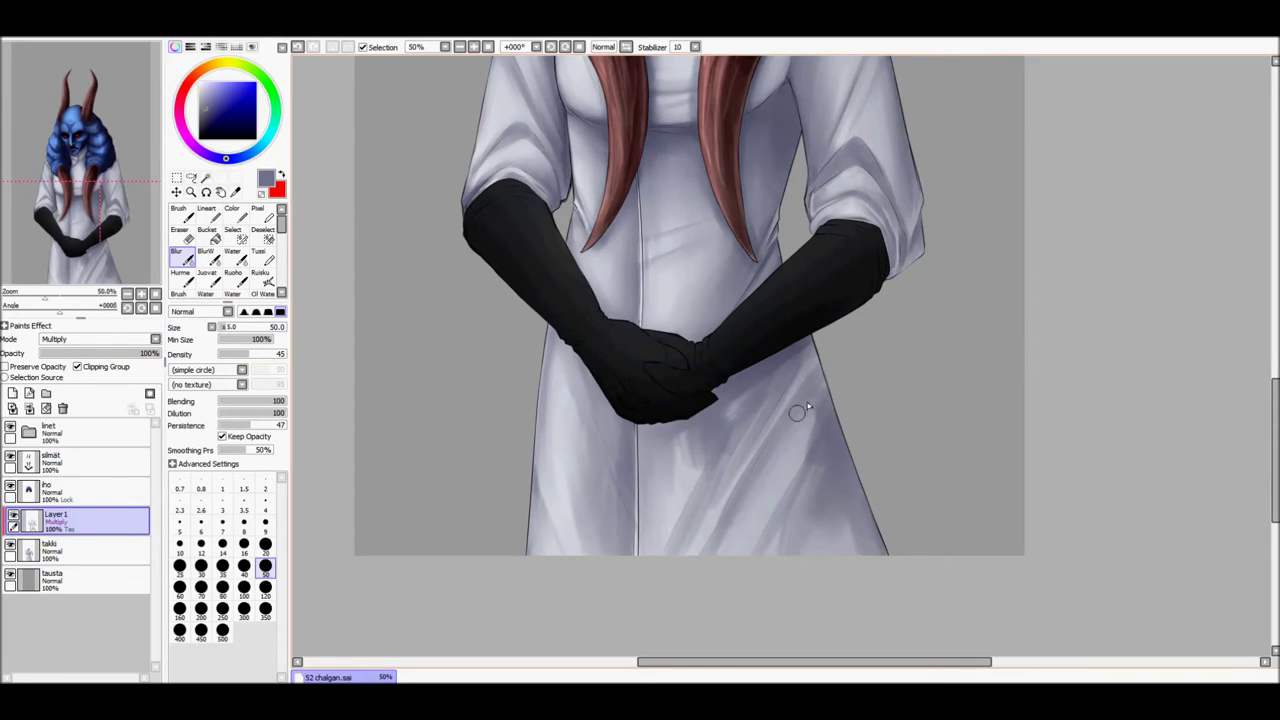
- Sharpen the collar's fold shadows with thin strokes of the Linet brush at size 9
{"action": "key", "text": "b"}
{"action": "left_click", "coordinate": [445, 47]}
{"action": "left_click", "coordinate": [459, 47]}
{"action": "scroll", "coordinate": [690, 300], "scroll_direction": "up", "scroll_amount": 2}
{"action": "scroll", "coordinate": [225, 250], "scroll_direction": "down", "scroll_amount": 2}
{"action": "left_click", "coordinate": [258, 254]}
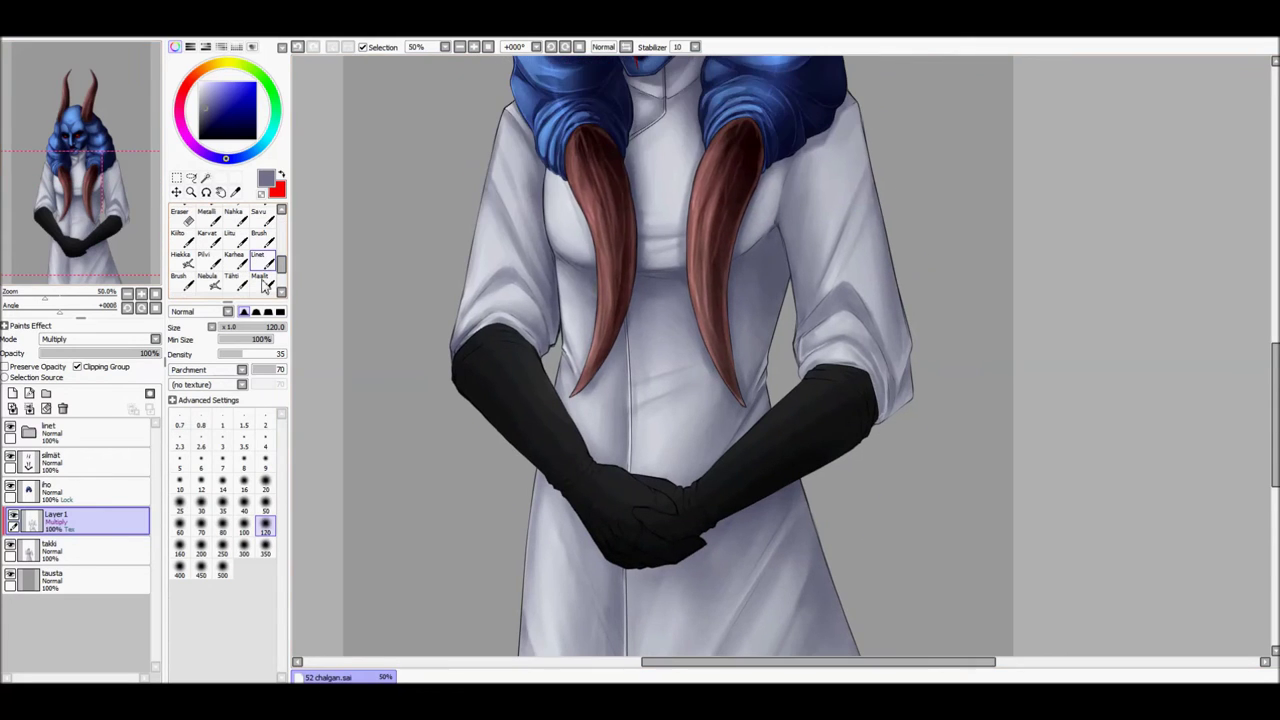
{"action": "left_click", "coordinate": [470, 47]}
{"action": "scroll", "coordinate": [728, 343], "scroll_direction": "up", "scroll_amount": 5}
{"action": "scroll", "coordinate": [728, 343], "scroll_direction": "down", "scroll_amount": 2}
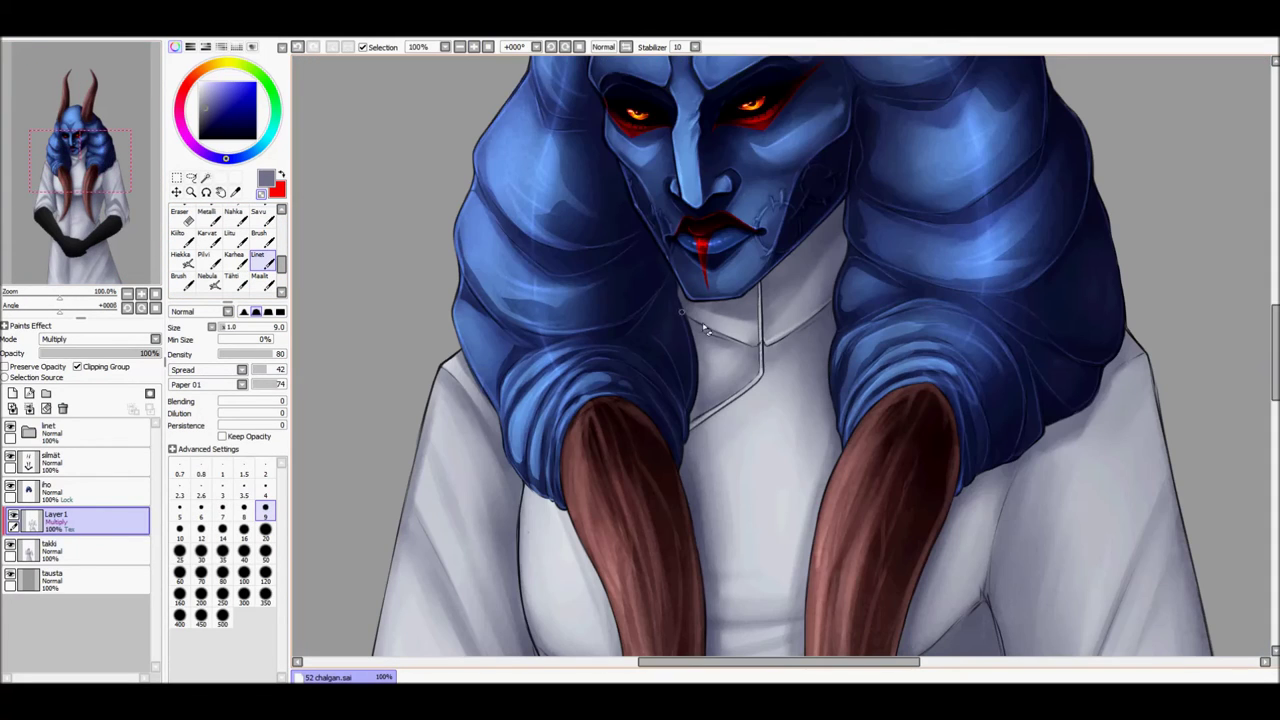
{"action": "scroll", "coordinate": [603, 247], "scroll_direction": "down", "scroll_amount": 3}
- Define the edge and creases of the left shoulder and upper sleeve with the Linet brush at size 9
{"action": "left_click", "coordinate": [474, 48]}
{"action": "left_click", "coordinate": [474, 48]}
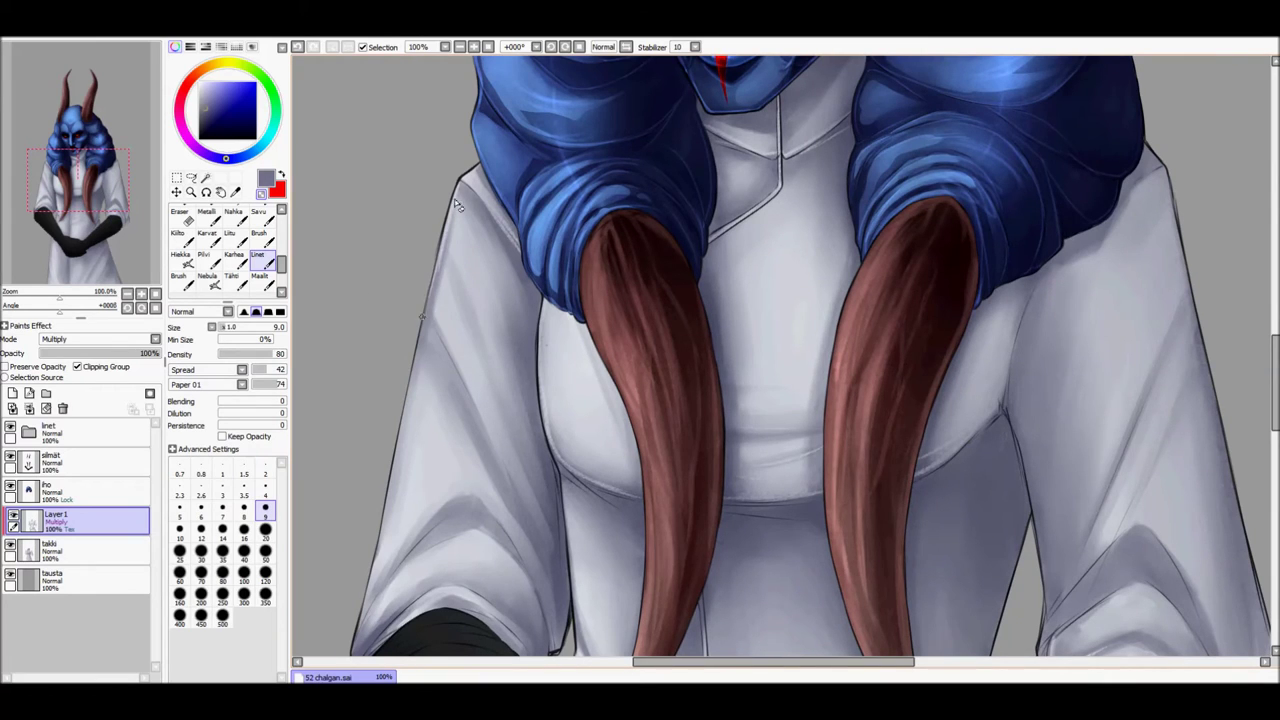
{"action": "left_click_drag", "start_coordinate": [449, 232], "coordinate": [509, 152]}
{"action": "scroll", "coordinate": [230, 245], "scroll_direction": "down", "scroll_amount": 1}
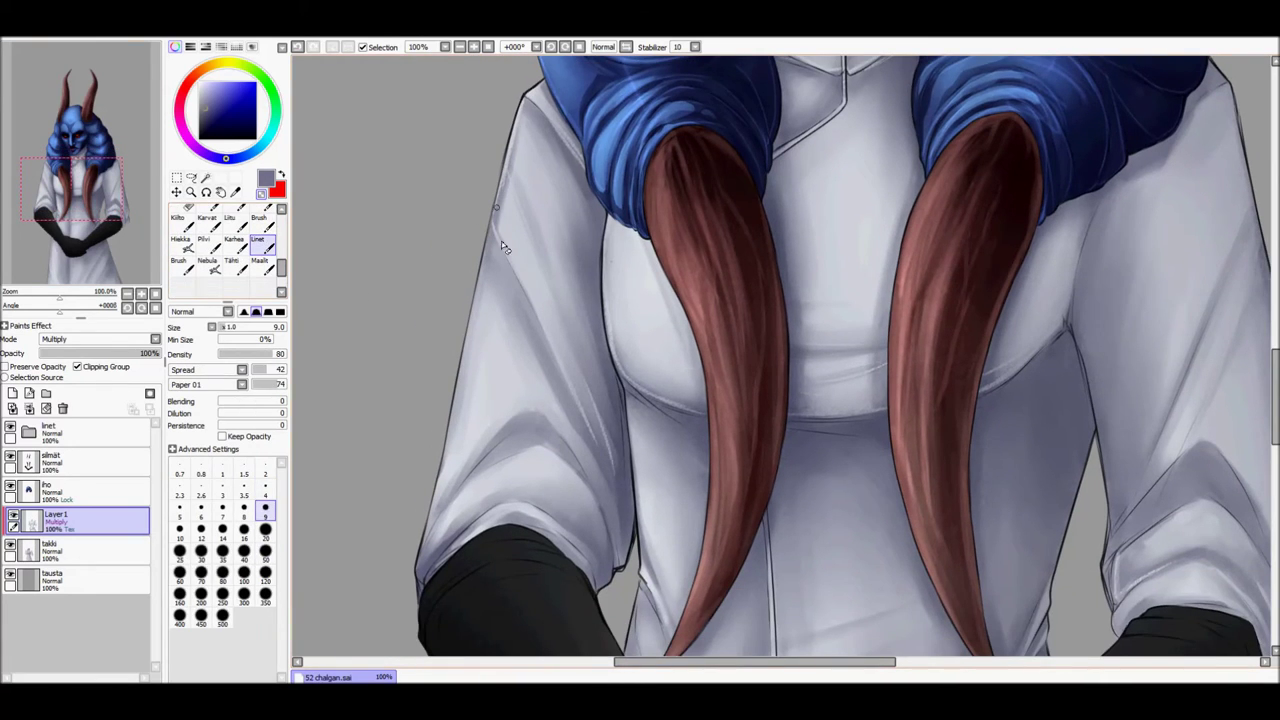
- Draw thin crease lines on the left sleeve's elbow folds at size 4 and along its cuff at size 6
{"action": "scroll", "coordinate": [474, 284], "scroll_direction": "down", "scroll_amount": 1}
{"action": "key", "text": "bracketleft"}
{"action": "key", "text": "bracketleft"}
{"action": "key", "text": "bracketleft"}
{"action": "key", "text": "bracketleft"}
{"action": "key", "text": "bracketleft"}
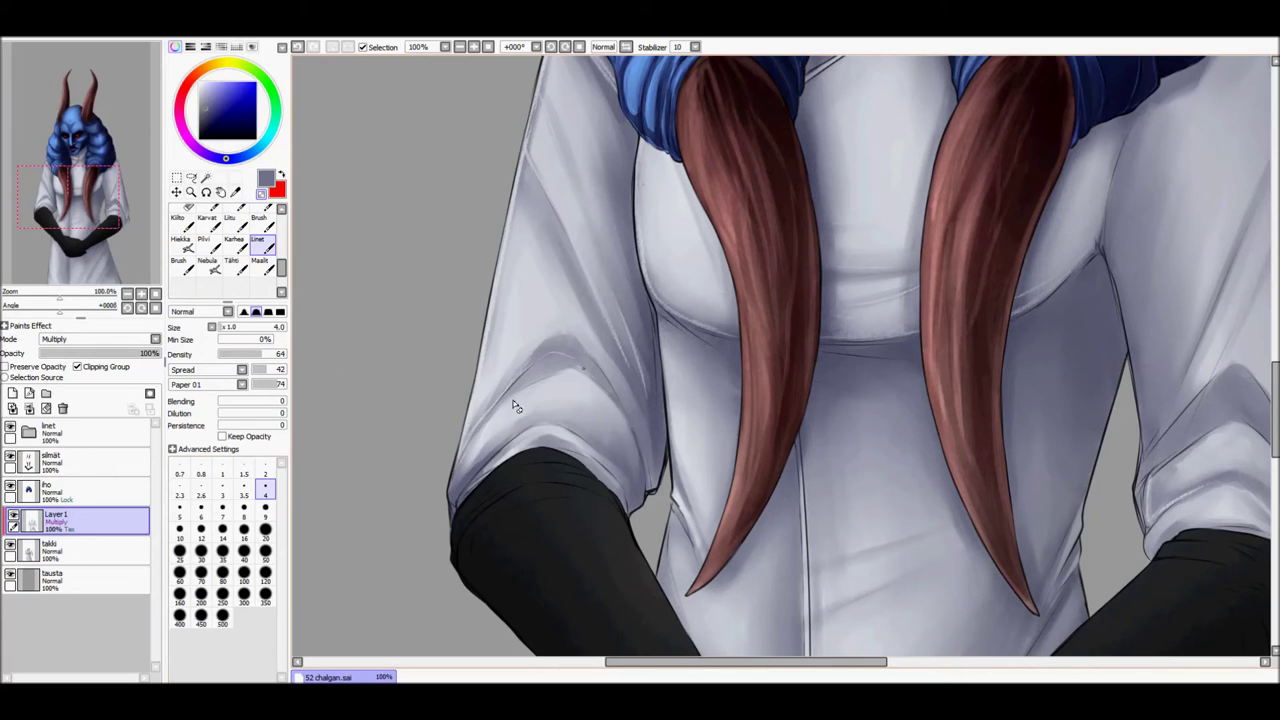
{"action": "key", "text": "bracketright"}
{"action": "key", "text": "bracketright"}
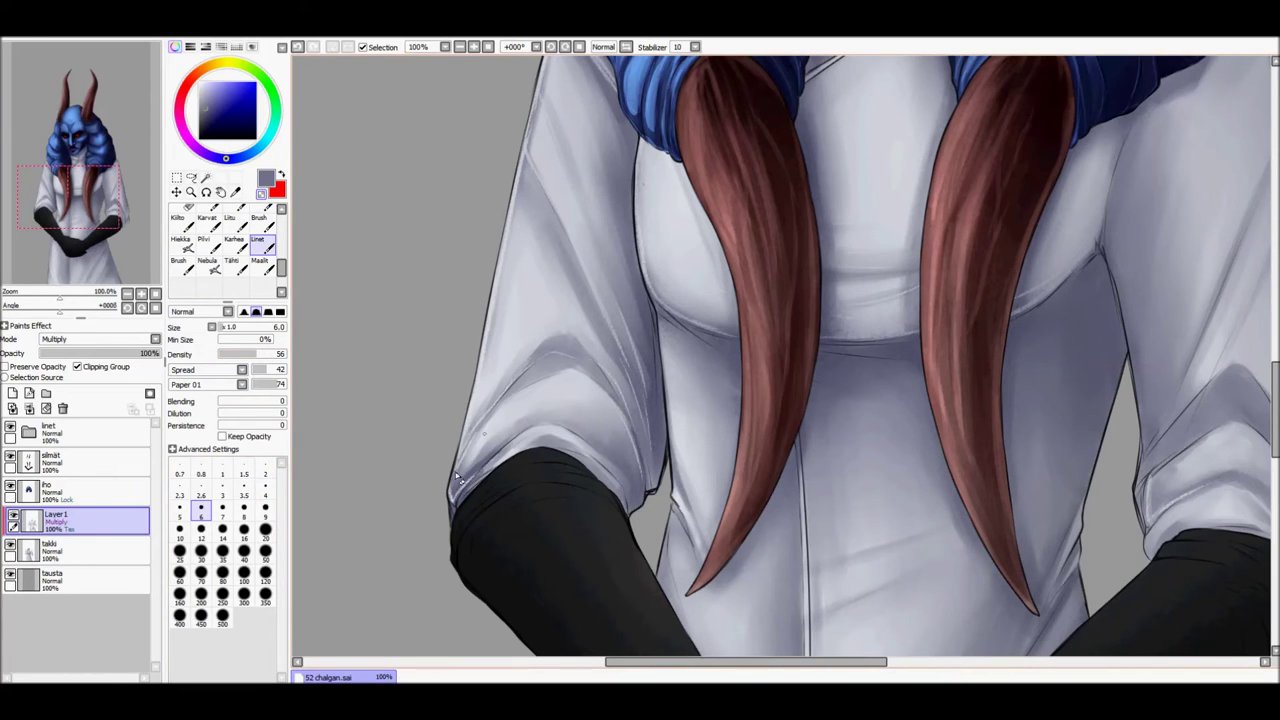
{"action": "scroll", "coordinate": [622, 378], "scroll_direction": "down", "scroll_amount": 2}
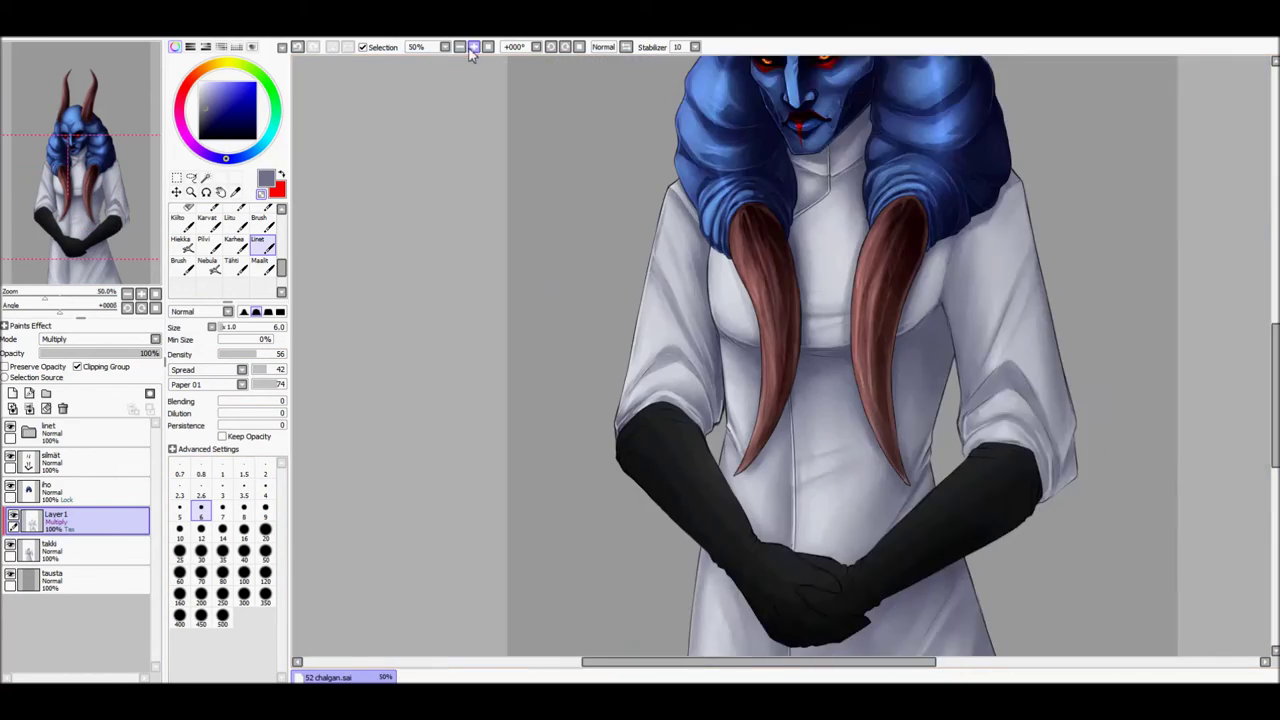
- Sharpen the fold lines at the waist and on the skirt with the Linet brush at size 6
{"action": "scroll", "coordinate": [634, 358], "scroll_direction": "up", "scroll_amount": 1}
{"action": "scroll", "coordinate": [505, 205], "scroll_direction": "down", "scroll_amount": 1}
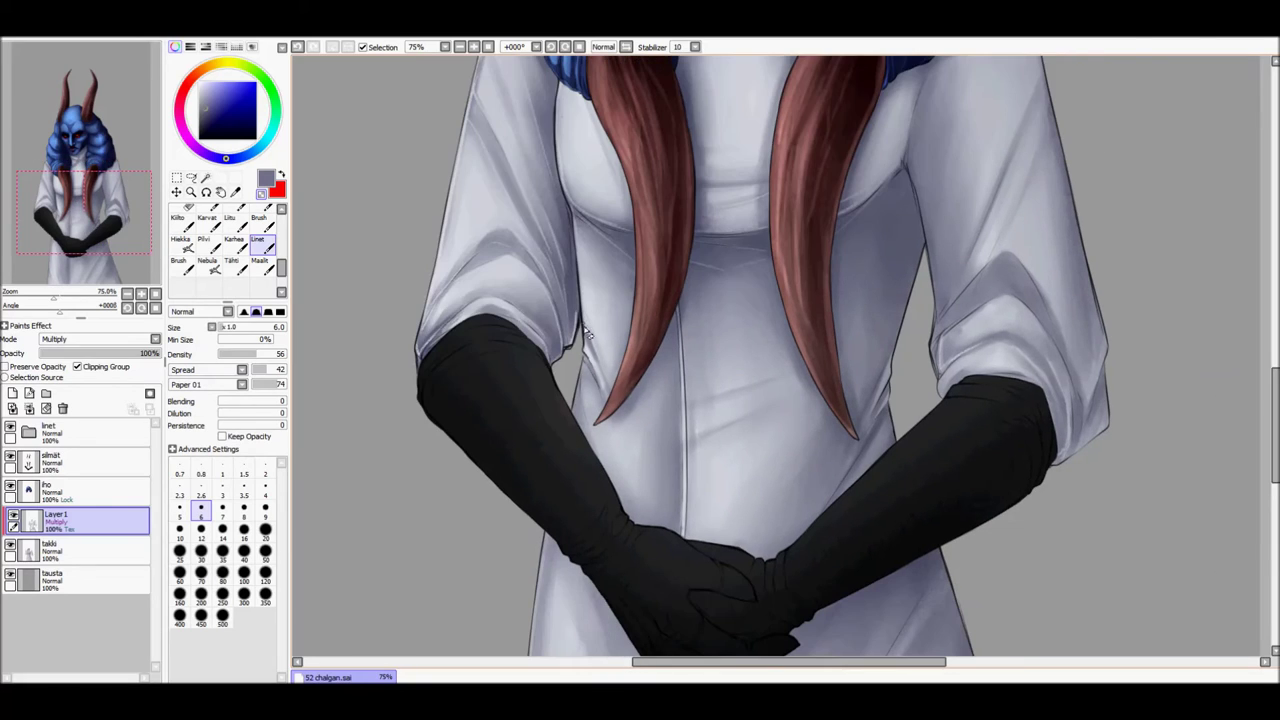
{"action": "scroll", "coordinate": [690, 360], "scroll_direction": "down", "scroll_amount": 1}
{"action": "left_click_drag", "start_coordinate": [113, 206], "coordinate": [116, 228]}
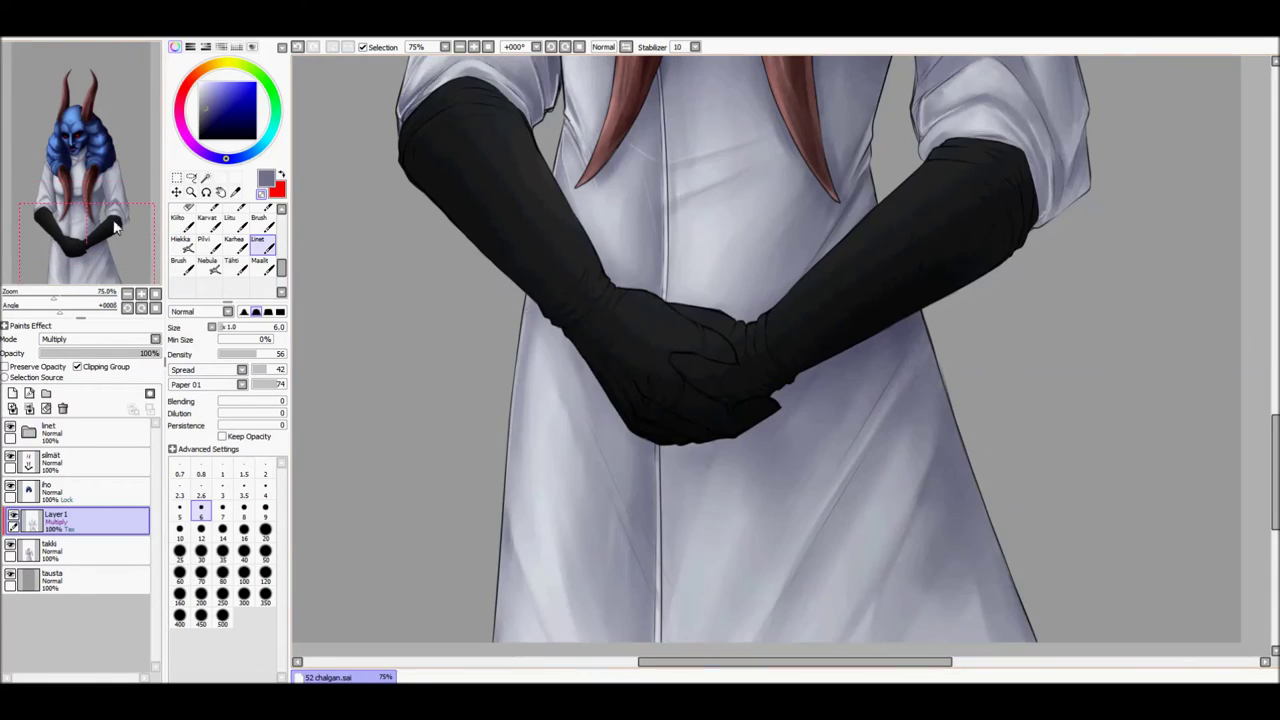
{"action": "scroll", "coordinate": [505, 572], "scroll_direction": "down", "scroll_amount": 1}
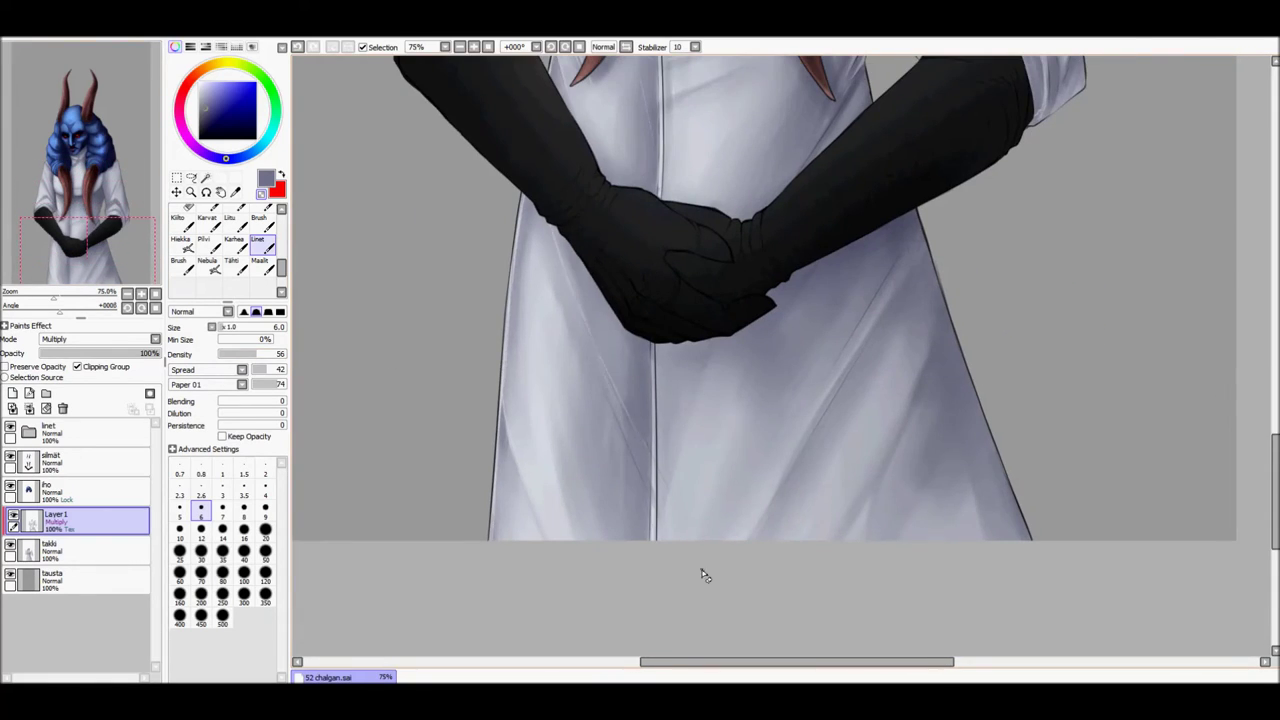
- Add thin crease lines to the right sleeve from the shoulder to the cuff with the Linet brush at size 6
{"action": "scroll", "coordinate": [617, 579], "scroll_direction": "up", "scroll_amount": 4}
{"action": "scroll", "coordinate": [648, 277], "scroll_direction": "up", "scroll_amount": 1}
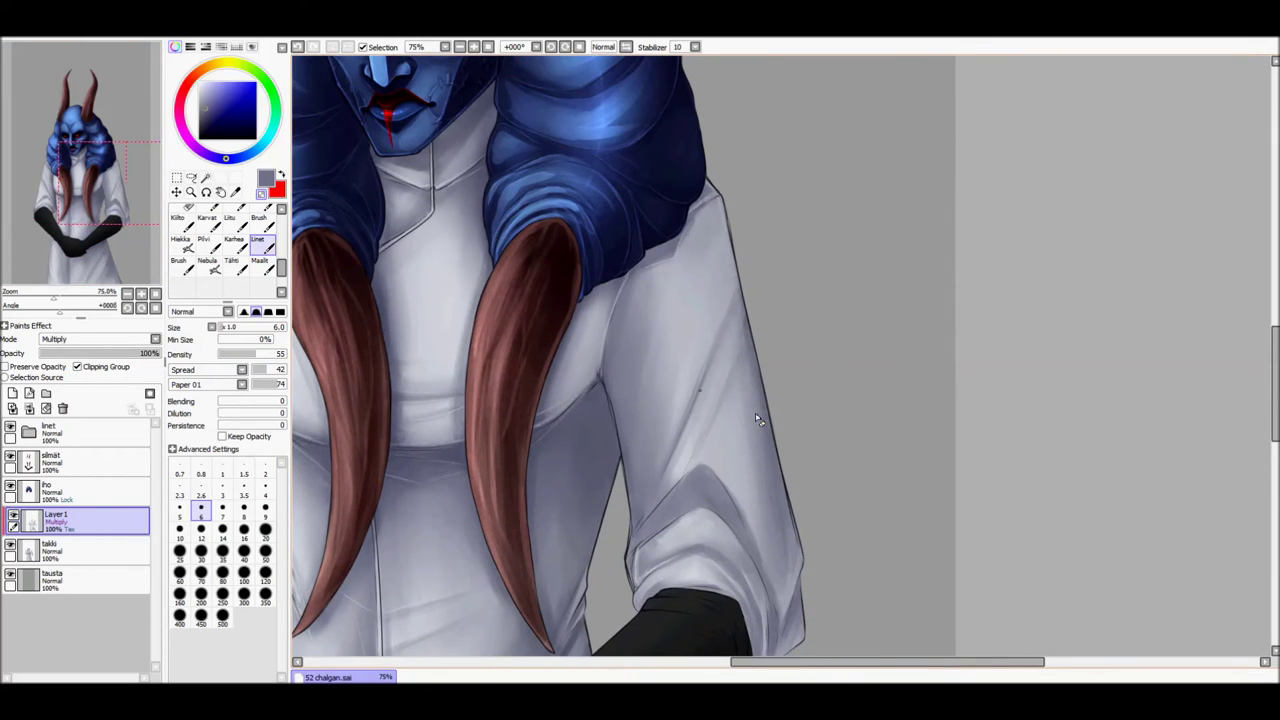
{"action": "scroll", "coordinate": [619, 435], "scroll_direction": "down", "scroll_amount": 1}
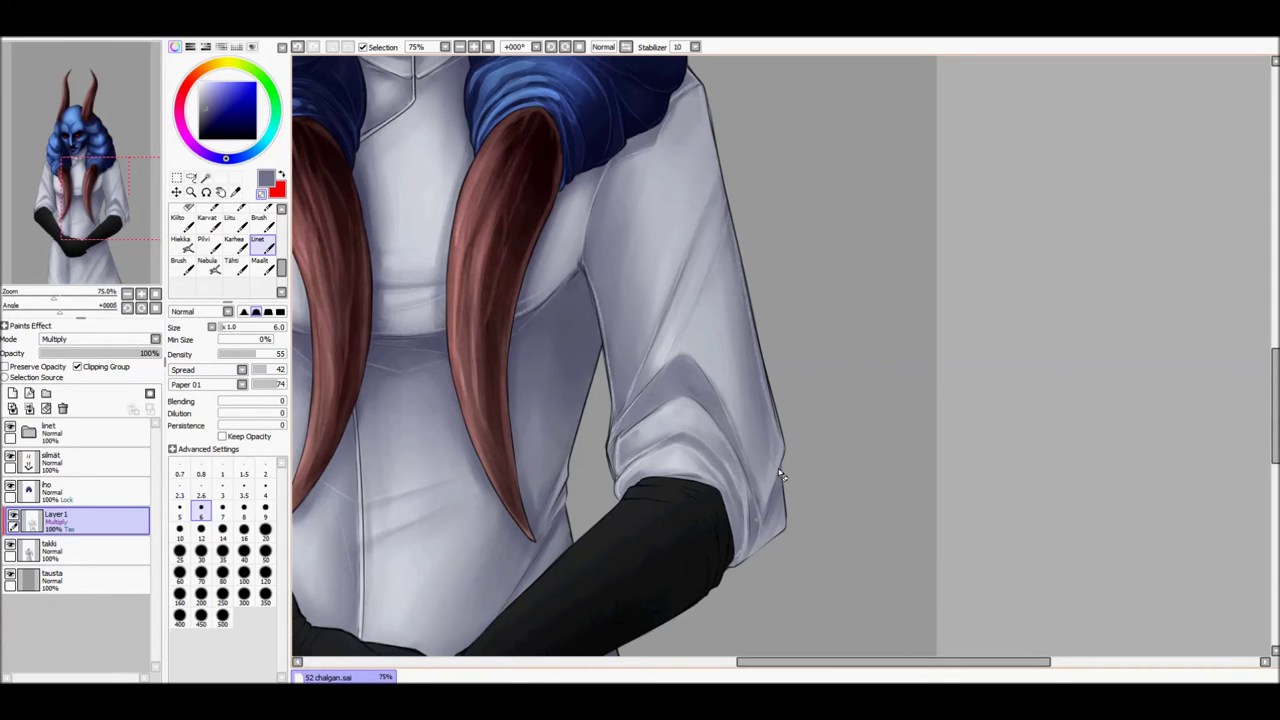
{"action": "left_click_drag", "start_coordinate": [543, 537], "coordinate": [658, 437]}
{"action": "scroll", "coordinate": [595, 548], "scroll_direction": "up", "scroll_amount": 1}
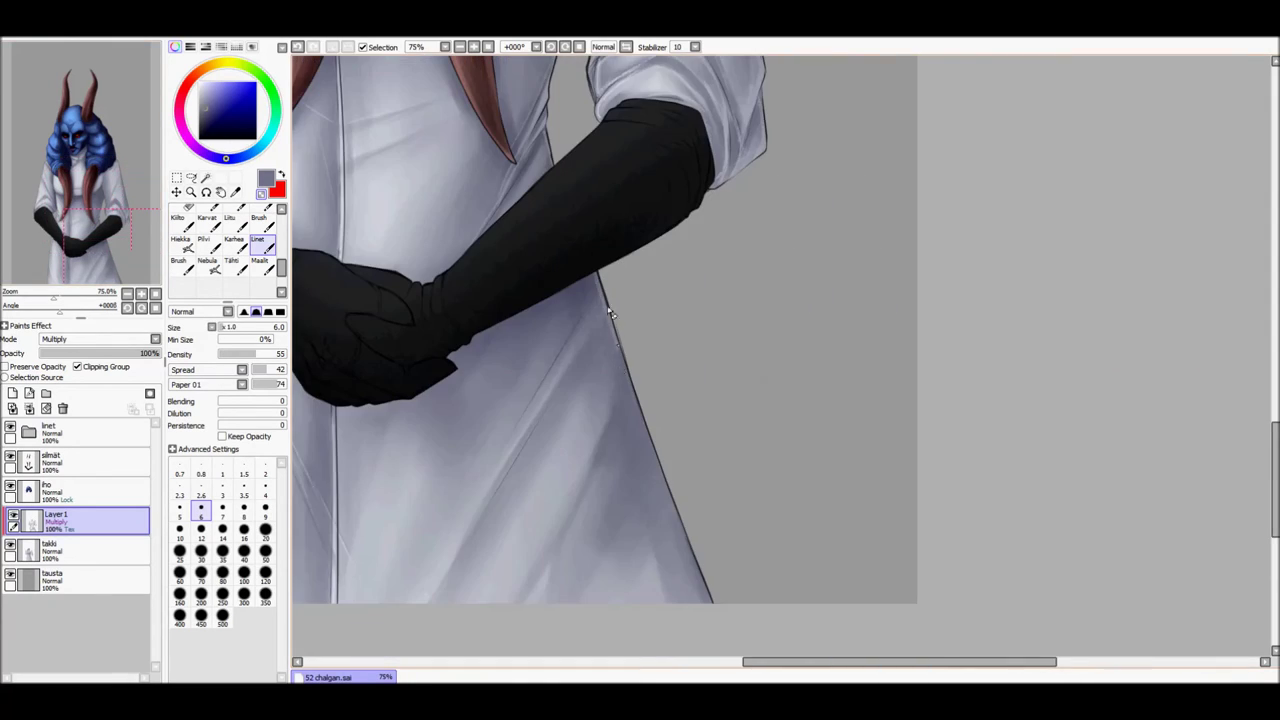
- Accent the folds and outer edge of the skirt's right side with the Linet brush at size 9
{"action": "key", "text": "bracketright"}
{"action": "key", "text": "bracketright"}
{"action": "key", "text": "bracketright"}
{"action": "scroll", "coordinate": [671, 509], "scroll_direction": "down", "scroll_amount": 2}
{"action": "scroll", "coordinate": [703, 378], "scroll_direction": "down", "scroll_amount": 1}
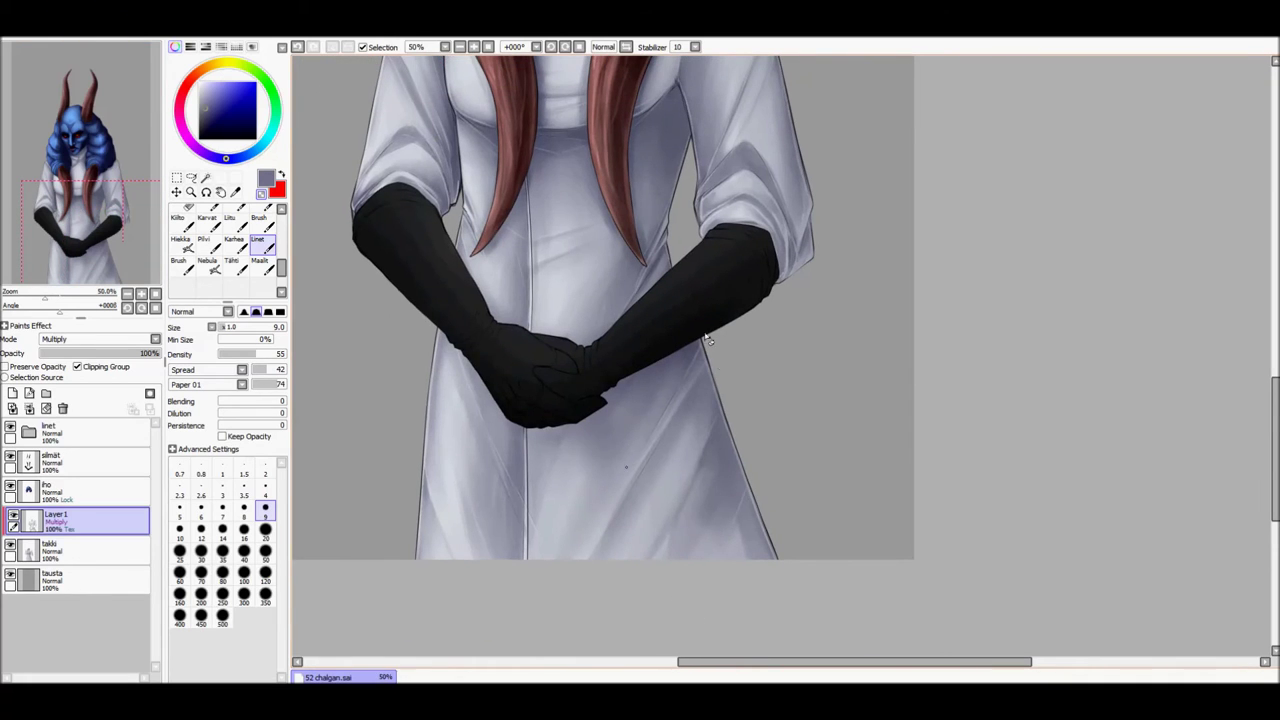
{"action": "left_click", "coordinate": [473, 47]}
{"action": "left_click", "coordinate": [459, 47]}
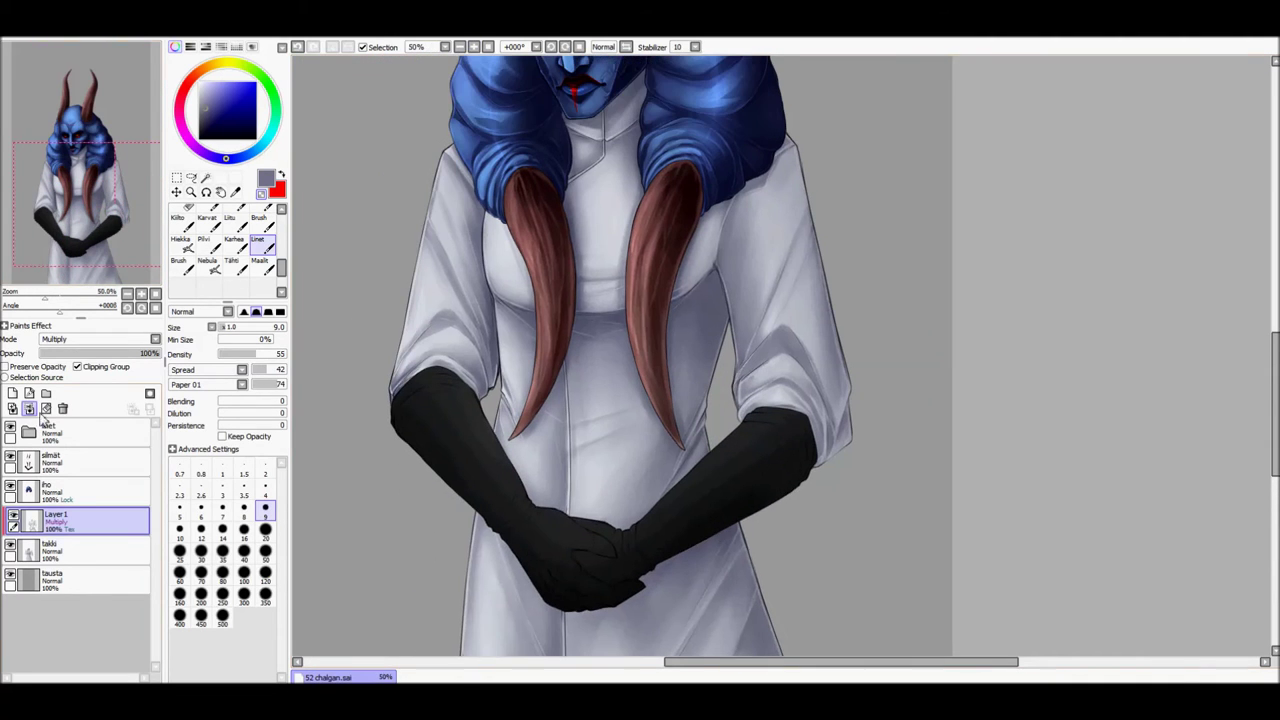
- Airbrush soft grey on the coat with the Ruisku brush at size 300 and merge the Multiply shading layer into takki
{"action": "scroll", "coordinate": [640, 360], "scroll_direction": "up", "scroll_amount": 2}
{"action": "left_click", "coordinate": [12, 393]}
{"action": "left_click", "coordinate": [243, 553]}
{"action": "left_click_drag", "start_coordinate": [450, 280], "coordinate": [470, 420]}
{"action": "left_click_drag", "start_coordinate": [98, 206], "coordinate": [100, 208]}
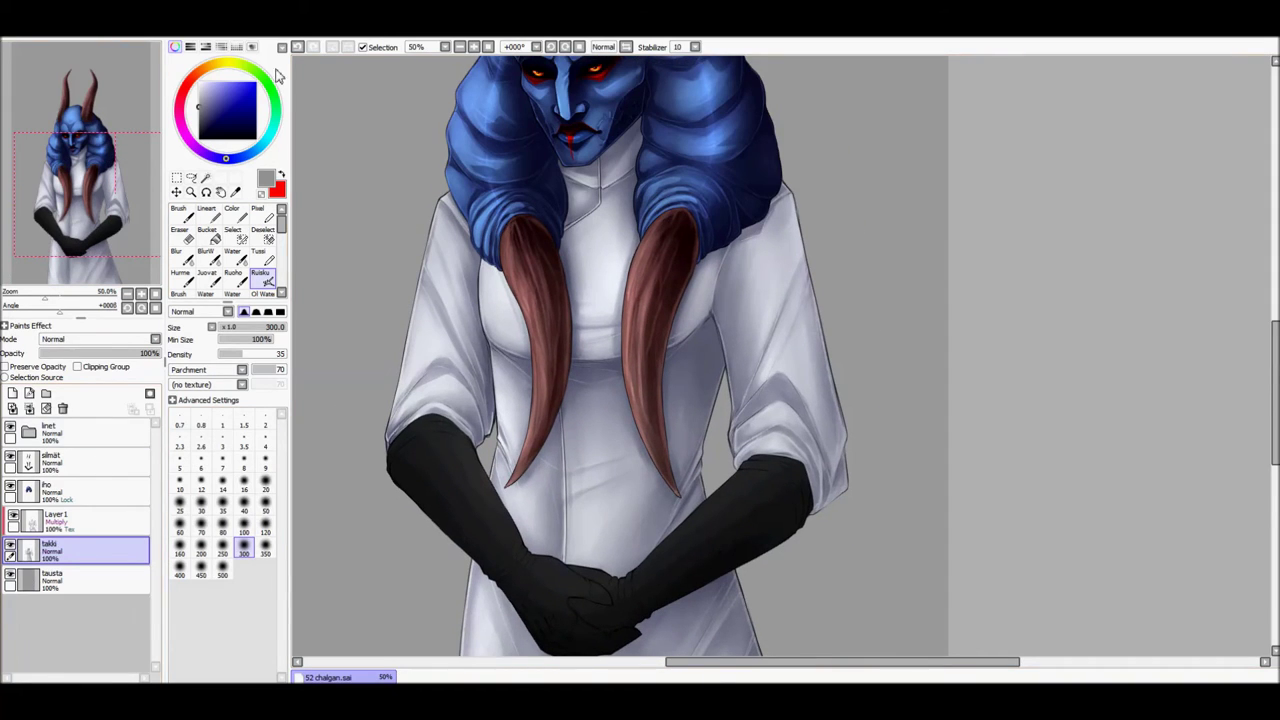
{"action": "left_click", "coordinate": [29, 409]}
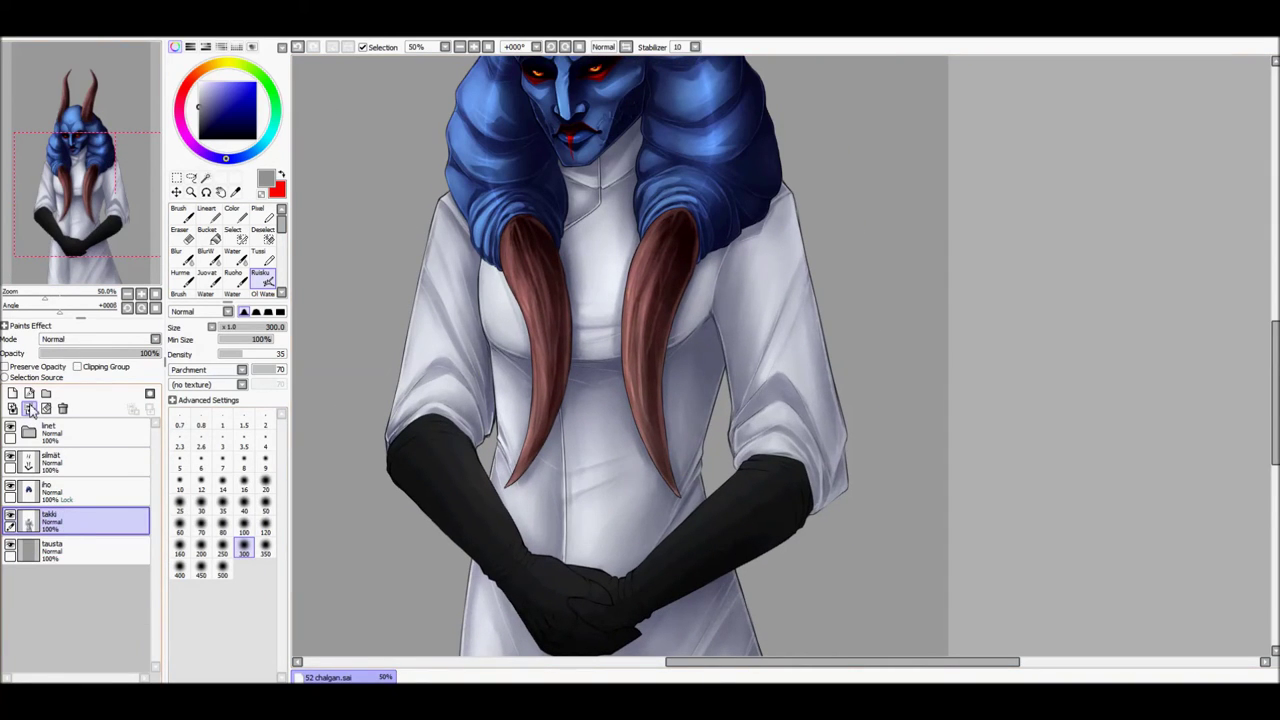
- Set up a clipped Multiply layer above takki and choose the Veri brush with an orange-red colour
{"action": "key", "text": "x"}
{"action": "scroll", "coordinate": [283, 245], "scroll_direction": "down", "scroll_amount": 2}
{"action": "left_click", "coordinate": [230, 255]}
- Try painting an orange-red blood stain down the chest with the Veri brush at size 350
{"action": "left_click_drag", "start_coordinate": [610, 255], "coordinate": [520, 510]}
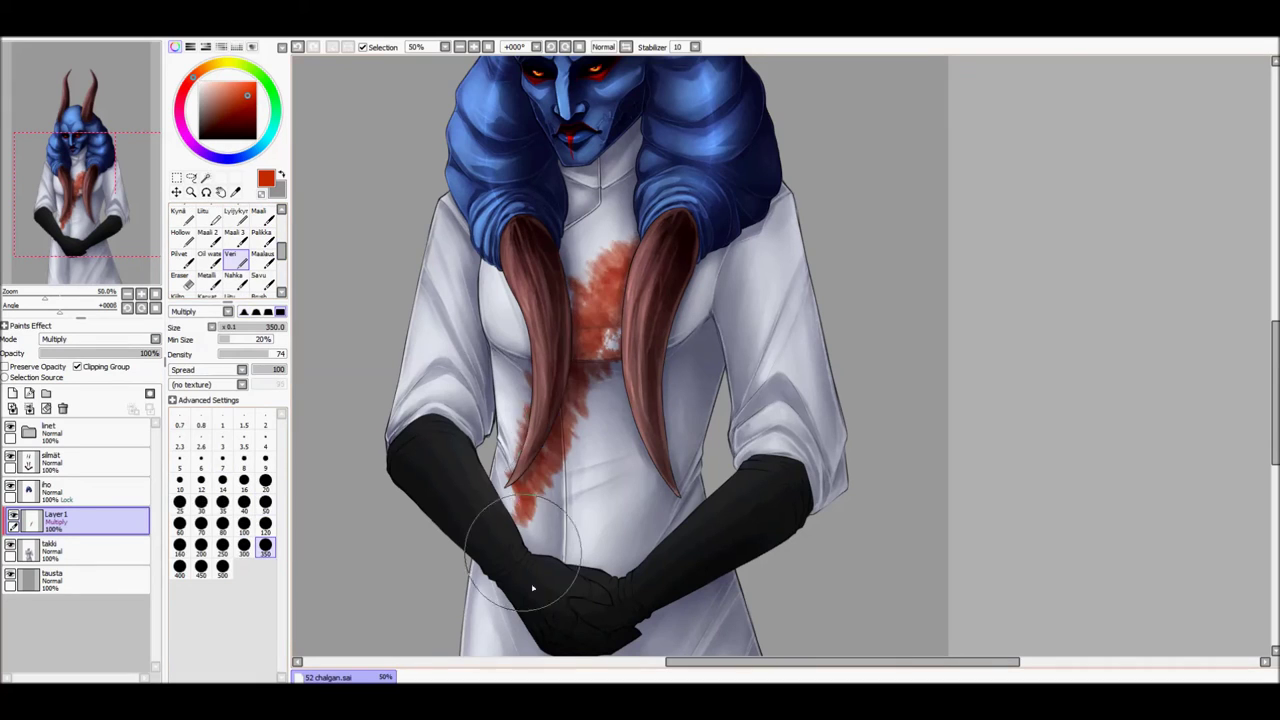
{"action": "left_click", "coordinate": [465, 50]}
{"action": "key", "text": "ctrl+z"}
- Paint a dark red blood stain from the chest to the waist, plus a small size 50 patch under the hands
{"action": "mouse_move", "coordinate": [600, 300]}
{"action": "left_mouse_down"}
{"action": "mouse_move", "coordinate": [650, 470]}
{"action": "mouse_move", "coordinate": [681, 487]}
{"action": "left_mouse_up"}
{"action": "key", "text": "bracketleft"}
{"action": "left_click_drag", "start_coordinate": [684, 556], "coordinate": [677, 537]}
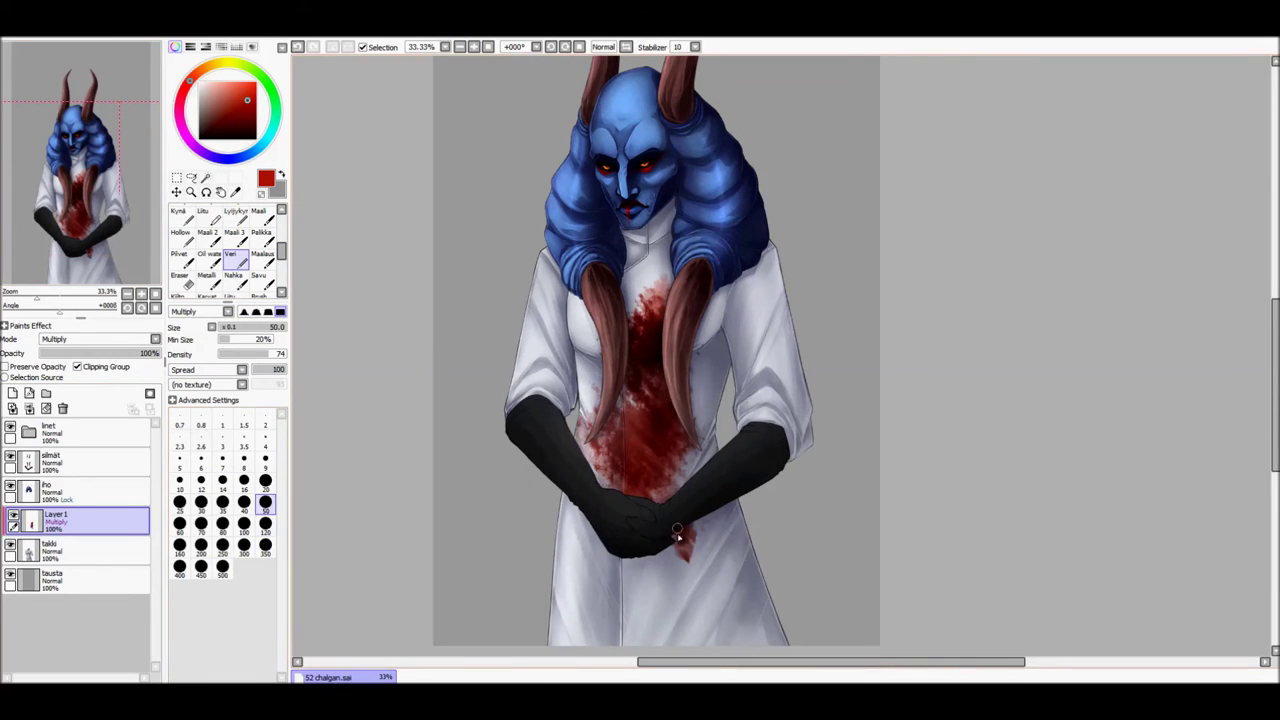
- Add blood splatters across the chest's right side and up to the shoulder with the Veri brush at size 20
{"action": "mouse_move", "coordinate": [705, 367]}
{"action": "left_mouse_down"}
{"action": "mouse_move", "coordinate": [735, 296]}
{"action": "mouse_move", "coordinate": [705, 338]}
{"action": "left_mouse_up"}
{"action": "key", "text": "bracketleft"}
{"action": "key", "text": "bracketleft"}
{"action": "key", "text": "bracketleft"}
{"action": "key", "text": "bracketleft"}
{"action": "key", "text": "bracketleft"}
{"action": "key", "text": "ctrl+plus"}
{"action": "left_click_drag", "start_coordinate": [715, 282], "coordinate": [672, 368]}
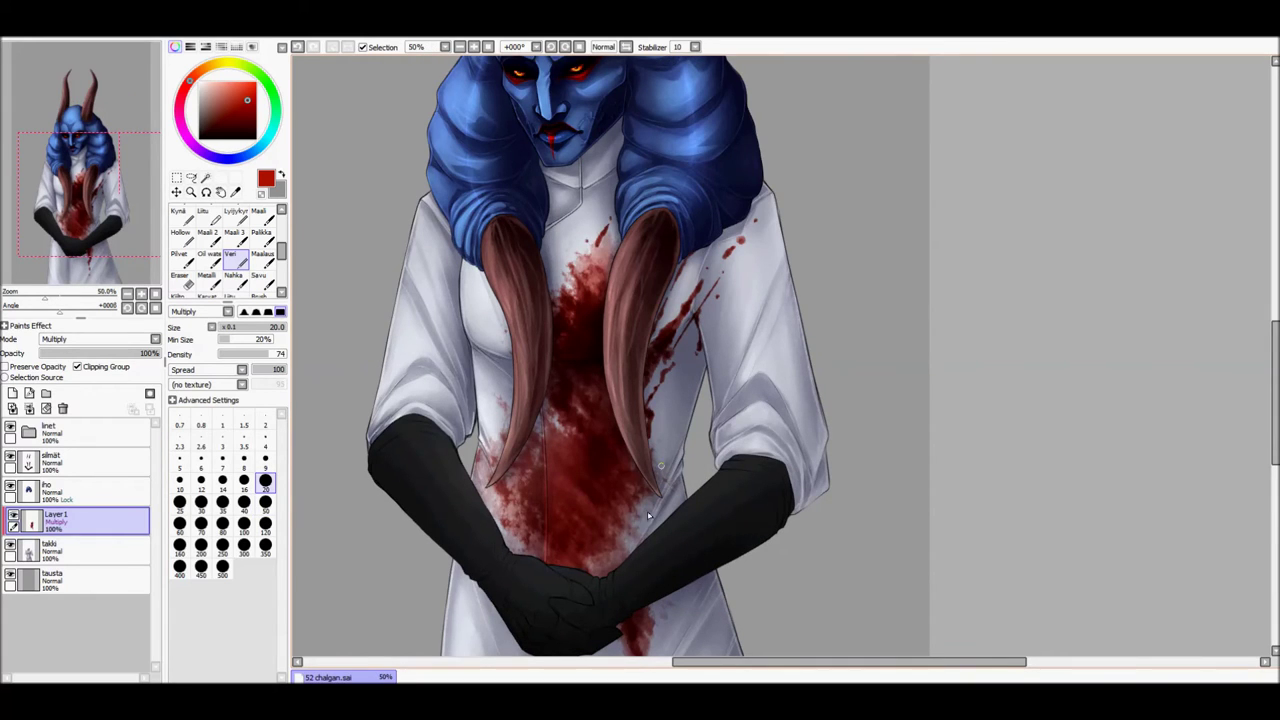
- Deepen the blood at the abdomen's centre with the Veri brush at size 120 and add smaller stains around the hands
{"action": "left_click_drag", "start_coordinate": [140, 176], "coordinate": [140, 201]}
{"action": "key", "text": "bracketright"}
{"action": "key", "text": "bracketright"}
{"action": "key", "text": "bracketright"}
{"action": "key", "text": "bracketright"}
{"action": "key", "text": "bracketright"}
{"action": "key", "text": "bracketright"}
{"action": "key", "text": "bracketright"}
{"action": "key", "text": "bracketright"}
{"action": "key", "text": "bracketright"}
{"action": "key", "text": "bracketright"}
{"action": "mouse_move", "coordinate": [545, 340]}
{"action": "left_mouse_down"}
{"action": "mouse_move", "coordinate": [560, 354]}
{"action": "mouse_move", "coordinate": [605, 340]}
{"action": "left_mouse_up"}
{"action": "key", "text": "bracketleft"}
{"action": "key", "text": "bracketleft"}
{"action": "key", "text": "bracketleft"}
{"action": "key", "text": "bracketleft"}
{"action": "key", "text": "bracketleft"}
{"action": "key", "text": "bracketleft"}
{"action": "key", "text": "bracketleft"}
{"action": "key", "text": "bracketleft"}
{"action": "key", "text": "bracketleft"}
{"action": "key", "text": "bracketleft"}
{"action": "key", "text": "bracketleft"}
{"action": "key", "text": "bracketleft"}
{"action": "key", "text": "bracketleft"}
{"action": "key", "text": "bracketleft"}
{"action": "key", "text": "bracketleft"}
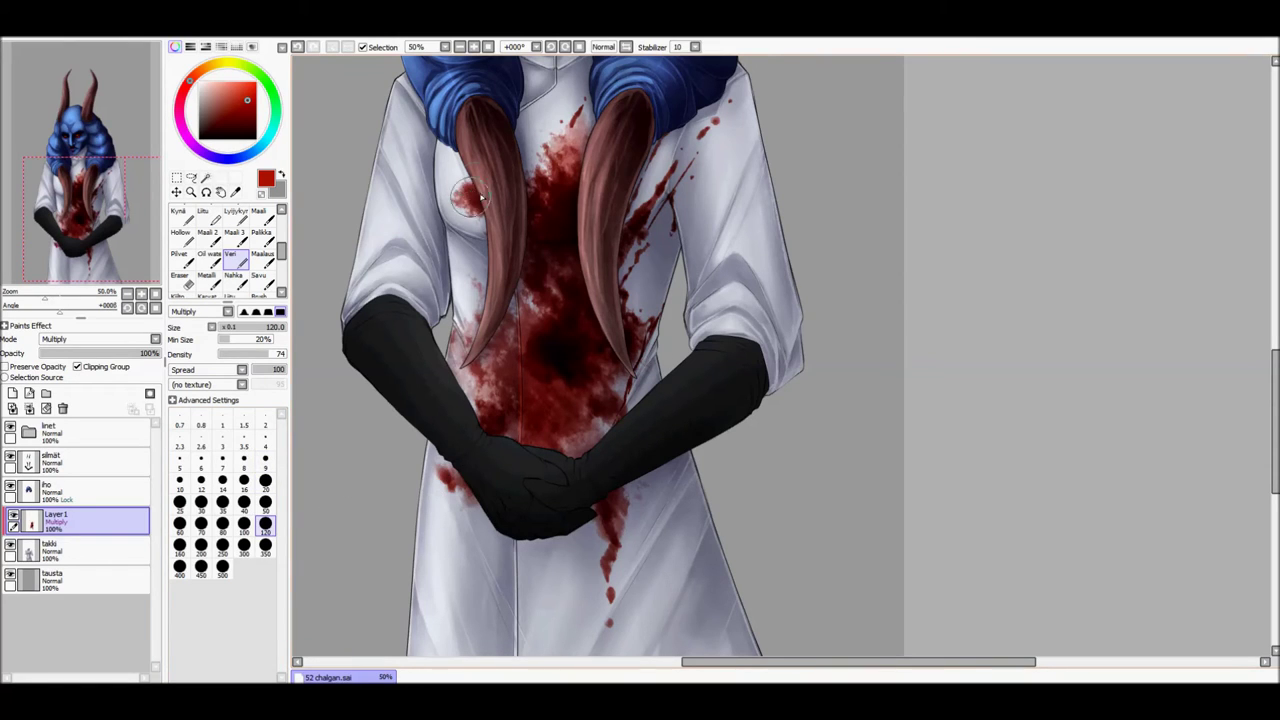
- Paint a blood blotch on the chest's left side at size 120 and surround it with splatters at size 9
{"action": "left_click_drag", "start_coordinate": [470, 198], "coordinate": [508, 226]}
{"action": "key", "text": "bracketright"}
{"action": "key", "text": "bracketright"}
{"action": "key", "text": "bracketright"}
{"action": "key", "text": "bracketright"}
{"action": "key", "text": "bracketright"}
{"action": "key", "text": "bracketleft"}
{"action": "key", "text": "bracketleft"}
{"action": "key", "text": "bracketleft"}
{"action": "key", "text": "bracketleft"}
{"action": "key", "text": "bracketleft"}
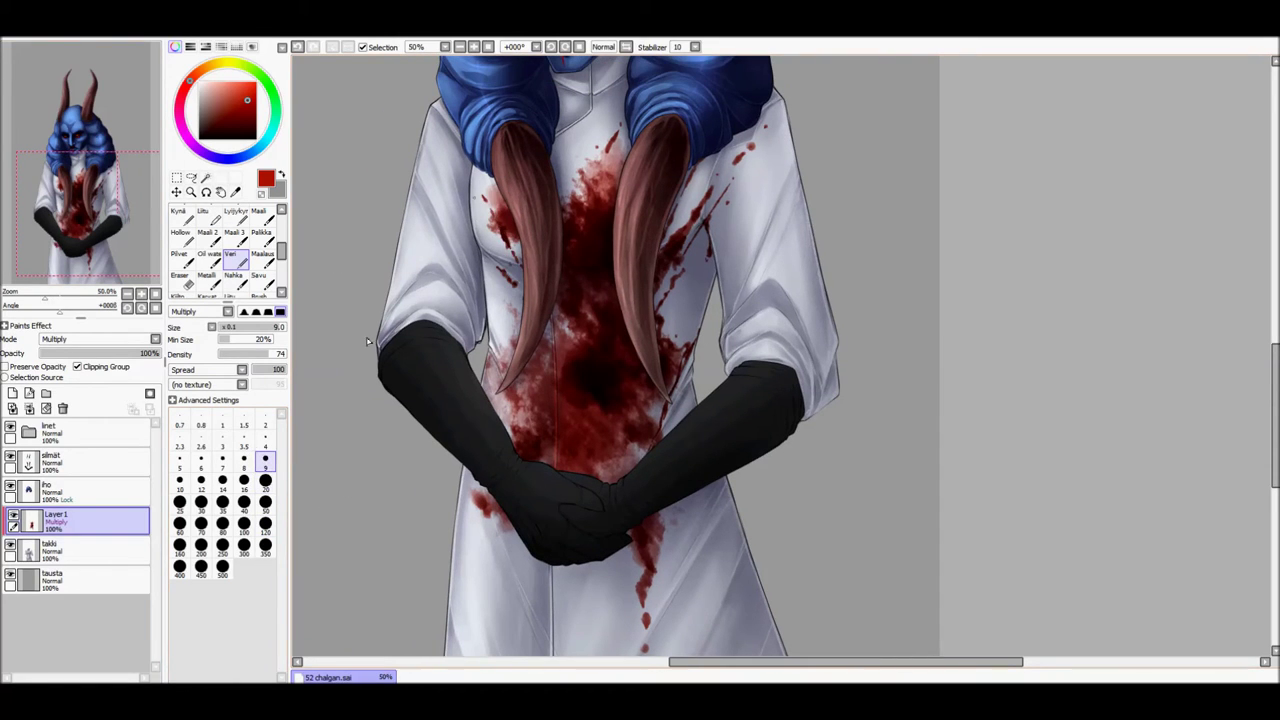
- Add fine blood spatter around the chest and the stain's edges with the Veri brush, starting at size 9
{"action": "scroll", "coordinate": [481, 187], "scroll_direction": "up", "scroll_amount": 1}
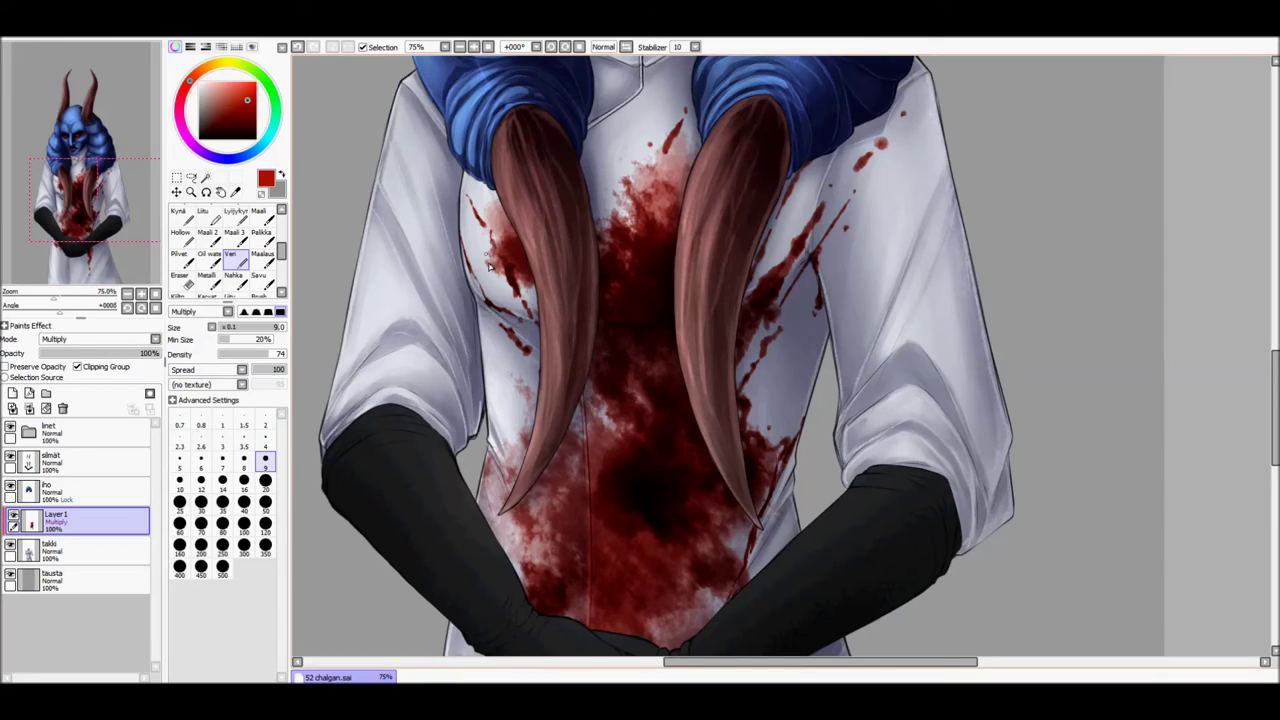
{"action": "mouse_move", "coordinate": [622, 207]}
{"action": "left_mouse_down"}
{"action": "mouse_move", "coordinate": [500, 290]}
{"action": "mouse_move", "coordinate": [610, 440]}
{"action": "mouse_move", "coordinate": [520, 410]}
{"action": "mouse_move", "coordinate": [543, 596]}
{"action": "left_mouse_up"}
{"action": "key", "text": "bracketright"}
{"action": "key", "text": "bracketright"}
{"action": "key", "text": "bracketright"}
{"action": "key", "text": "bracketright"}
{"action": "key", "text": "bracketright"}
{"action": "scroll", "coordinate": [418, 57], "scroll_direction": "down", "scroll_amount": 3}
- Darken the lower part of the blood stain just above the clasped hands with the Veri brush at size 120
{"action": "key", "text": "bracketright"}
{"action": "key", "text": "bracketright"}
{"action": "key", "text": "bracketright"}
{"action": "key", "text": "bracketright"}
{"action": "key", "text": "bracketright"}
{"action": "key", "text": "bracketright"}
{"action": "key", "text": "bracketright"}
{"action": "key", "text": "bracketright"}
{"action": "key", "text": "bracketright"}
{"action": "key", "text": "bracketright"}
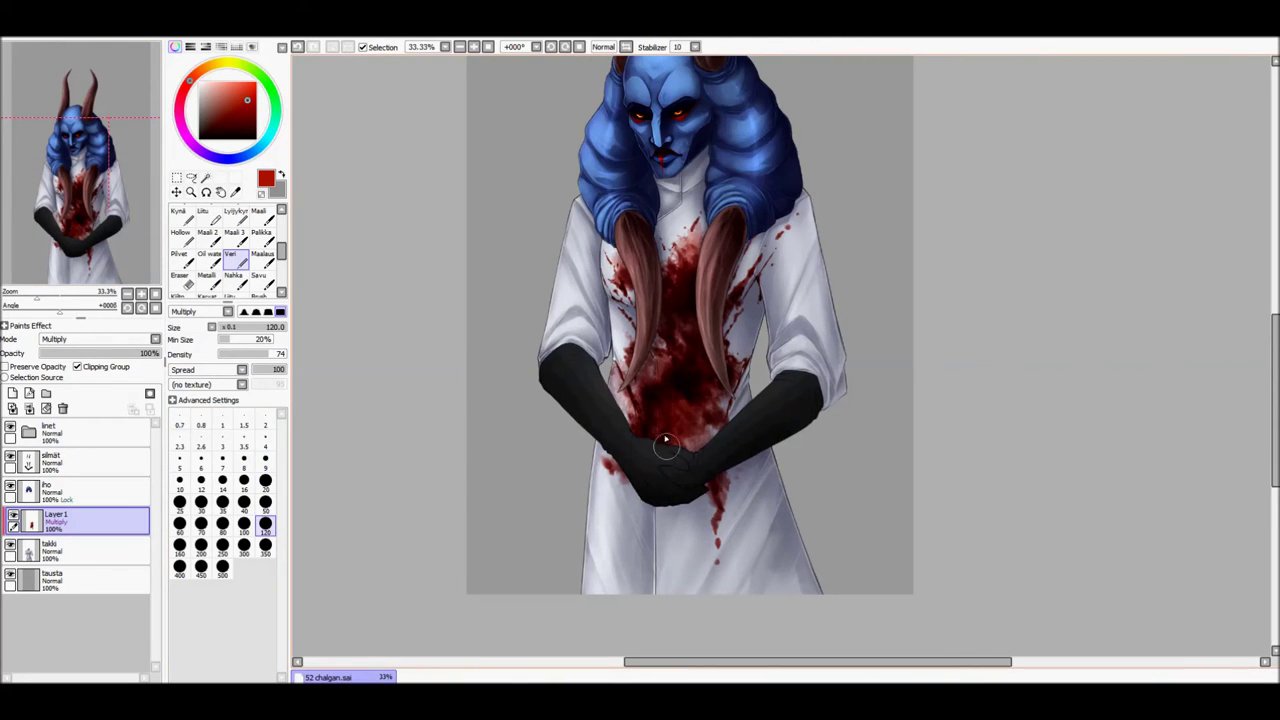
{"action": "mouse_move", "coordinate": [680, 400]}
{"action": "left_mouse_down"}
{"action": "mouse_move", "coordinate": [670, 420]}
{"action": "mouse_move", "coordinate": [695, 398]}
{"action": "mouse_move", "coordinate": [668, 415]}
{"action": "mouse_move", "coordinate": [697, 424]}
{"action": "mouse_move", "coordinate": [670, 455]}
{"action": "left_mouse_up"}
- Paint thin blood drips running down both sides of the coat's skirt below the hands with the Veri brush, starting at size 9
{"action": "key", "text": "bracketleft"}
{"action": "key", "text": "bracketleft"}
{"action": "key", "text": "bracketleft"}
{"action": "key", "text": "bracketleft"}
{"action": "key", "text": "bracketleft"}
{"action": "key", "text": "bracketleft"}
{"action": "key", "text": "bracketleft"}
{"action": "key", "text": "bracketleft"}
{"action": "key", "text": "bracketleft"}
{"action": "key", "text": "bracketleft"}
{"action": "scroll", "coordinate": [637, 318], "scroll_direction": "up", "scroll_amount": 2}
{"action": "scroll", "coordinate": [623, 240], "scroll_direction": "down", "scroll_amount": 1}
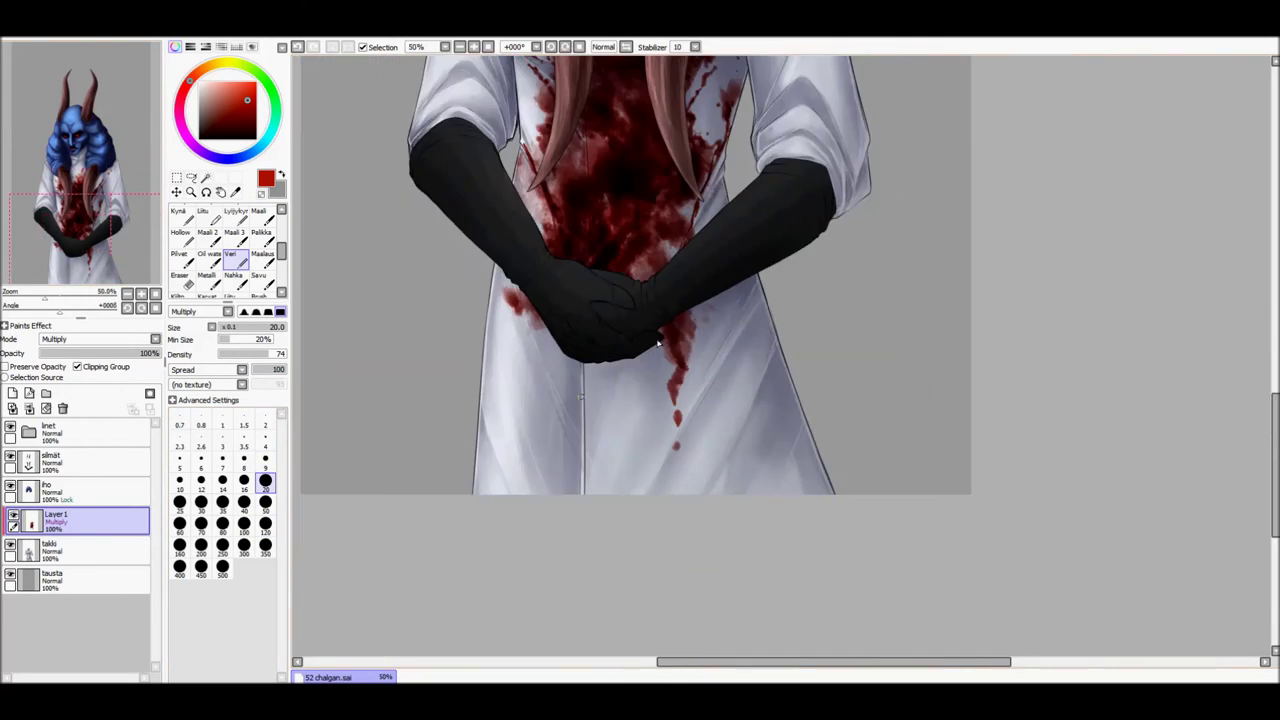
{"action": "key", "text": "bracketleft"}
{"action": "key", "text": "bracketleft"}
{"action": "key", "text": "bracketleft"}
{"action": "key", "text": "bracketleft"}
{"action": "key", "text": "bracketleft"}
{"action": "left_click_drag", "start_coordinate": [710, 378], "coordinate": [703, 400]}
{"action": "left_click_drag", "start_coordinate": [684, 408], "coordinate": [688, 424]}
{"action": "left_click_drag", "start_coordinate": [730, 348], "coordinate": [712, 384]}
{"action": "key", "text": "bracketright"}
{"action": "key", "text": "bracketright"}
{"action": "key", "text": "bracketright"}
{"action": "left_click_drag", "start_coordinate": [537, 325], "coordinate": [548, 370]}
{"action": "left_click", "coordinate": [268, 458]}
- Paint a long dark red drip down the coat's centre seam below the clasped hands at size 20
{"action": "key", "text": "bracketright"}
{"action": "key", "text": "bracketright"}
{"action": "key", "text": "bracketright"}
{"action": "key", "text": "bracketright"}
{"action": "key", "text": "bracketright"}
{"action": "key", "text": "bracketright"}
{"action": "key", "text": "bracketright"}
{"action": "key", "text": "bracketright"}
{"action": "key", "text": "bracketright"}
{"action": "key", "text": "bracketright"}
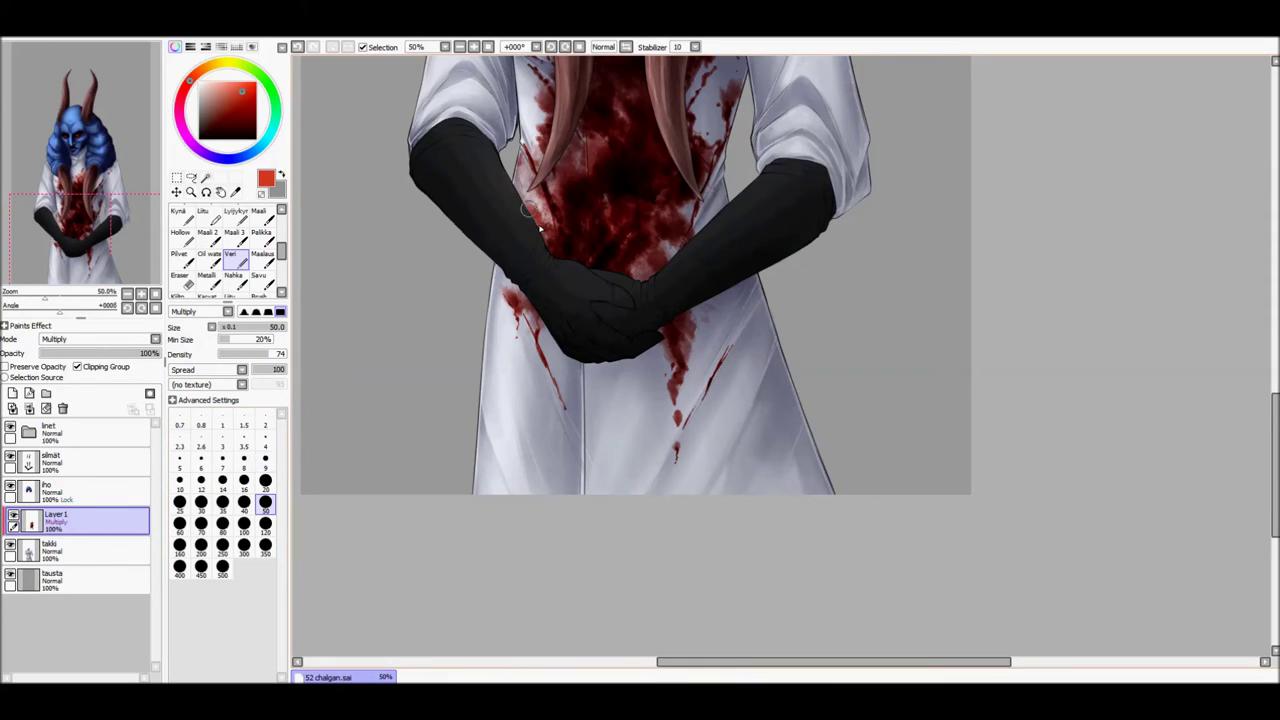
{"action": "key", "text": "bracketleft"}
{"action": "key", "text": "bracketleft"}
{"action": "key", "text": "bracketleft"}
{"action": "key", "text": "bracketleft"}
{"action": "key", "text": "bracketleft"}
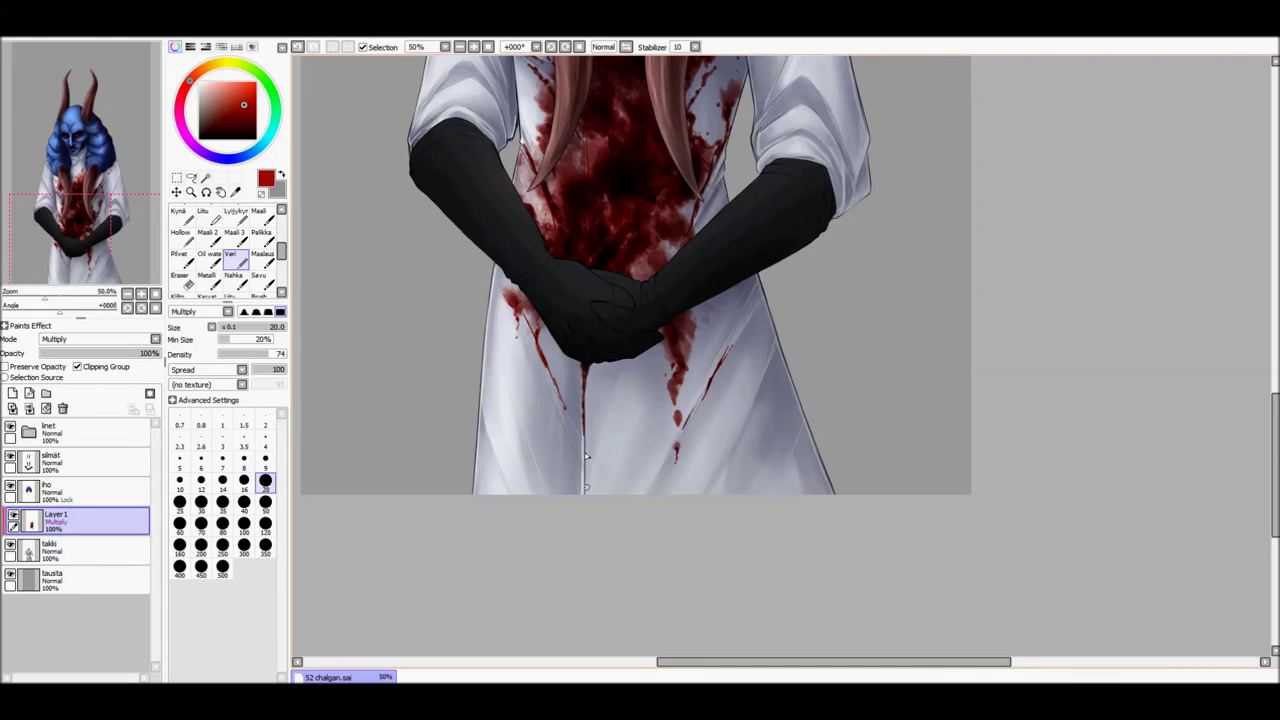
- Scatter small blood droplets below and beside the clasped hands with the Veri brush at sizes 9 and 20
{"action": "key", "text": "bracketleft"}
{"action": "key", "text": "bracketleft"}
{"action": "key", "text": "bracketleft"}
{"action": "key", "text": "bracketleft"}
{"action": "key", "text": "bracketleft"}
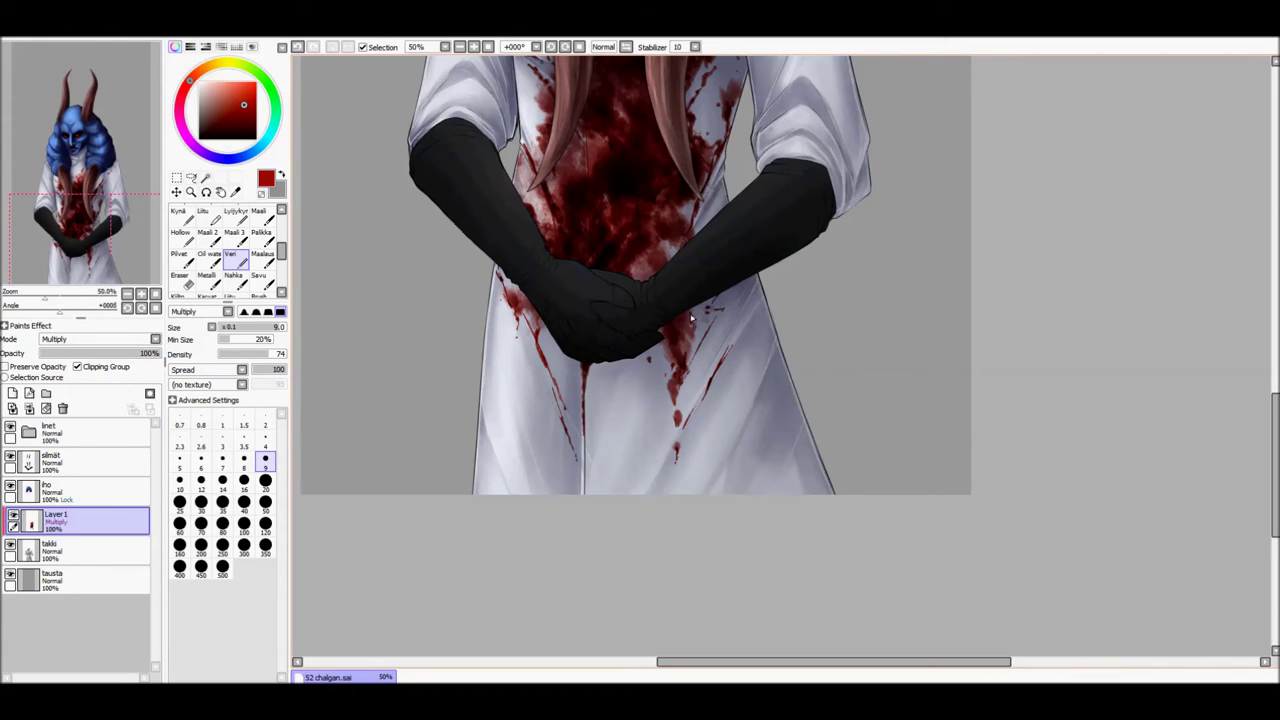
{"action": "left_click", "coordinate": [272, 501]}
{"action": "key", "text": "bracketleft"}
{"action": "key", "text": "bracketleft"}
{"action": "key", "text": "bracketleft"}
{"action": "key", "text": "bracketleft"}
{"action": "key", "text": "bracketleft"}
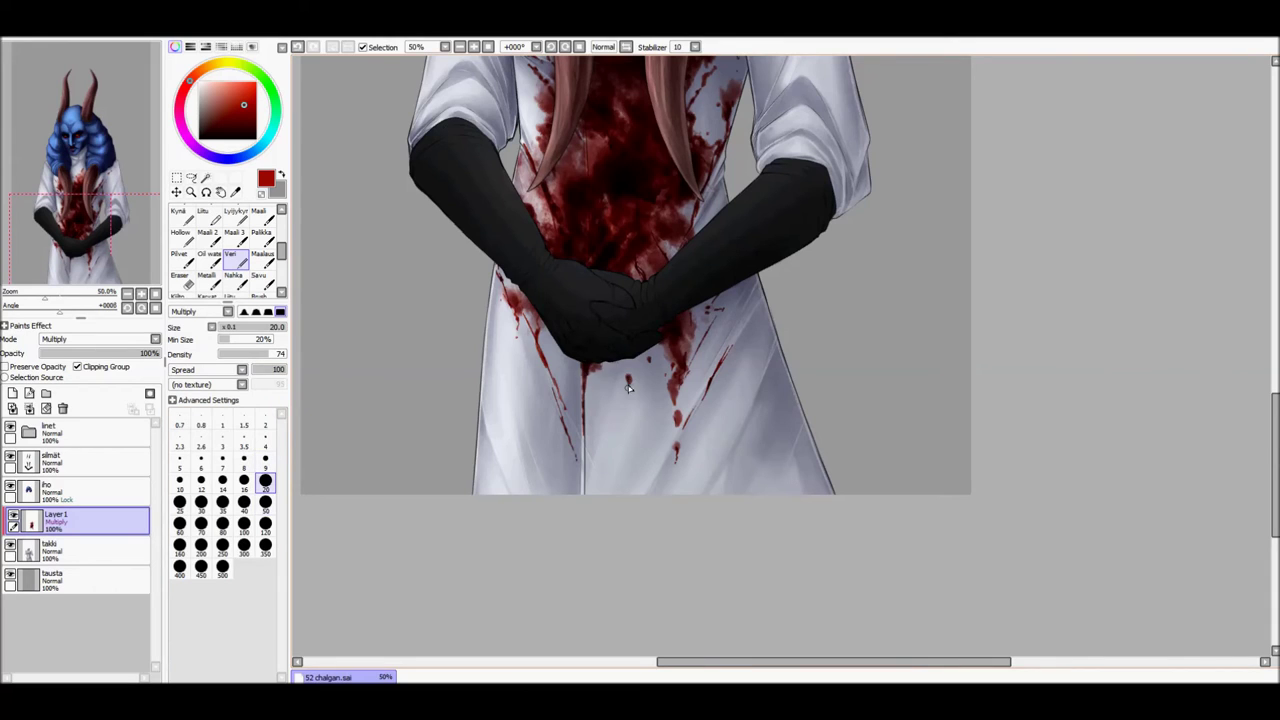
- Scrape light streaks through the middle of the blood stain between the hanging horns with the transparent colour at size 20
{"action": "scroll", "coordinate": [619, 352], "scroll_direction": "down", "scroll_amount": 2}
{"action": "scroll", "coordinate": [484, 50], "scroll_direction": "up", "scroll_amount": 1}
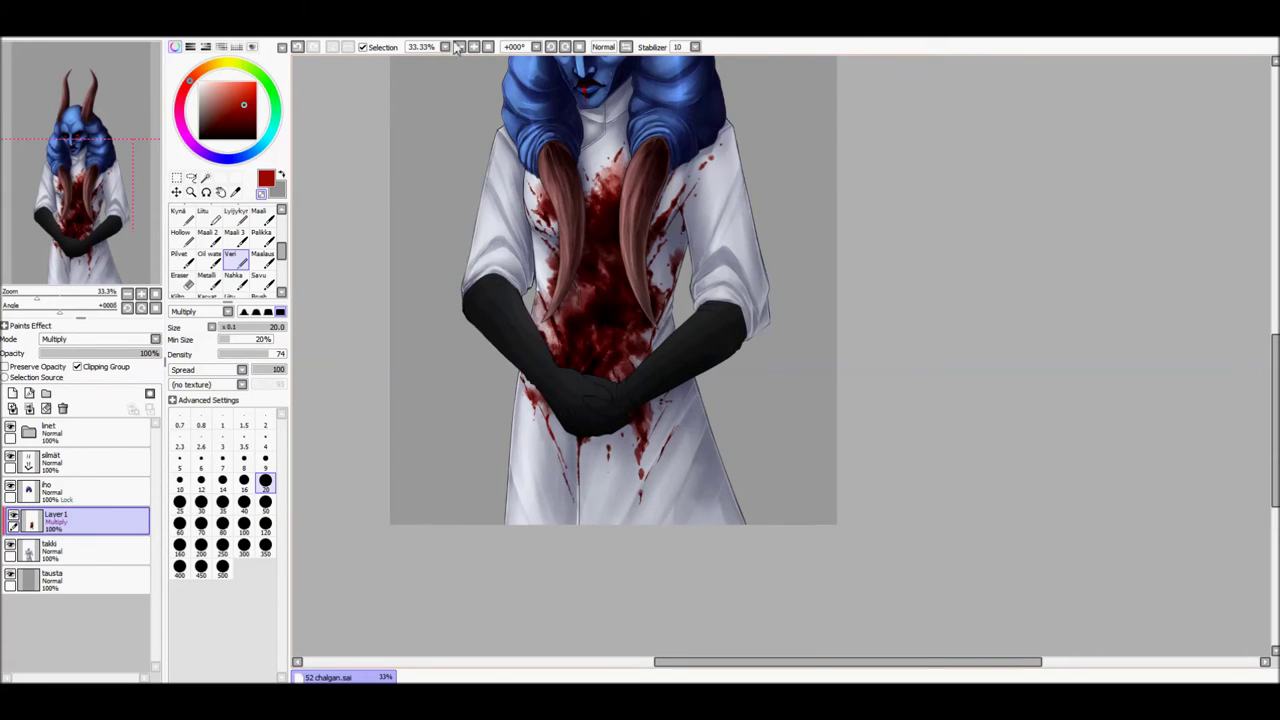
{"action": "key", "text": "bracketright"}
{"action": "key", "text": "bracketright"}
{"action": "key", "text": "bracketright"}
{"action": "key", "text": "bracketright"}
{"action": "key", "text": "bracketright"}
{"action": "key", "text": "bracketright"}
{"action": "key", "text": "bracketright"}
{"action": "key", "text": "bracketright"}
{"action": "key", "text": "bracketright"}
{"action": "key", "text": "bracketright"}
{"action": "left_click", "coordinate": [265, 481]}
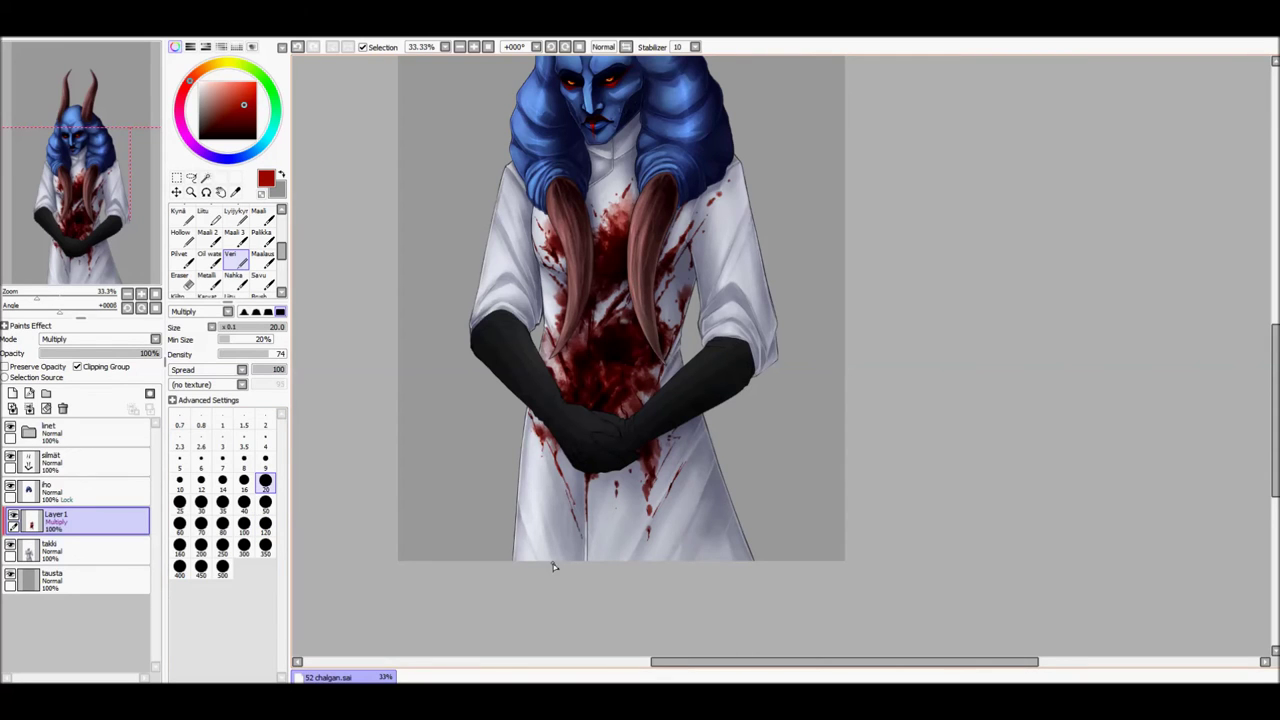
- Add fine dark red spatter on the chest and across the stain's middle and right edge at size 9
{"action": "scroll", "coordinate": [553, 567], "scroll_direction": "up", "scroll_amount": 3}
{"action": "key", "text": "bracketleft"}
{"action": "key", "text": "bracketleft"}
{"action": "key", "text": "bracketleft"}
{"action": "key", "text": "bracketleft"}
{"action": "key", "text": "bracketleft"}
{"action": "scroll", "coordinate": [553, 400], "scroll_direction": "up", "scroll_amount": 4}
{"action": "scroll", "coordinate": [479, 206], "scroll_direction": "down", "scroll_amount": 3}
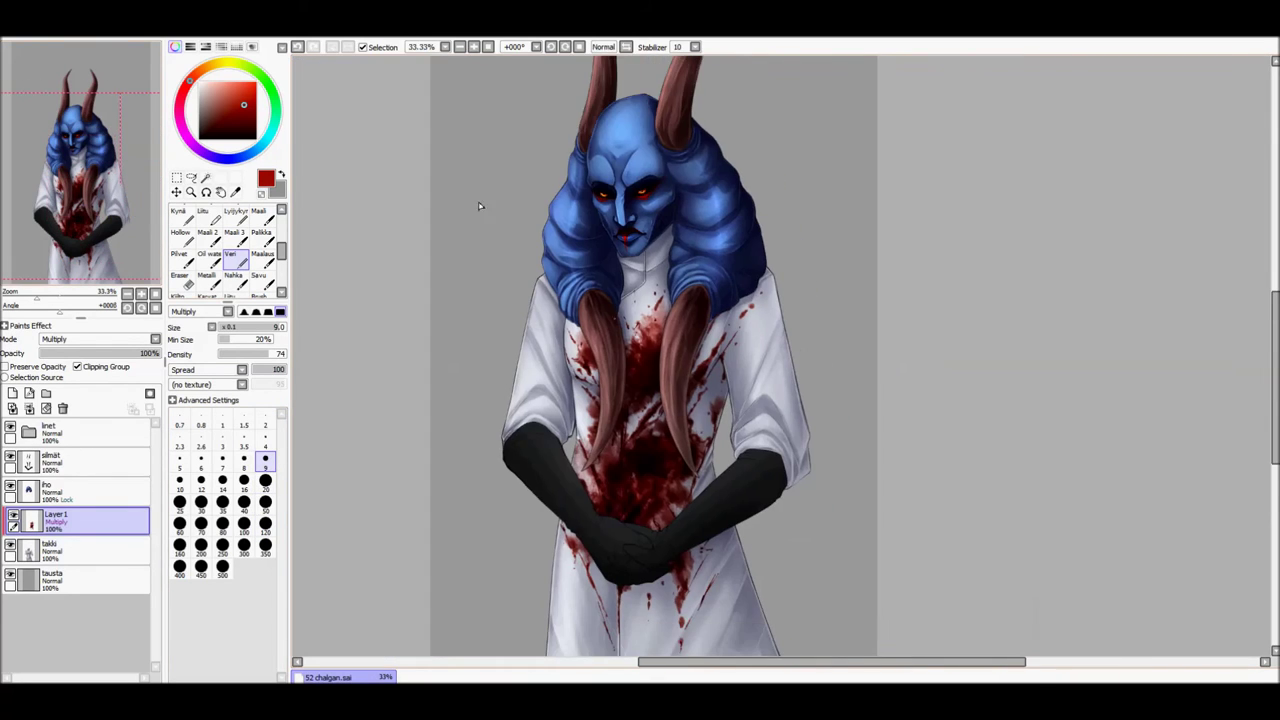
{"action": "scroll", "coordinate": [479, 206], "scroll_direction": "down", "scroll_amount": 3}
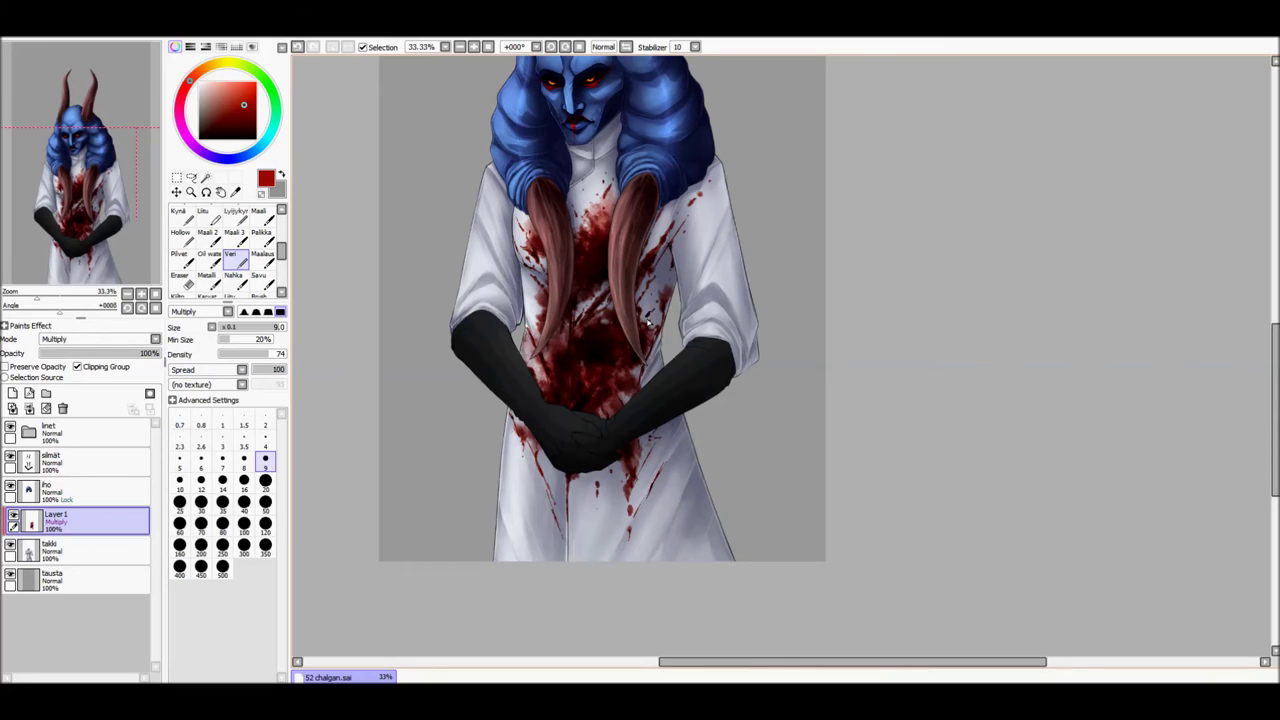
{"action": "left_click", "coordinate": [474, 48]}
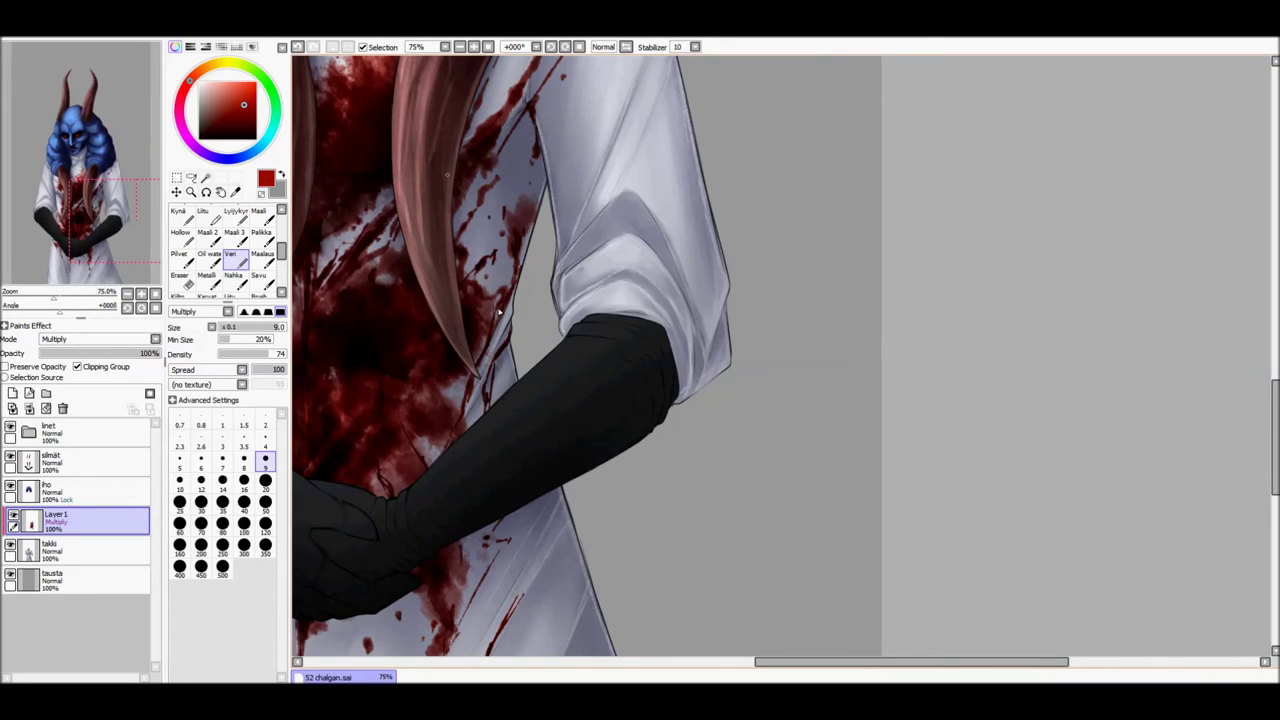
{"action": "scroll", "coordinate": [500, 312], "scroll_direction": "down", "scroll_amount": 2}
{"action": "scroll", "coordinate": [402, 378], "scroll_direction": "up", "scroll_amount": 2}
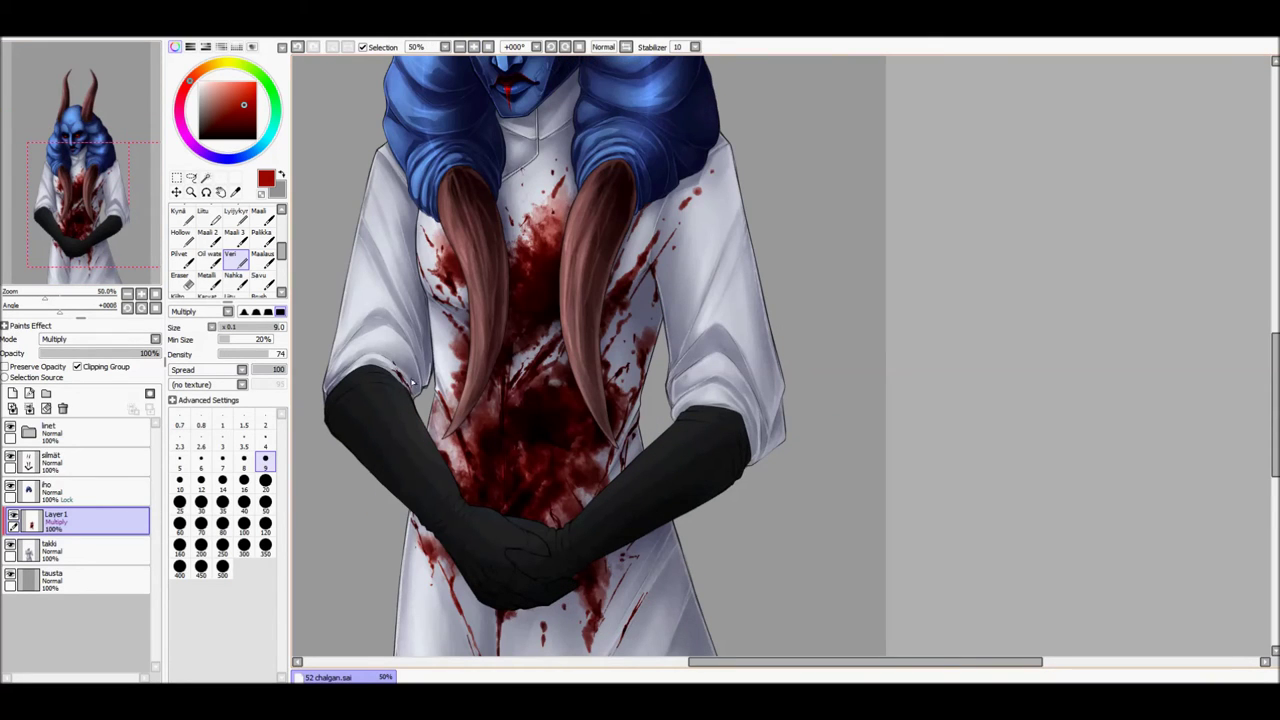
- Dab small blood spots along the left sleeve's cuff with the Veri brush at size 9
{"action": "left_click", "coordinate": [410, 382]}
{"action": "left_click", "coordinate": [390, 372]}
{"action": "left_click", "coordinate": [386, 366]}
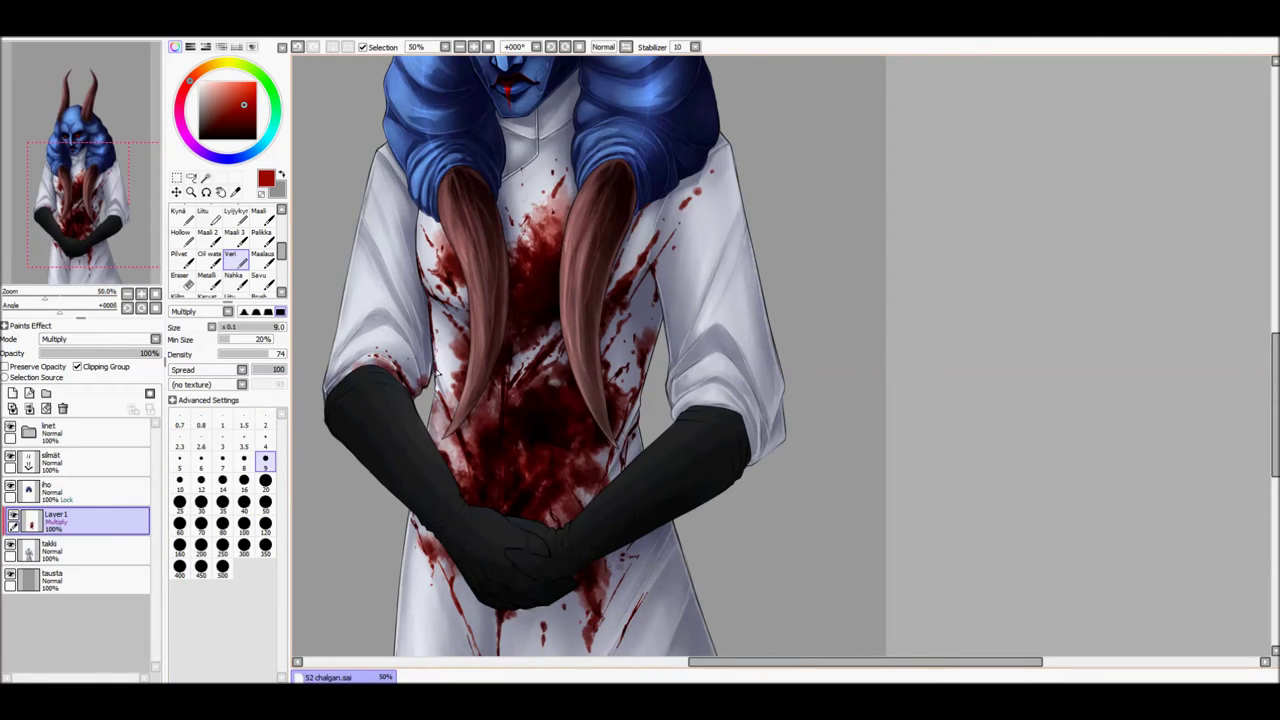
{"action": "key", "text": "bracketleft"}
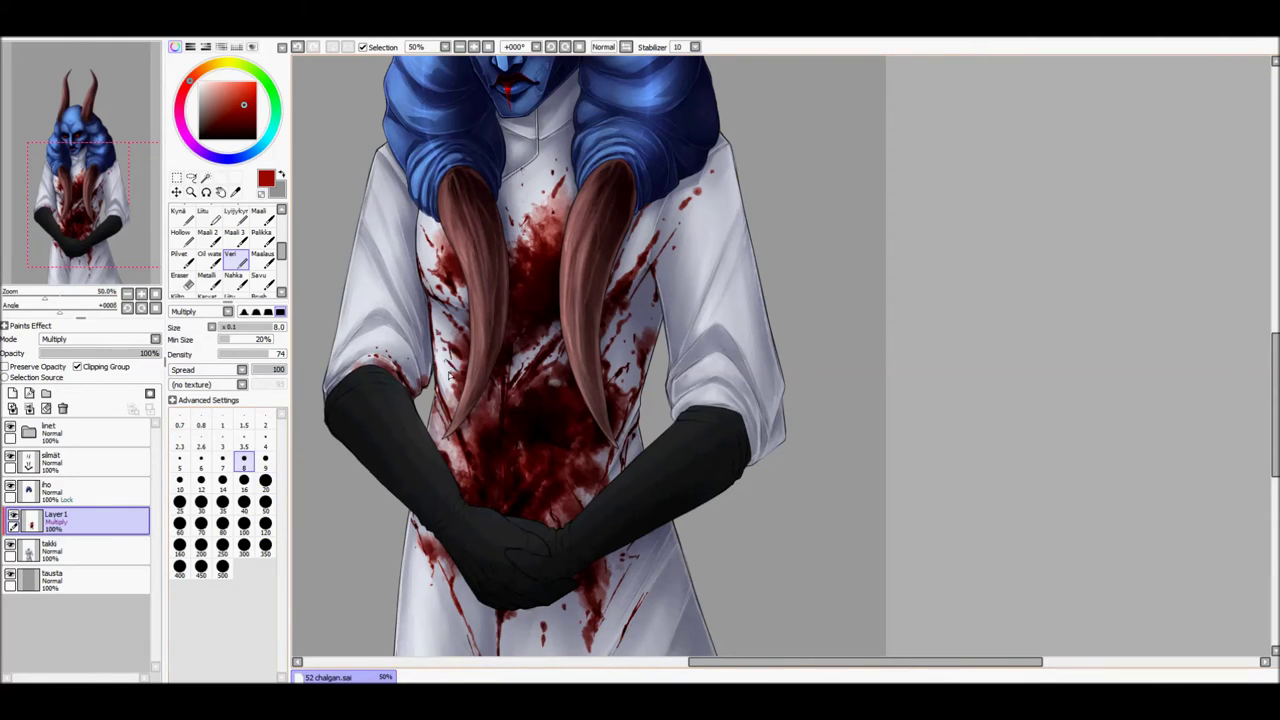
{"action": "left_click", "coordinate": [416, 46]}
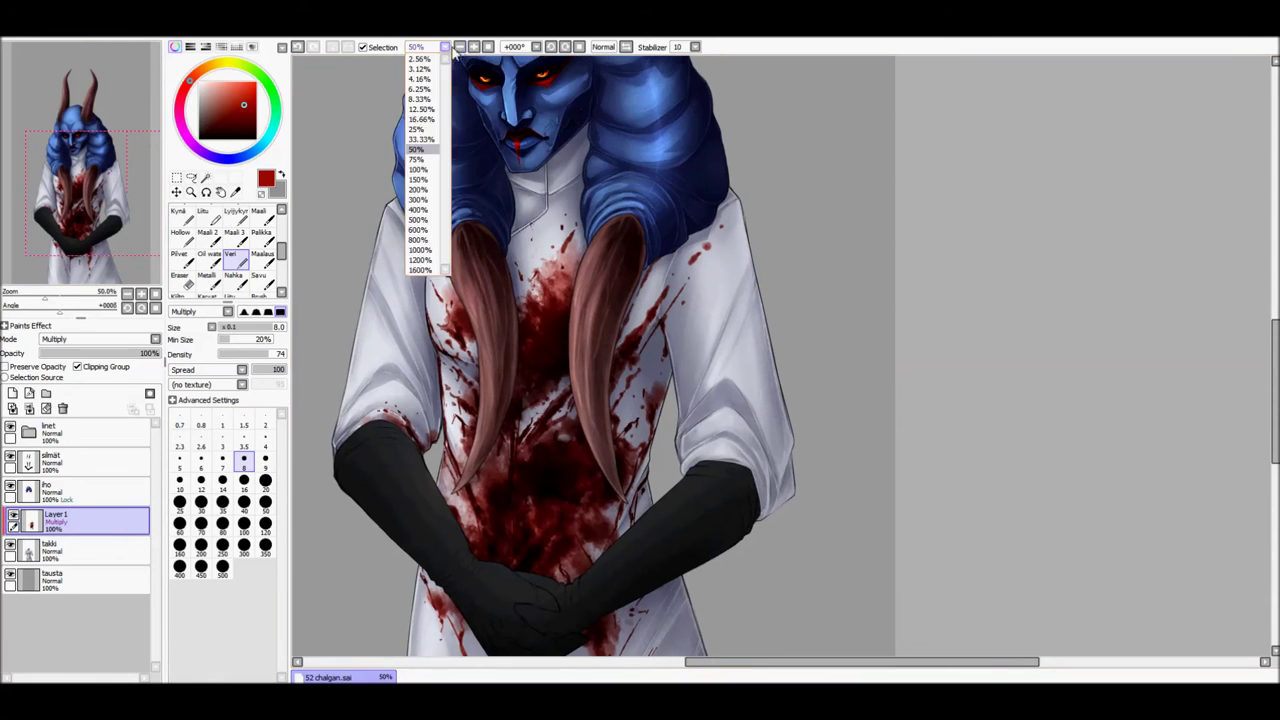
{"action": "left_click", "coordinate": [420, 150]}
- Merge the blood layer into takki and add a new clipped layer above it in Luminosity mode
{"action": "left_click", "coordinate": [55, 548]}
{"action": "left_click_drag", "start_coordinate": [229, 256], "coordinate": [247, 259]}
{"action": "key", "text": "Return"}
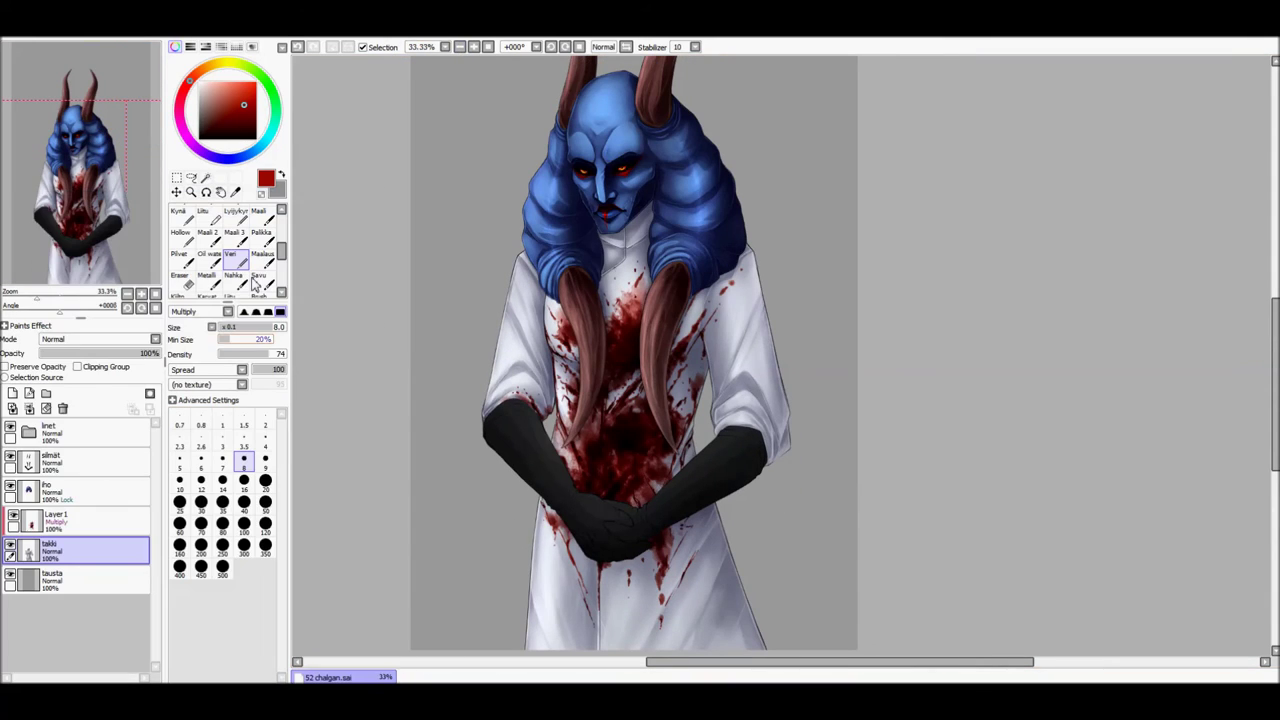
{"action": "left_click", "coordinate": [55, 519]}
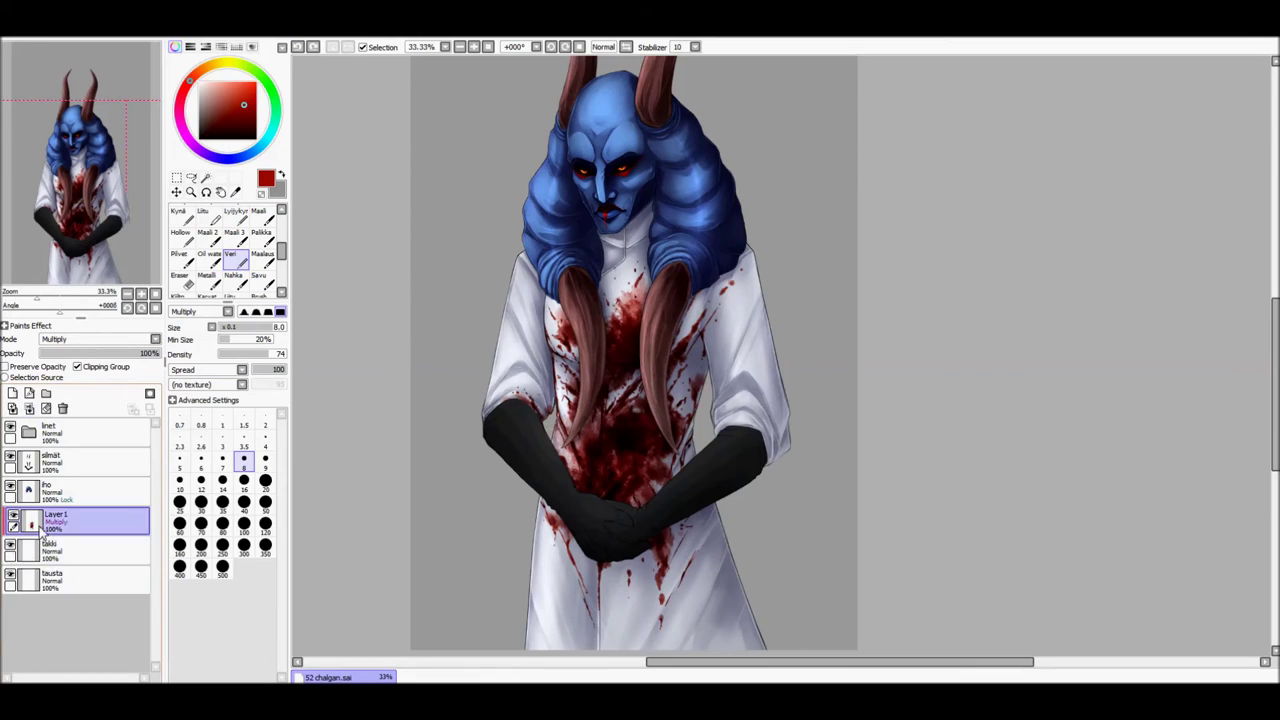
{"action": "left_click", "coordinate": [77, 366]}
- Brush light grey highlights over the coat's shoulders and sleeves on the Luminosity layer at size 120
{"action": "key", "text": "x"}
{"action": "scroll", "coordinate": [284, 273], "scroll_direction": "down", "scroll_amount": 2}
{"action": "key", "text": "b"}
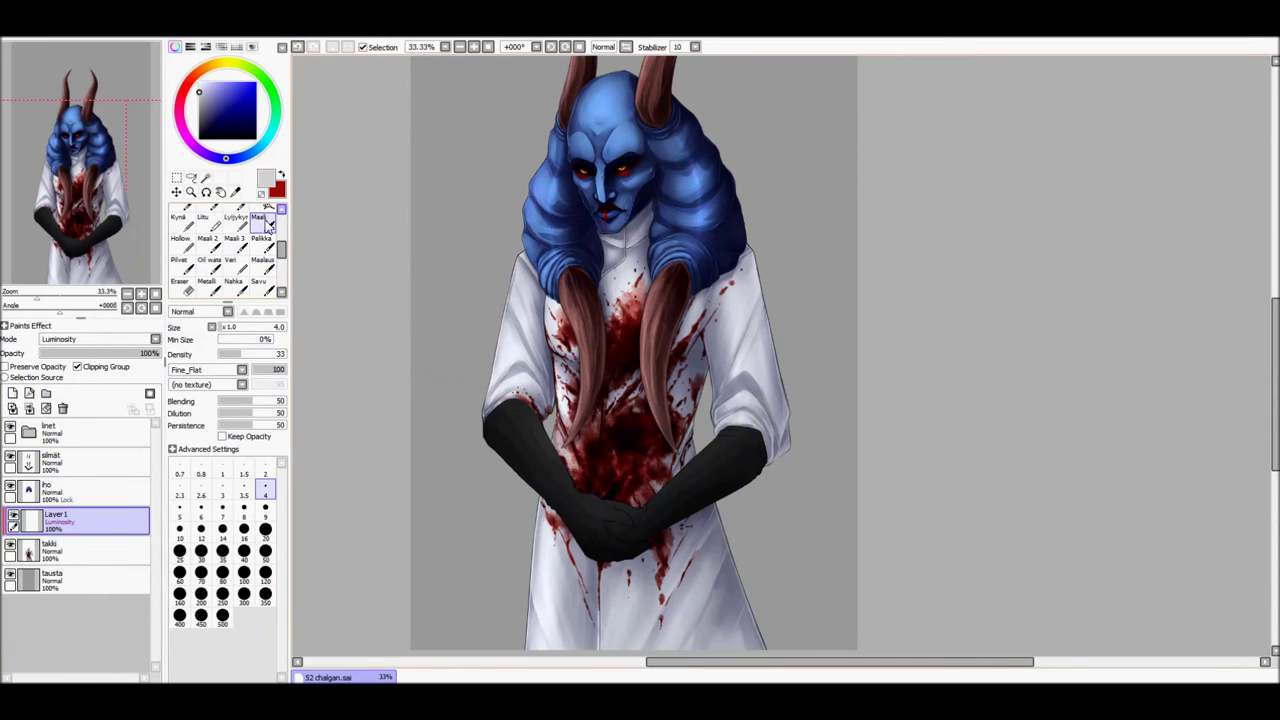
{"action": "scroll", "coordinate": [400, 500], "scroll_direction": "up", "scroll_amount": 3}
{"action": "scroll", "coordinate": [319, 472], "scroll_direction": "up", "scroll_amount": 2}
{"action": "left_click", "coordinate": [265, 524]}
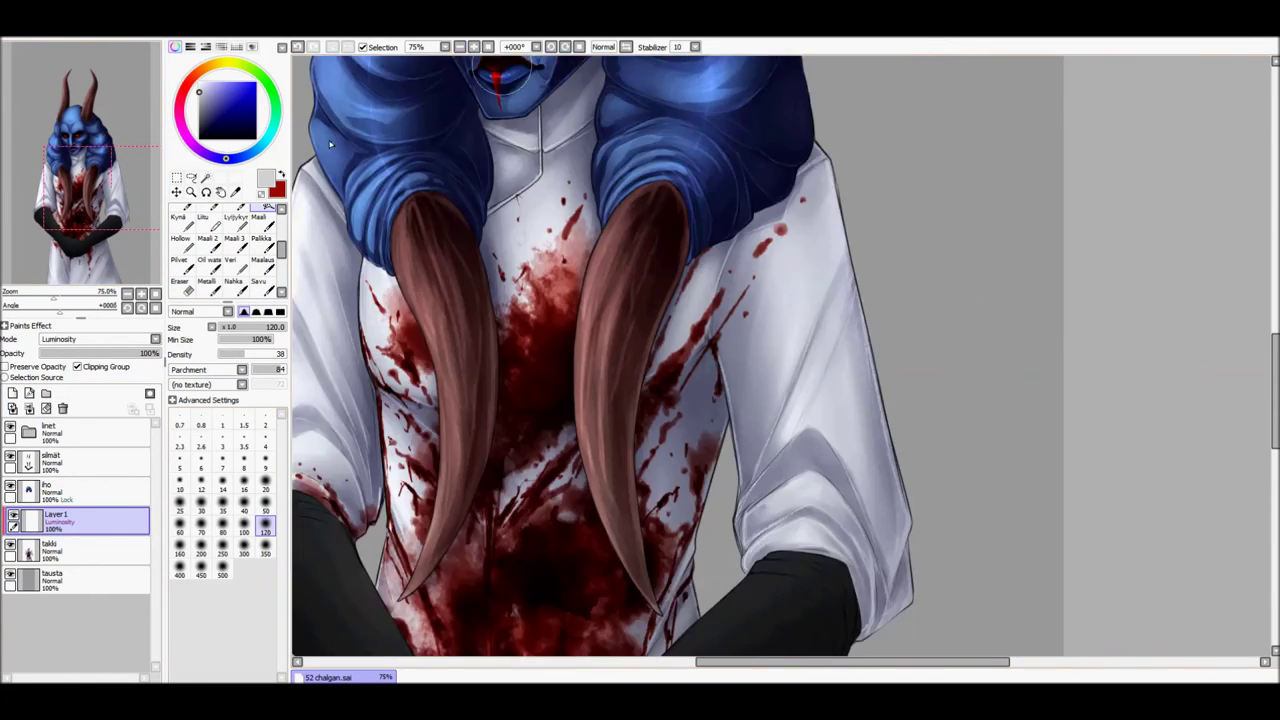
{"action": "scroll", "coordinate": [560, 400], "scroll_direction": "down", "scroll_amount": 2}
{"action": "scroll", "coordinate": [557, 591], "scroll_direction": "up", "scroll_amount": 3}
{"action": "left_click", "coordinate": [120, 157]}
{"action": "key", "text": "n"}
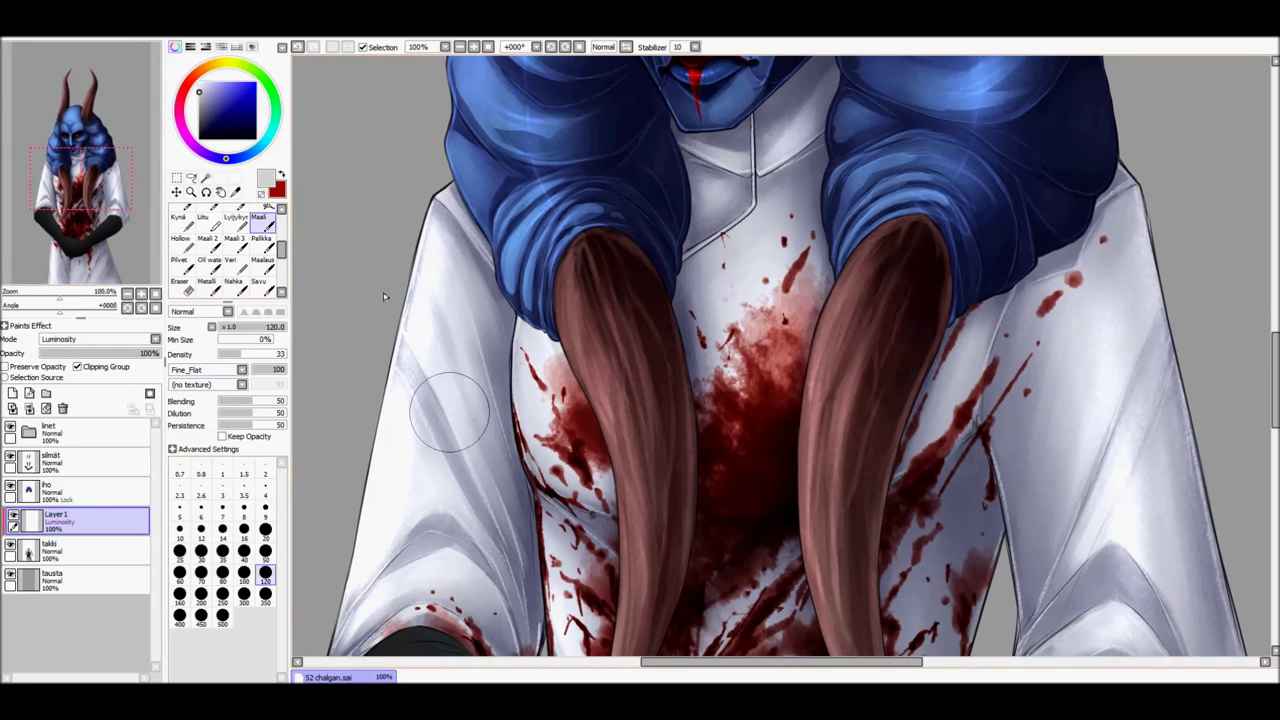
{"action": "key", "text": "x"}
{"action": "left_click", "coordinate": [99, 237]}
{"action": "scroll", "coordinate": [400, 350], "scroll_direction": "down", "scroll_amount": 1}
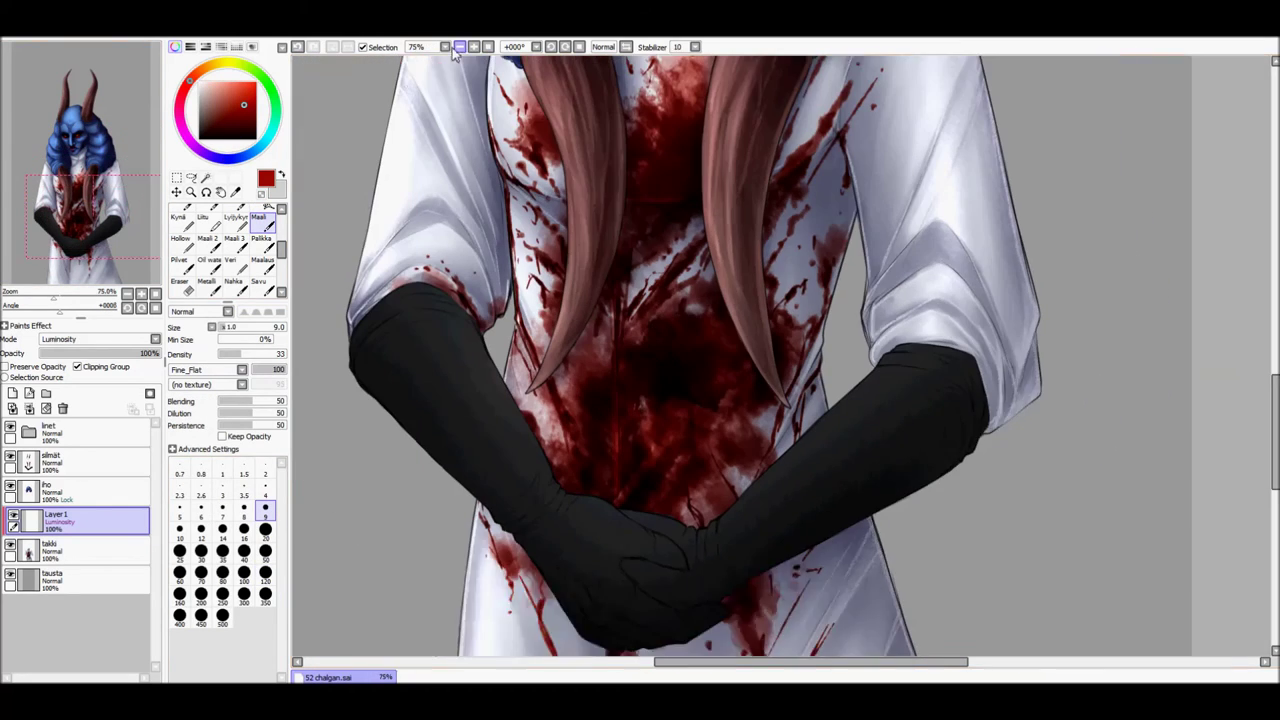
- Refine the sleeve folds in mid grey with the Maali brush at size 20
{"action": "left_click", "coordinate": [408, 357], "text": "alt"}
{"action": "scroll", "coordinate": [425, 255], "scroll_direction": "down", "scroll_amount": 1}
{"action": "scroll", "coordinate": [425, 255], "scroll_direction": "up", "scroll_amount": 1}
{"action": "key", "text": "]"}
{"action": "key", "text": "]"}
{"action": "key", "text": "]"}
{"action": "key", "text": "]"}
{"action": "key", "text": "]"}
{"action": "scroll", "coordinate": [900, 350], "scroll_direction": "down", "scroll_amount": 1}
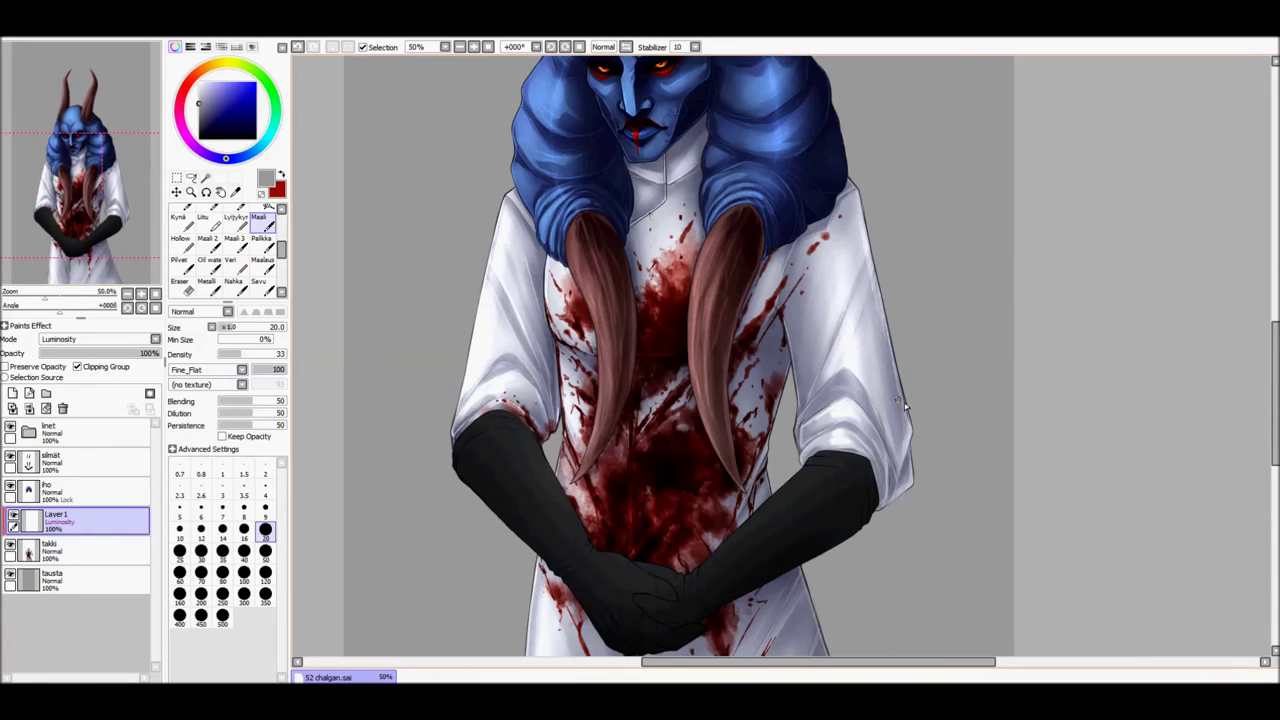
- Touch up the coat's waist and skirt folds in grey with the Maali brush, going down to size 8
{"action": "key", "text": "n"}
{"action": "scroll", "coordinate": [763, 247], "scroll_direction": "down", "scroll_amount": 3}
{"action": "key", "text": "b"}
{"action": "scroll", "coordinate": [750, 280], "scroll_direction": "up", "scroll_amount": 1}
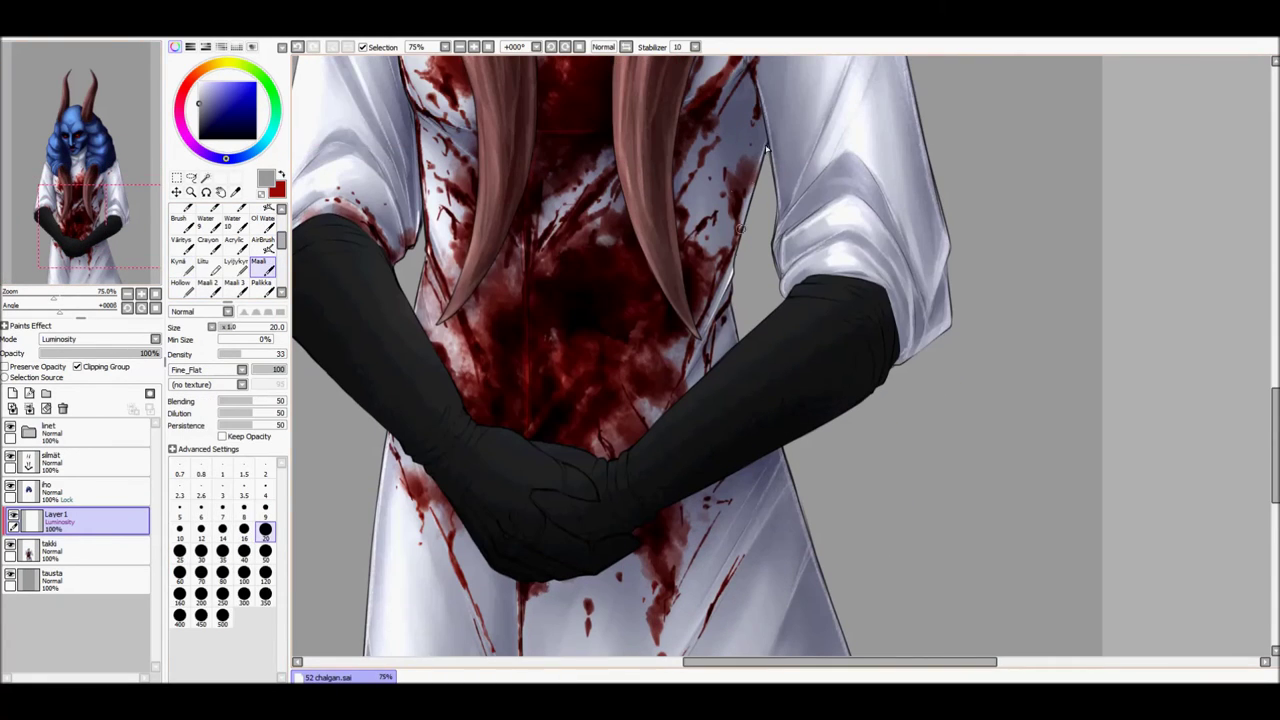
{"action": "left_click", "coordinate": [91, 258]}
{"action": "left_click", "coordinate": [243, 508]}
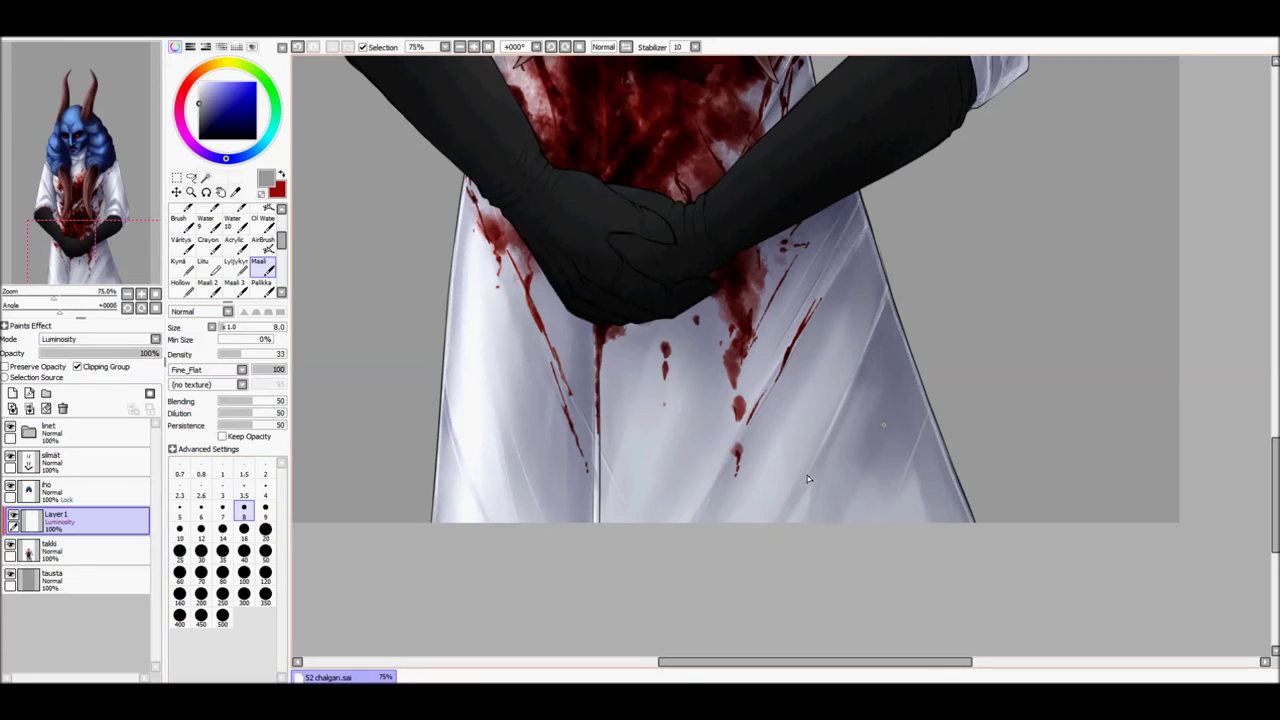
- Recolour the coat's line art grey-blue on the opacity-locked silmät layer in the linet folder, using the Ruisku brush at size 120
{"action": "left_click", "coordinate": [29, 432]}
{"action": "left_click", "coordinate": [80, 460]}
{"action": "key", "text": "r"}
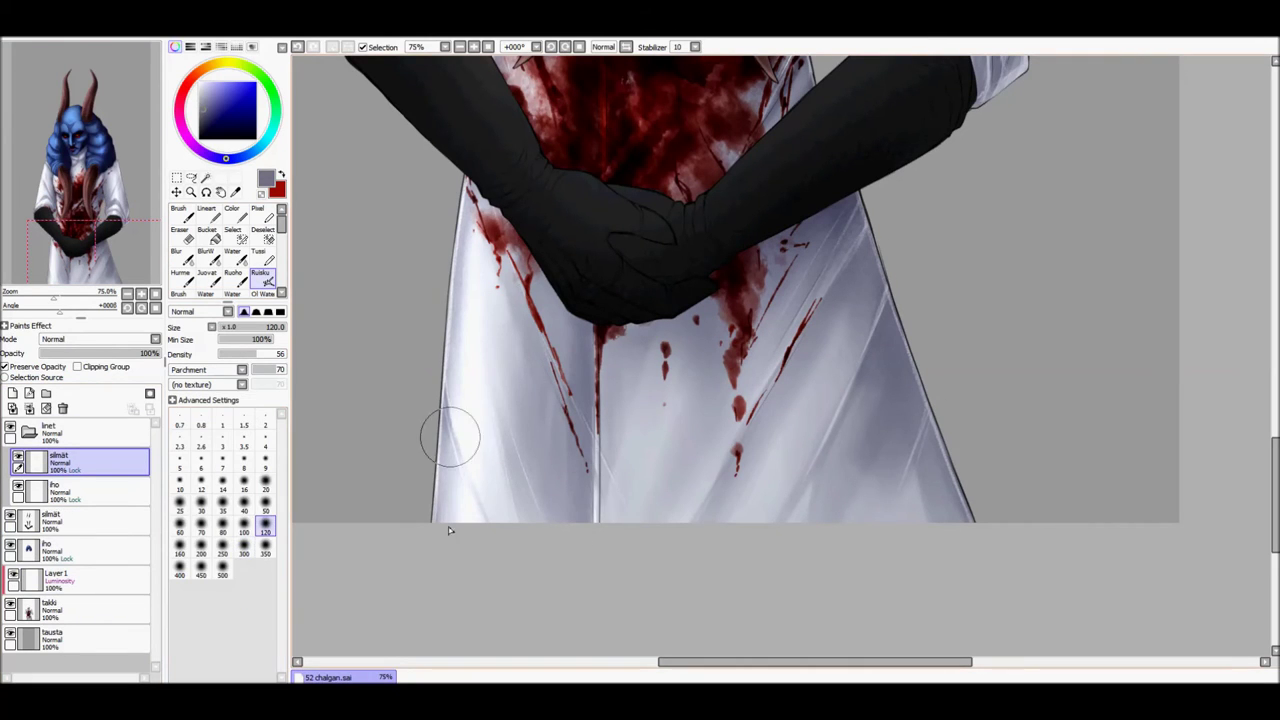
{"action": "scroll", "coordinate": [449, 429], "scroll_direction": "up", "scroll_amount": 5}
{"action": "scroll", "coordinate": [775, 315], "scroll_direction": "up", "scroll_amount": 2}
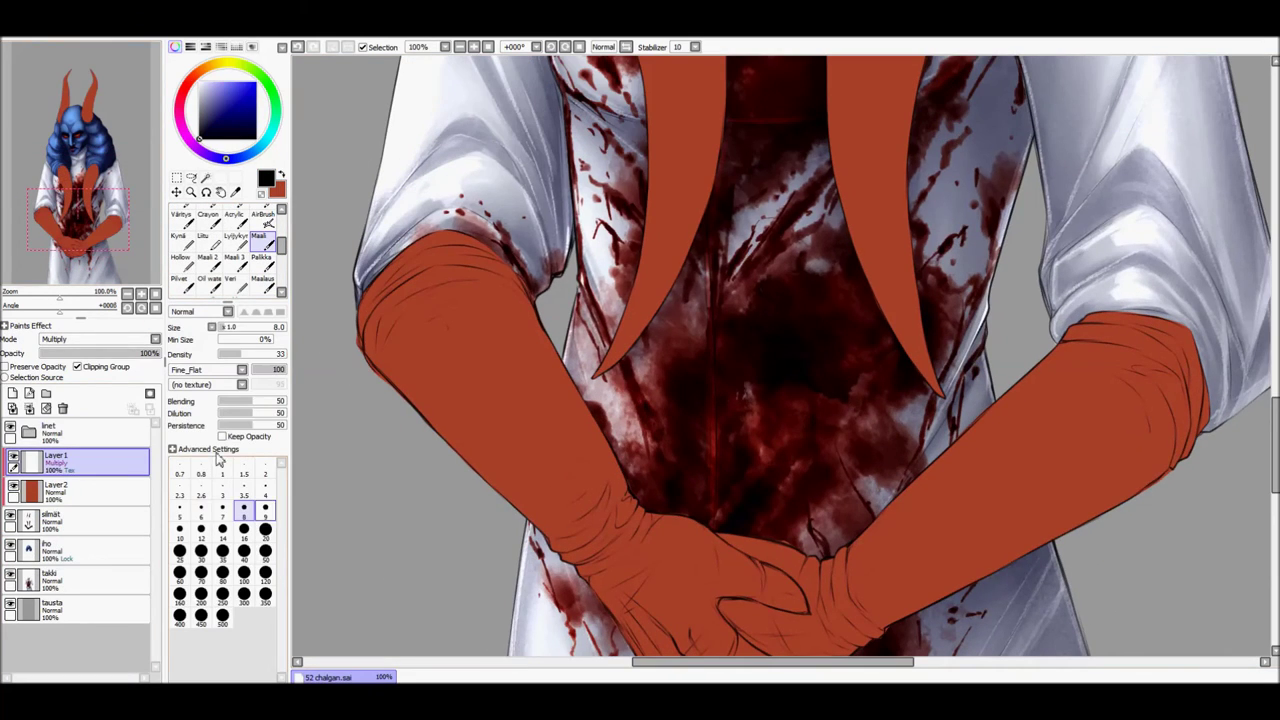
- Shade the creases at the left glove's upper end in black with the Maali brush at size 9 on the Multiply layer
{"action": "left_click", "coordinate": [265, 508]}
{"action": "mouse_move", "coordinate": [380, 340]}
{"action": "left_mouse_down"}
{"action": "mouse_move", "coordinate": [370, 290]}
{"action": "mouse_move", "coordinate": [490, 240]}
{"action": "mouse_move", "coordinate": [415, 272]}
{"action": "mouse_move", "coordinate": [456, 254]}
{"action": "left_mouse_up"}
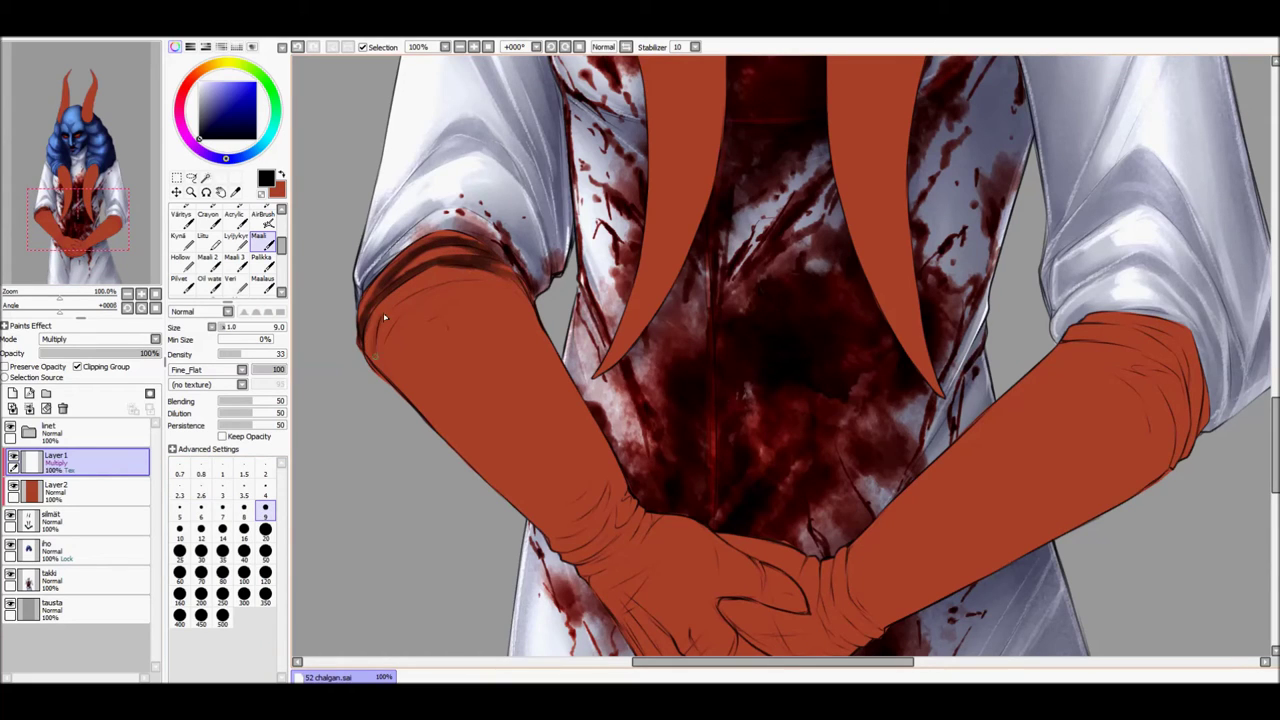
{"action": "mouse_move", "coordinate": [350, 358]}
{"action": "left_mouse_down"}
{"action": "mouse_move", "coordinate": [400, 300]}
{"action": "mouse_move", "coordinate": [530, 285]}
{"action": "left_mouse_up"}
{"action": "left_click", "coordinate": [237, 333]}
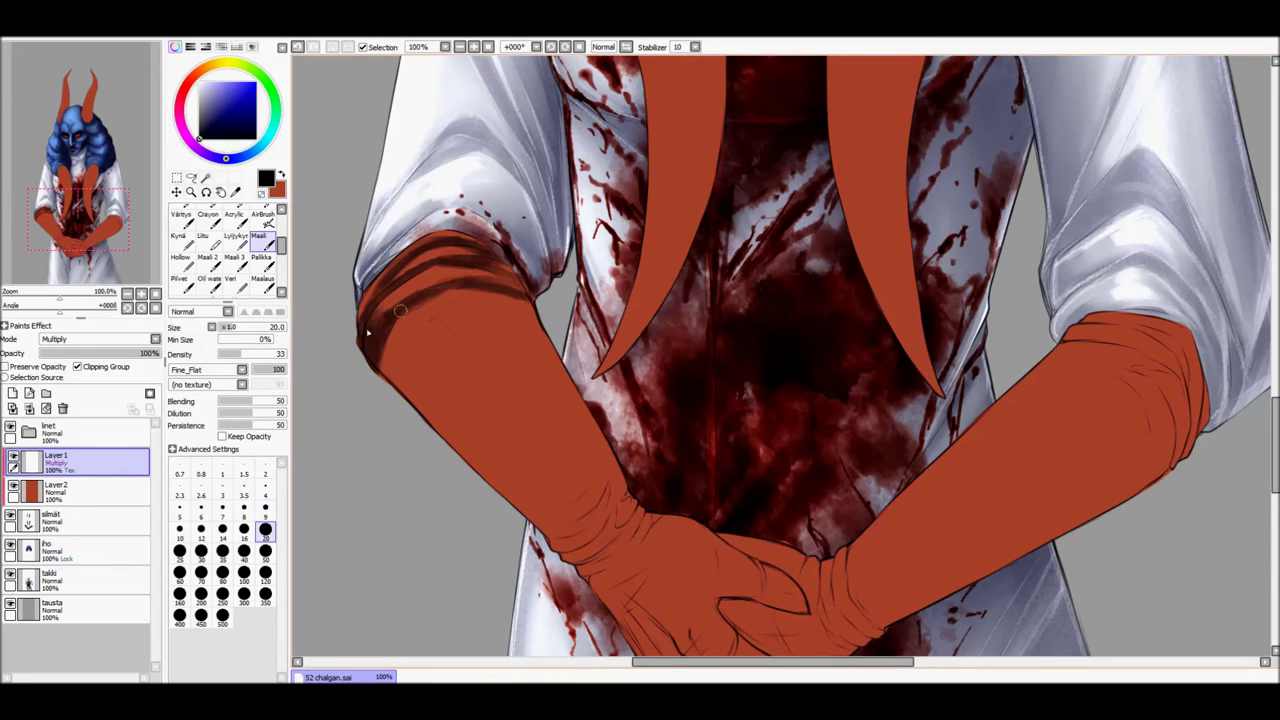
{"action": "left_click", "coordinate": [265, 508]}
- Shade the creases around the right glove's upper end in black and extend the shading on the left glove, mainly at size 9
{"action": "mouse_move", "coordinate": [1000, 350]}
{"action": "left_mouse_down"}
{"action": "mouse_move", "coordinate": [640, 420]}
{"action": "mouse_move", "coordinate": [690, 428]}
{"action": "left_mouse_up"}
{"action": "left_click_drag", "start_coordinate": [620, 410], "coordinate": [743, 450]}
{"action": "left_click_drag", "start_coordinate": [735, 509], "coordinate": [726, 548]}
{"action": "mouse_move", "coordinate": [648, 436]}
{"action": "left_mouse_down"}
{"action": "mouse_move", "coordinate": [720, 466]}
{"action": "mouse_move", "coordinate": [700, 546]}
{"action": "left_mouse_up"}
{"action": "mouse_move", "coordinate": [716, 458]}
{"action": "left_mouse_down"}
{"action": "mouse_move", "coordinate": [706, 565]}
{"action": "mouse_move", "coordinate": [712, 520]}
{"action": "left_mouse_up"}
{"action": "key", "text": "bracketright"}
{"action": "key", "text": "bracketright"}
{"action": "key", "text": "bracketright"}
{"action": "key", "text": "bracketright"}
{"action": "key", "text": "bracketright"}
{"action": "left_click_drag", "start_coordinate": [636, 437], "coordinate": [706, 458]}
{"action": "left_click_drag", "start_coordinate": [726, 420], "coordinate": [740, 482]}
{"action": "left_click_drag", "start_coordinate": [560, 420], "coordinate": [925, 285]}
{"action": "key", "text": "bracketleft"}
{"action": "key", "text": "bracketleft"}
{"action": "key", "text": "bracketleft"}
{"action": "key", "text": "bracketleft"}
{"action": "key", "text": "bracketleft"}
{"action": "mouse_move", "coordinate": [520, 450]}
{"action": "left_mouse_down"}
{"action": "mouse_move", "coordinate": [462, 512]}
{"action": "mouse_move", "coordinate": [466, 500]}
{"action": "left_mouse_up"}
{"action": "left_click_drag", "start_coordinate": [470, 480], "coordinate": [534, 498]}
{"action": "mouse_move", "coordinate": [452, 270]}
{"action": "left_mouse_down"}
{"action": "mouse_move", "coordinate": [376, 308]}
{"action": "mouse_move", "coordinate": [348, 342]}
{"action": "left_mouse_up"}
{"action": "left_click_drag", "start_coordinate": [376, 316], "coordinate": [441, 278]}
{"action": "left_click_drag", "start_coordinate": [1030, 326], "coordinate": [1100, 360]}
{"action": "left_click_drag", "start_coordinate": [1078, 350], "coordinate": [1100, 383]}
{"action": "left_click_drag", "start_coordinate": [1150, 323], "coordinate": [1110, 223]}
- Paint dark creases around both glove wrists with the Maali brush at size 9
{"action": "mouse_move", "coordinate": [760, 414]}
{"action": "left_mouse_down"}
{"action": "mouse_move", "coordinate": [766, 460]}
{"action": "mouse_move", "coordinate": [796, 500]}
{"action": "left_mouse_up"}
{"action": "left_click_drag", "start_coordinate": [752, 430], "coordinate": [742, 486]}
{"action": "left_click_drag", "start_coordinate": [740, 428], "coordinate": [742, 498]}
{"action": "left_click_drag", "start_coordinate": [734, 472], "coordinate": [789, 520]}
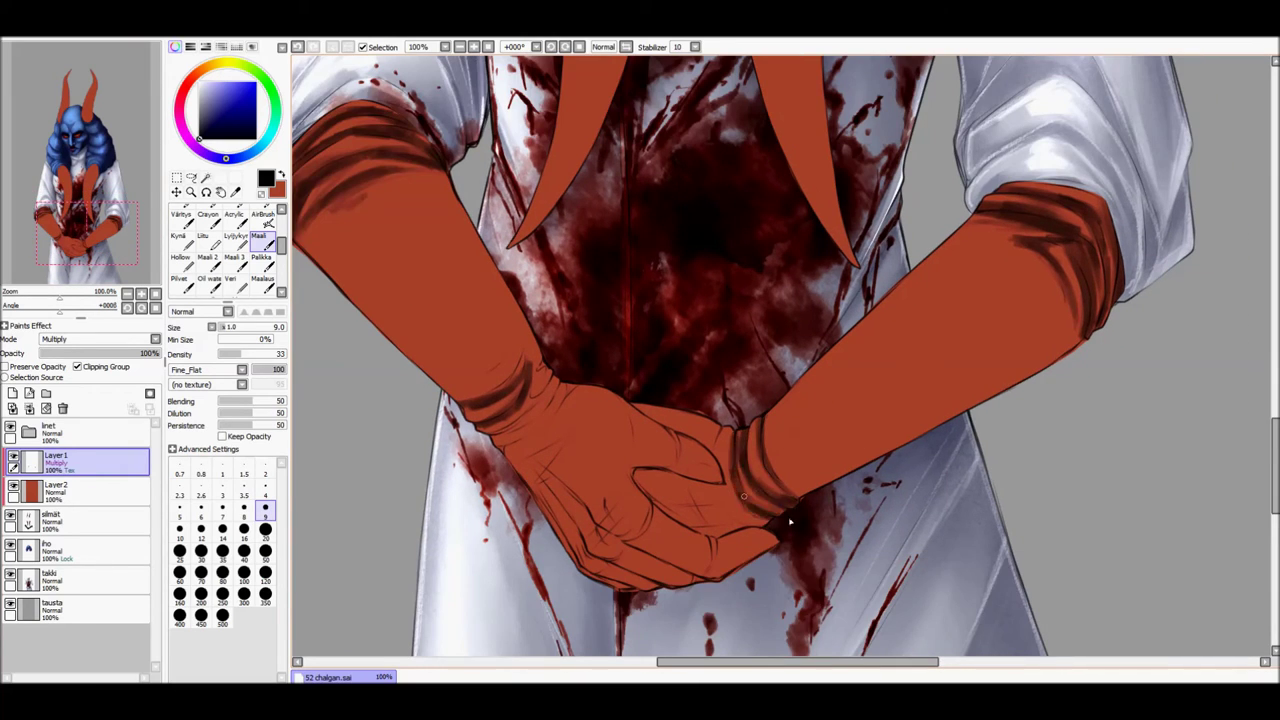
{"action": "left_click_drag", "start_coordinate": [531, 368], "coordinate": [488, 388]}
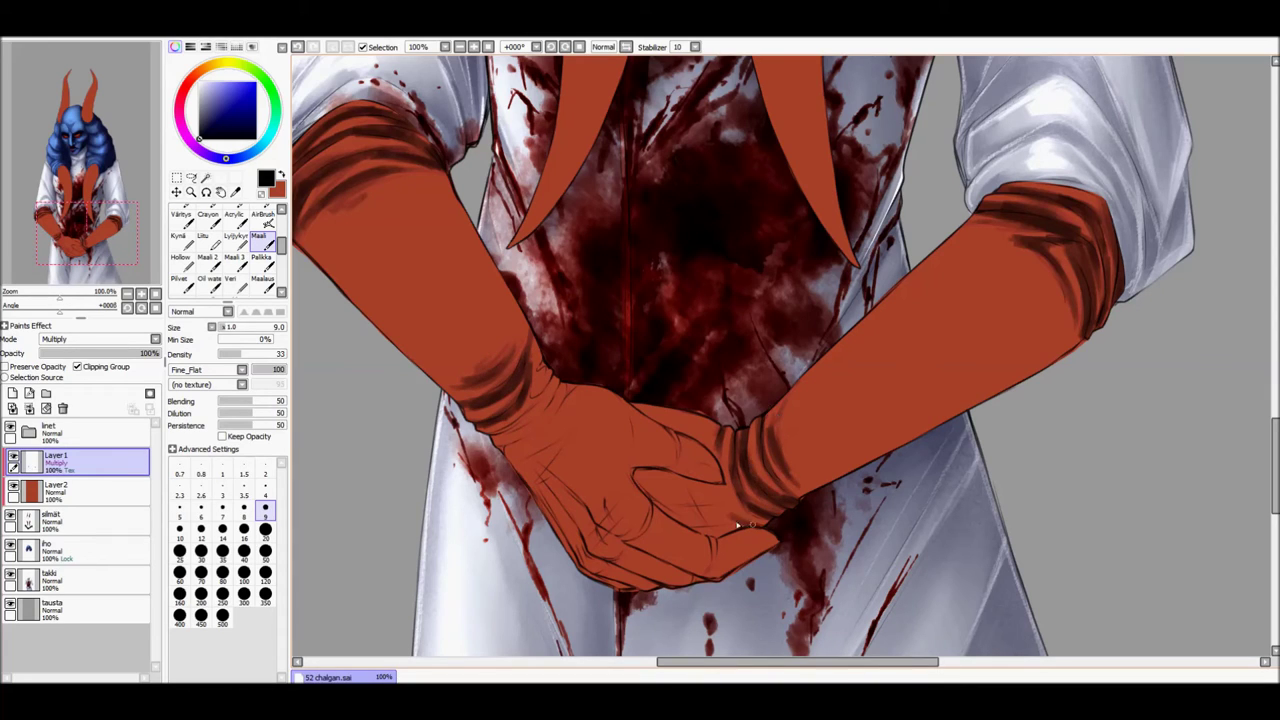
- Shade the partly covered rear hand and the creases at the left glove's wrist in black with the Maali brush
{"action": "key", "text": "bracketright"}
{"action": "key", "text": "bracketright"}
{"action": "key", "text": "bracketright"}
{"action": "key", "text": "bracketright"}
{"action": "mouse_move", "coordinate": [640, 480]}
{"action": "left_mouse_down"}
{"action": "mouse_move", "coordinate": [632, 399]}
{"action": "mouse_move", "coordinate": [712, 445]}
{"action": "left_mouse_up"}
{"action": "mouse_move", "coordinate": [640, 410]}
{"action": "left_mouse_down"}
{"action": "mouse_move", "coordinate": [661, 508]}
{"action": "mouse_move", "coordinate": [712, 522]}
{"action": "mouse_move", "coordinate": [748, 512]}
{"action": "left_mouse_up"}
{"action": "key", "text": "bracketleft"}
{"action": "key", "text": "bracketleft"}
{"action": "key", "text": "bracketleft"}
{"action": "key", "text": "bracketleft"}
{"action": "left_click_drag", "start_coordinate": [738, 448], "coordinate": [741, 518]}
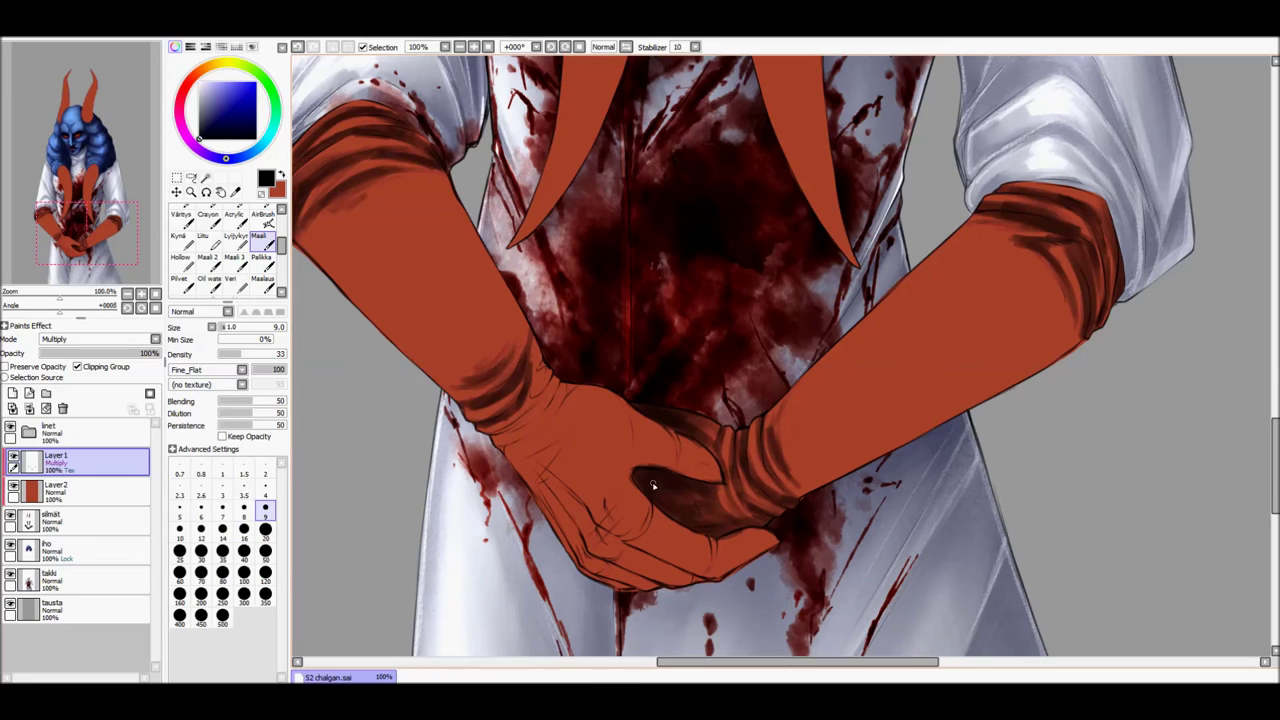
{"action": "mouse_move", "coordinate": [513, 423]}
{"action": "left_mouse_down"}
{"action": "mouse_move", "coordinate": [541, 373]}
{"action": "mouse_move", "coordinate": [565, 393]}
{"action": "left_mouse_up"}
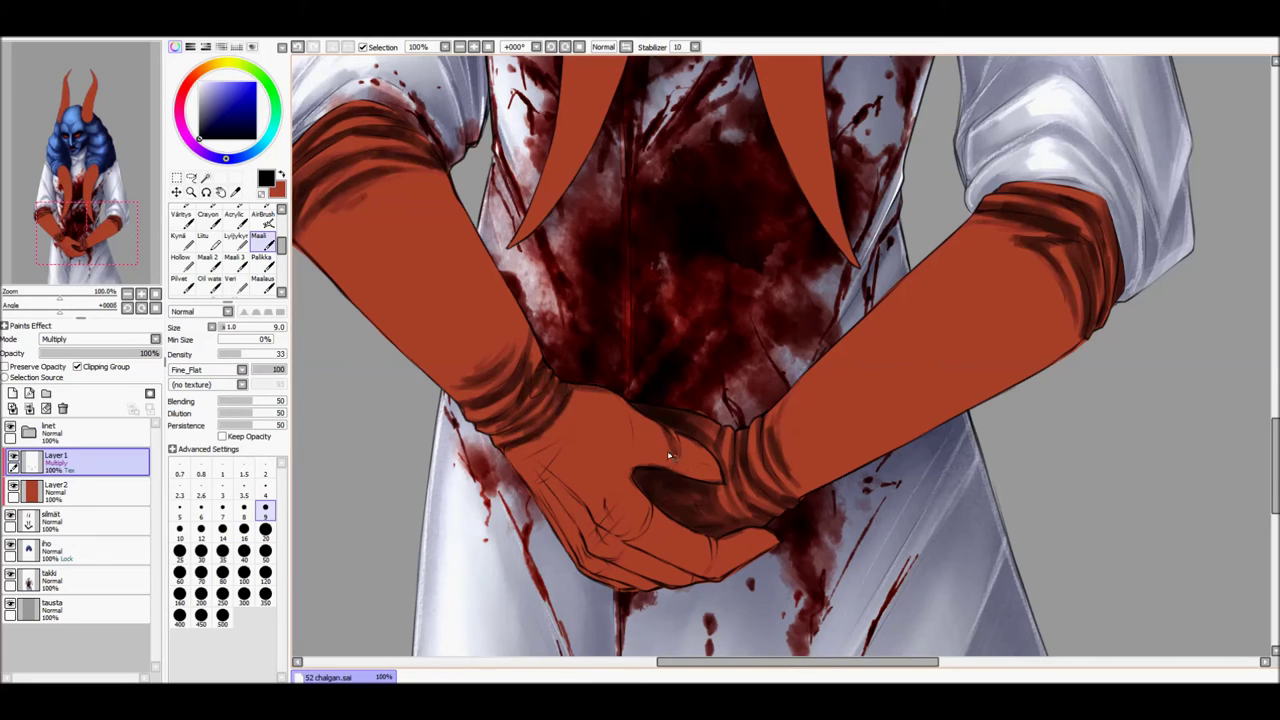
- Shade the thumb, fingers, knuckles and back of the front hand in black with the Maali brush
{"action": "key", "text": "bracketright"}
{"action": "key", "text": "bracketright"}
{"action": "mouse_move", "coordinate": [633, 500]}
{"action": "left_mouse_down"}
{"action": "mouse_move", "coordinate": [609, 544]}
{"action": "mouse_move", "coordinate": [668, 525]}
{"action": "left_mouse_up"}
{"action": "mouse_move", "coordinate": [590, 530]}
{"action": "left_mouse_down"}
{"action": "mouse_move", "coordinate": [650, 570]}
{"action": "mouse_move", "coordinate": [700, 495]}
{"action": "mouse_move", "coordinate": [770, 575]}
{"action": "left_mouse_up"}
{"action": "left_click_drag", "start_coordinate": [710, 535], "coordinate": [615, 575]}
{"action": "mouse_move", "coordinate": [625, 400]}
{"action": "left_mouse_down"}
{"action": "mouse_move", "coordinate": [650, 490]}
{"action": "mouse_move", "coordinate": [665, 470]}
{"action": "left_mouse_up"}
{"action": "mouse_move", "coordinate": [505, 465]}
{"action": "left_mouse_down"}
{"action": "mouse_move", "coordinate": [575, 412]}
{"action": "mouse_move", "coordinate": [630, 475]}
{"action": "left_mouse_up"}
{"action": "key", "text": "bracketleft"}
{"action": "key", "text": "bracketleft"}
{"action": "mouse_move", "coordinate": [615, 425]}
{"action": "left_mouse_down"}
{"action": "mouse_move", "coordinate": [577, 485]}
{"action": "mouse_move", "coordinate": [585, 515]}
{"action": "left_mouse_up"}
{"action": "left_click_drag", "start_coordinate": [590, 455], "coordinate": [530, 540]}
{"action": "left_click_drag", "start_coordinate": [570, 465], "coordinate": [557, 535]}
- Shade the outer and inner sides of both glove forearms with the Maali brush, finishing at size 20
{"action": "left_click", "coordinate": [265, 551]}
{"action": "mouse_move", "coordinate": [371, 286]}
{"action": "left_mouse_down"}
{"action": "mouse_move", "coordinate": [423, 304]}
{"action": "mouse_move", "coordinate": [458, 430]}
{"action": "left_mouse_up"}
{"action": "scroll", "coordinate": [458, 430], "scroll_direction": "down", "scroll_amount": 2}
{"action": "key", "text": "bracketleft"}
{"action": "key", "text": "bracketleft"}
{"action": "key", "text": "bracketleft"}
{"action": "key", "text": "bracketleft"}
{"action": "key", "text": "bracketleft"}
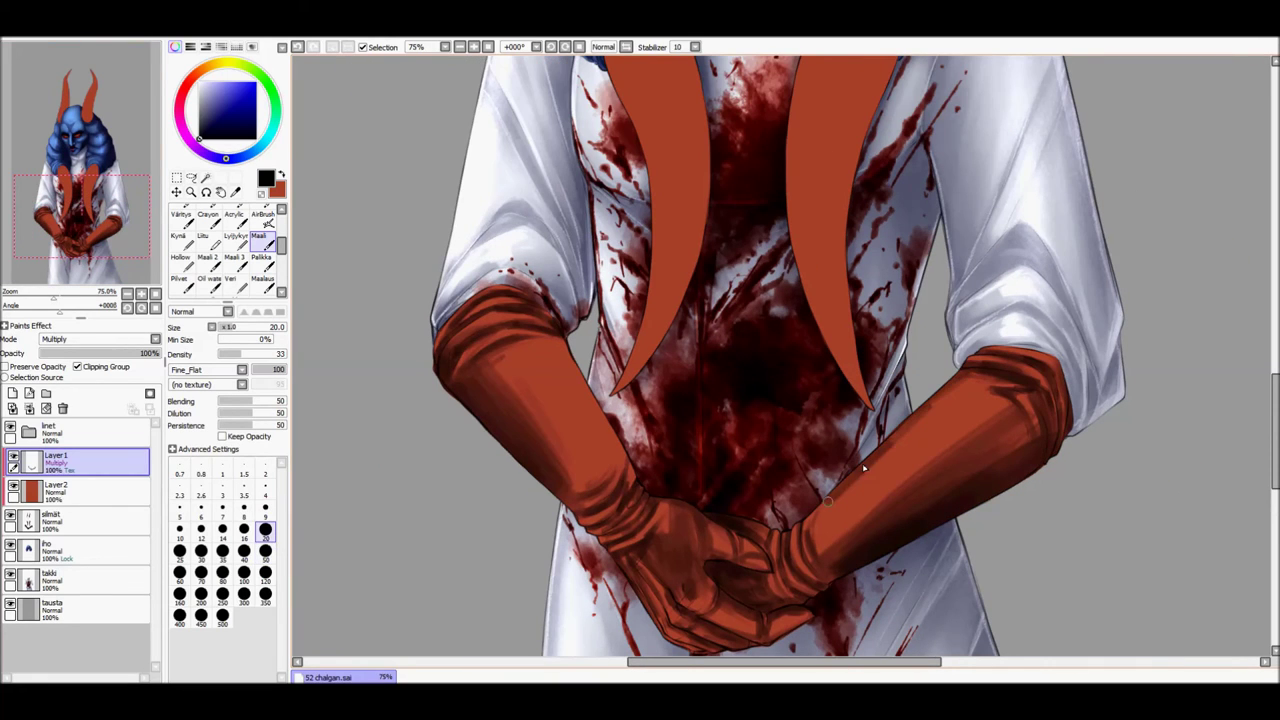
- Blend the shading on the glove forearms and clasped hands with the Oil water brush at sizes 20 and 9
{"action": "key", "text": "b"}
{"action": "scroll", "coordinate": [537, 285], "scroll_direction": "up", "scroll_amount": 2}
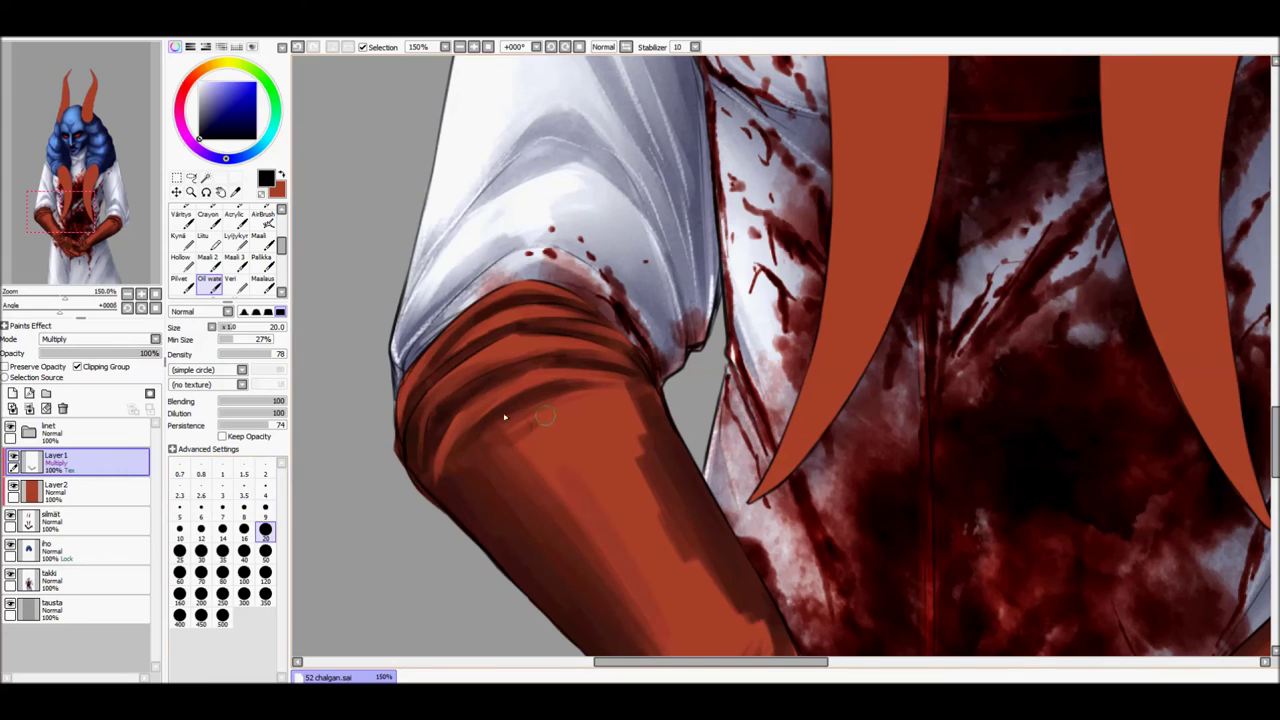
{"action": "scroll", "coordinate": [509, 423], "scroll_direction": "right", "scroll_amount": 5}
{"action": "left_click_drag", "start_coordinate": [773, 425], "coordinate": [762, 458]}
{"action": "scroll", "coordinate": [762, 458], "scroll_direction": "down", "scroll_amount": 1}
{"action": "key", "text": "n"}
{"action": "key", "text": "b"}
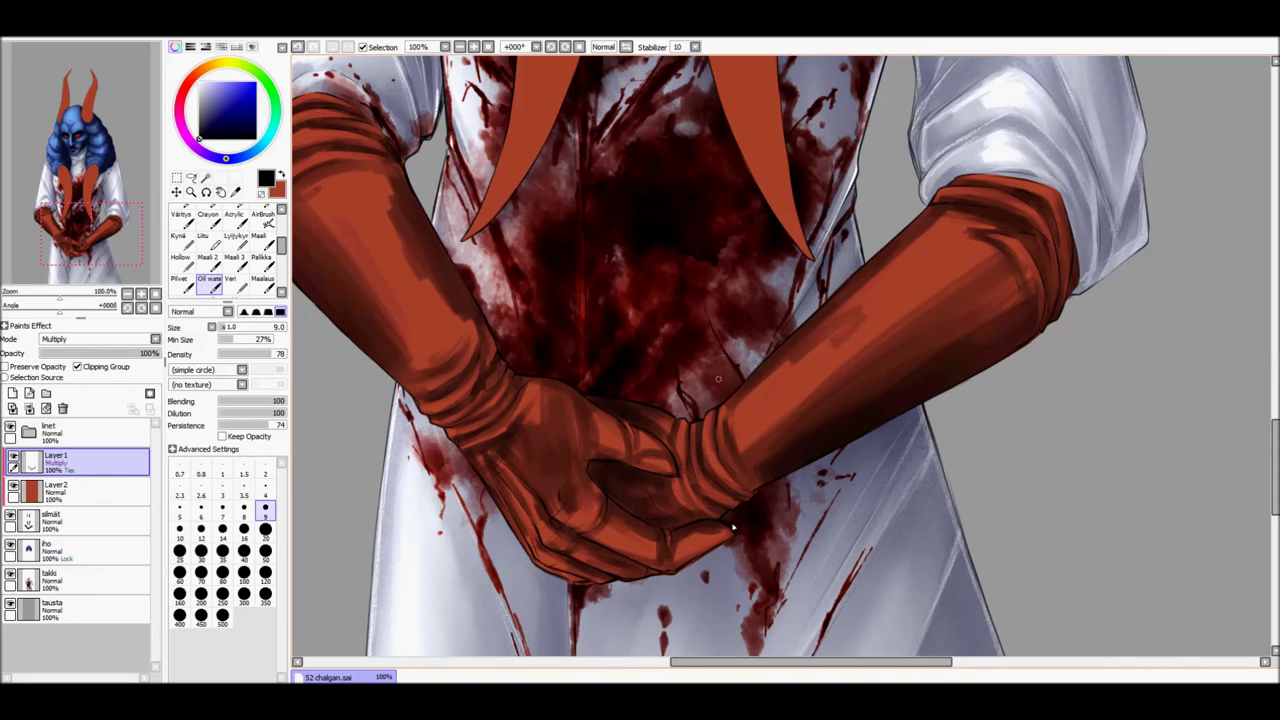
{"action": "key", "text": "n"}
{"action": "key", "text": "b"}
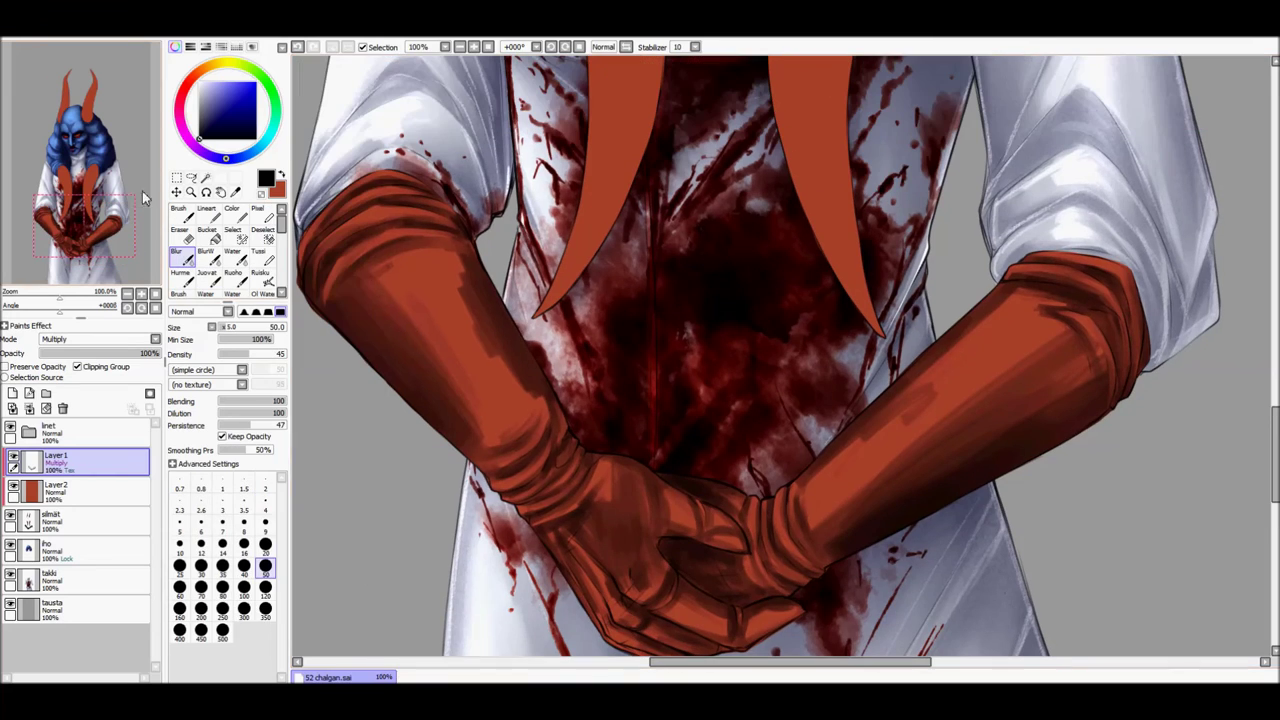
- Smooth the forearm shading on both gloves with the Blur brush at sizes 50 and 20
{"action": "mouse_move", "coordinate": [400, 290]}
{"action": "left_mouse_down"}
{"action": "mouse_move", "coordinate": [480, 350]}
{"action": "mouse_move", "coordinate": [471, 380]}
{"action": "left_mouse_up"}
{"action": "mouse_move", "coordinate": [820, 470]}
{"action": "left_mouse_down"}
{"action": "mouse_move", "coordinate": [1087, 380]}
{"action": "mouse_move", "coordinate": [830, 505]}
{"action": "left_mouse_up"}
{"action": "left_click", "coordinate": [265, 544]}
{"action": "left_click_drag", "start_coordinate": [660, 502], "coordinate": [745, 407]}
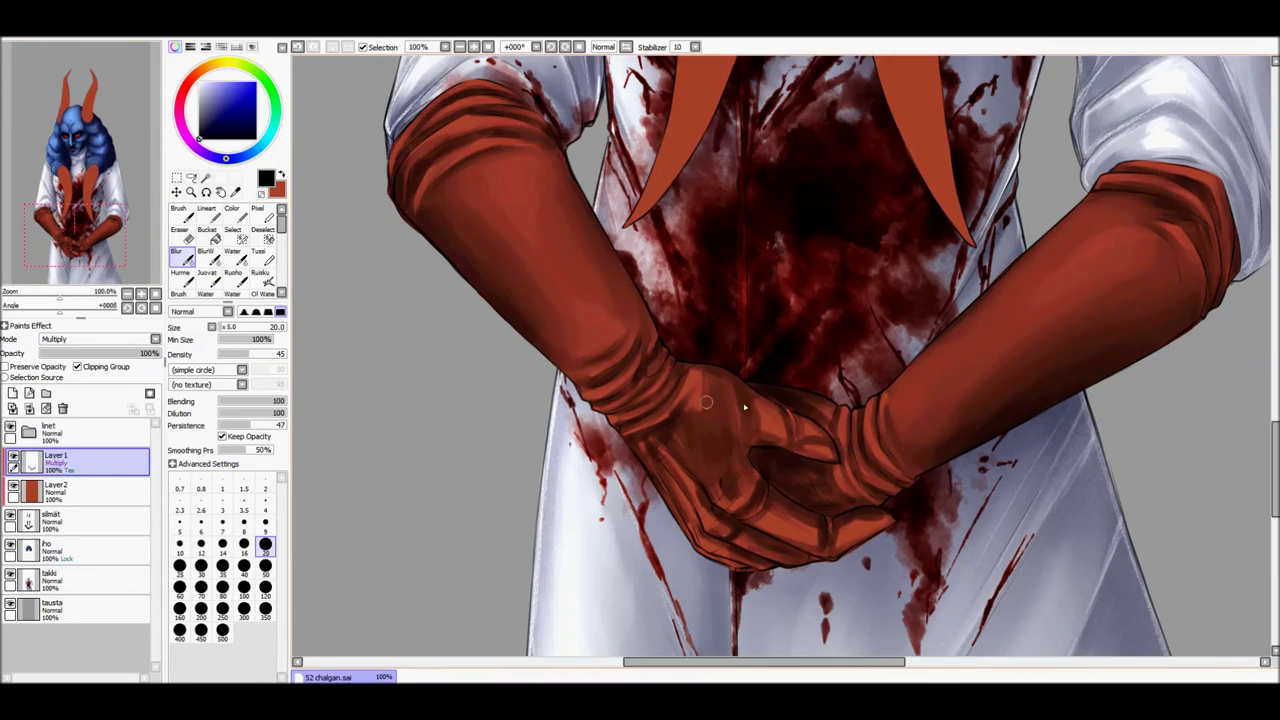
{"action": "left_click_drag", "start_coordinate": [760, 545], "coordinate": [670, 505]}
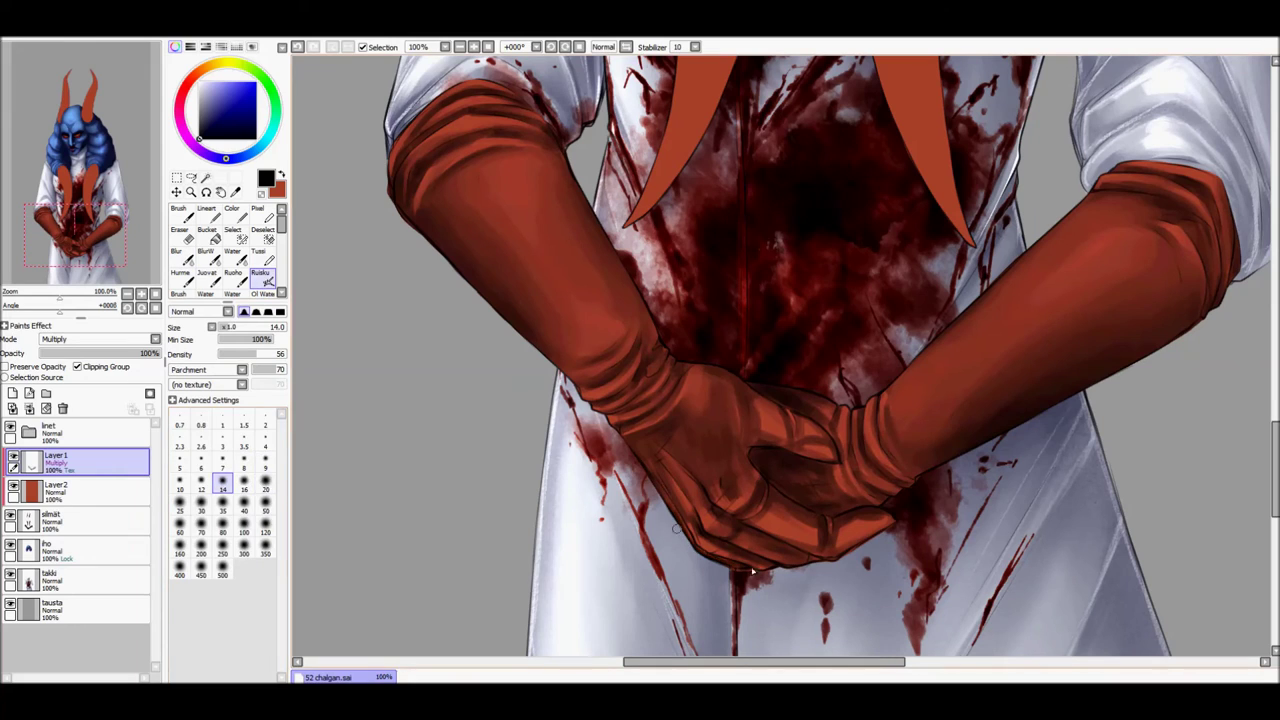
- Deepen the shading on the clasped hands with the Ruisku brush and soften it with Blur at sizes 50 and 20
{"action": "left_click", "coordinate": [222, 544]}
{"action": "key", "text": "bracketright"}
{"action": "key", "text": "bracketright"}
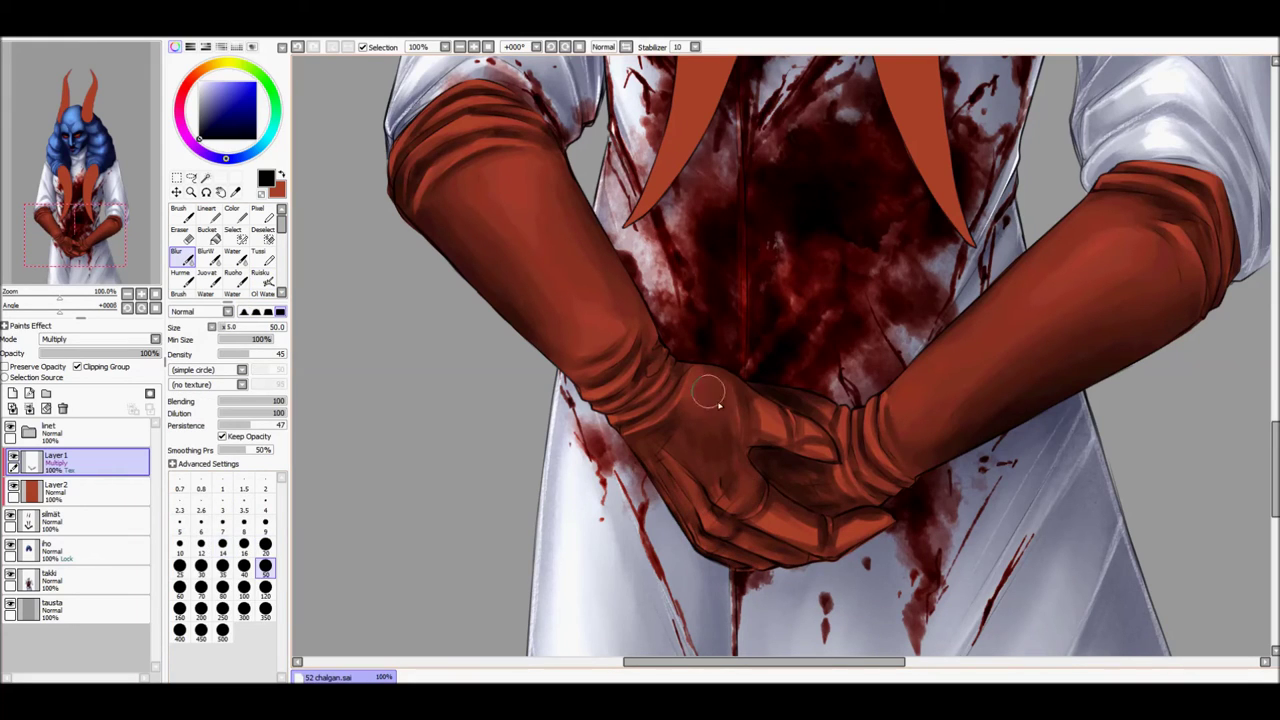
{"action": "left_click_drag", "start_coordinate": [881, 415], "coordinate": [771, 455]}
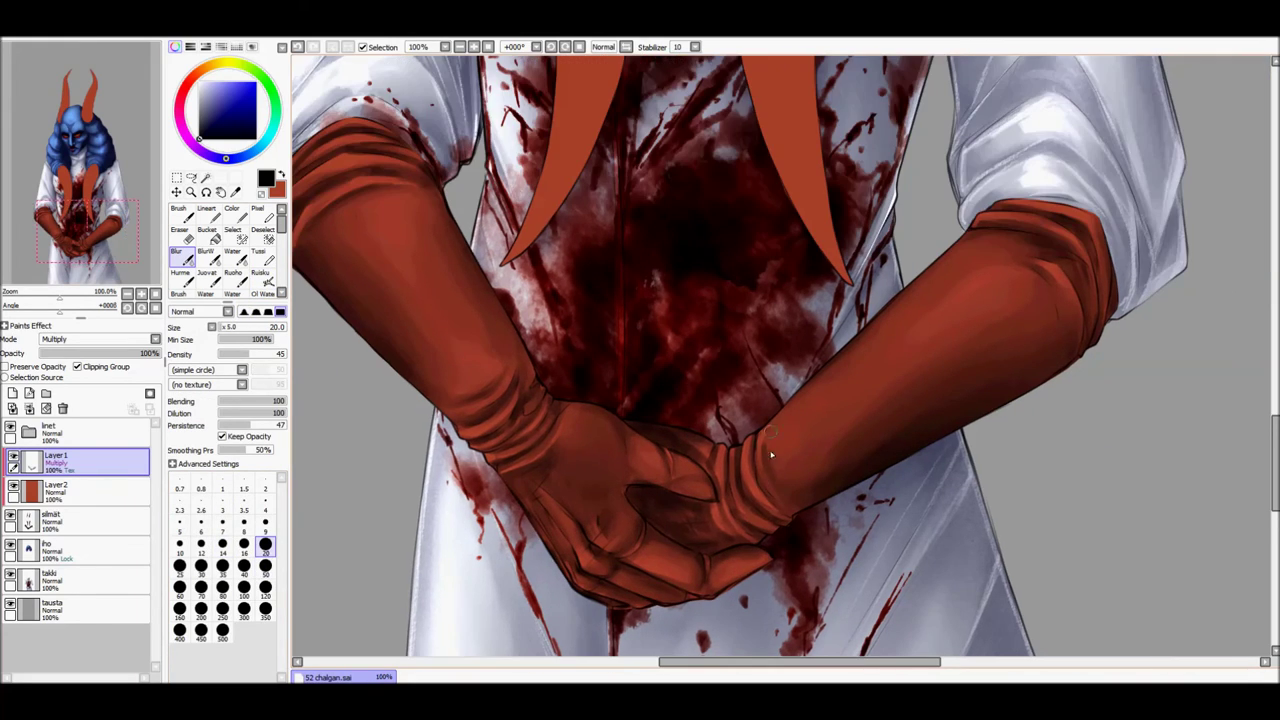
- Hide the orange Layer2 and add a clipped layer in Luminosity mode directly above silmät
{"action": "key", "text": "w"}
{"action": "scroll", "coordinate": [966, 214], "scroll_direction": "down", "scroll_amount": 3}
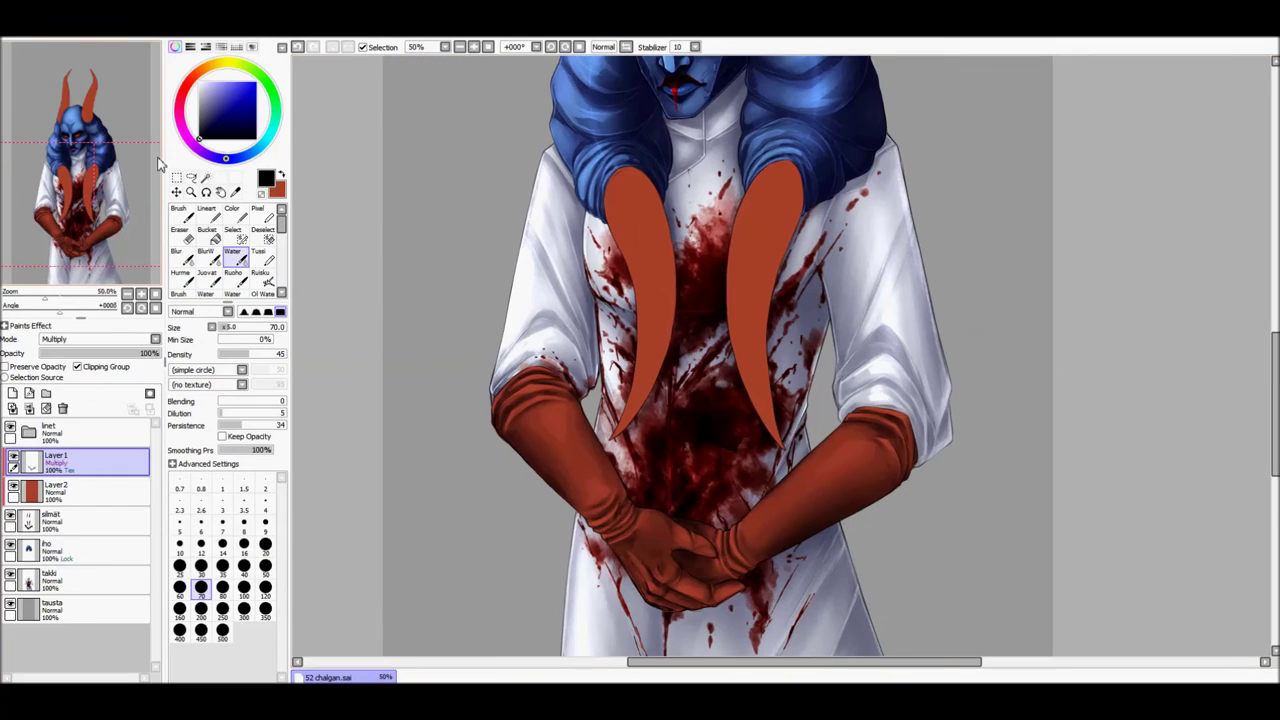
{"action": "left_click", "coordinate": [12, 393]}
{"action": "left_click", "coordinate": [13, 490]}
{"action": "left_click", "coordinate": [97, 339]}
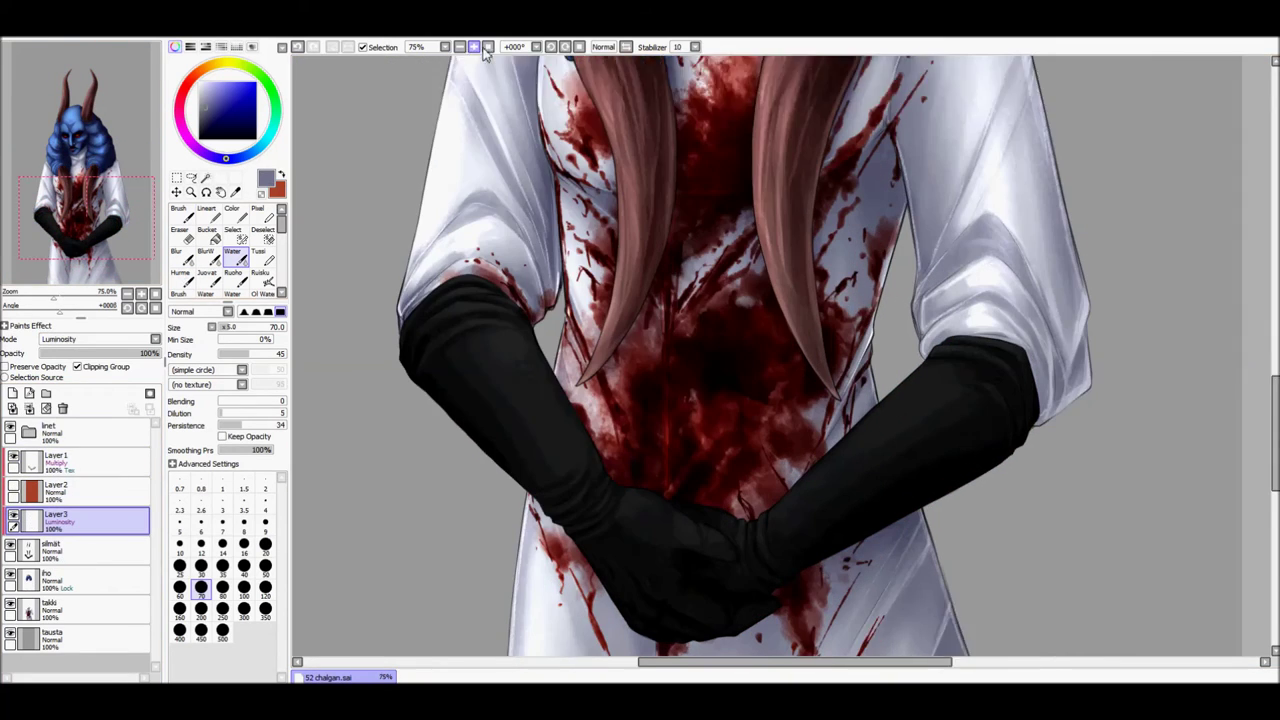
- Airbrush soft grey-blue highlights onto both glove forearms and hands with the Ruisku brush at sizes 160 and 80
{"action": "scroll", "coordinate": [720, 360], "scroll_direction": "up", "scroll_amount": 2}
{"action": "left_click", "coordinate": [262, 275]}
{"action": "left_click", "coordinate": [265, 522]}
{"action": "left_click", "coordinate": [180, 547]}
{"action": "left_click_drag", "start_coordinate": [309, 386], "coordinate": [351, 461]}
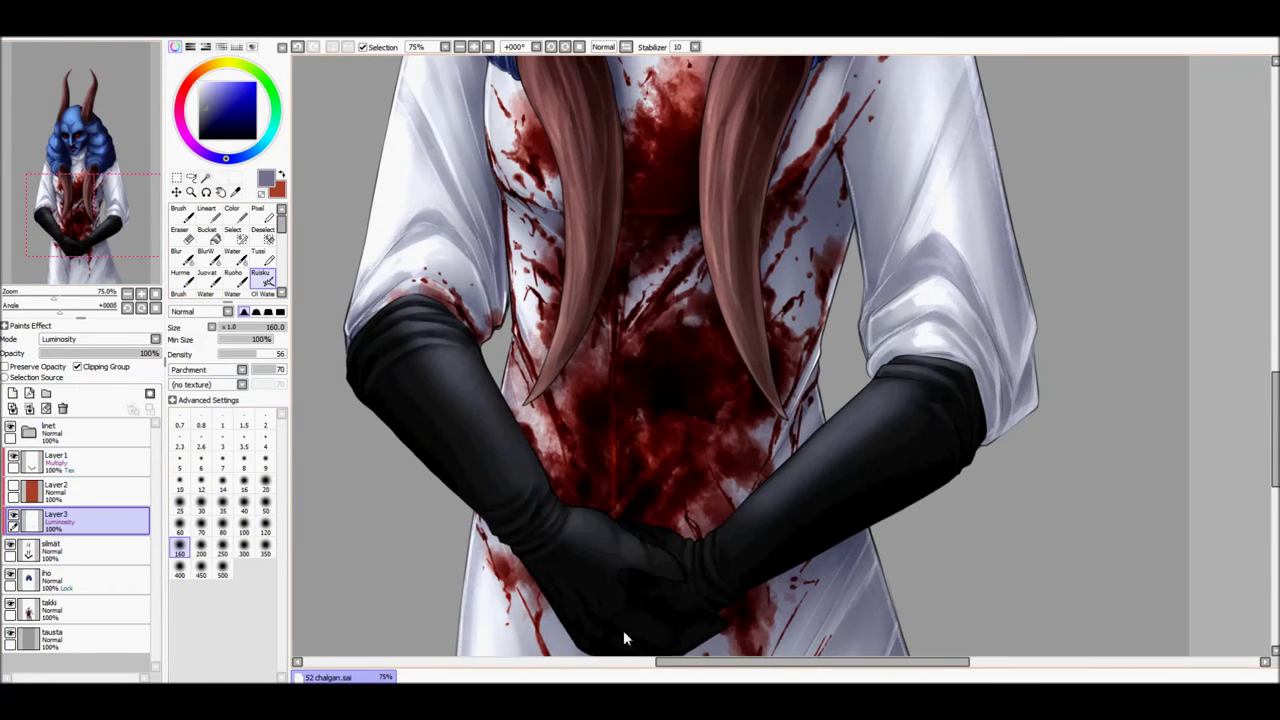
{"action": "scroll", "coordinate": [592, 648], "scroll_direction": "down", "scroll_amount": 1}
{"action": "key", "text": "bracketleft"}
{"action": "key", "text": "bracketleft"}
{"action": "key", "text": "bracketleft"}
- Merge the glove shading and highlight layers down into silmät and add a new clipped Luminosity layer above it
{"action": "left_click", "coordinate": [29, 407]}
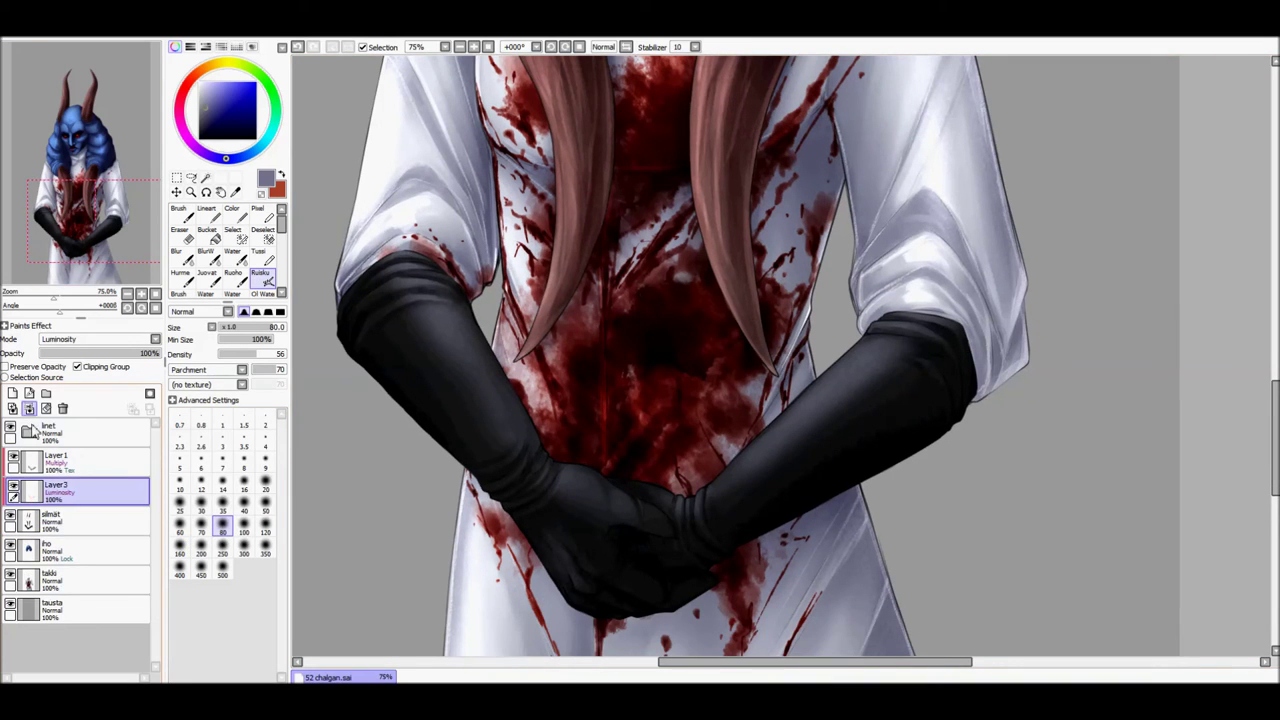
{"action": "left_click", "coordinate": [29, 407]}
{"action": "left_click", "coordinate": [12, 393]}
{"action": "left_click", "coordinate": [97, 339]}
{"action": "left_click", "coordinate": [262, 240]}
{"action": "left_click", "coordinate": [77, 366]}
- Paint fine light creases near the right glove's elbow with the Maali brush and raise the brush size to 50
{"action": "scroll", "coordinate": [690, 204], "scroll_direction": "up", "scroll_amount": 2}
{"action": "key", "text": "bracketleft"}
{"action": "key", "text": "bracketleft"}
{"action": "key", "text": "bracketleft"}
{"action": "key", "text": "bracketleft"}
{"action": "key", "text": "bracketleft"}
{"action": "left_click_drag", "start_coordinate": [617, 270], "coordinate": [768, 440]}
{"action": "left_click_drag", "start_coordinate": [666, 294], "coordinate": [753, 458]}
{"action": "left_click_drag", "start_coordinate": [589, 314], "coordinate": [870, 192]}
{"action": "key", "text": "bracketright"}
{"action": "key", "text": "bracketright"}
{"action": "key", "text": "bracketright"}
{"action": "key", "text": "bracketright"}
{"action": "key", "text": "bracketright"}
{"action": "key", "text": "bracketright"}
{"action": "key", "text": "bracketright"}
{"action": "key", "text": "bracketright"}
{"action": "key", "text": "bracketright"}
{"action": "key", "text": "bracketright"}
{"action": "key", "text": "bracketright"}
{"action": "key", "text": "bracketright"}
{"action": "key", "text": "bracketright"}
{"action": "key", "text": "bracketright"}
{"action": "key", "text": "bracketright"}
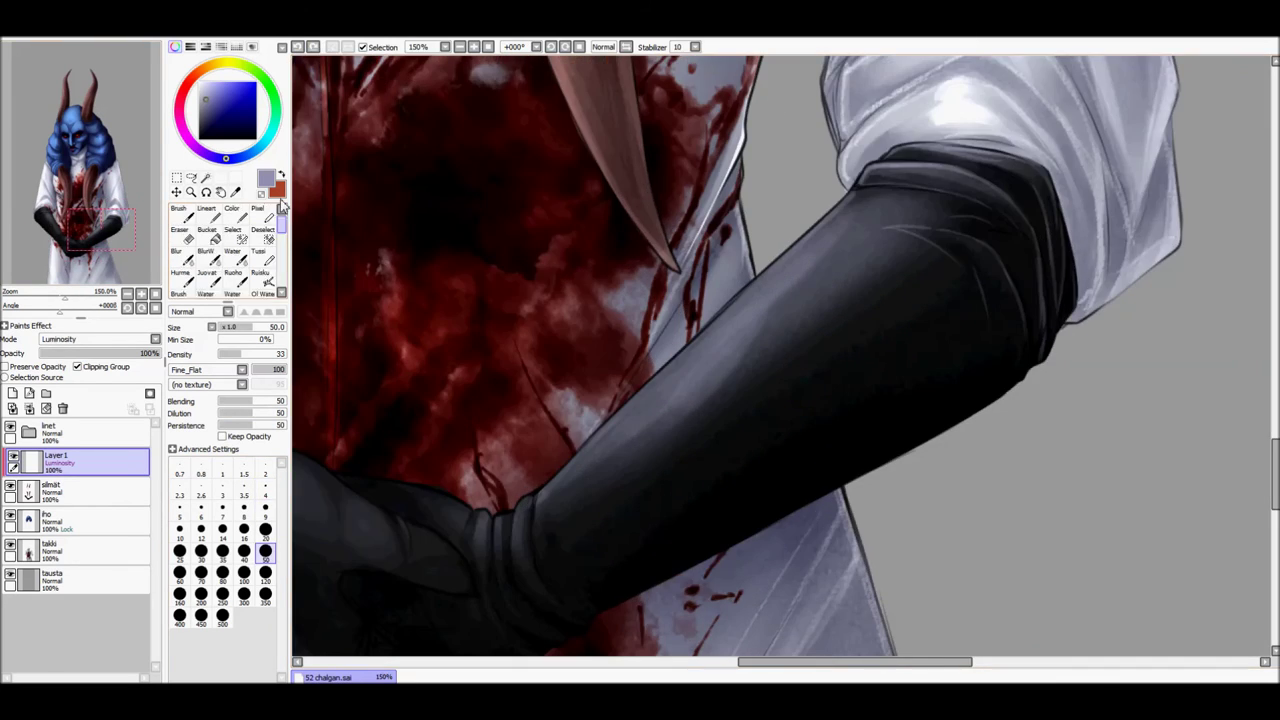
- Paint thin highlights on the wrist creases, fingers and left glove's upper folds with the Maali brush at size 4
{"action": "key", "text": "b"}
{"action": "scroll", "coordinate": [230, 245], "scroll_direction": "up", "scroll_amount": 3}
{"action": "left_click", "coordinate": [259, 228]}
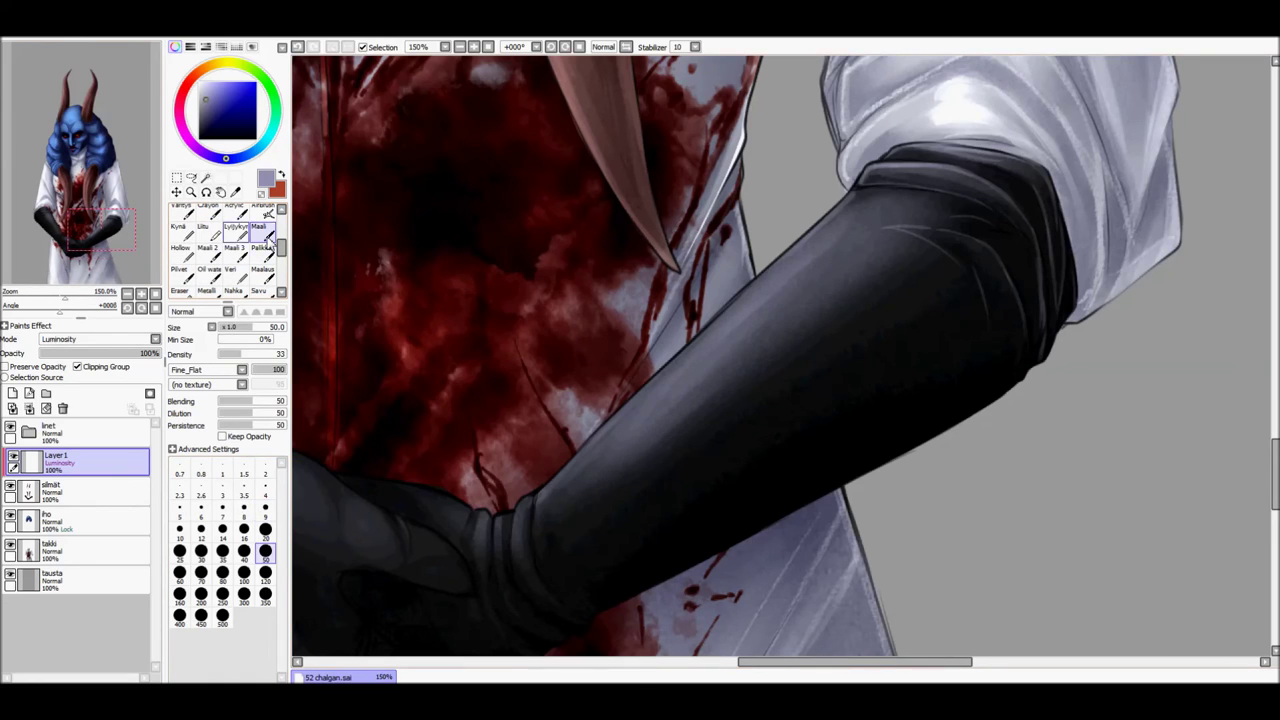
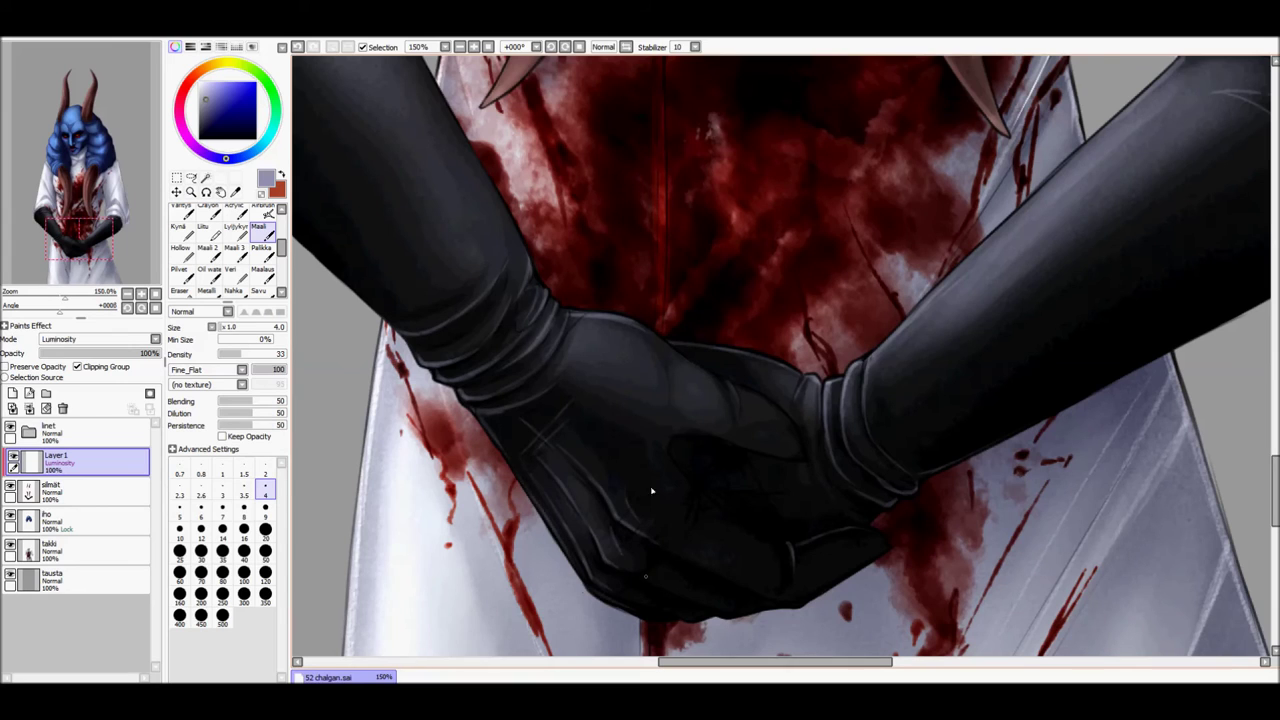
{"action": "left_click_drag", "start_coordinate": [115, 209], "coordinate": [112, 205]}
{"action": "left_click_drag", "start_coordinate": [738, 484], "coordinate": [814, 572]}
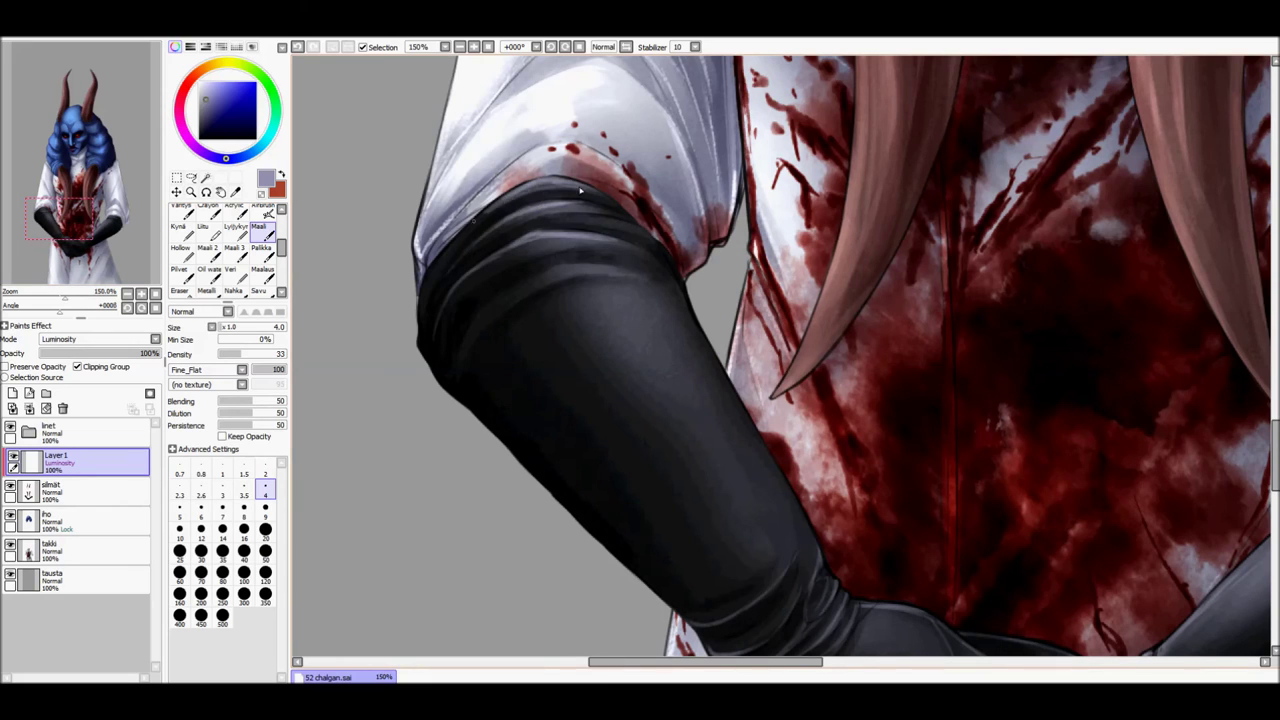
{"action": "left_click_drag", "start_coordinate": [580, 190], "coordinate": [500, 300]}
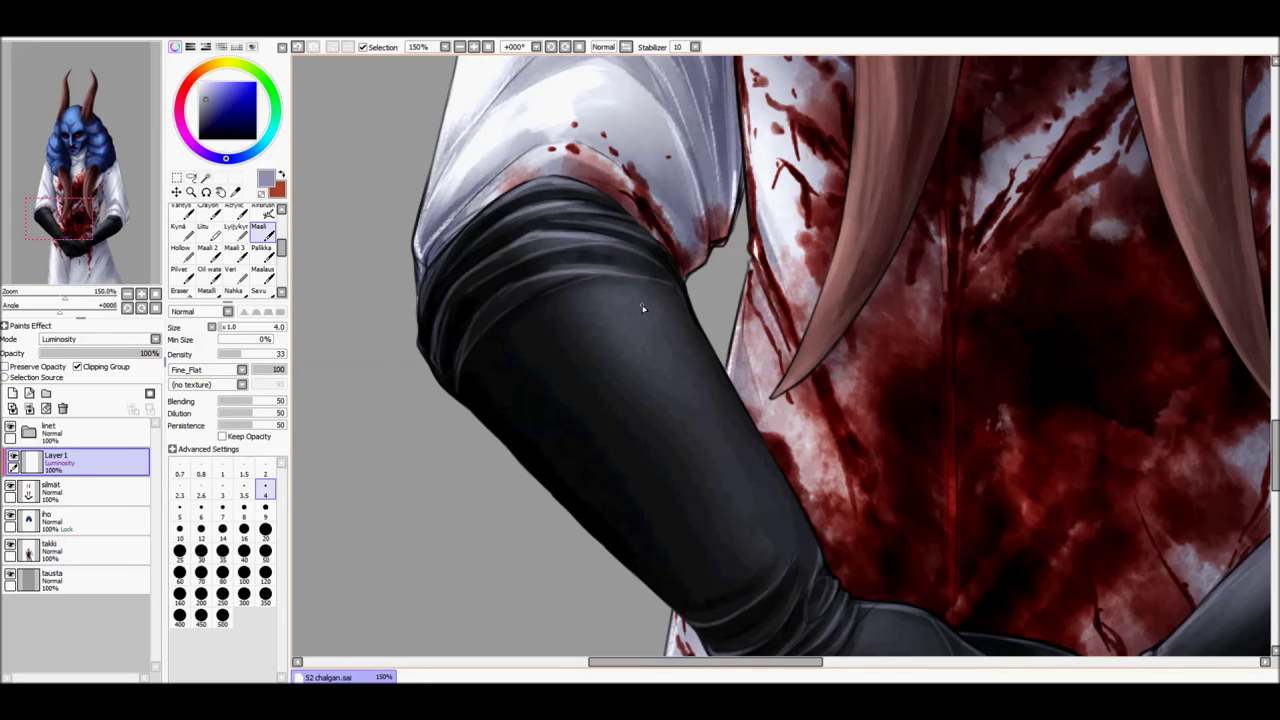
- Blend the new highlights on both gloves with the Oil water brush at sizes 20 and 50
{"action": "key", "text": "h"}
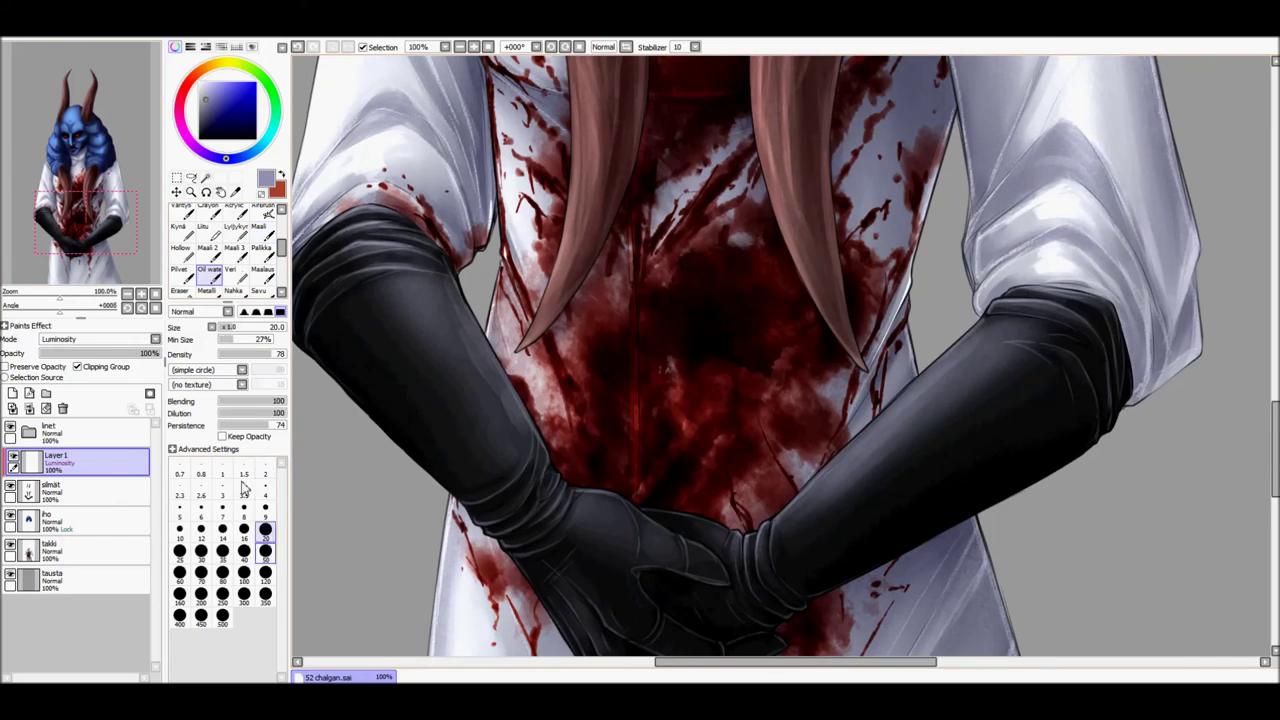
{"action": "left_click", "coordinate": [474, 47]}
{"action": "left_click", "coordinate": [474, 47]}
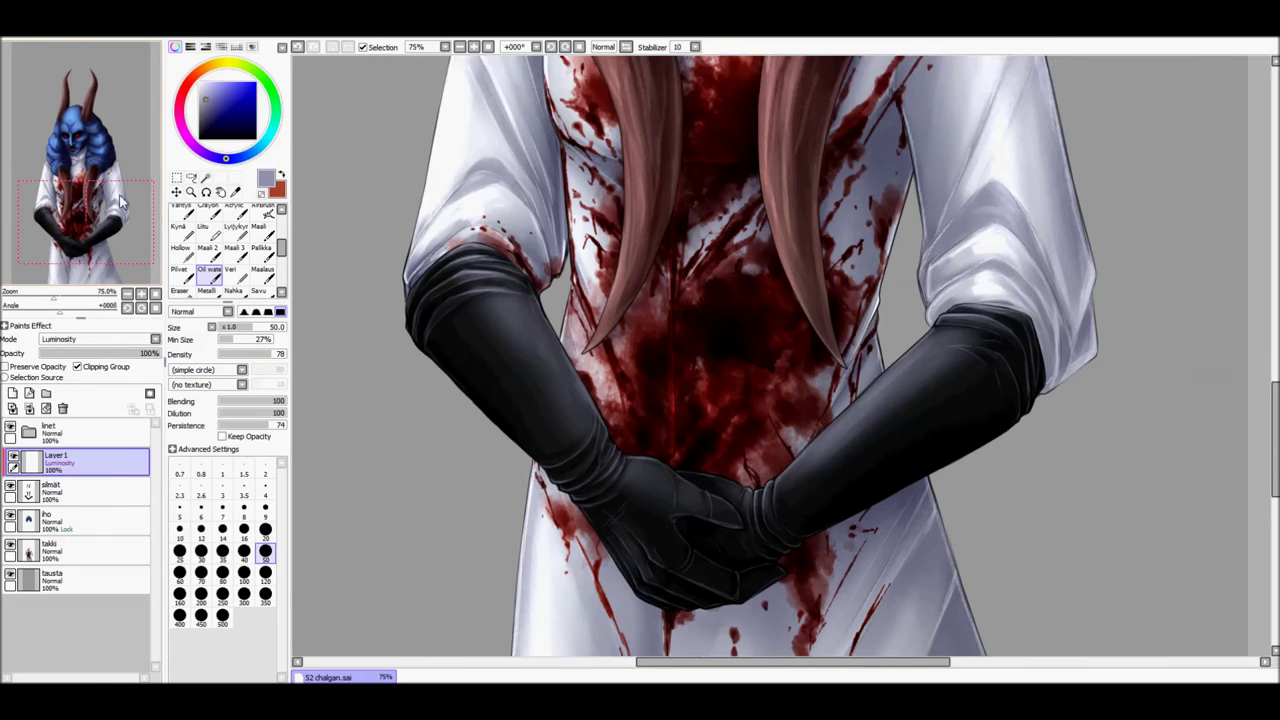
- Add another clipped Luminosity layer and paint faint wrinkle lines on both gloves with the Maali brush at sizes 20 and 4
{"action": "scroll", "coordinate": [640, 360], "scroll_direction": "down", "scroll_amount": 1}
{"action": "left_click", "coordinate": [12, 393]}
{"action": "left_click", "coordinate": [263, 233]}
{"action": "left_click", "coordinate": [265, 530]}
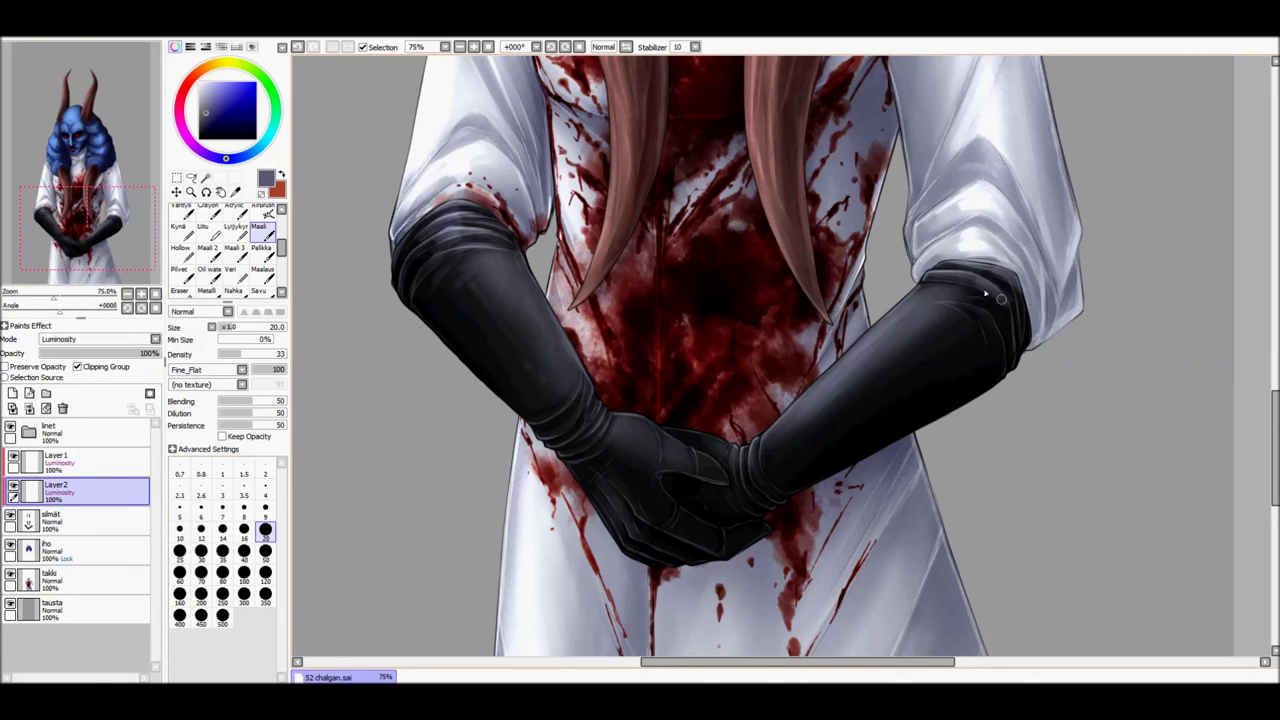
{"action": "key", "text": "bracketleft"}
{"action": "key", "text": "bracketleft"}
{"action": "key", "text": "bracketleft"}
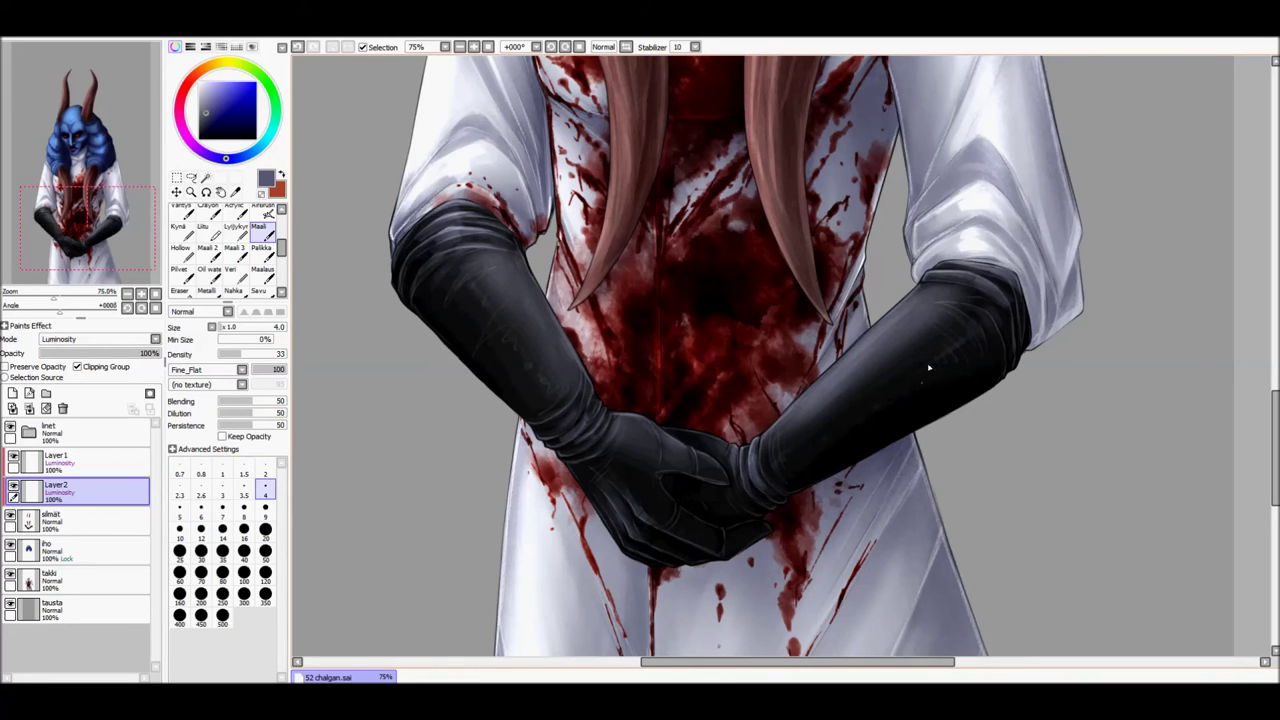
- Merge both glove highlight layers down into the silmät layer
{"action": "key", "text": "ctrl+e"}
{"action": "key", "text": "ctrl+e"}
{"action": "scroll", "coordinate": [640, 360], "scroll_direction": "up", "scroll_amount": 1}
{"action": "left_click", "coordinate": [191, 177]}
{"action": "left_click_drag", "start_coordinate": [440, 380], "coordinate": [1000, 380]}
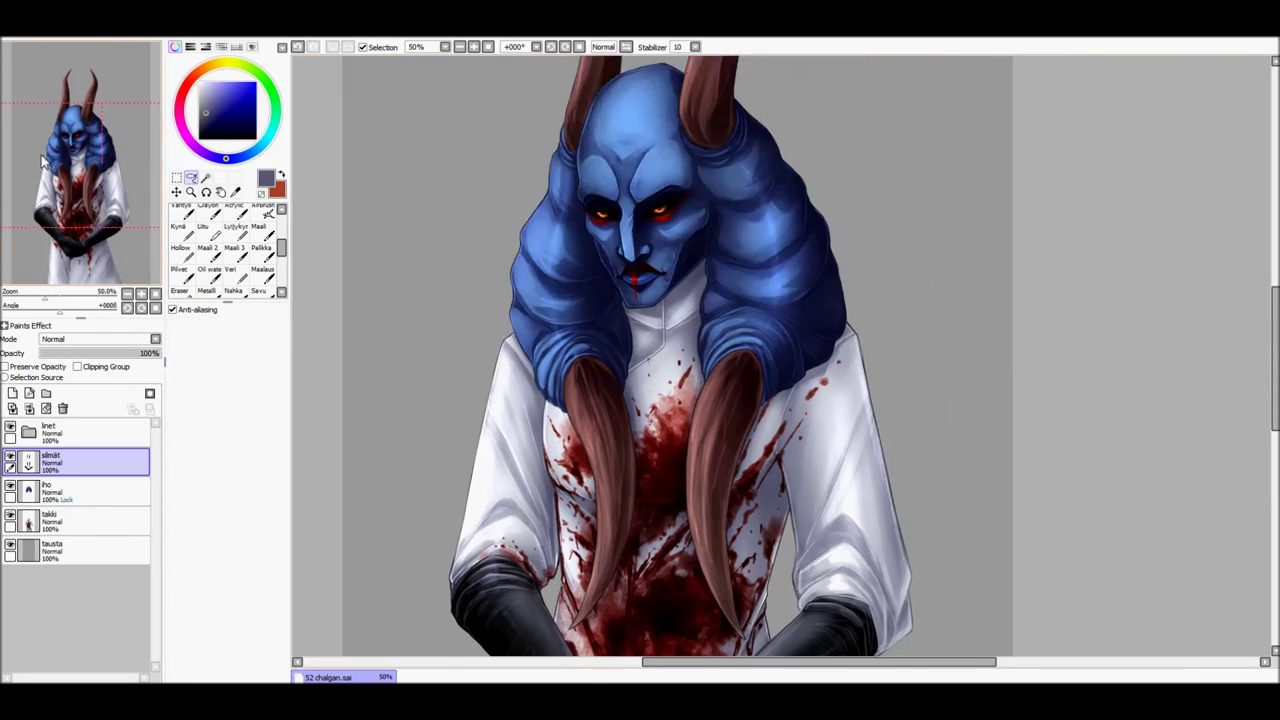
{"action": "left_click_drag", "start_coordinate": [522, 355], "coordinate": [793, 152]}
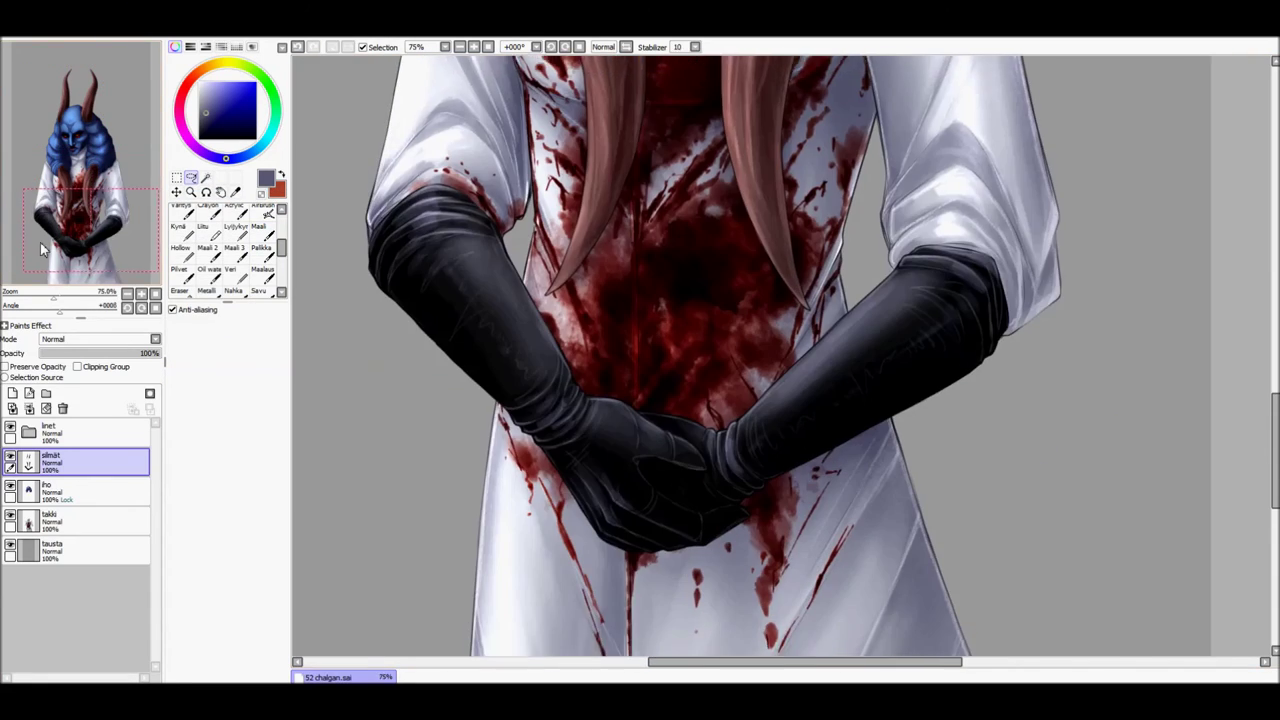
- Add a clipped Luminosity layer above silmät and paint bright grey-blue highlights on the wrist creases with the Brush tool at size 4
{"action": "left_click", "coordinate": [12, 393]}
{"action": "left_click", "coordinate": [77, 366]}
{"action": "left_click", "coordinate": [97, 339]}
{"action": "scroll", "coordinate": [225, 250], "scroll_direction": "up", "scroll_amount": 3}
{"action": "left_click", "coordinate": [178, 209]}
{"action": "scroll", "coordinate": [563, 403], "scroll_direction": "up", "scroll_amount": 1}
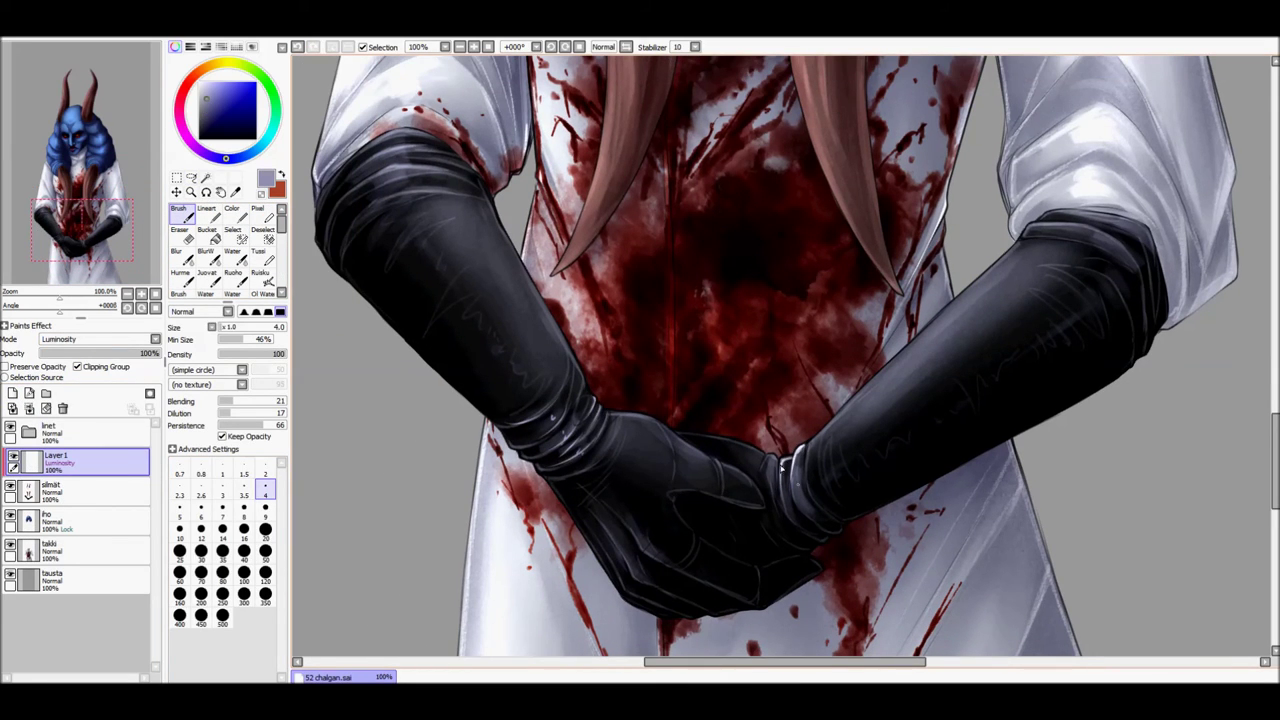
{"action": "left_click_drag", "start_coordinate": [760, 455], "coordinate": [545, 263]}
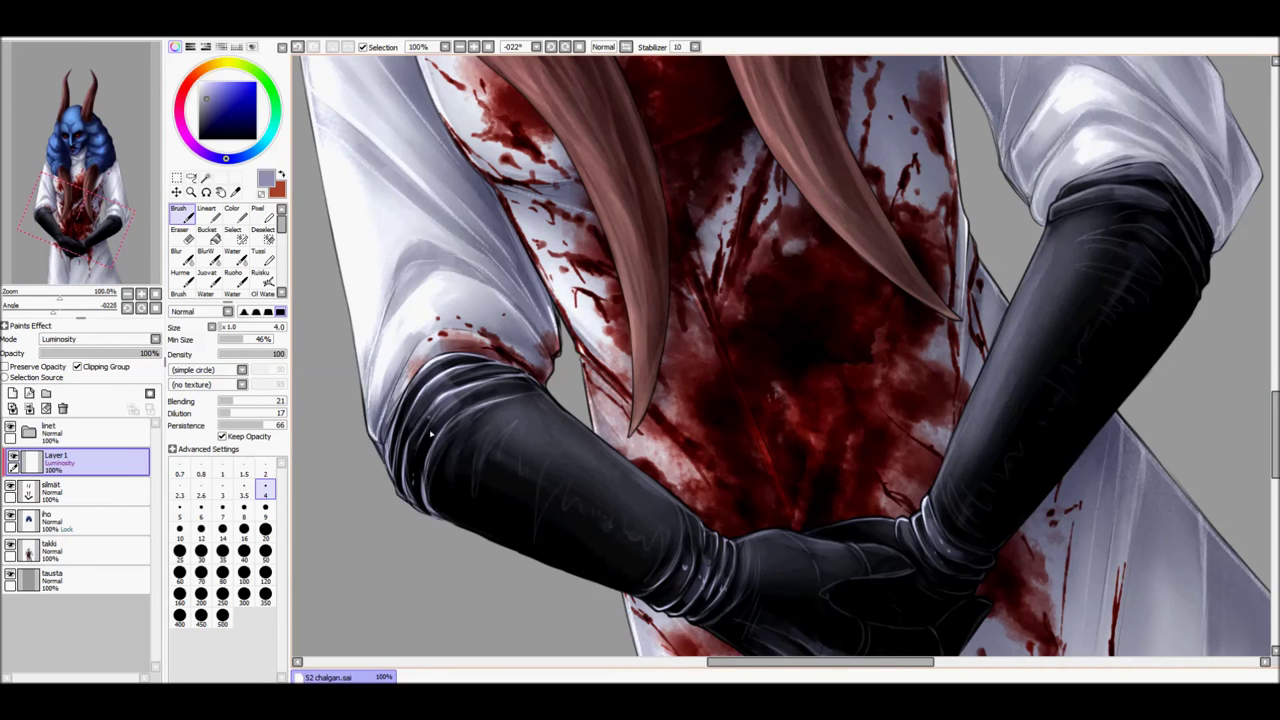
- Paint bright highlights on the left glove's upper folds, inner forearm edge and hand with the Brush tool at size 4
{"action": "key", "text": "h"}
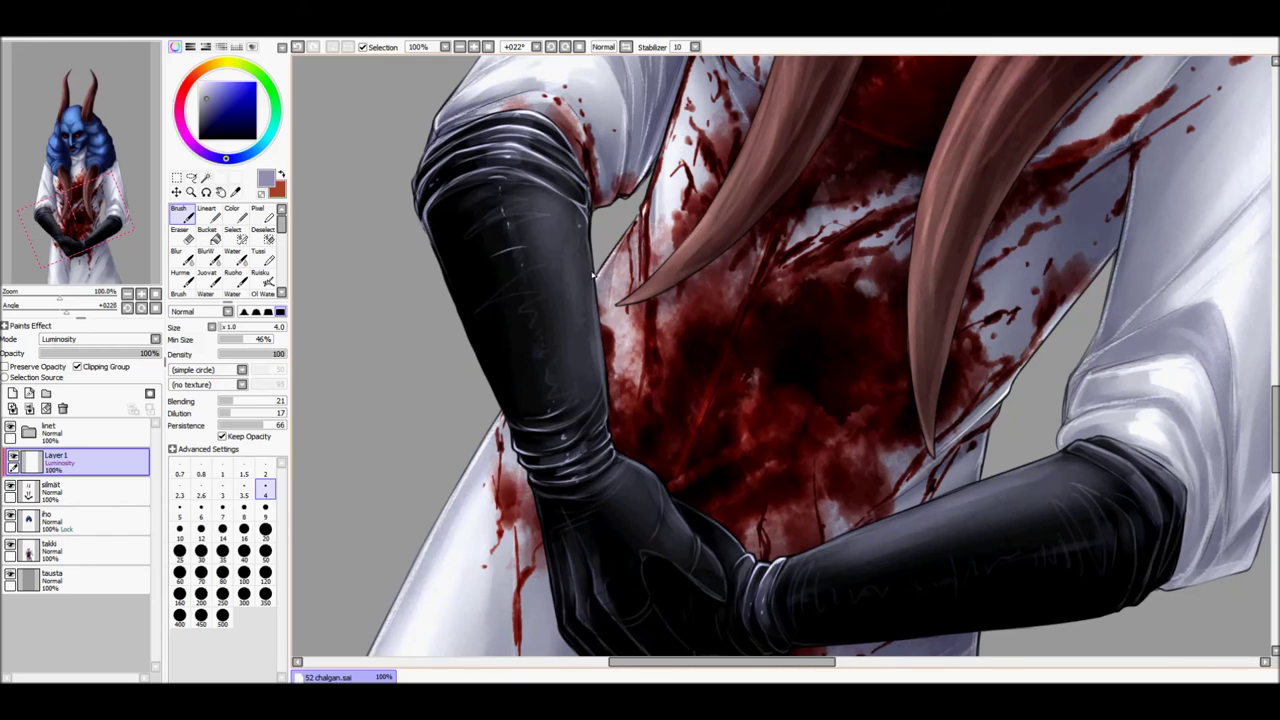
{"action": "key", "text": "Delete"}
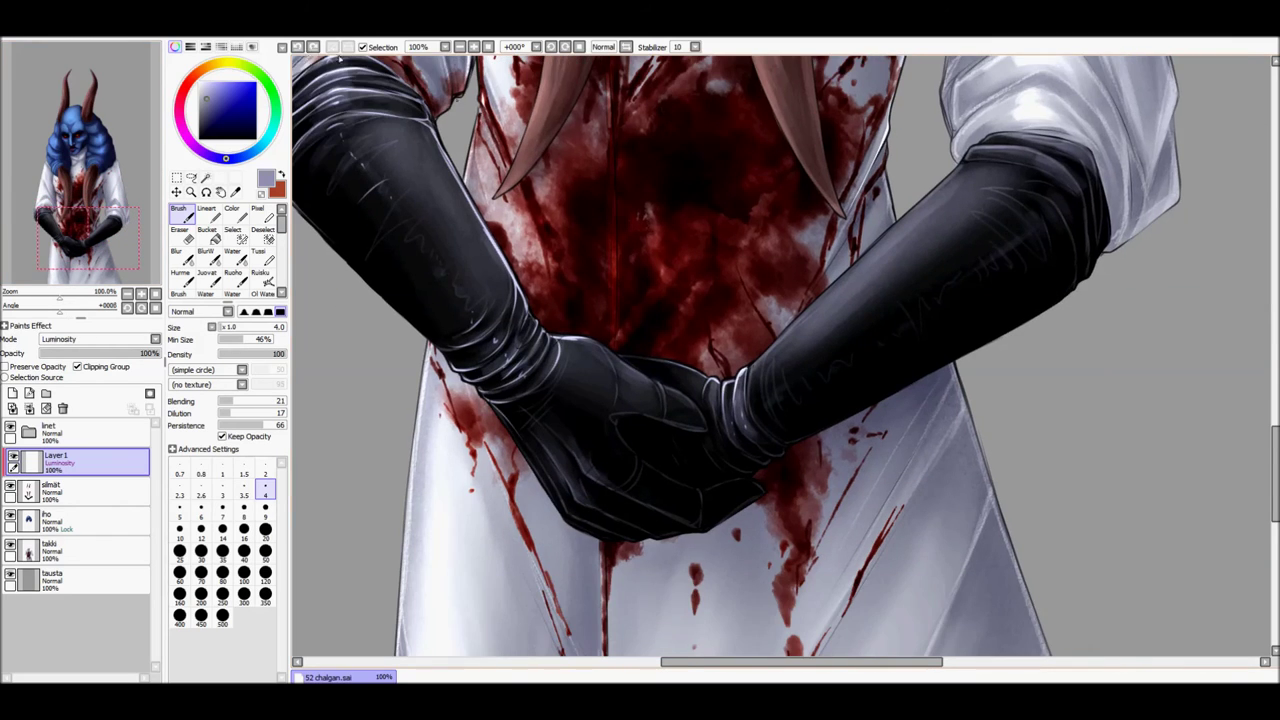
{"action": "scroll", "coordinate": [600, 400], "scroll_direction": "up", "scroll_amount": 1}
{"action": "left_click", "coordinate": [95, 175]}
{"action": "scroll", "coordinate": [100, 200], "scroll_direction": "down", "scroll_amount": 1}
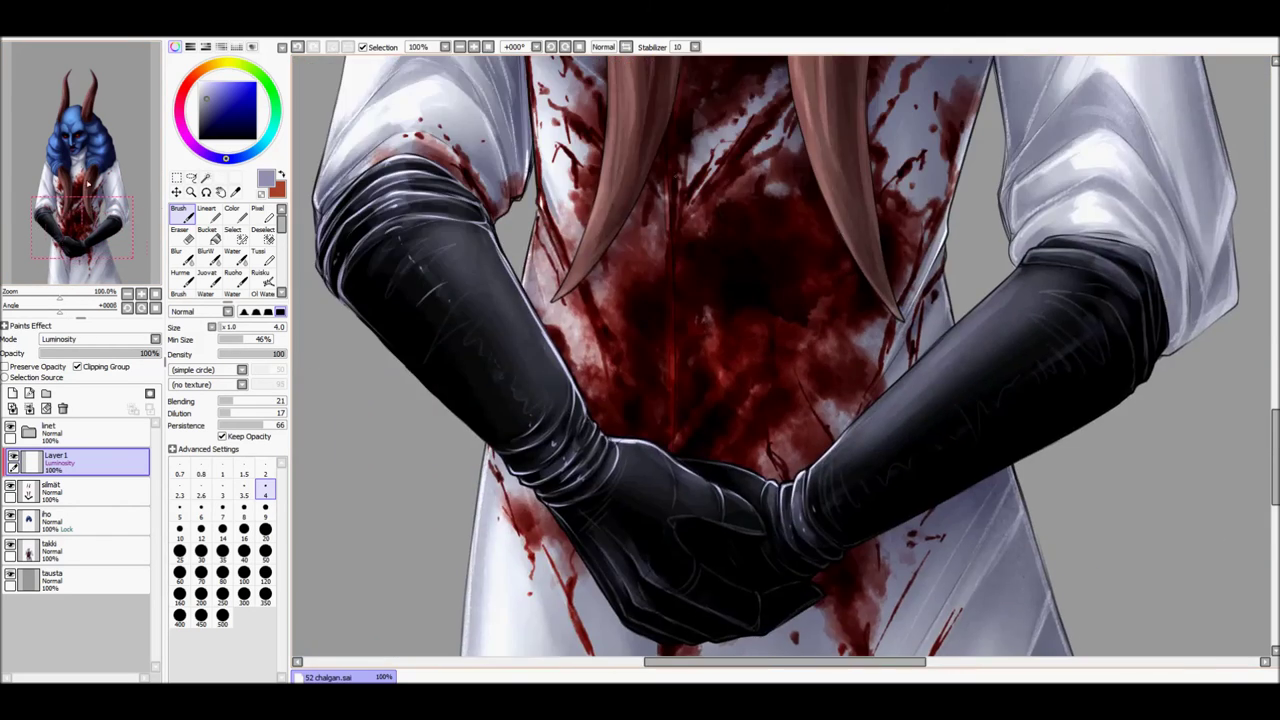
{"action": "left_click", "coordinate": [112, 233]}
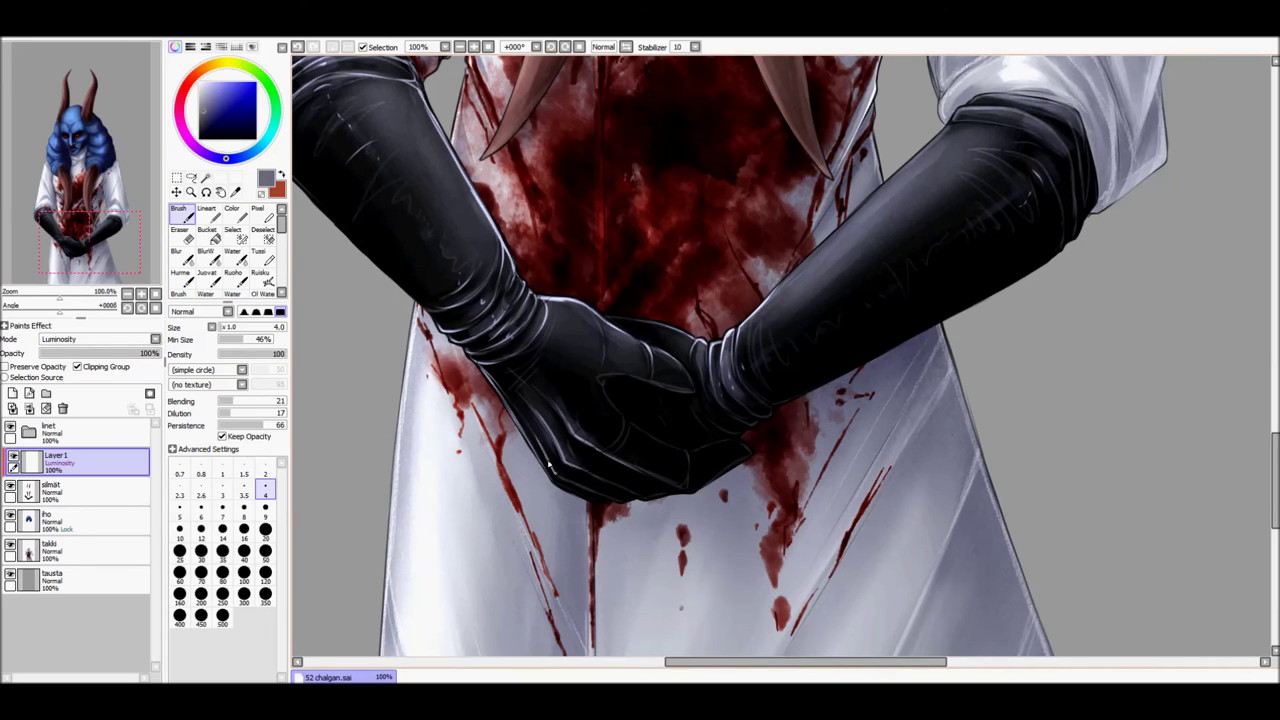
- Paint bright highlights along the right glove's forearm edge and upper folds with the Brush tool at size 4
{"action": "left_click_drag", "start_coordinate": [761, 358], "coordinate": [490, 460]}
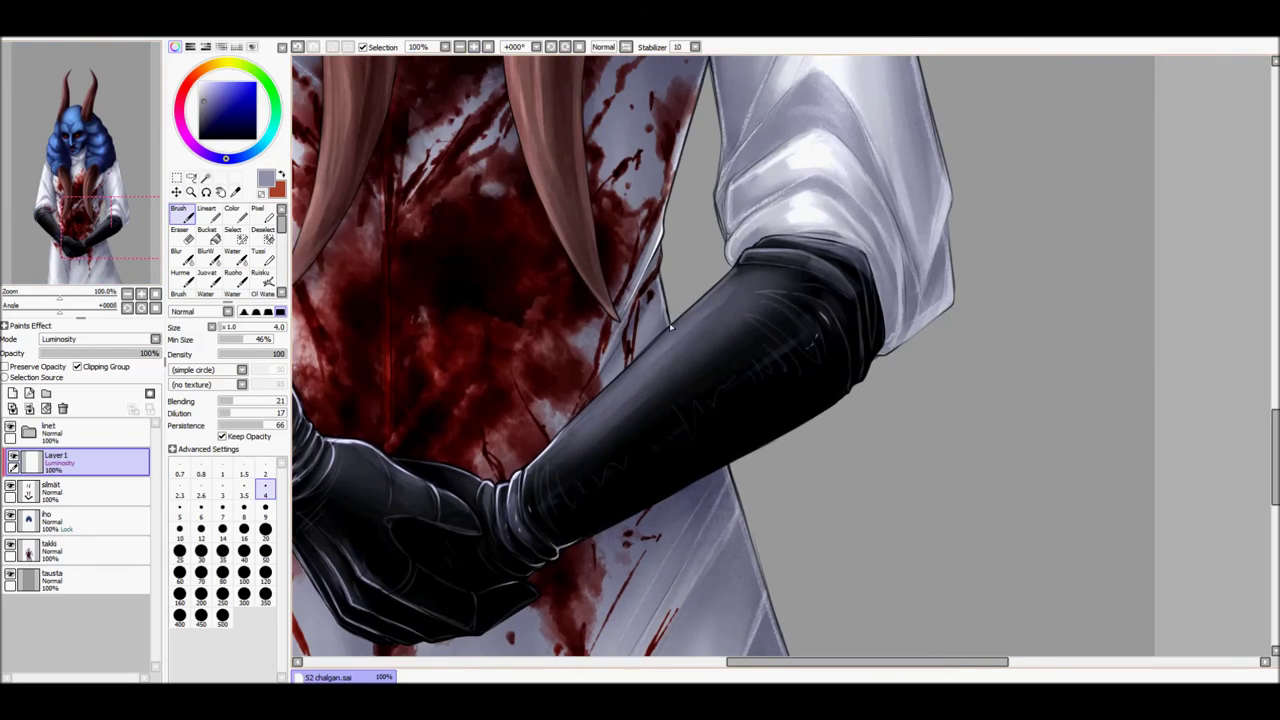
{"action": "scroll", "coordinate": [700, 300], "scroll_direction": "up", "scroll_amount": 1}
{"action": "left_click", "coordinate": [577, 47]}
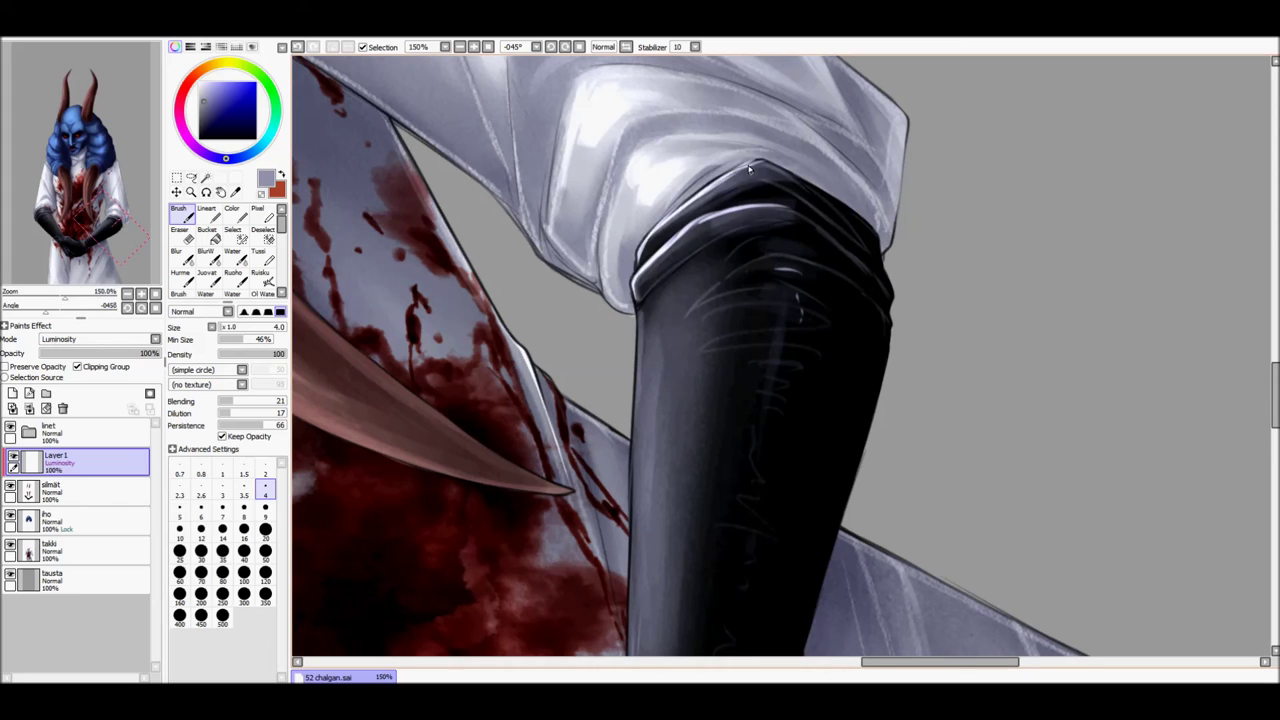
{"action": "left_click", "coordinate": [626, 47]}
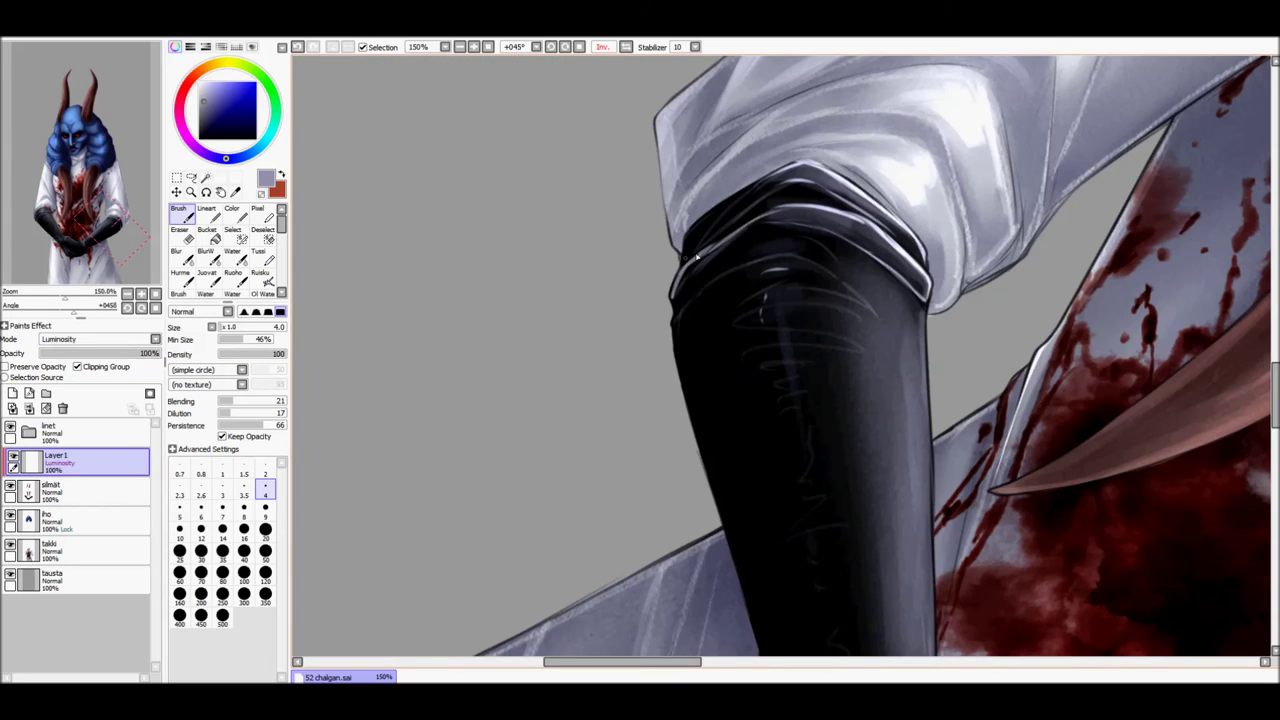
{"action": "key", "text": "h"}
{"action": "scroll", "coordinate": [524, 255], "scroll_direction": "down", "scroll_amount": 1}
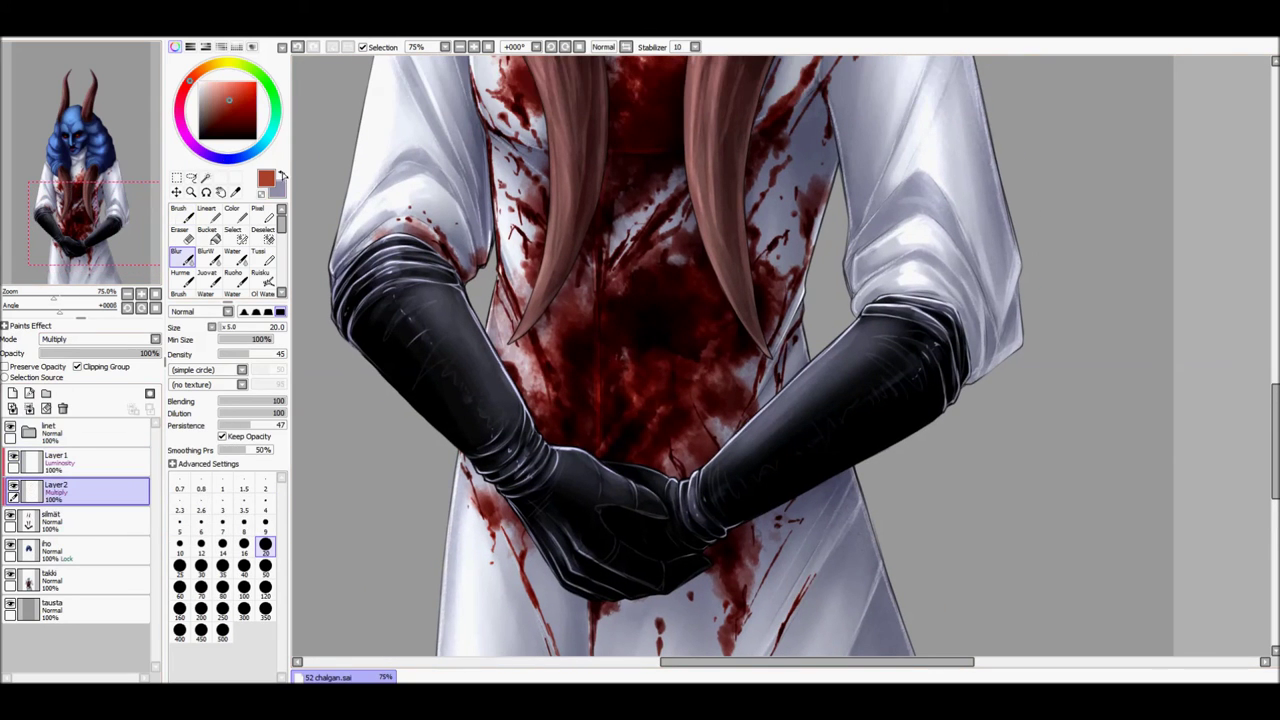
- Paint soft dark shading over both black gloves on the clipped Multiply layer with the Ruisku brush at size 120
{"action": "scroll", "coordinate": [230, 250], "scroll_direction": "down", "scroll_amount": 3}
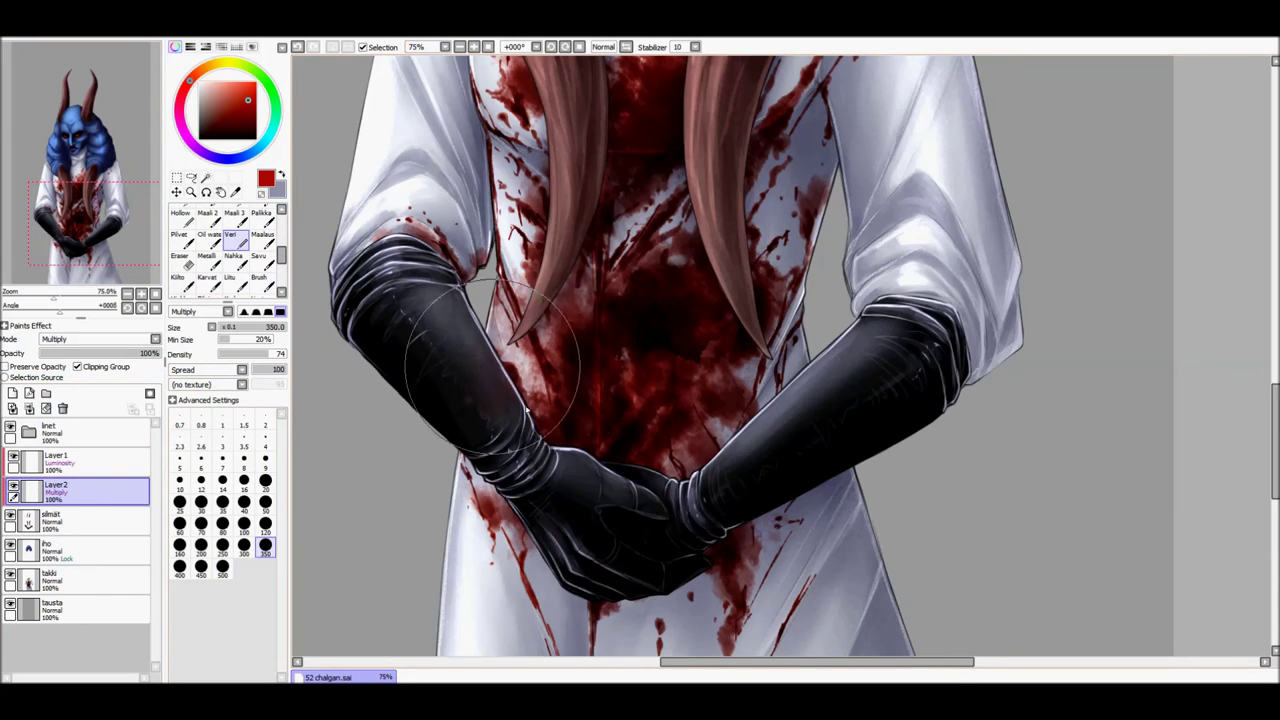
{"action": "left_click", "coordinate": [222, 285]}
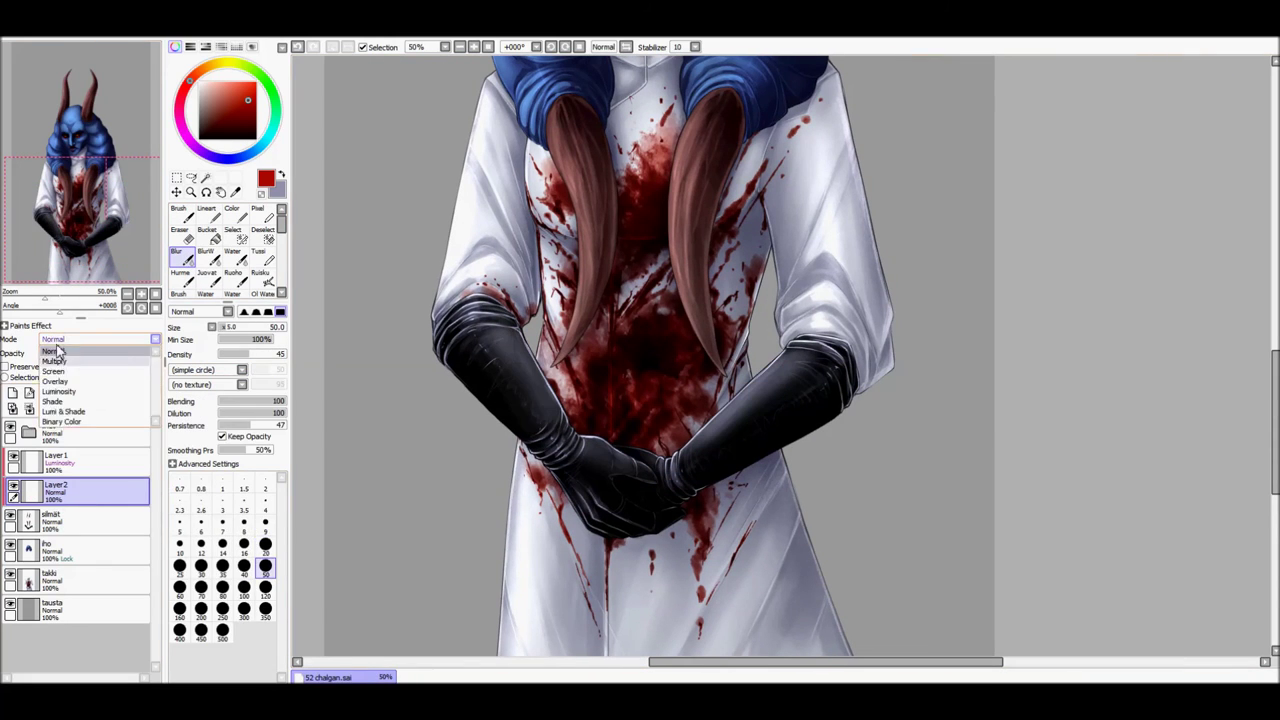
{"action": "left_click", "coordinate": [262, 283]}
{"action": "left_click", "coordinate": [265, 524]}
{"action": "mouse_move", "coordinate": [520, 340]}
{"action": "left_mouse_down"}
{"action": "mouse_move", "coordinate": [474, 500]}
{"action": "mouse_move", "coordinate": [720, 400]}
{"action": "mouse_move", "coordinate": [736, 446]}
{"action": "left_mouse_up"}
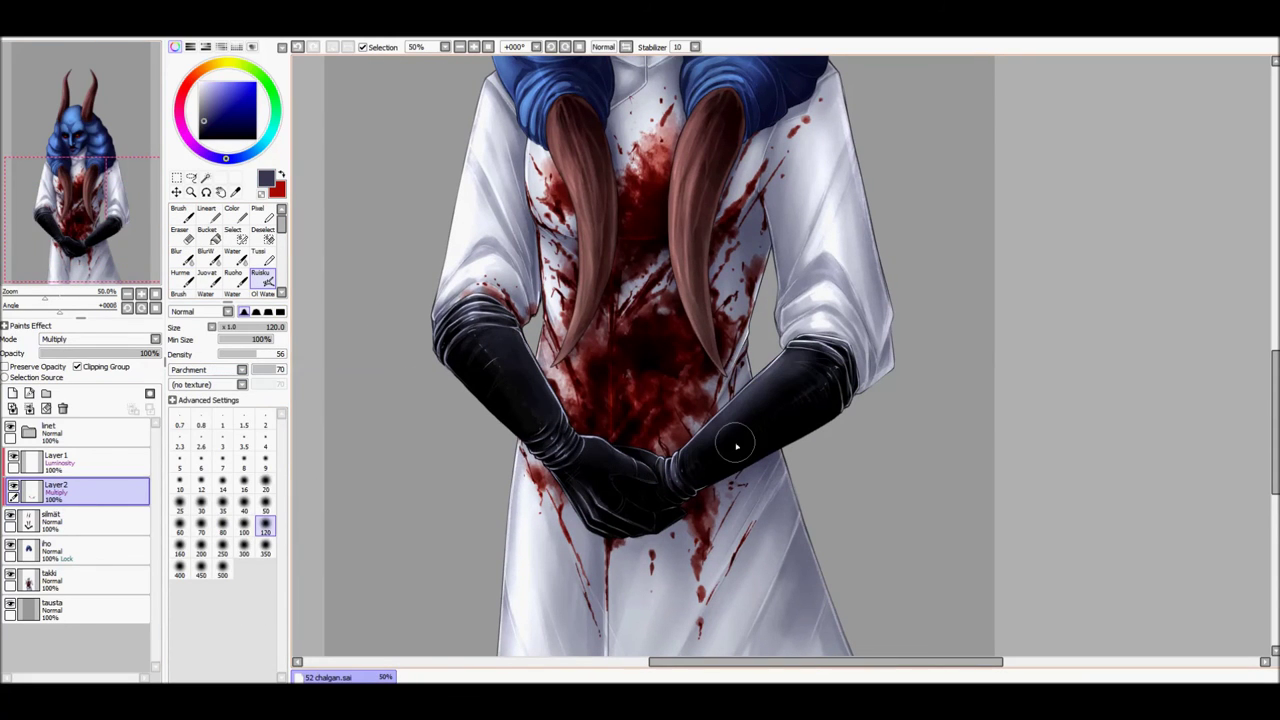
- Add a clipped Luminosity layer above the Multiply layer and paint muted blue highlights on the gloves with the Ruisku and Maali brushes
{"action": "left_click", "coordinate": [12, 392]}
{"action": "left_click", "coordinate": [97, 338]}
{"action": "scroll", "coordinate": [650, 350], "scroll_direction": "up", "scroll_amount": 2}
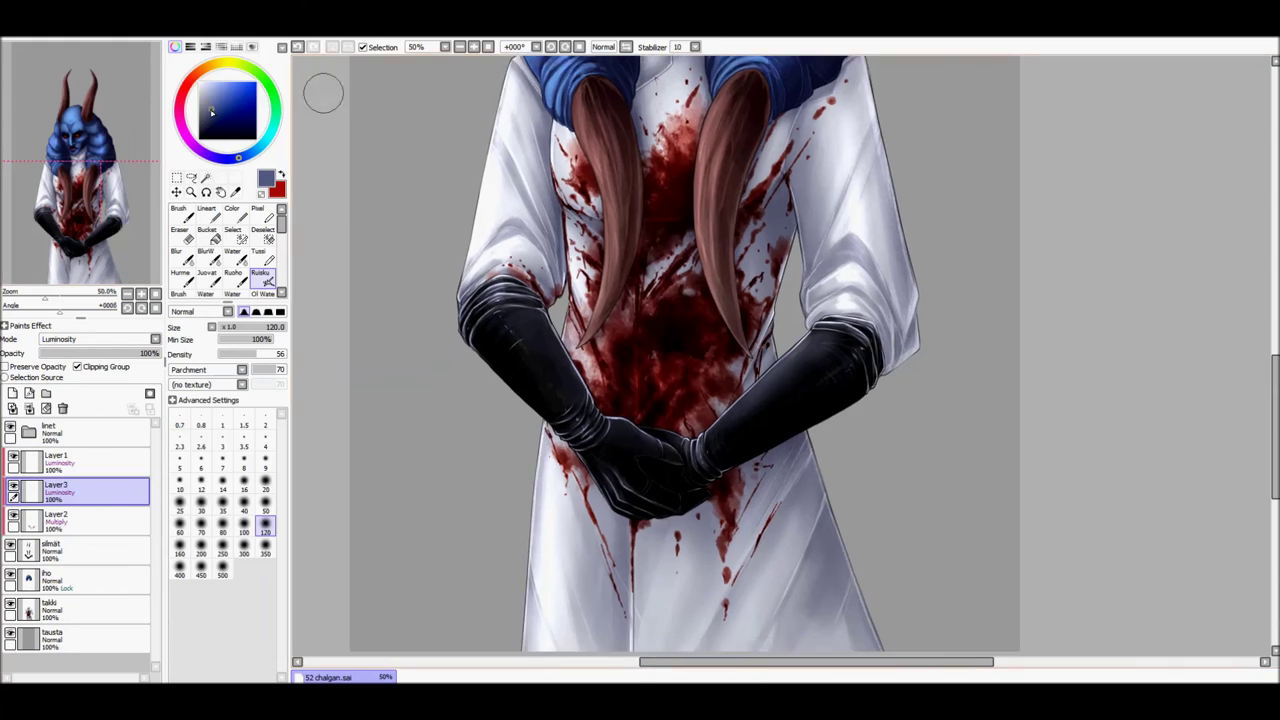
{"action": "left_click", "coordinate": [259, 268]}
{"action": "left_click_drag", "start_coordinate": [907, 343], "coordinate": [830, 420]}
{"action": "mouse_move", "coordinate": [580, 480]}
{"action": "left_mouse_down"}
{"action": "mouse_move", "coordinate": [620, 520]}
{"action": "mouse_move", "coordinate": [640, 590]}
{"action": "mouse_move", "coordinate": [537, 555]}
{"action": "left_mouse_up"}
{"action": "mouse_move", "coordinate": [400, 270]}
{"action": "left_mouse_down"}
{"action": "mouse_move", "coordinate": [393, 390]}
{"action": "mouse_move", "coordinate": [455, 350]}
{"action": "left_mouse_up"}
{"action": "mouse_move", "coordinate": [840, 305]}
{"action": "left_mouse_down"}
{"action": "mouse_move", "coordinate": [680, 480]}
{"action": "mouse_move", "coordinate": [885, 322]}
{"action": "left_mouse_up"}
{"action": "scroll", "coordinate": [432, 117], "scroll_direction": "down", "scroll_amount": 3}
{"action": "scroll", "coordinate": [600, 400], "scroll_direction": "up", "scroll_amount": 4}
{"action": "left_click", "coordinate": [243, 510]}
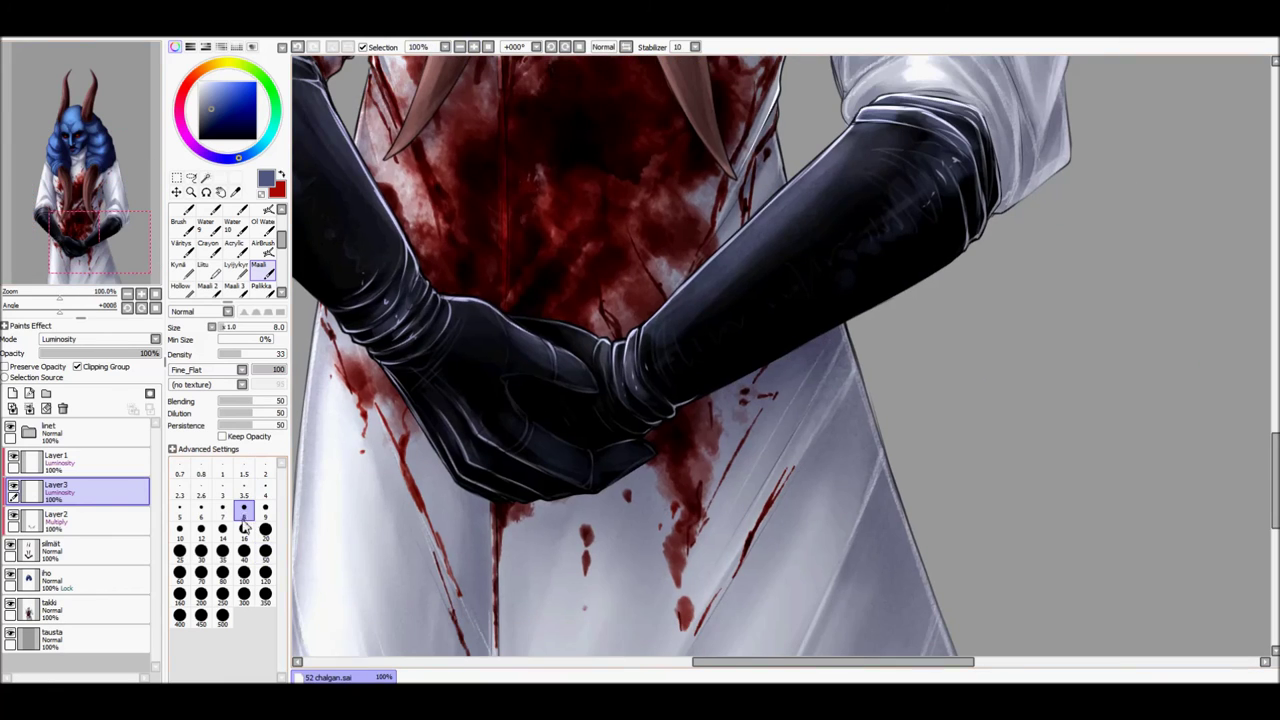
- Refine the glove highlights around the clasped hands on Layer1 with the Brush tool at size 2 in grey-blue
{"action": "left_click", "coordinate": [55, 460]}
{"action": "scroll", "coordinate": [225, 250], "scroll_direction": "up", "scroll_amount": 3}
{"action": "left_click", "coordinate": [179, 213]}
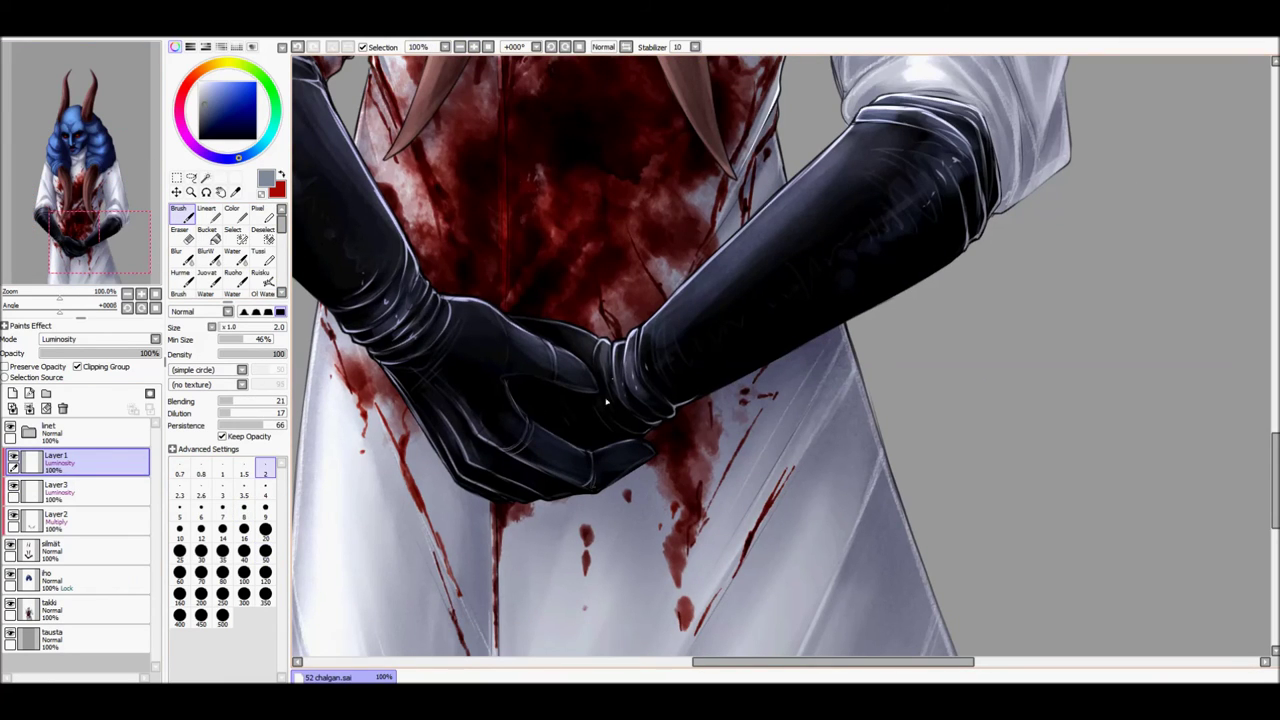
{"action": "scroll", "coordinate": [688, 80], "scroll_direction": "down", "scroll_amount": 3}
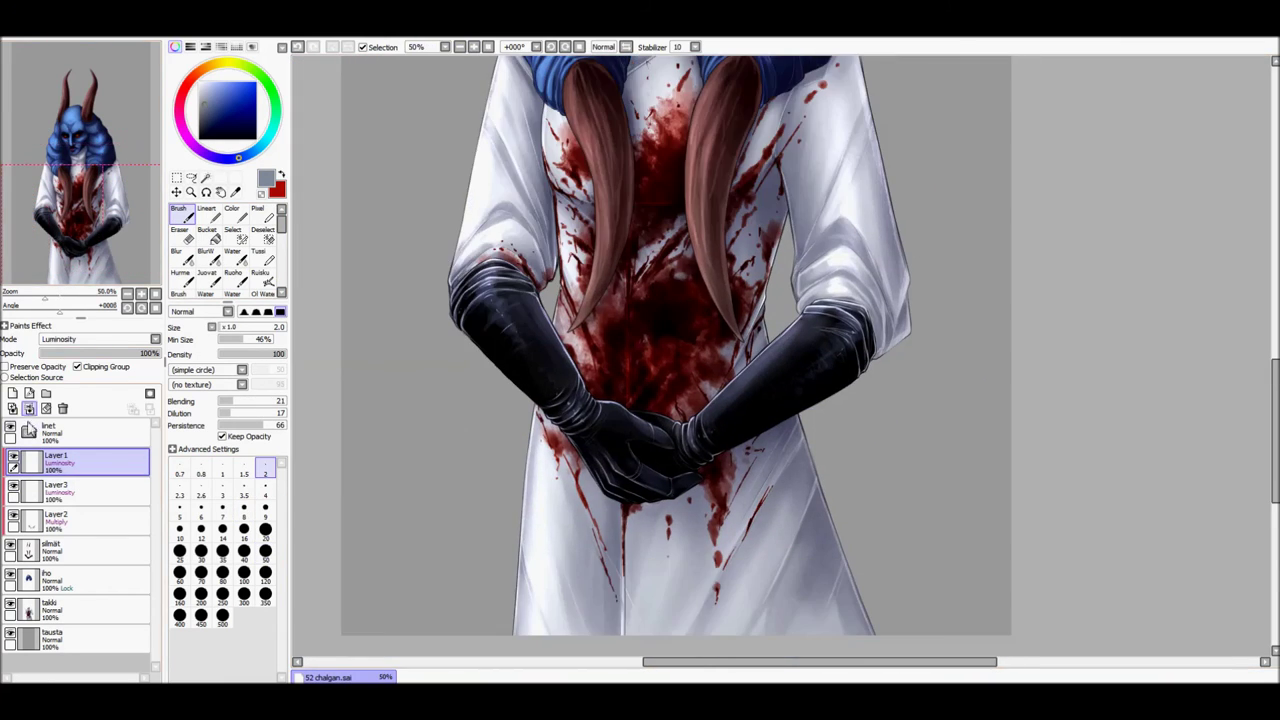
- Merge the three clipped glove shading and highlight layers down into the silmät layer
{"action": "key", "text": "ctrl+e"}
{"action": "key", "text": "ctrl+e"}
{"action": "key", "text": "ctrl+e"}
{"action": "scroll", "coordinate": [104, 122], "scroll_direction": "down", "scroll_amount": 1}
- Bucket-fill the tausta background layer with dark red and merge the scaled red texture layer down into it
{"action": "left_click", "coordinate": [50, 550]}
{"action": "key", "text": "x"}
{"action": "left_click", "coordinate": [207, 230]}
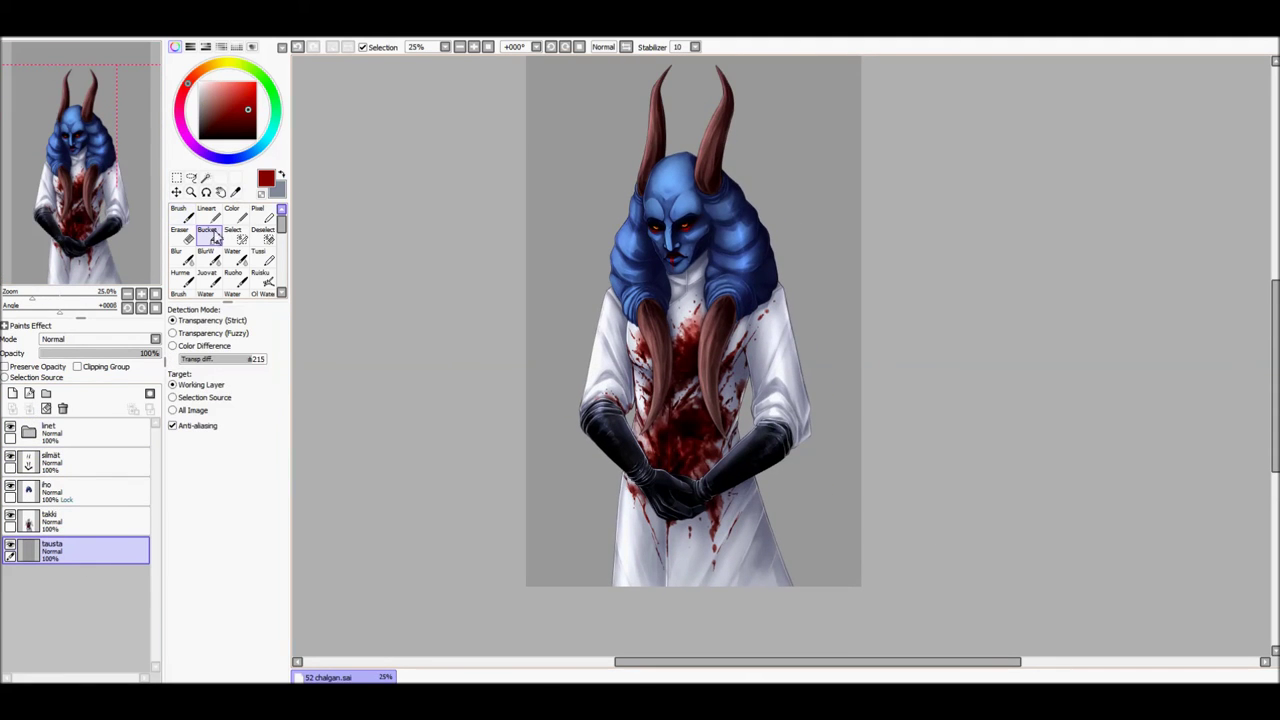
{"action": "left_click", "coordinate": [548, 148]}
{"action": "scroll", "coordinate": [690, 360], "scroll_direction": "down", "scroll_amount": 2}
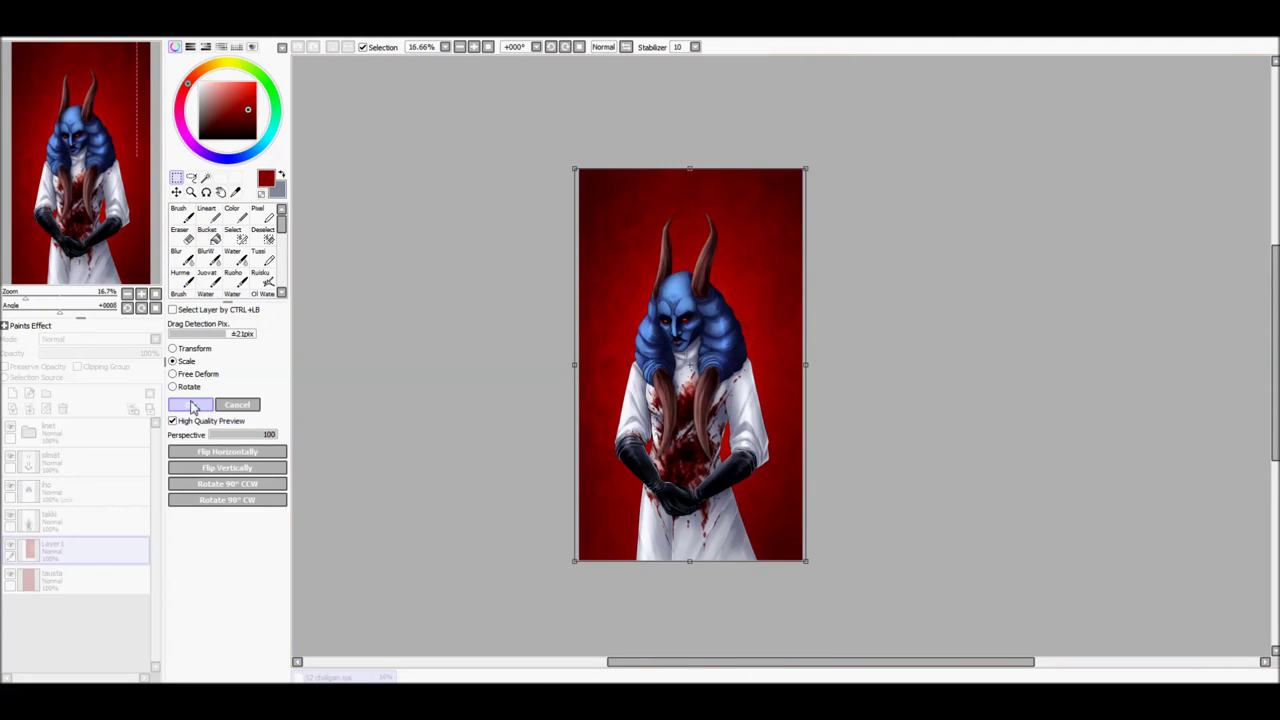
{"action": "left_click", "coordinate": [29, 408]}
- Add a clipped Multiply layer above tausta, spray dark purple shading with Ruisku at size 500, and blur it at size 500
{"action": "left_click", "coordinate": [12, 408]}
{"action": "left_click", "coordinate": [77, 366]}
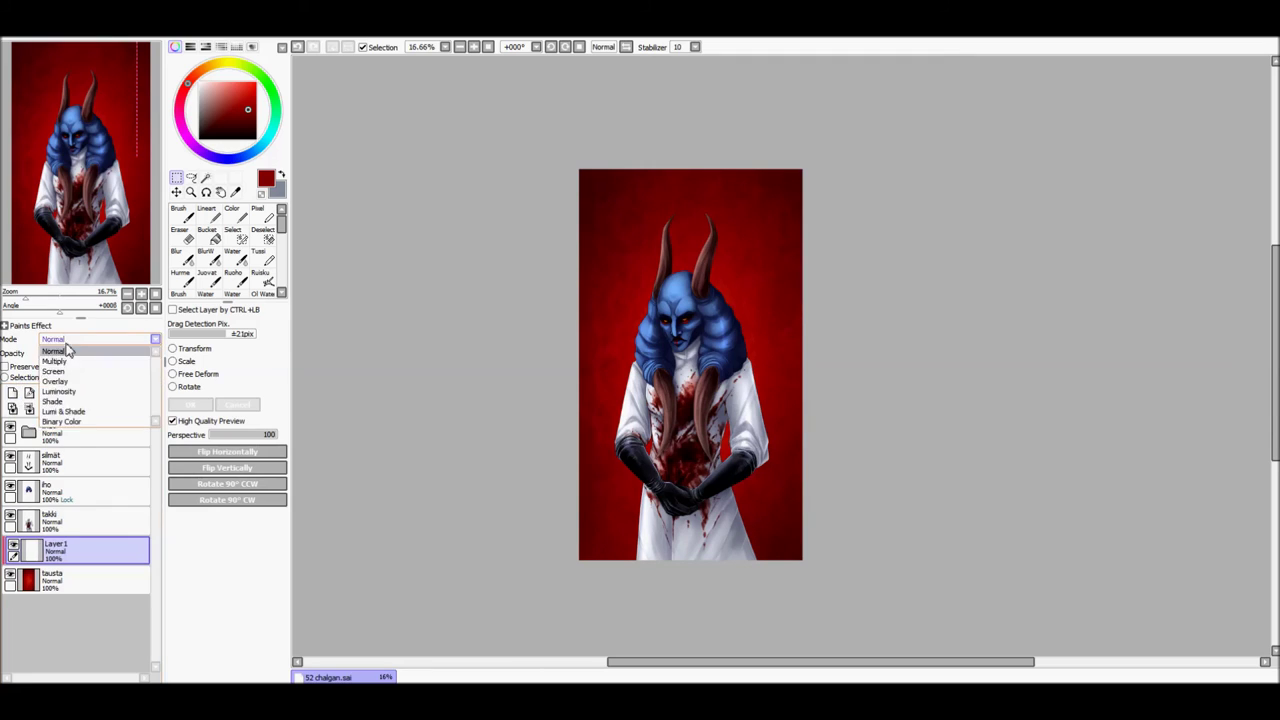
{"action": "left_click", "coordinate": [182, 255]}
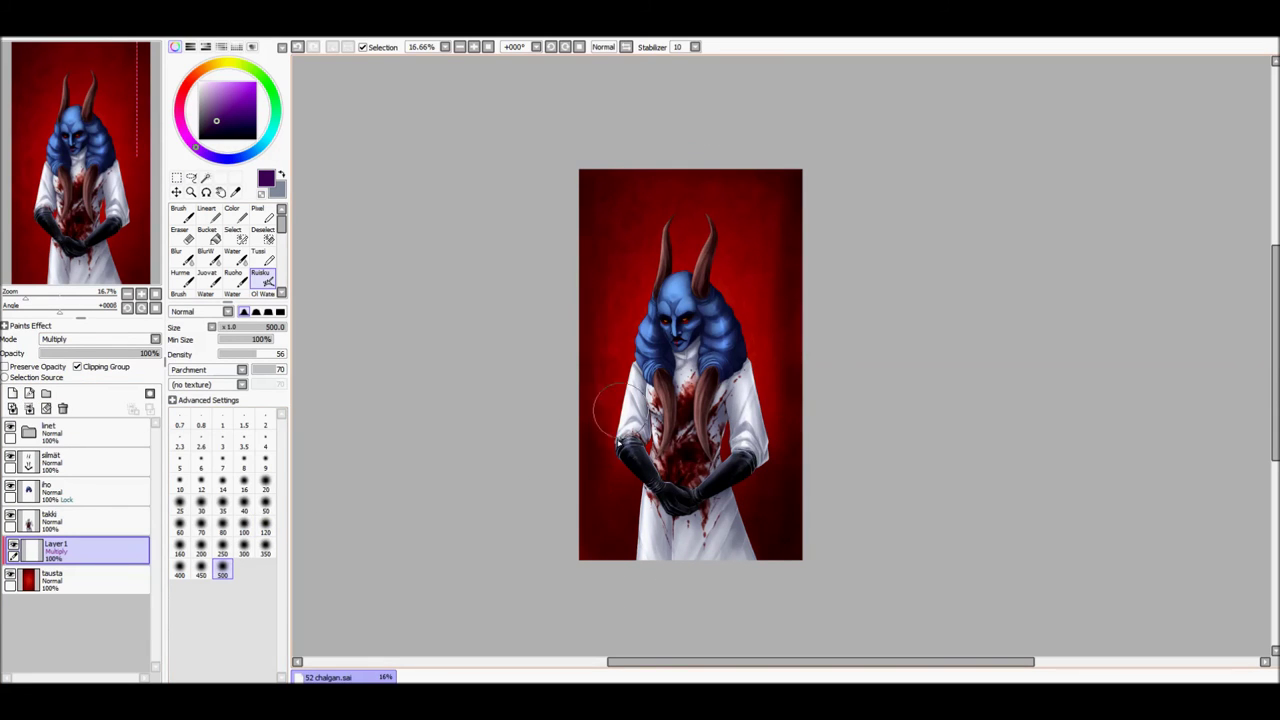
{"action": "left_click", "coordinate": [222, 630]}
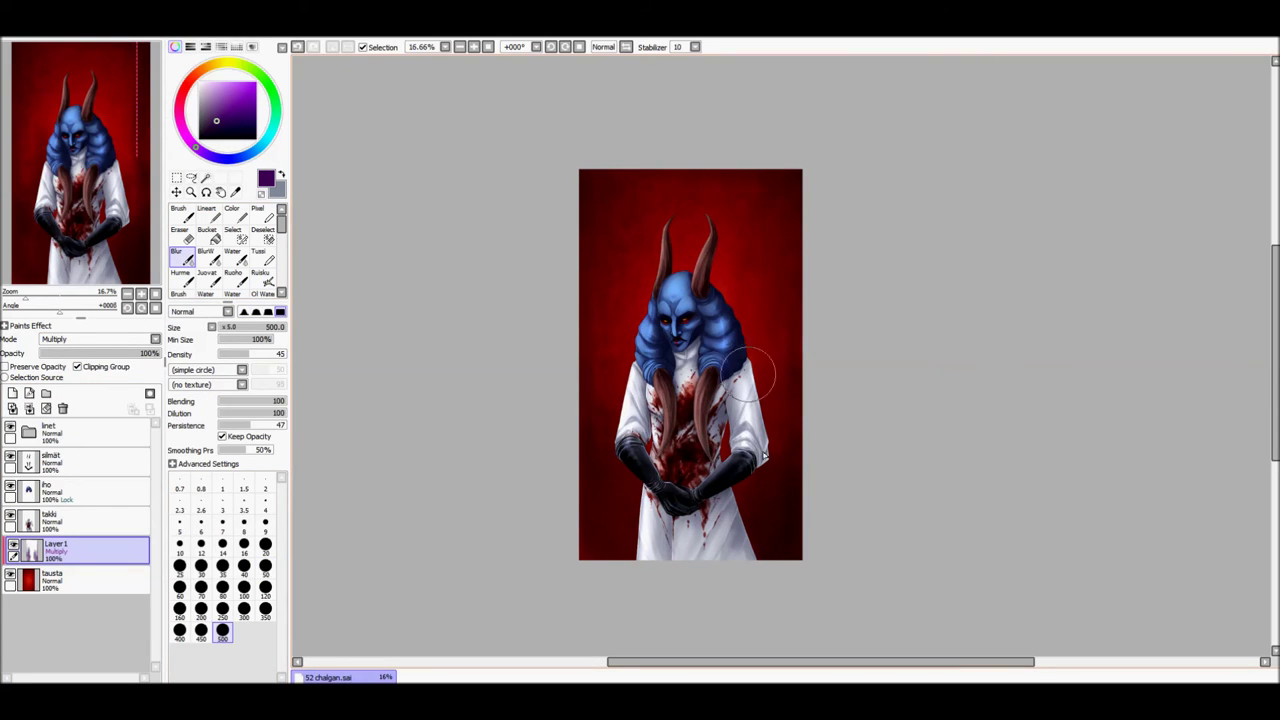
- Add a Luminosity layer above the background shading, spray a bright red glow around the figure with Ruisku, and blur it
{"action": "left_click", "coordinate": [12, 393]}
{"action": "left_click", "coordinate": [97, 339]}
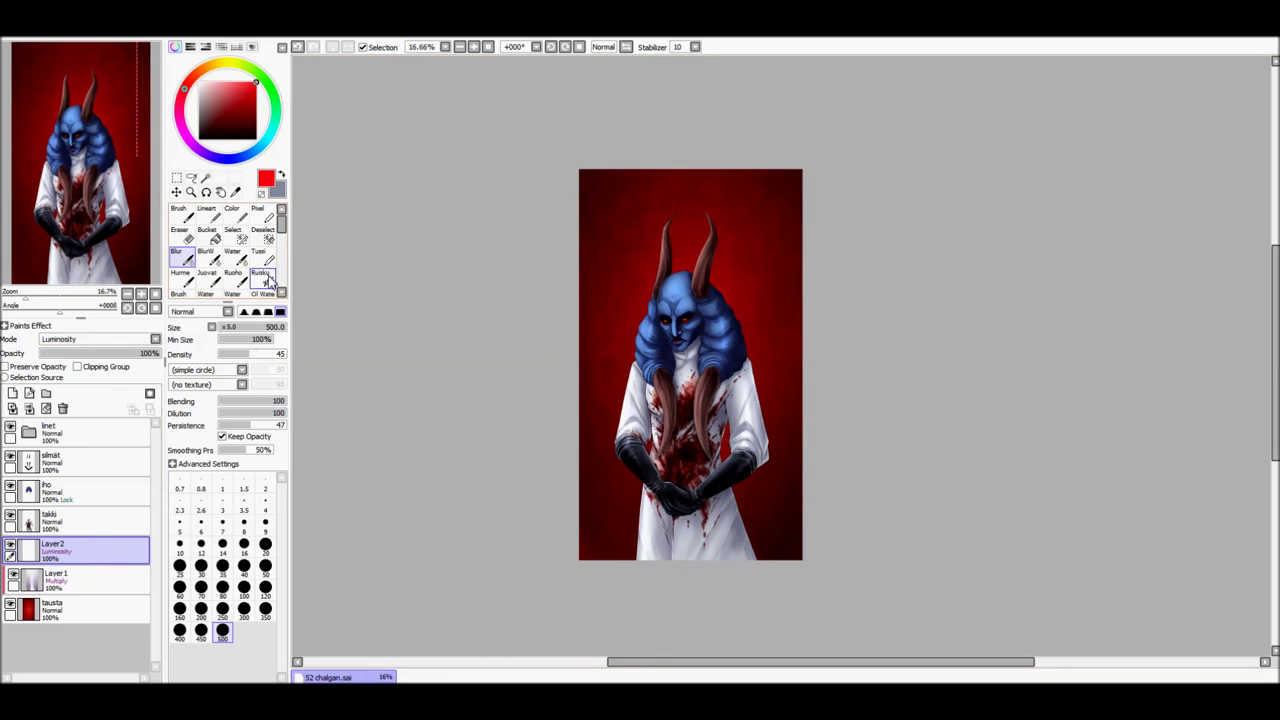
{"action": "left_click", "coordinate": [262, 276]}
{"action": "scroll", "coordinate": [581, 249], "scroll_direction": "up", "scroll_amount": 1}
{"action": "left_click", "coordinate": [182, 255]}
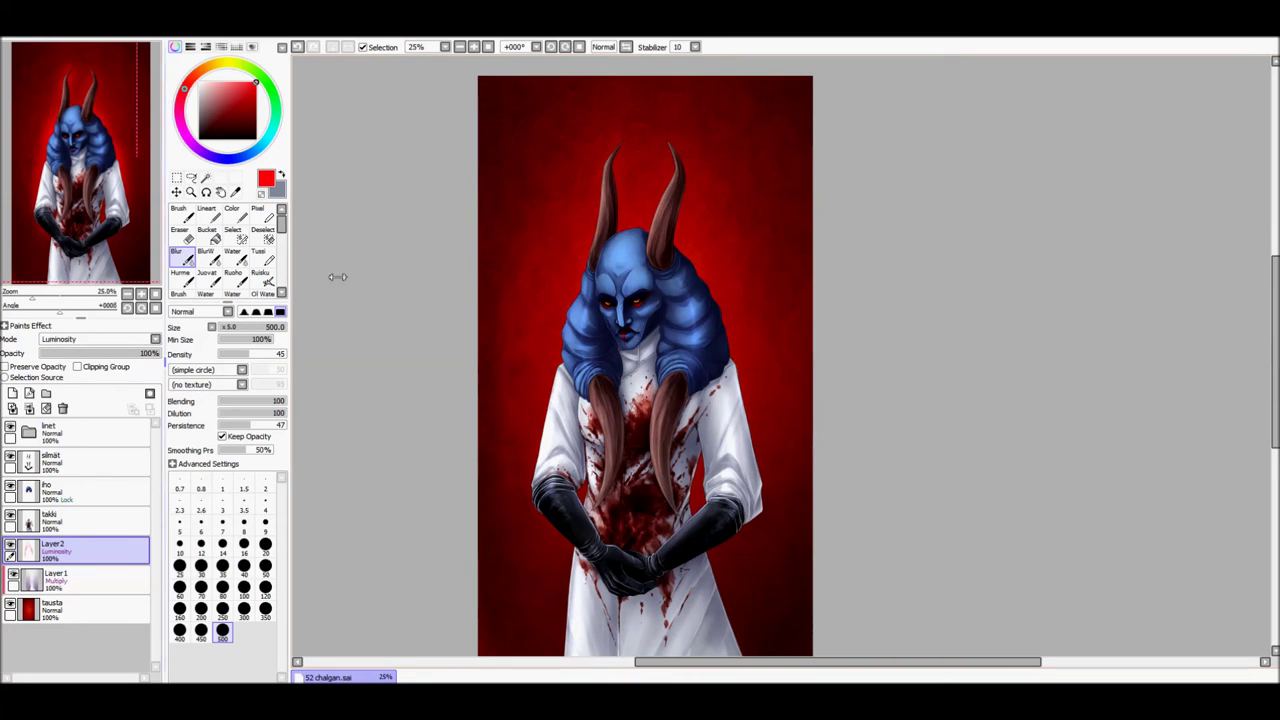
- Lower the background's Multiply layer to 63% opacity and merge both background effect layers down into tausta
{"action": "left_click", "coordinate": [55, 578]}
{"action": "scroll", "coordinate": [414, 122], "scroll_direction": "down", "scroll_amount": 1}
{"action": "left_click_drag", "start_coordinate": [42, 353], "coordinate": [115, 353]}
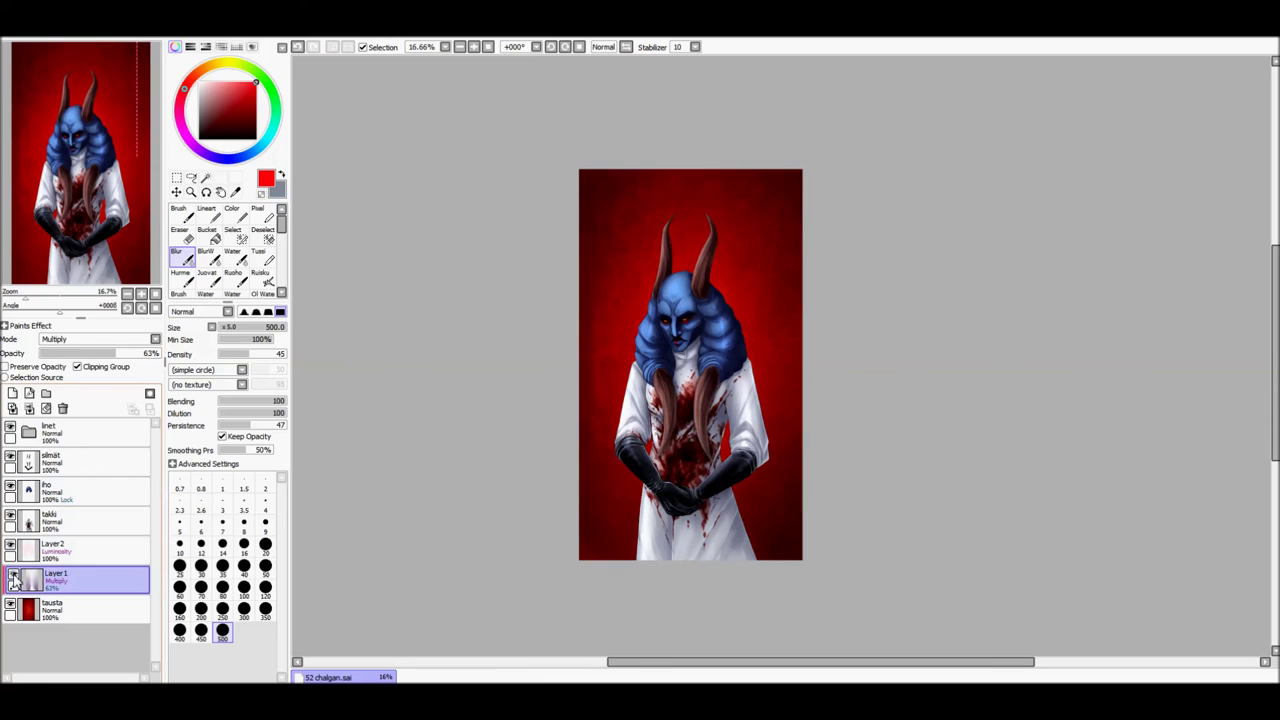
{"action": "left_click", "coordinate": [64, 545]}
{"action": "left_click", "coordinate": [29, 408]}
{"action": "left_click", "coordinate": [29, 408]}
- Open the linet folder and tint the horn outlines dark brown on its opacity-preserved iho layer with Ruisku at size 500
{"action": "left_click", "coordinate": [66, 440]}
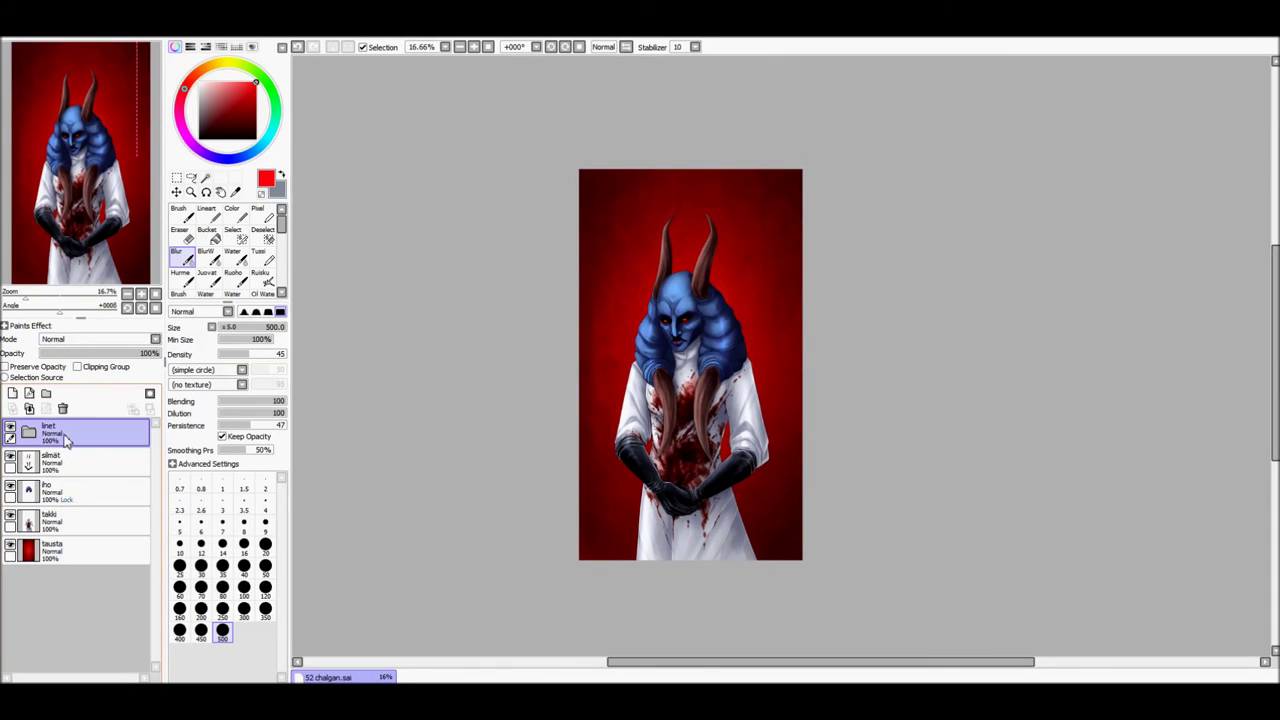
{"action": "scroll", "coordinate": [690, 365], "scroll_direction": "up", "scroll_amount": 3}
{"action": "left_click", "coordinate": [29, 432]}
{"action": "left_click", "coordinate": [80, 490]}
{"action": "left_click", "coordinate": [262, 275]}
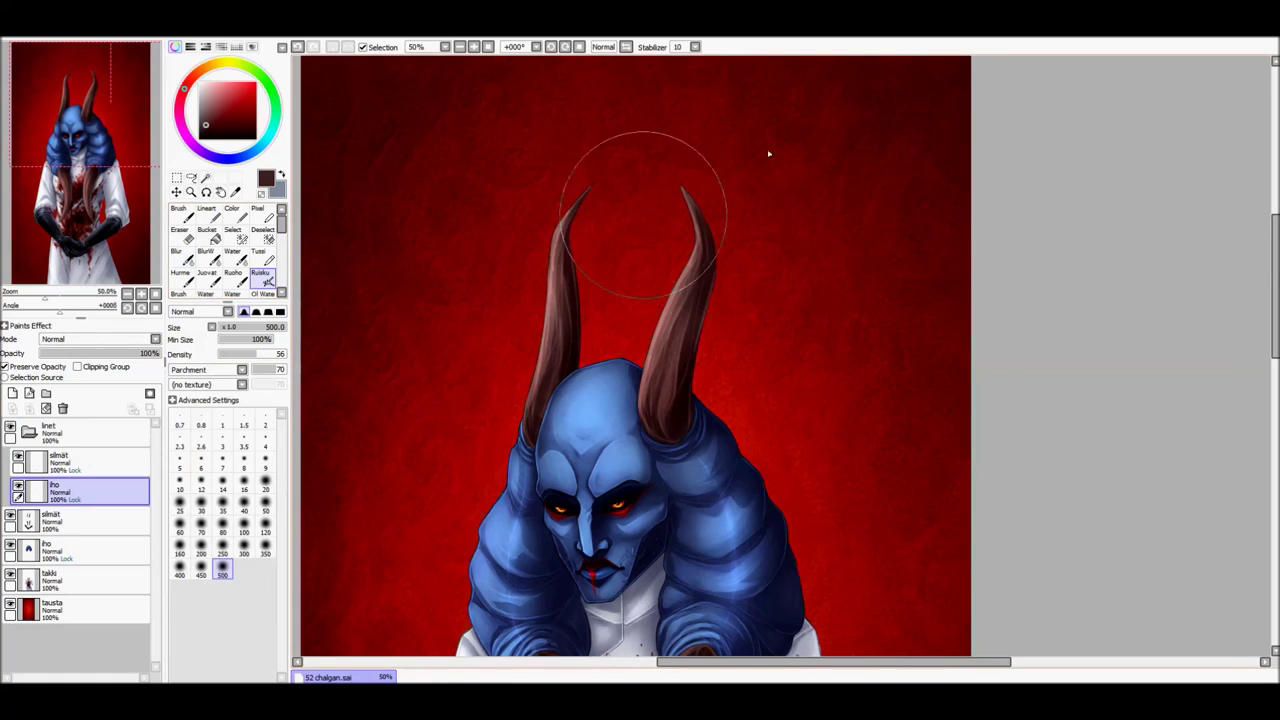
- Merge the line art and character colour layers down into the takki layer
{"action": "scroll", "coordinate": [769, 153], "scroll_direction": "down", "scroll_amount": 5}
{"action": "key", "text": "ctrl+e"}
{"action": "key", "text": "ctrl+e"}
{"action": "key", "text": "ctrl+e"}
- Set up a clipped Luminosity layer above takki for rim lighting with the Brush tool in bright red
{"action": "left_click", "coordinate": [77, 366]}
{"action": "left_click", "coordinate": [179, 213]}
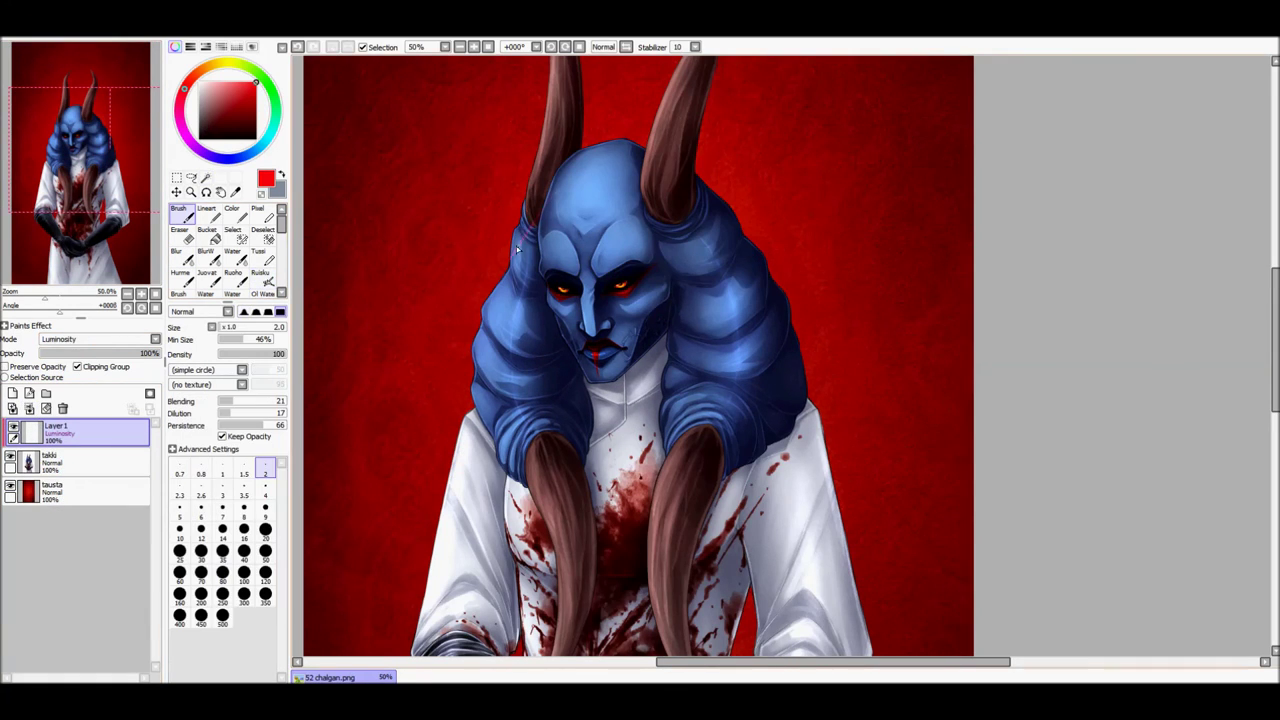
{"action": "scroll", "coordinate": [517, 250], "scroll_direction": "up", "scroll_amount": 3}
{"action": "left_click", "coordinate": [97, 339]}
{"action": "left_click", "coordinate": [80, 400]}
- Paint a bright red rim light down the left horn's outer edge with the Brush tool at sizes 6 and 4
{"action": "mouse_move", "coordinate": [580, 133]}
{"action": "left_mouse_down"}
{"action": "mouse_move", "coordinate": [573, 287]}
{"action": "mouse_move", "coordinate": [446, 584]}
{"action": "left_mouse_up"}
{"action": "scroll", "coordinate": [575, 287], "scroll_direction": "up", "scroll_amount": 3}
{"action": "scroll", "coordinate": [621, 241], "scroll_direction": "up", "scroll_amount": 1}
{"action": "key", "text": "bracketleft"}
{"action": "key", "text": "bracketleft"}
{"action": "key", "text": "bracketleft"}
{"action": "key", "text": "bracketleft"}
{"action": "key", "text": "bracketleft"}
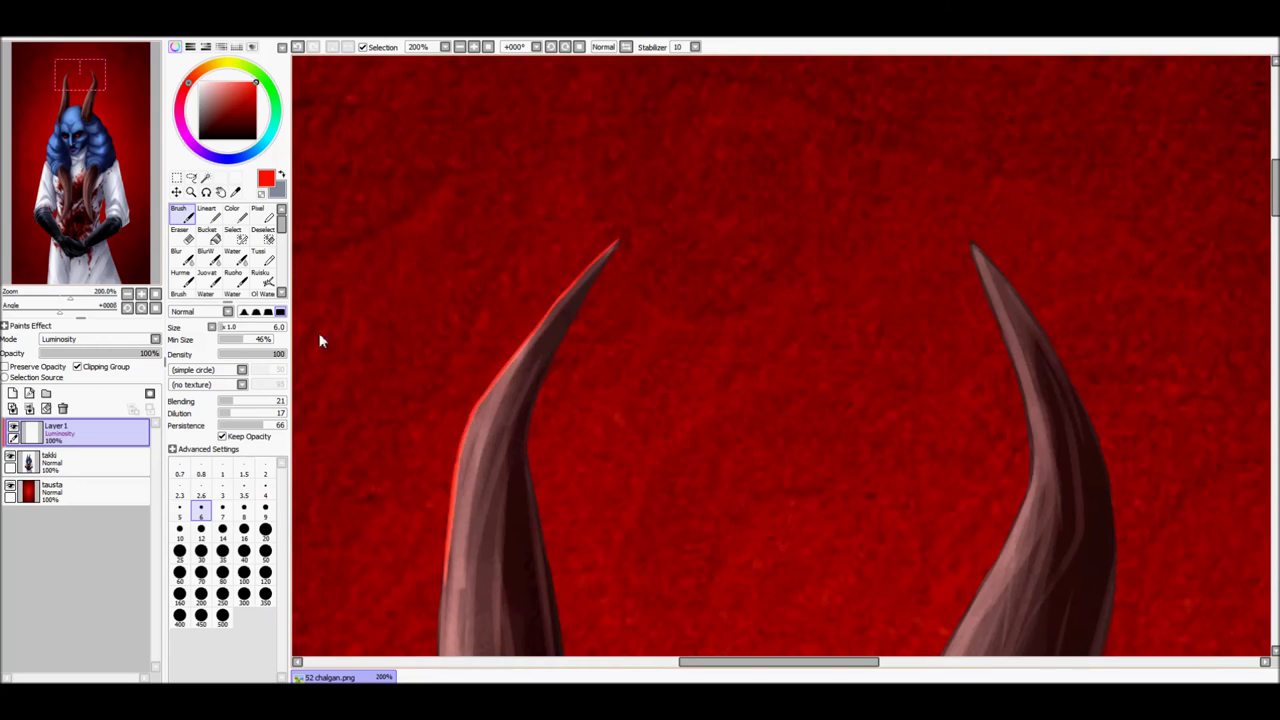
{"action": "scroll", "coordinate": [380, 290], "scroll_direction": "down", "scroll_amount": 5}
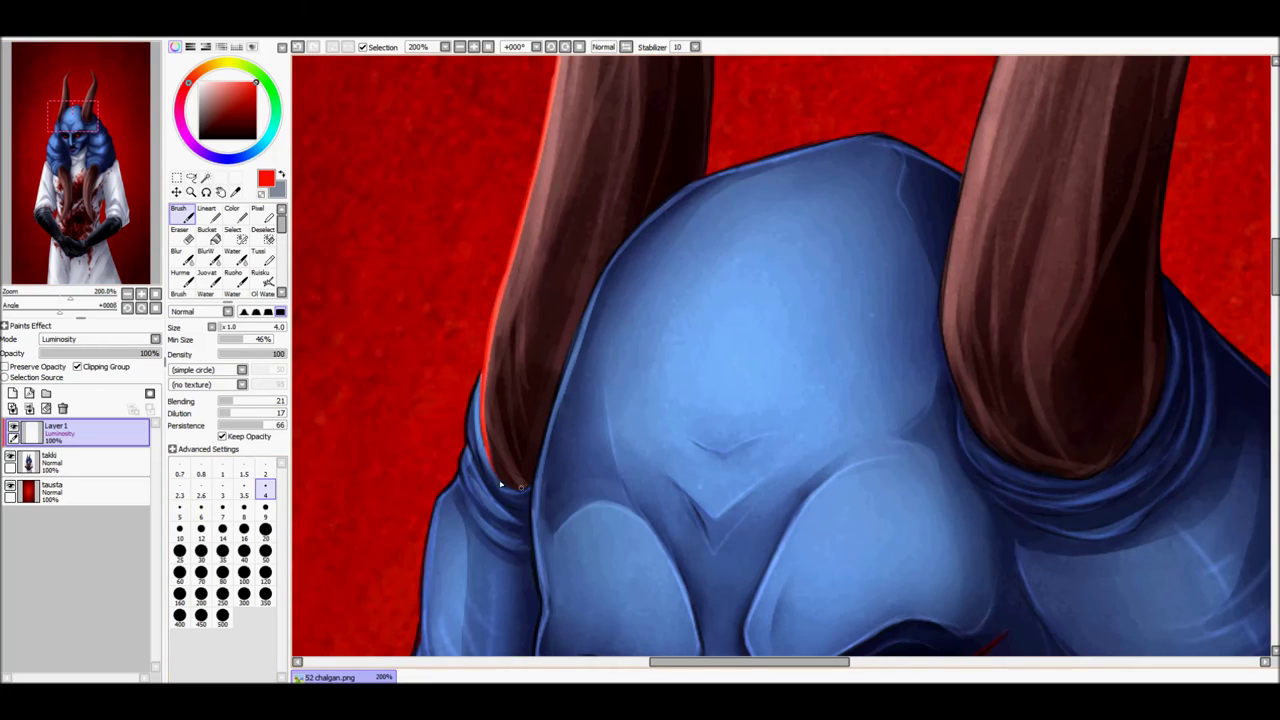
- Paint the red rim light along the left outline of the blue head folds down to the shoulder at size 4
{"action": "left_click_drag", "start_coordinate": [459, 468], "coordinate": [573, 324]}
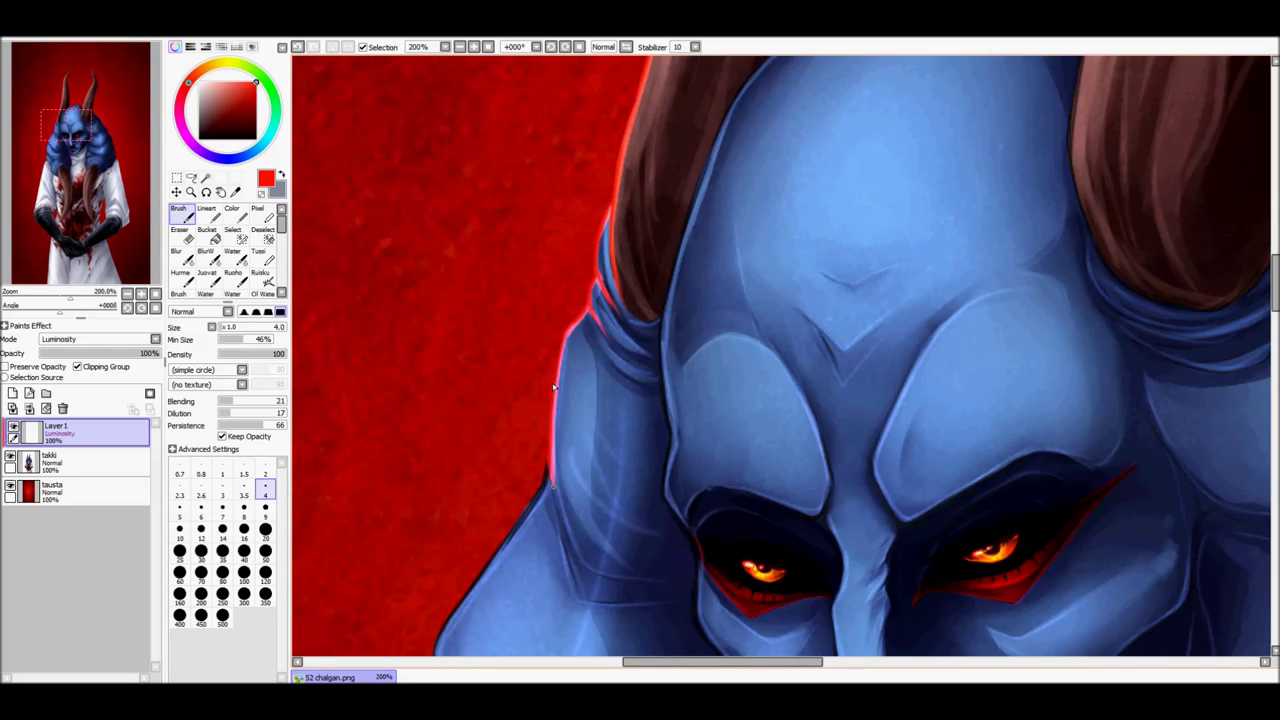
{"action": "left_click_drag", "start_coordinate": [553, 386], "coordinate": [671, 206]}
{"action": "left_click", "coordinate": [201, 510]}
{"action": "mouse_move", "coordinate": [600, 397]}
{"action": "left_mouse_down"}
{"action": "mouse_move", "coordinate": [552, 485]}
{"action": "mouse_move", "coordinate": [525, 370]}
{"action": "left_mouse_up"}
{"action": "key", "text": "bracketleft"}
{"action": "key", "text": "bracketleft"}
{"action": "mouse_move", "coordinate": [596, 390]}
{"action": "left_mouse_down"}
{"action": "mouse_move", "coordinate": [565, 465]}
{"action": "mouse_move", "coordinate": [565, 320]}
{"action": "left_mouse_up"}
{"action": "mouse_move", "coordinate": [590, 260]}
{"action": "left_mouse_down"}
{"action": "mouse_move", "coordinate": [555, 375]}
{"action": "mouse_move", "coordinate": [550, 462]}
{"action": "left_mouse_up"}
{"action": "mouse_move", "coordinate": [560, 435]}
{"action": "left_mouse_down"}
{"action": "mouse_move", "coordinate": [509, 381]}
{"action": "mouse_move", "coordinate": [549, 231]}
{"action": "left_mouse_up"}
{"action": "left_click_drag", "start_coordinate": [530, 355], "coordinate": [578, 490]}
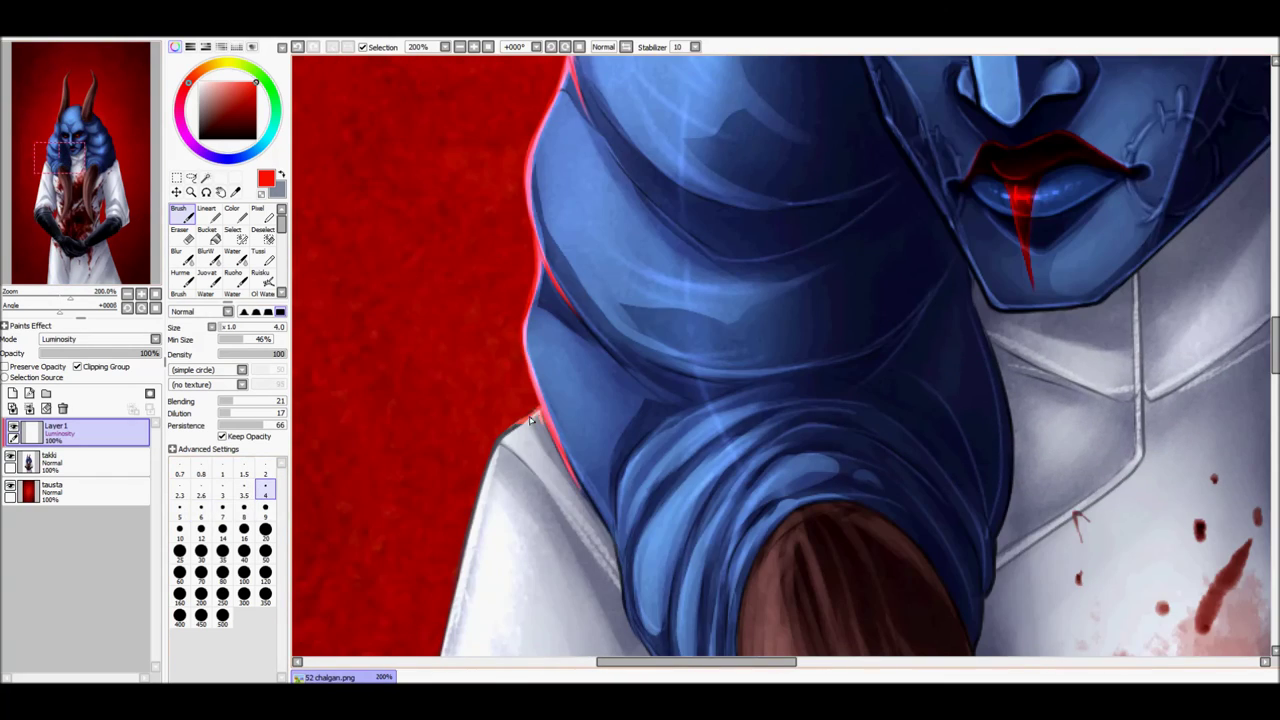
- Paint the red rim light down the left sleeve's outer edge at size 8 and into the glove's upper folds at size 4
{"action": "left_click_drag", "start_coordinate": [497, 443], "coordinate": [540, 300]}
{"action": "left_click_drag", "start_coordinate": [560, 450], "coordinate": [600, 250]}
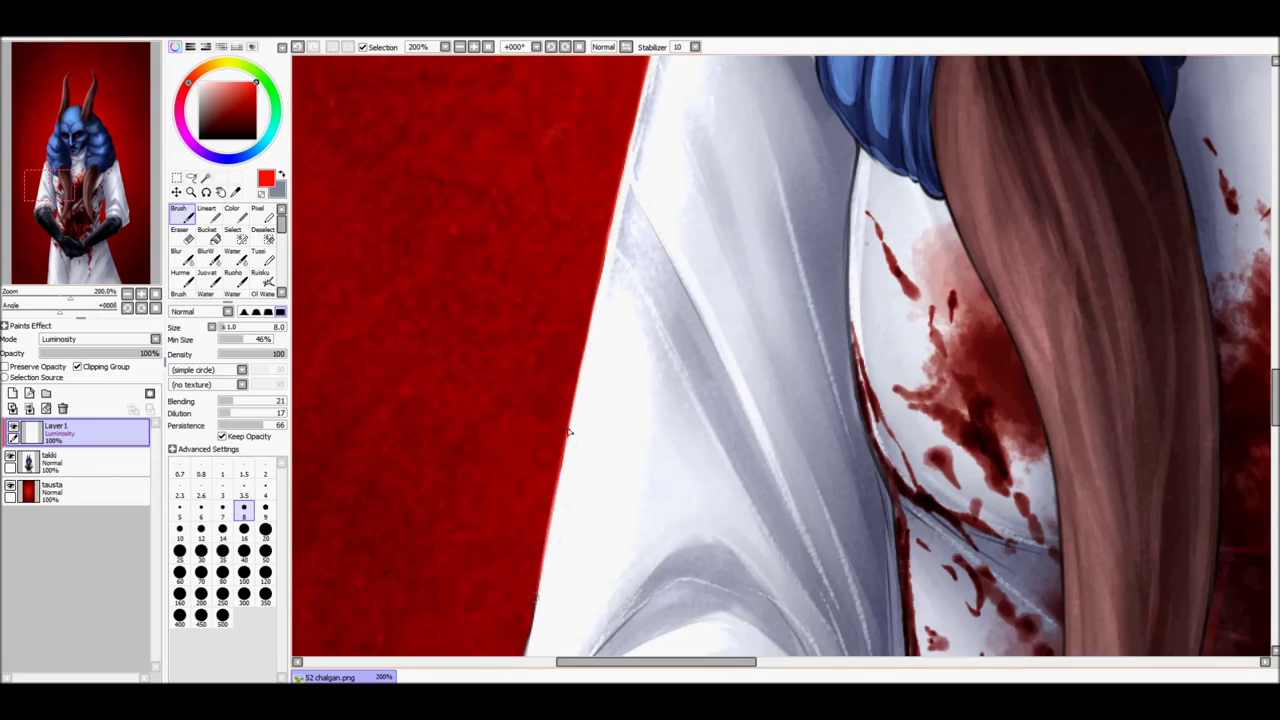
{"action": "left_click_drag", "start_coordinate": [600, 450], "coordinate": [620, 250]}
{"action": "left_click_drag", "start_coordinate": [622, 312], "coordinate": [568, 412]}
{"action": "left_click_drag", "start_coordinate": [565, 478], "coordinate": [561, 598]}
{"action": "left_click_drag", "start_coordinate": [100, 228], "coordinate": [105, 240]}
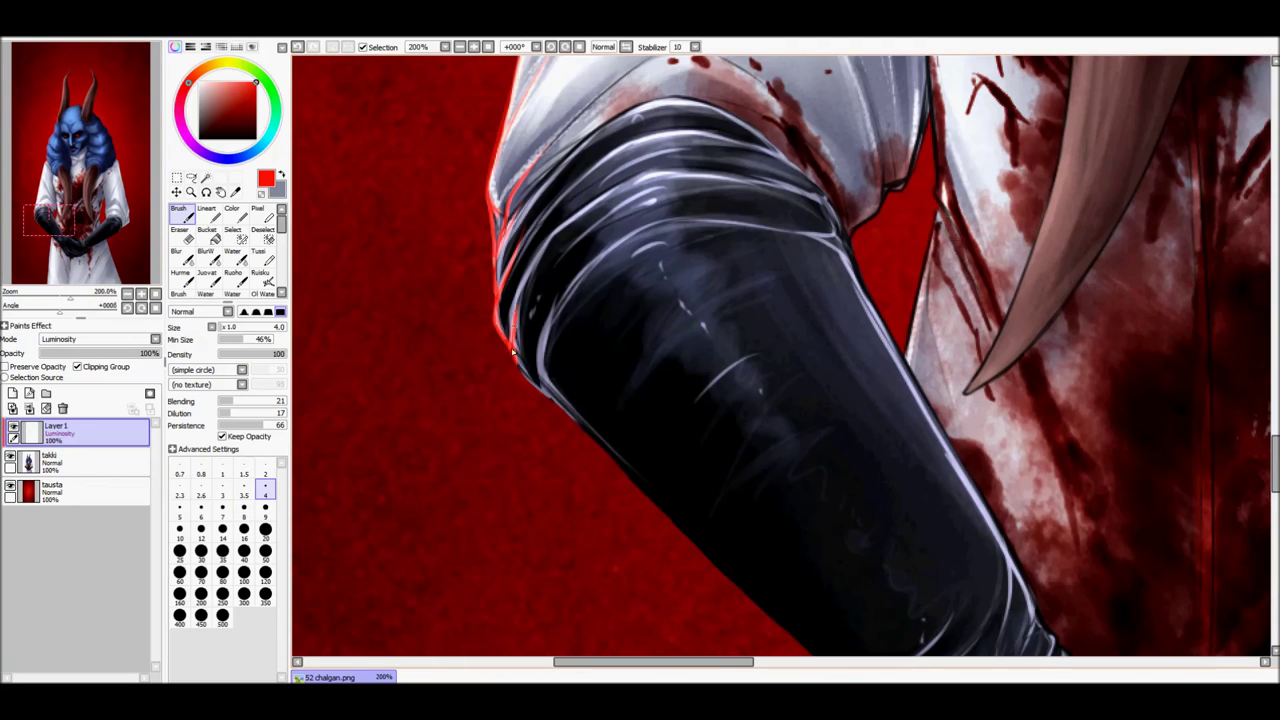
- Paint red rim light around the gap inside the left sleeve and along both edges of the left glove's forearm
{"action": "left_click_drag", "start_coordinate": [543, 381], "coordinate": [313, 536]}
{"action": "left_click_drag", "start_coordinate": [626, 382], "coordinate": [656, 354]}
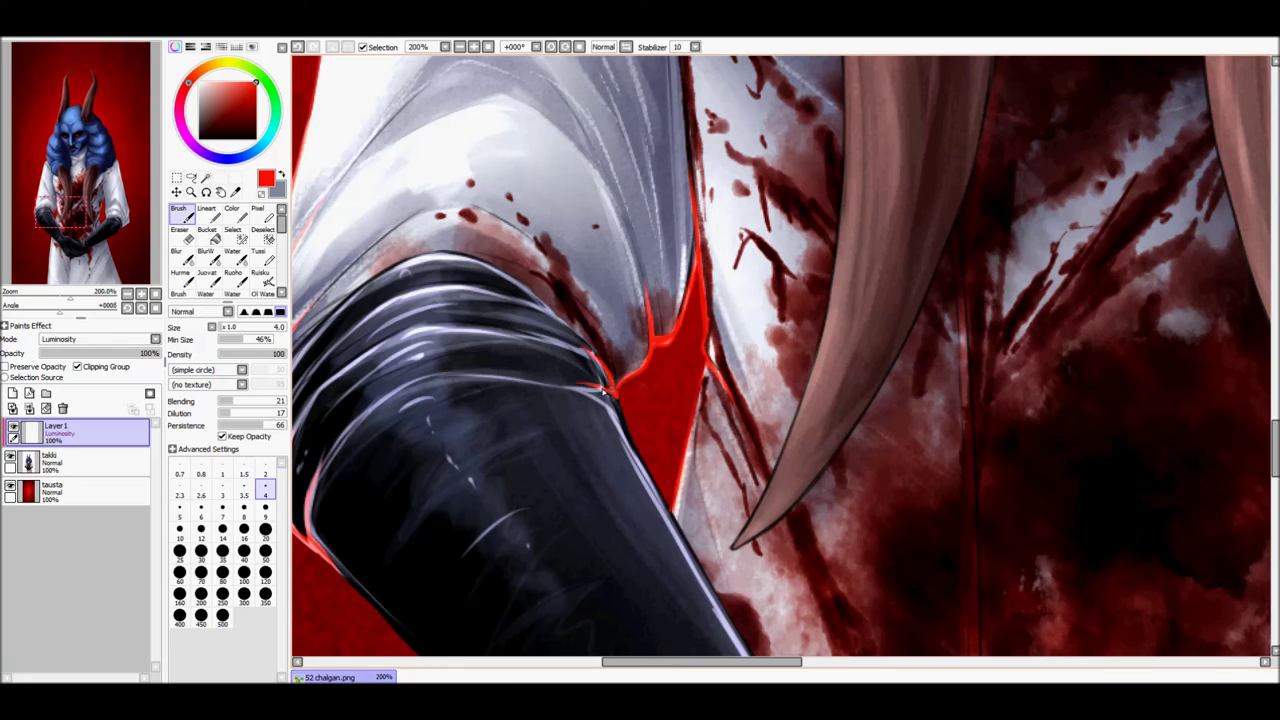
{"action": "left_click_drag", "start_coordinate": [677, 513], "coordinate": [560, 330]}
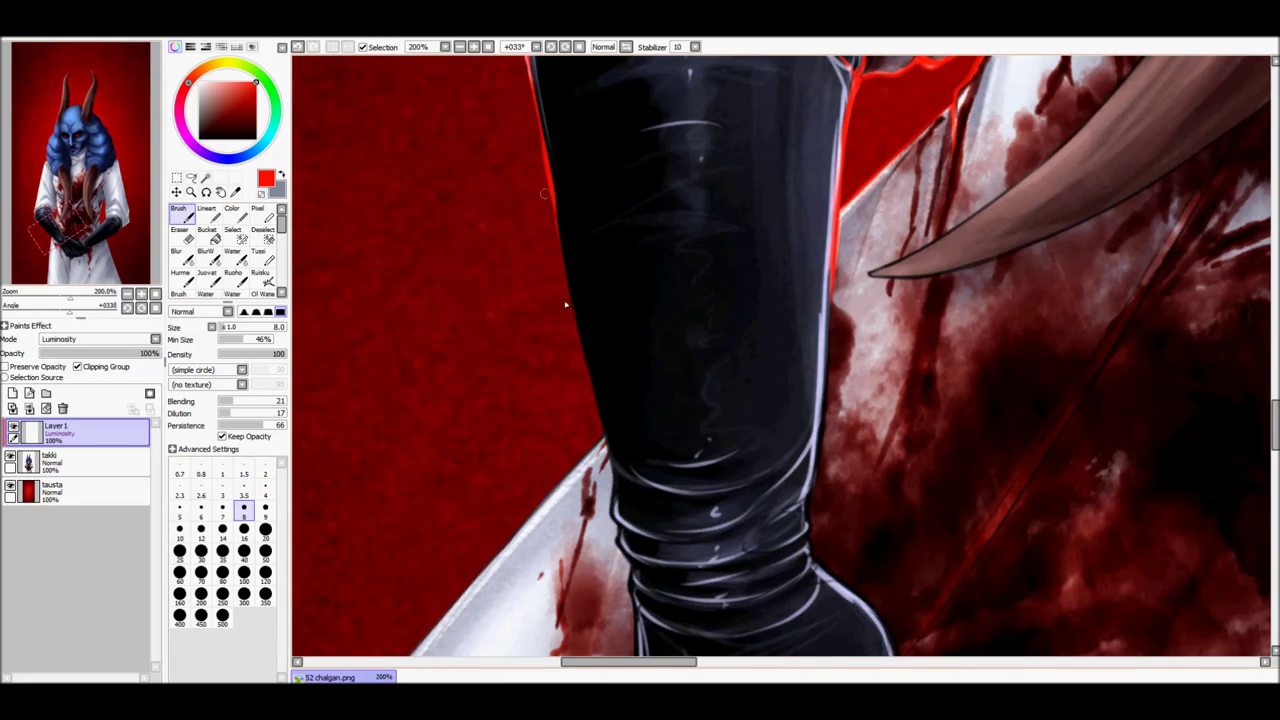
{"action": "mouse_move", "coordinate": [603, 445]}
{"action": "left_mouse_down"}
{"action": "mouse_move", "coordinate": [662, 491]}
{"action": "mouse_move", "coordinate": [600, 420]}
{"action": "mouse_move", "coordinate": [520, 277]}
{"action": "mouse_move", "coordinate": [277, 328]}
{"action": "left_mouse_up"}
{"action": "key", "text": "Home"}
- Paint the red rim light down the right sleeve's inner edge and the facing coat edge with the Brush at size 7
{"action": "mouse_move", "coordinate": [520, 105]}
{"action": "left_mouse_down"}
{"action": "mouse_move", "coordinate": [552, 290]}
{"action": "mouse_move", "coordinate": [550, 370]}
{"action": "left_mouse_up"}
{"action": "key", "text": "]"}
{"action": "key", "text": "]"}
{"action": "key", "text": "]"}
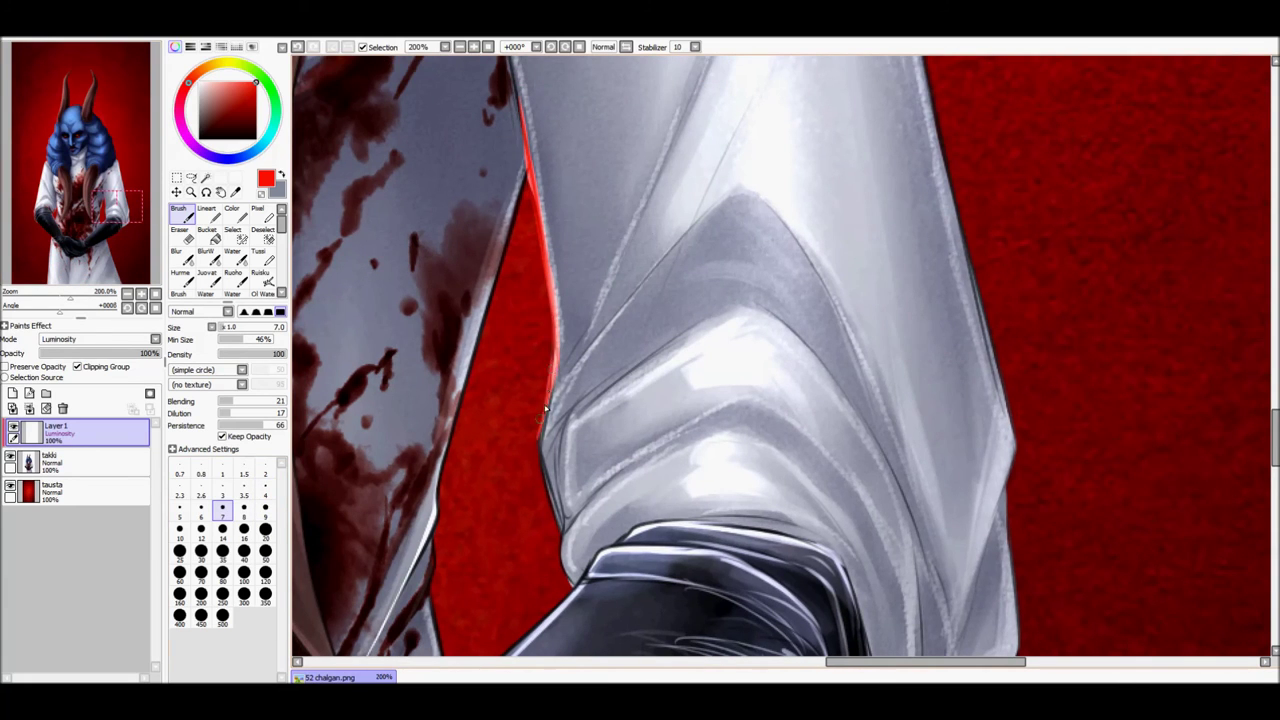
{"action": "left_click_drag", "start_coordinate": [548, 505], "coordinate": [658, 505]}
{"action": "mouse_move", "coordinate": [642, 240]}
{"action": "left_mouse_down"}
{"action": "mouse_move", "coordinate": [584, 424]}
{"action": "mouse_move", "coordinate": [644, 224]}
{"action": "left_mouse_up"}
{"action": "left_click_drag", "start_coordinate": [608, 256], "coordinate": [572, 364]}
{"action": "left_click_drag", "start_coordinate": [626, 306], "coordinate": [572, 476]}
{"action": "left_click_drag", "start_coordinate": [746, 348], "coordinate": [632, 454]}
- Paint the red rim light on the right glove's cuff and upper forearm edge with the Brush at size 4
{"action": "key", "text": "["}
{"action": "key", "text": "["}
{"action": "key", "text": "["}
{"action": "left_click_drag", "start_coordinate": [600, 240], "coordinate": [552, 398]}
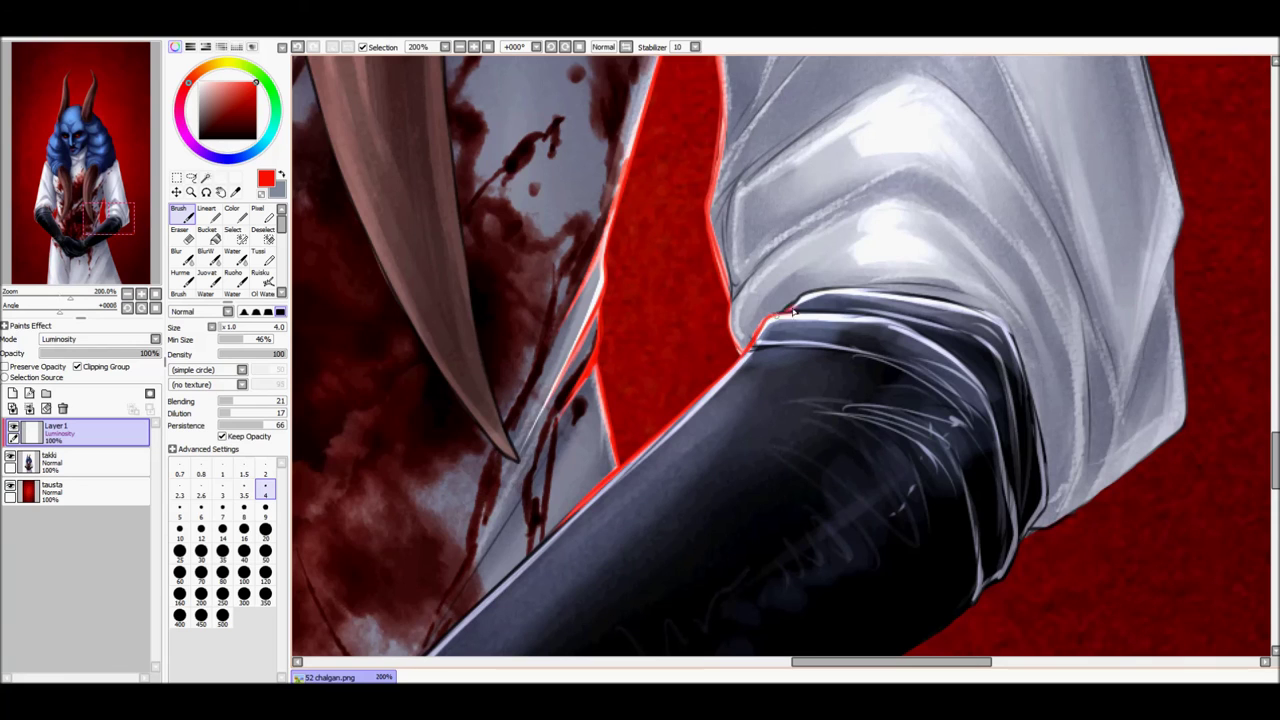
{"action": "mouse_move", "coordinate": [787, 345]}
{"action": "left_mouse_down"}
{"action": "mouse_move", "coordinate": [562, 461]}
{"action": "mouse_move", "coordinate": [307, 360]}
{"action": "left_mouse_up"}
- Paint red rim light on the right glove's lower edge, its elbow folds and the right sleeve's lower hem
{"action": "key", "text": "]"}
{"action": "key", "text": "]"}
{"action": "key", "text": "]"}
{"action": "key", "text": "]"}
{"action": "key", "text": "]"}
{"action": "left_click_drag", "start_coordinate": [412, 428], "coordinate": [746, 244]}
{"action": "mouse_move", "coordinate": [100, 235]}
{"action": "left_mouse_down"}
{"action": "mouse_move", "coordinate": [65, 247]}
{"action": "mouse_move", "coordinate": [90, 204]}
{"action": "left_mouse_up"}
{"action": "mouse_move", "coordinate": [530, 522]}
{"action": "left_mouse_down"}
{"action": "mouse_move", "coordinate": [570, 489]}
{"action": "mouse_move", "coordinate": [610, 352]}
{"action": "left_mouse_up"}
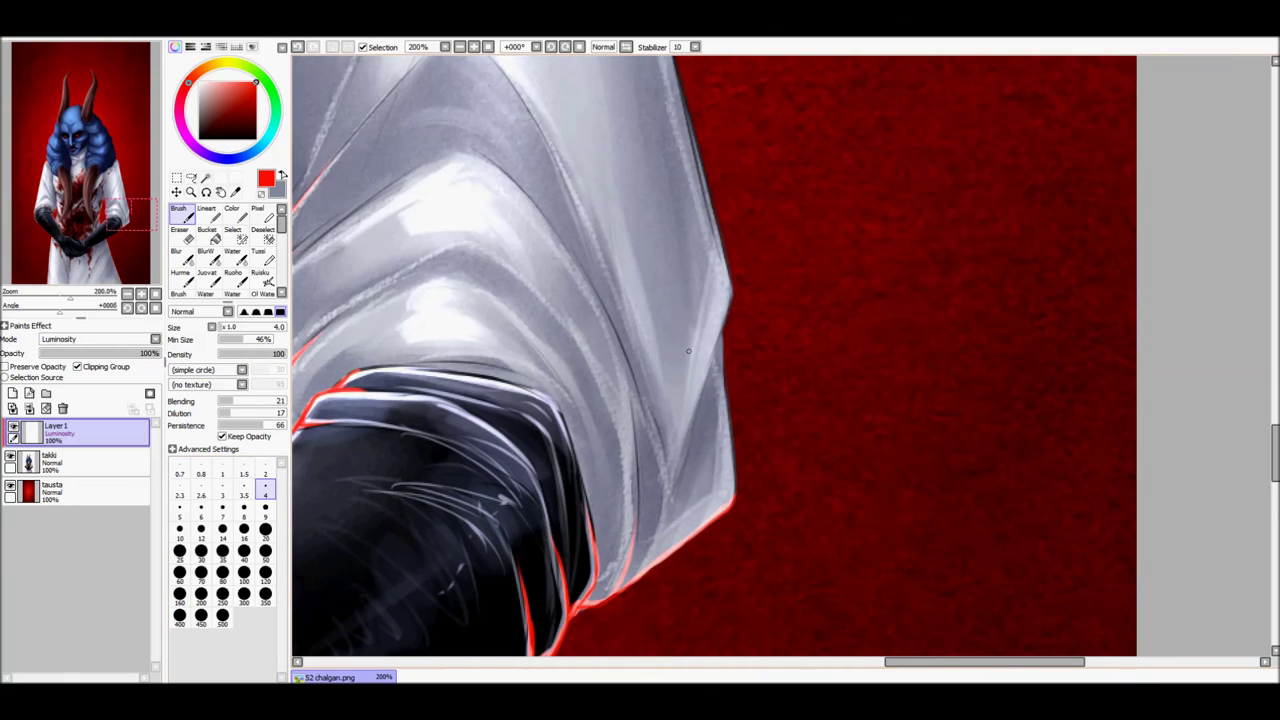
- Paint the red rim light up the right sleeve's outer edge toward the shoulder with the Brush at size 9
{"action": "left_click_drag", "start_coordinate": [736, 498], "coordinate": [722, 338]}
{"action": "left_click_drag", "start_coordinate": [705, 432], "coordinate": [672, 282]}
{"action": "left_click_drag", "start_coordinate": [680, 340], "coordinate": [638, 138]}
{"action": "left_click_drag", "start_coordinate": [652, 246], "coordinate": [622, 112]}
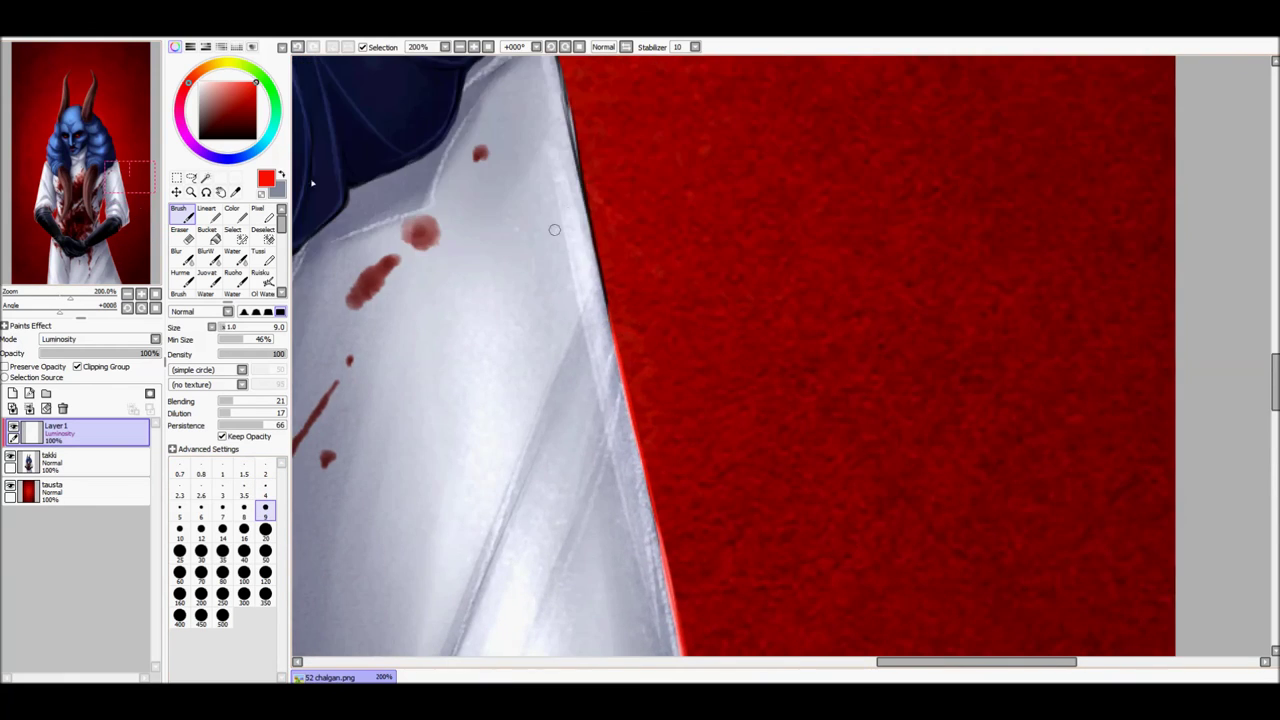
{"action": "left_click_drag", "start_coordinate": [612, 342], "coordinate": [566, 104]}
- Paint the red rim light along the right outline of the blue head folds with the Brush at size 4
{"action": "left_click", "coordinate": [265, 492]}
{"action": "mouse_move", "coordinate": [586, 390]}
{"action": "left_mouse_down"}
{"action": "mouse_move", "coordinate": [500, 109]}
{"action": "mouse_move", "coordinate": [609, 400]}
{"action": "mouse_move", "coordinate": [682, 375]}
{"action": "mouse_move", "coordinate": [566, 178]}
{"action": "left_mouse_up"}
{"action": "key", "text": "bracketright"}
{"action": "key", "text": "bracketright"}
{"action": "key", "text": "bracketright"}
{"action": "key", "text": "bracketright"}
{"action": "key", "text": "bracketleft"}
{"action": "key", "text": "bracketleft"}
{"action": "key", "text": "bracketleft"}
{"action": "key", "text": "bracketleft"}
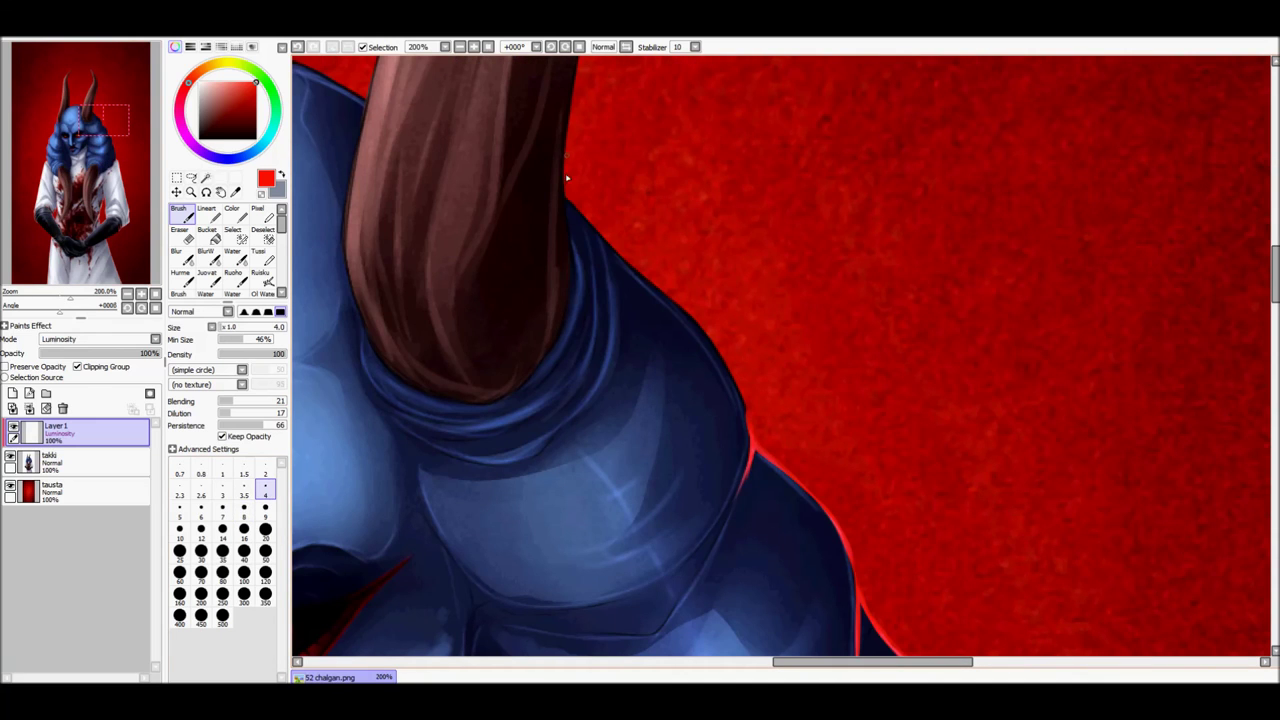
- Paint the red rim light on the folds at the right horn's base and across the crown at size 7
{"action": "mouse_move", "coordinate": [738, 385]}
{"action": "left_mouse_down"}
{"action": "mouse_move", "coordinate": [414, 340]}
{"action": "mouse_move", "coordinate": [690, 317]}
{"action": "left_mouse_up"}
{"action": "key", "text": "bracketright"}
{"action": "key", "text": "bracketright"}
{"action": "key", "text": "bracketright"}
{"action": "left_click_drag", "start_coordinate": [1004, 470], "coordinate": [988, 348]}
{"action": "left_click_drag", "start_coordinate": [860, 380], "coordinate": [680, 390]}
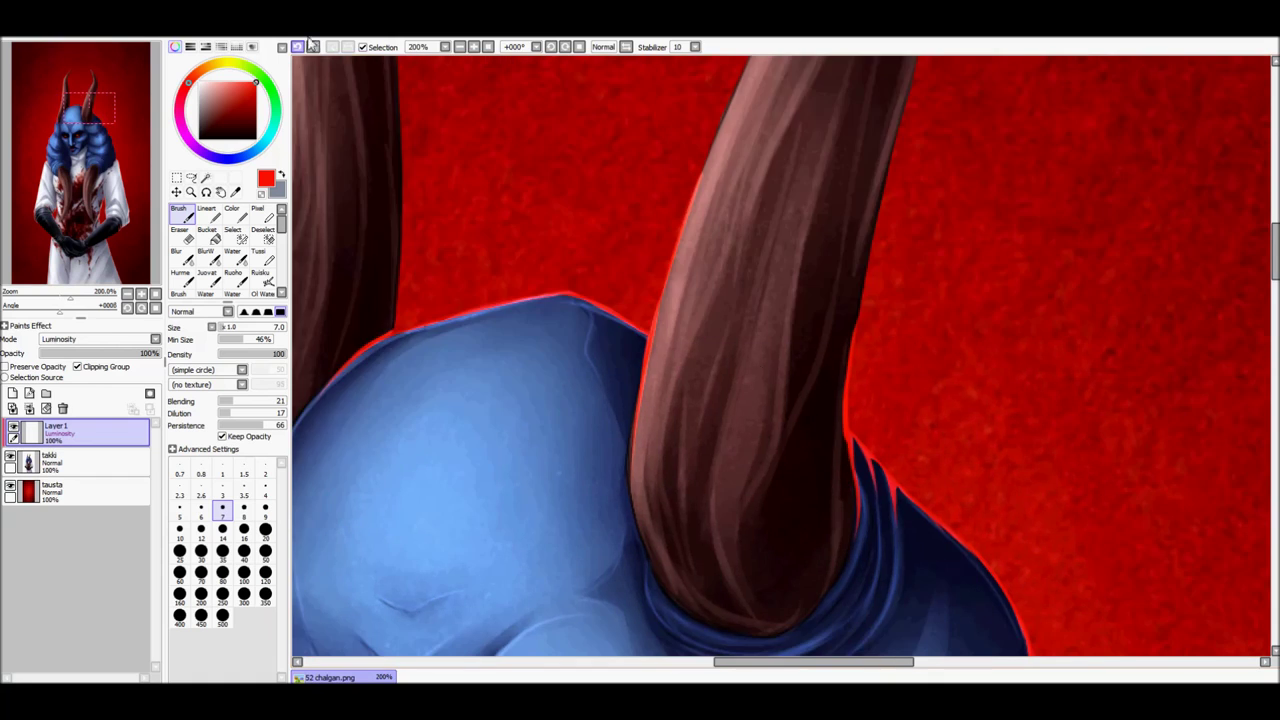
{"action": "left_click_drag", "start_coordinate": [856, 490], "coordinate": [844, 430]}
- Paint the red rim light along both edges of the right horn and the left horn's inner edge at size 7
{"action": "left_click_drag", "start_coordinate": [760, 300], "coordinate": [760, 480]}
{"action": "mouse_move", "coordinate": [765, 555]}
{"action": "left_mouse_down"}
{"action": "mouse_move", "coordinate": [830, 245]}
{"action": "mouse_move", "coordinate": [560, 420]}
{"action": "left_mouse_up"}
{"action": "mouse_move", "coordinate": [606, 170]}
{"action": "left_mouse_down"}
{"action": "mouse_move", "coordinate": [633, 247]}
{"action": "mouse_move", "coordinate": [578, 456]}
{"action": "left_mouse_up"}
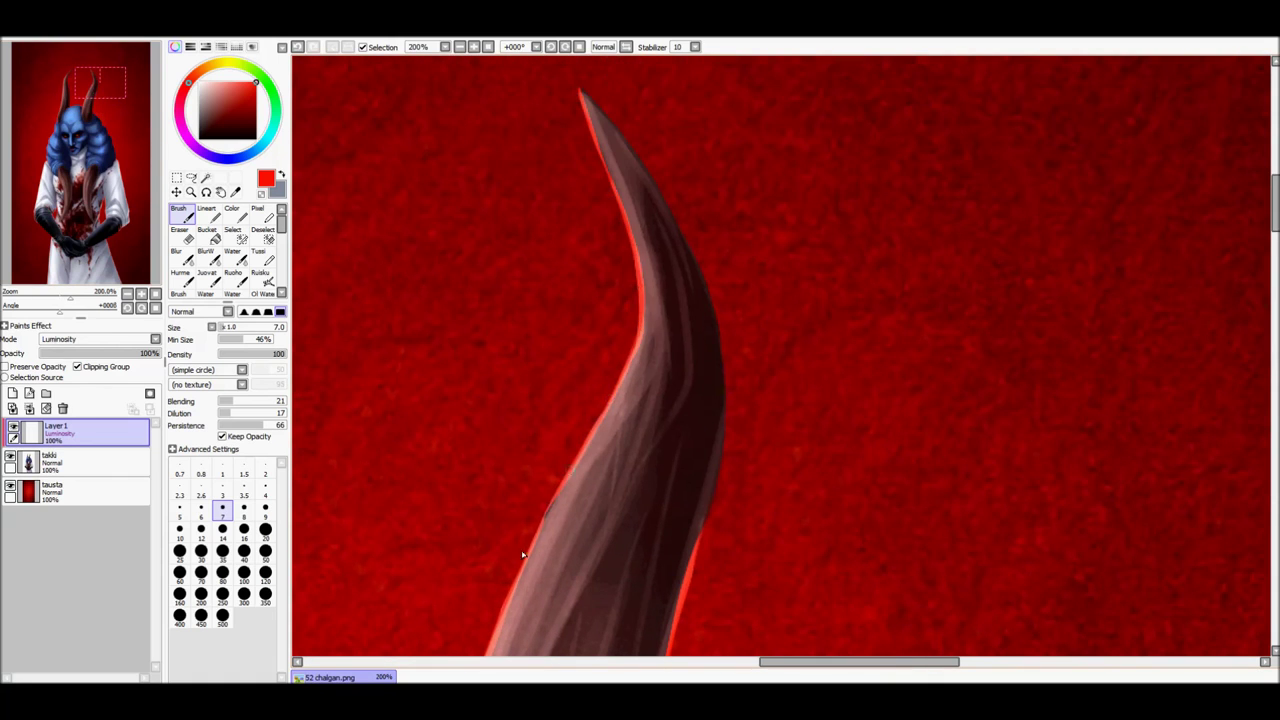
{"action": "mouse_move", "coordinate": [689, 130]}
{"action": "left_mouse_down"}
{"action": "mouse_move", "coordinate": [709, 520]}
{"action": "mouse_move", "coordinate": [674, 163]}
{"action": "mouse_move", "coordinate": [605, 378]}
{"action": "left_mouse_up"}
{"action": "left_click_drag", "start_coordinate": [605, 378], "coordinate": [333, 173]}
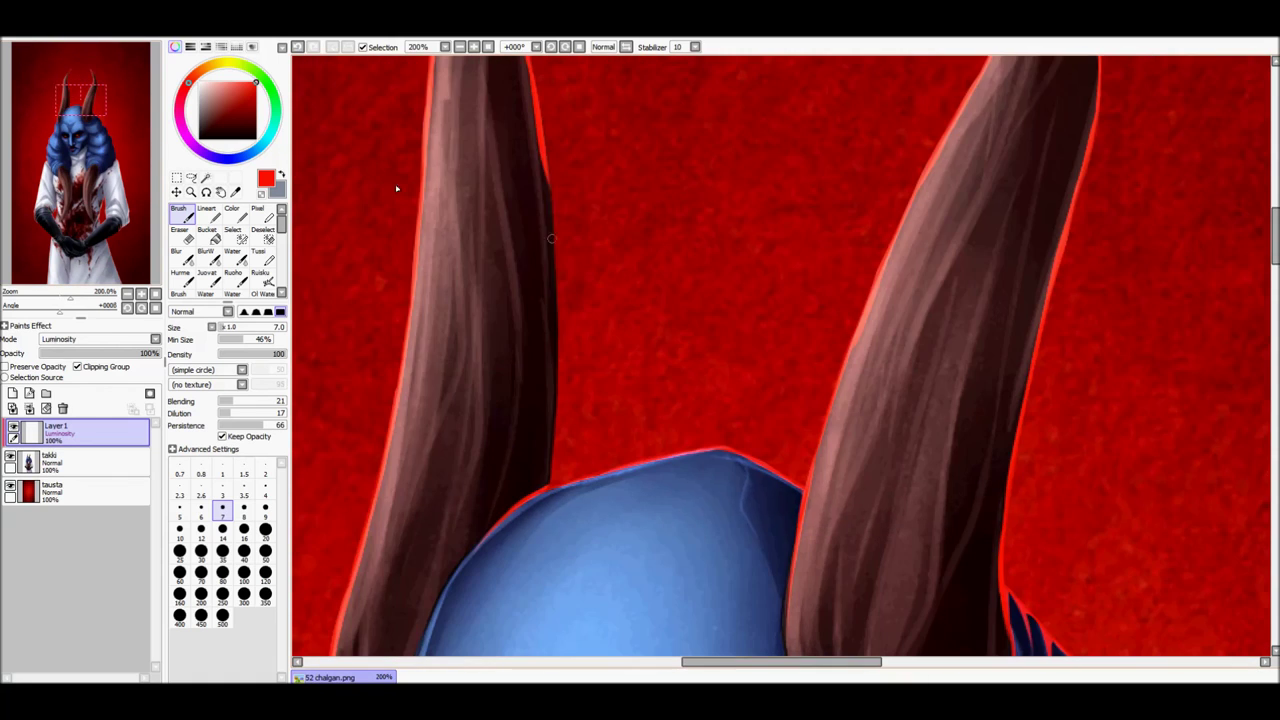
- Add a Multiply layer above the tausta background layer and ready the Maalit brush at size 30 in dark purple
{"action": "scroll", "coordinate": [135, 240], "scroll_direction": "down", "scroll_amount": 5}
{"action": "left_click", "coordinate": [80, 490]}
{"action": "left_click", "coordinate": [12, 393]}
{"action": "scroll", "coordinate": [282, 265], "scroll_direction": "down", "scroll_amount": 3}
{"action": "left_click", "coordinate": [259, 253]}
{"action": "scroll", "coordinate": [740, 420], "scroll_direction": "up", "scroll_amount": 3}
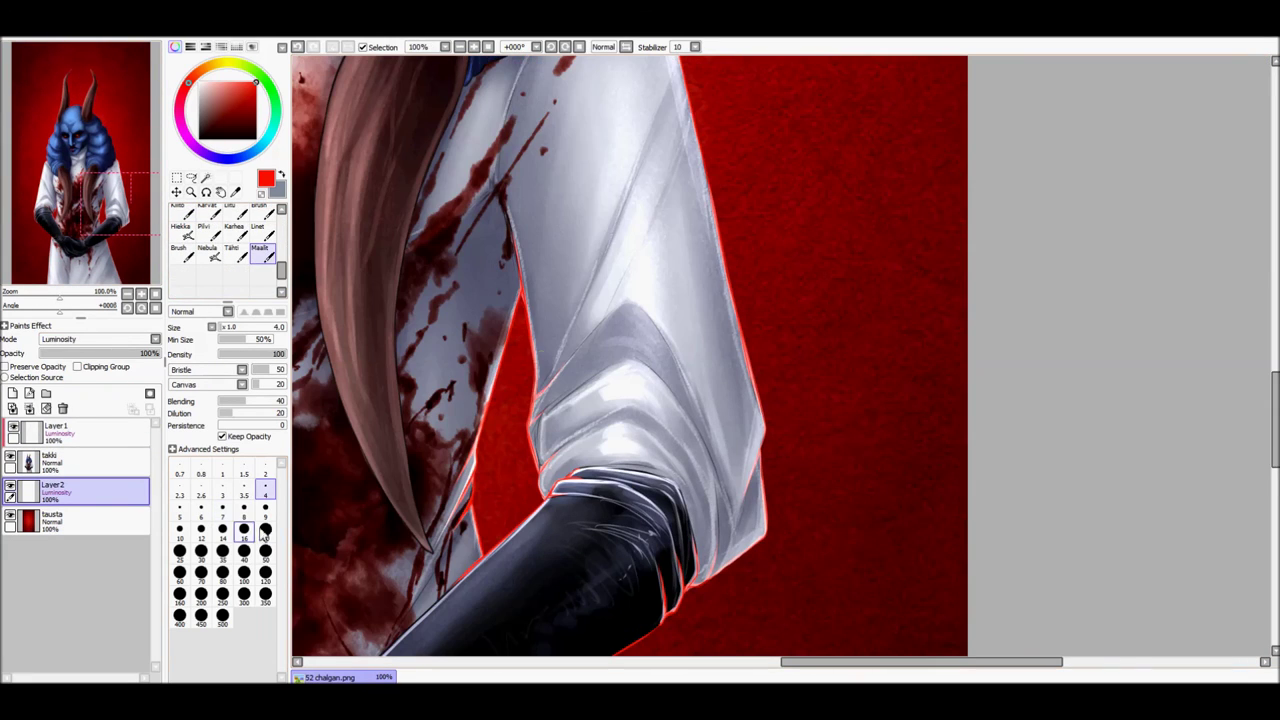
{"action": "left_click", "coordinate": [460, 47]}
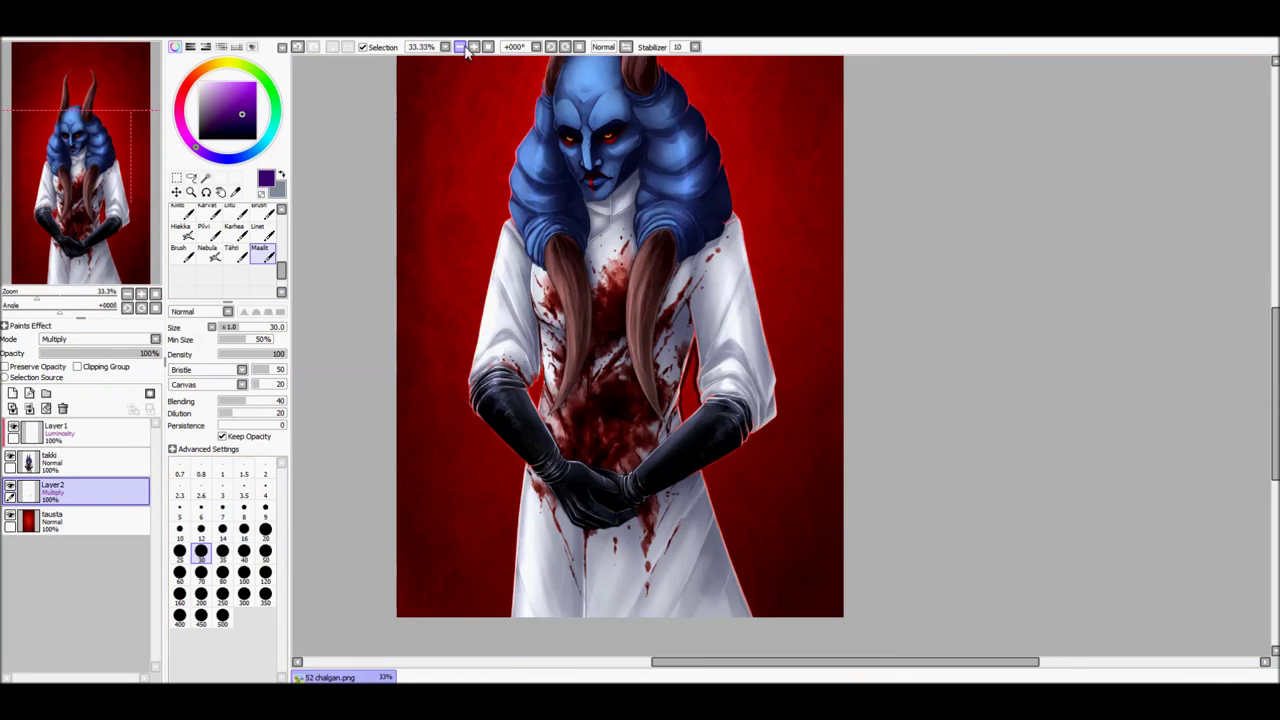
- Set up Layer2 above takki as a clipped Luminosity layer and ready the Ruisku airbrush at size 500 in red
{"action": "left_click", "coordinate": [145, 155]}
{"action": "left_click_drag", "start_coordinate": [80, 490], "coordinate": [80, 458]}
{"action": "left_click", "coordinate": [97, 339]}
{"action": "left_click", "coordinate": [77, 367]}
{"action": "left_click", "coordinate": [230, 110]}
{"action": "left_click", "coordinate": [260, 275]}
{"action": "left_click", "coordinate": [460, 47]}
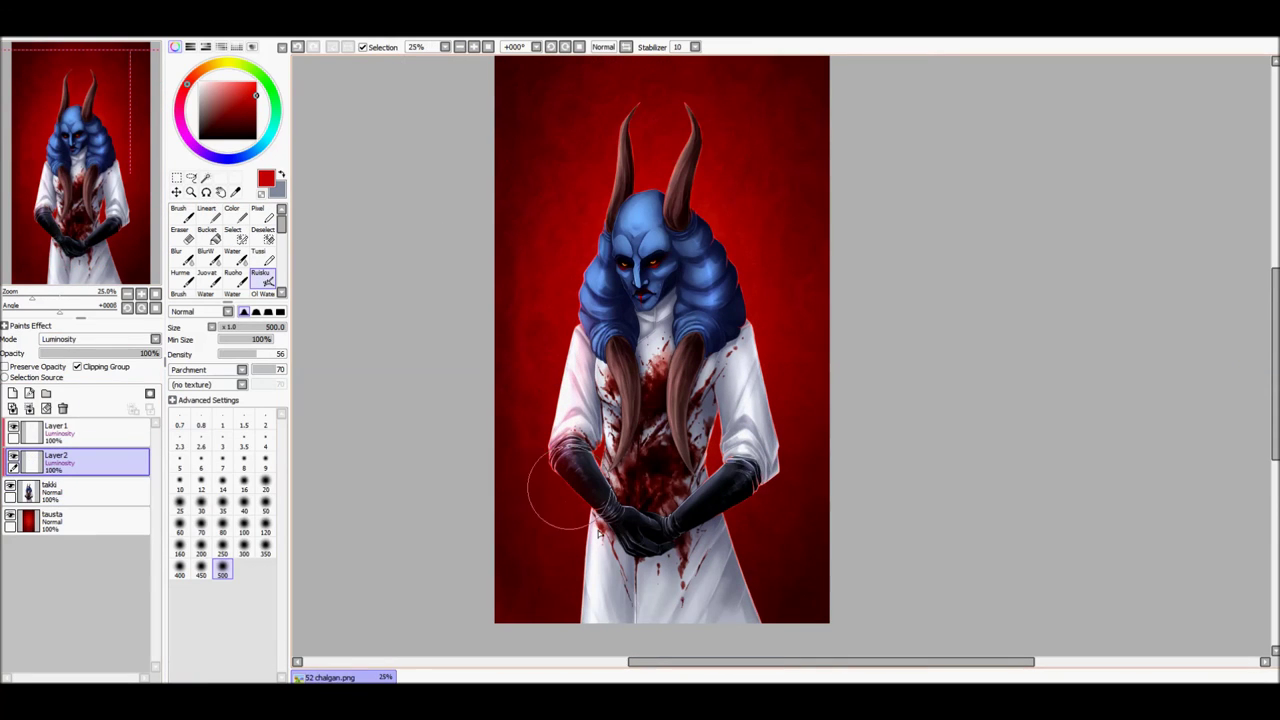
- Airbrush a soft red glow on Layer2 over the sleeves, gloves, head folds and robe edges with Ruisku
{"action": "left_click_drag", "start_coordinate": [607, 630], "coordinate": [745, 400]}
{"action": "scroll", "coordinate": [500, 100], "scroll_direction": "up", "scroll_amount": 2}
{"action": "left_click", "coordinate": [265, 527]}
{"action": "left_click", "coordinate": [215, 93]}
{"action": "mouse_move", "coordinate": [720, 430]}
{"action": "left_mouse_down"}
{"action": "mouse_move", "coordinate": [755, 300]}
{"action": "mouse_move", "coordinate": [710, 520]}
{"action": "mouse_move", "coordinate": [780, 435]}
{"action": "left_mouse_up"}
{"action": "left_click", "coordinate": [265, 548]}
{"action": "left_click", "coordinate": [97, 339]}
{"action": "scroll", "coordinate": [65, 352], "scroll_direction": "down", "scroll_amount": 2}
{"action": "left_click", "coordinate": [58, 391]}
{"action": "left_click_drag", "start_coordinate": [700, 450], "coordinate": [700, 335]}
- Paint red rim light on Layer1 along the left hanging horn, its head fold and the torso edge with the Brush at size 4
{"action": "left_click", "coordinate": [55, 430]}
{"action": "scroll", "coordinate": [640, 400], "scroll_direction": "up", "scroll_amount": 4}
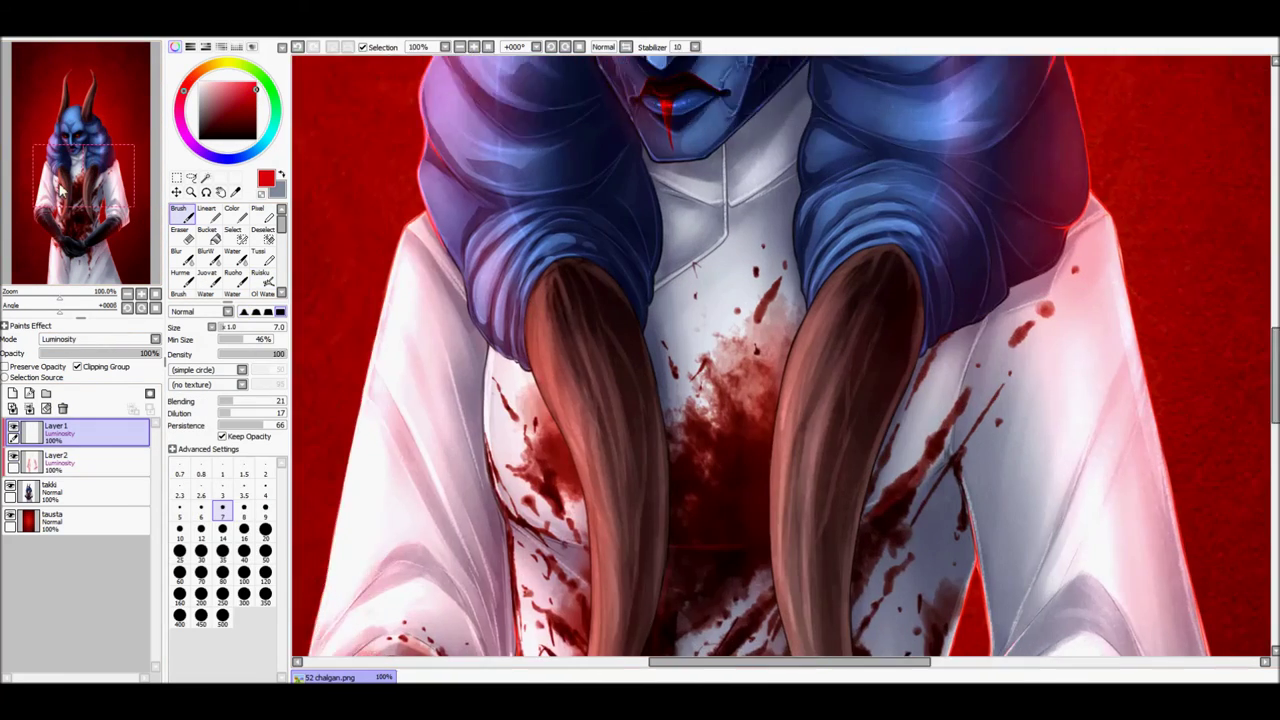
{"action": "left_click", "coordinate": [179, 213]}
{"action": "left_click", "coordinate": [265, 489]}
{"action": "left_click_drag", "start_coordinate": [295, 231], "coordinate": [352, 296]}
{"action": "left_click_drag", "start_coordinate": [400, 405], "coordinate": [490, 293]}
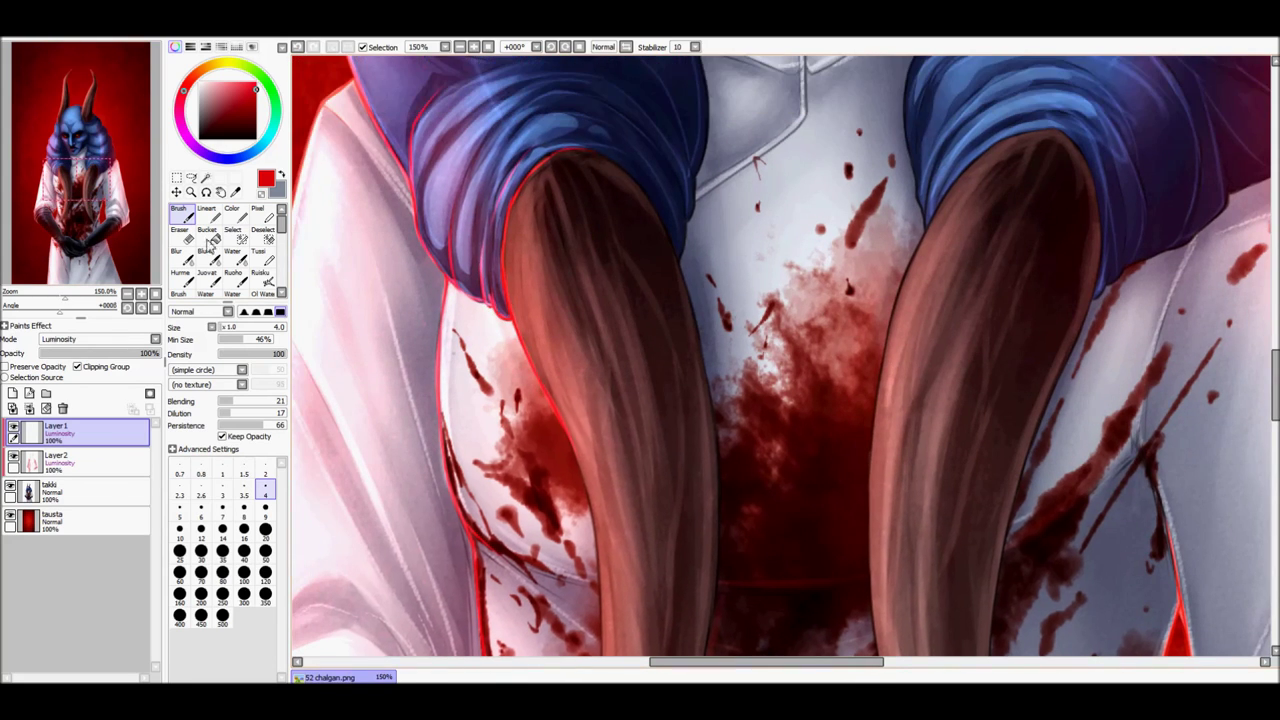
{"action": "scroll", "coordinate": [565, 440], "scroll_direction": "down", "scroll_amount": 3}
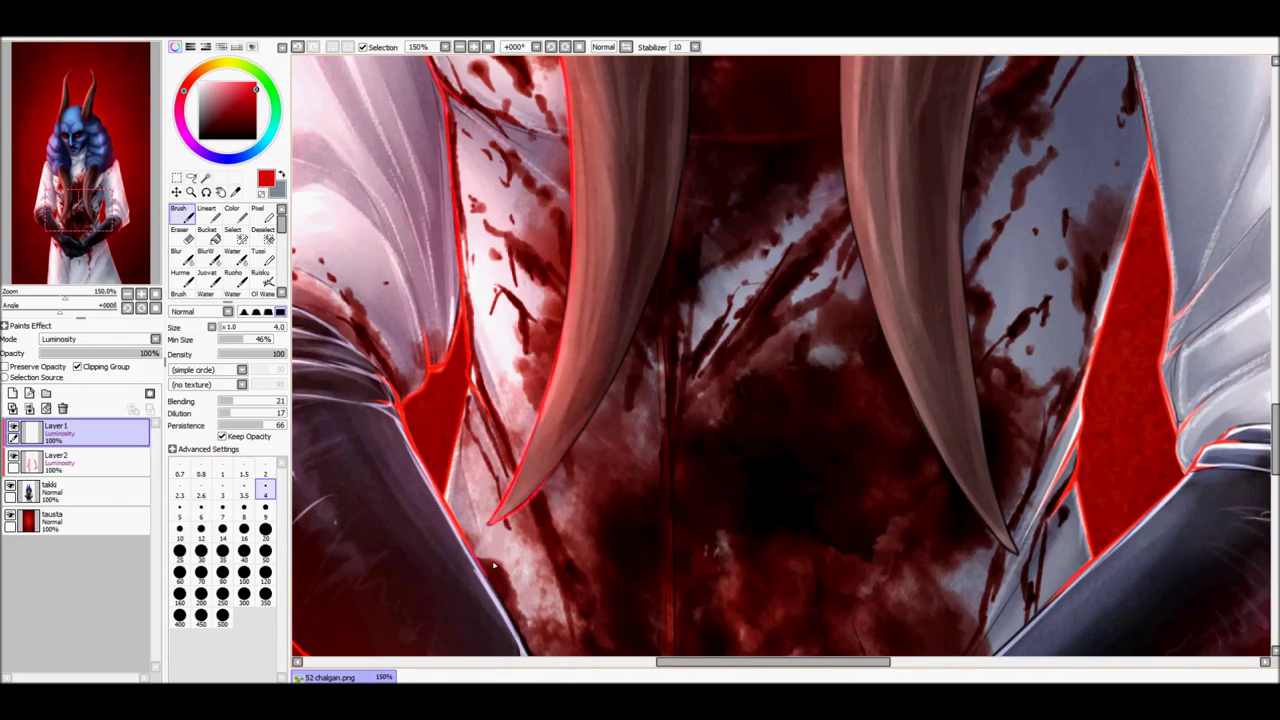
- Paint the red rim light down the left edge of the right hanging horn with the Brush at size 4
{"action": "scroll", "coordinate": [493, 566], "scroll_direction": "down", "scroll_amount": 5}
{"action": "scroll", "coordinate": [349, 220], "scroll_direction": "up", "scroll_amount": 5}
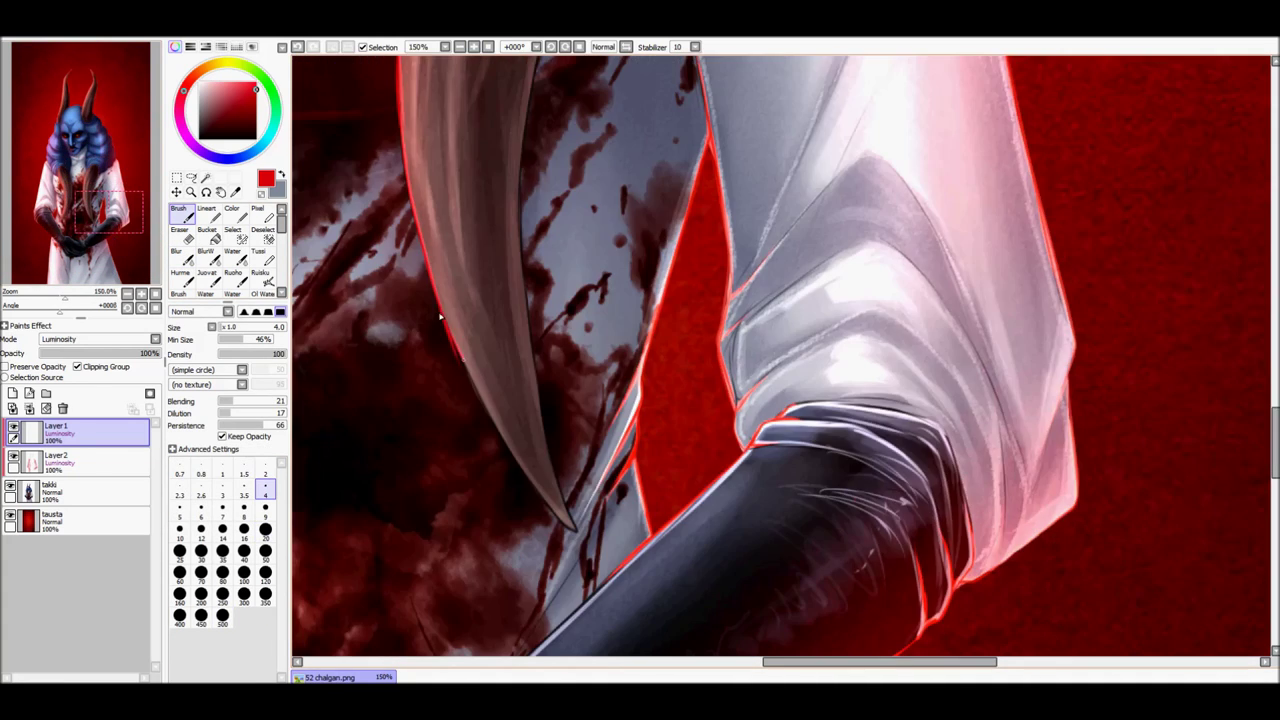
{"action": "left_click", "coordinate": [459, 47]}
{"action": "key", "text": "e"}
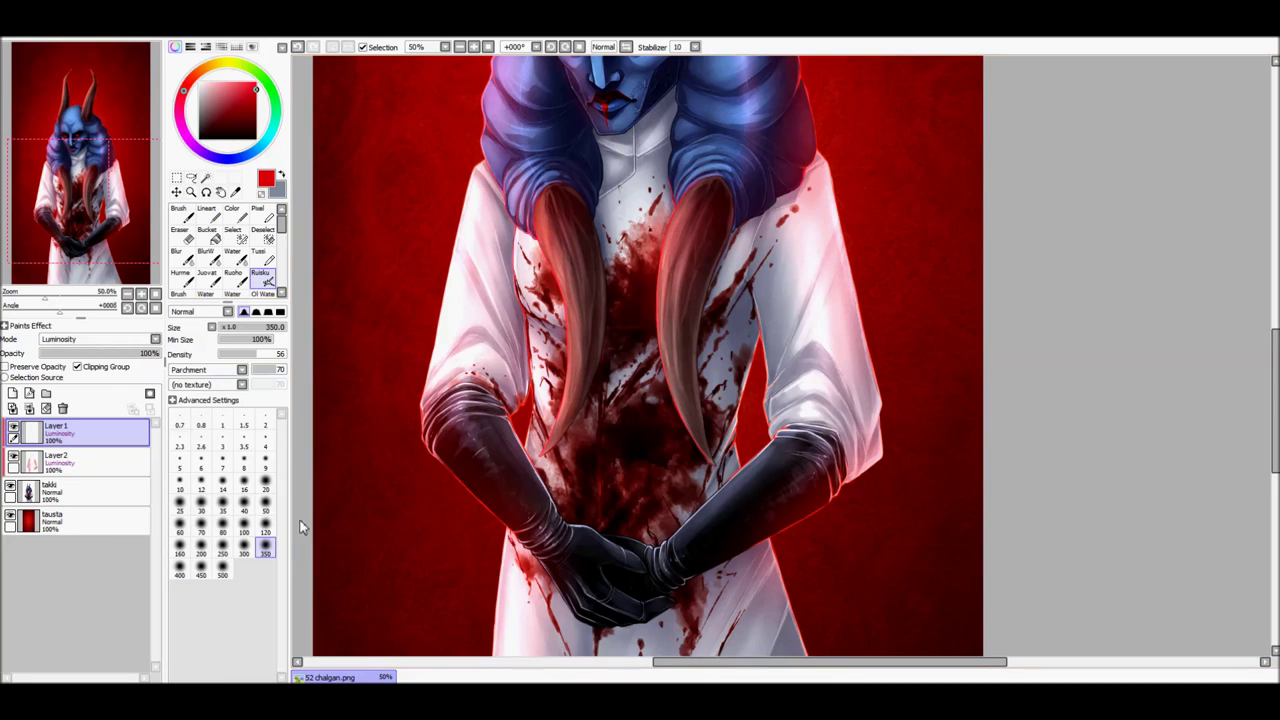
{"action": "scroll", "coordinate": [619, 438], "scroll_direction": "up", "scroll_amount": 3}
{"action": "scroll", "coordinate": [619, 438], "scroll_direction": "up", "scroll_amount": 3}
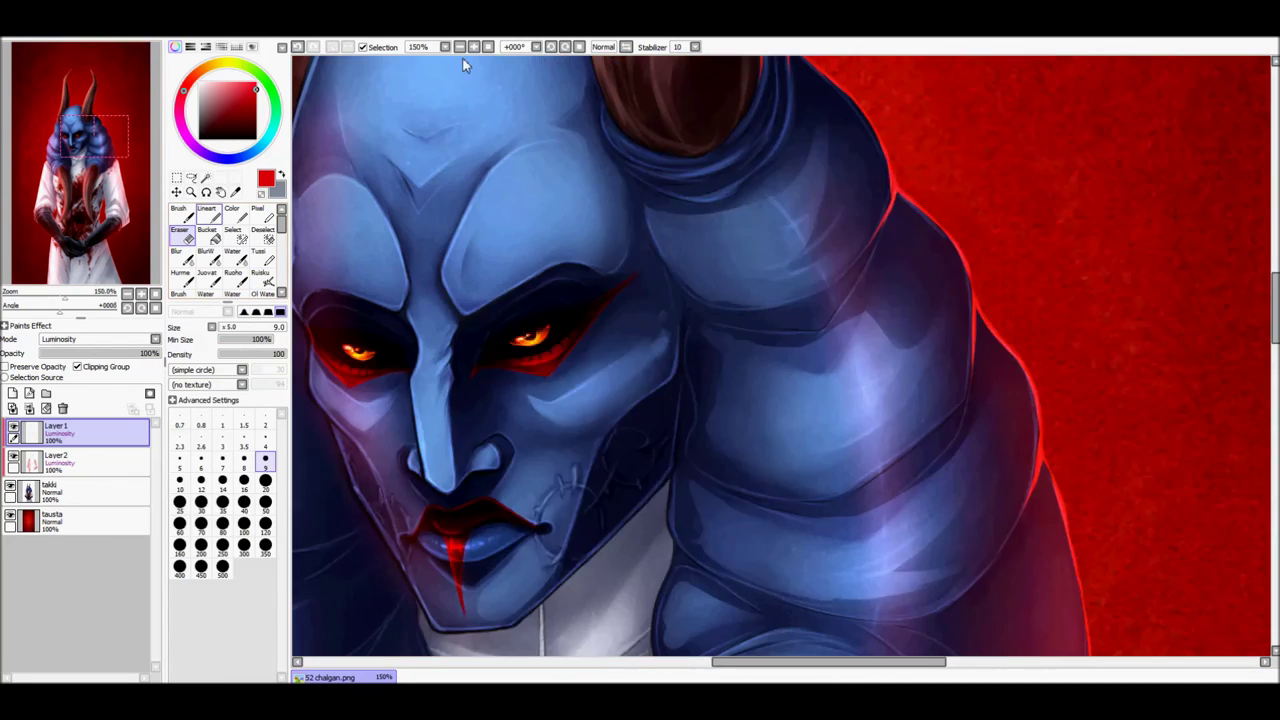
- Paint fine red rim light along the face's left outline, nose, jaw and chin with the Brush at sizes 2 and 4
{"action": "key", "text": "b"}
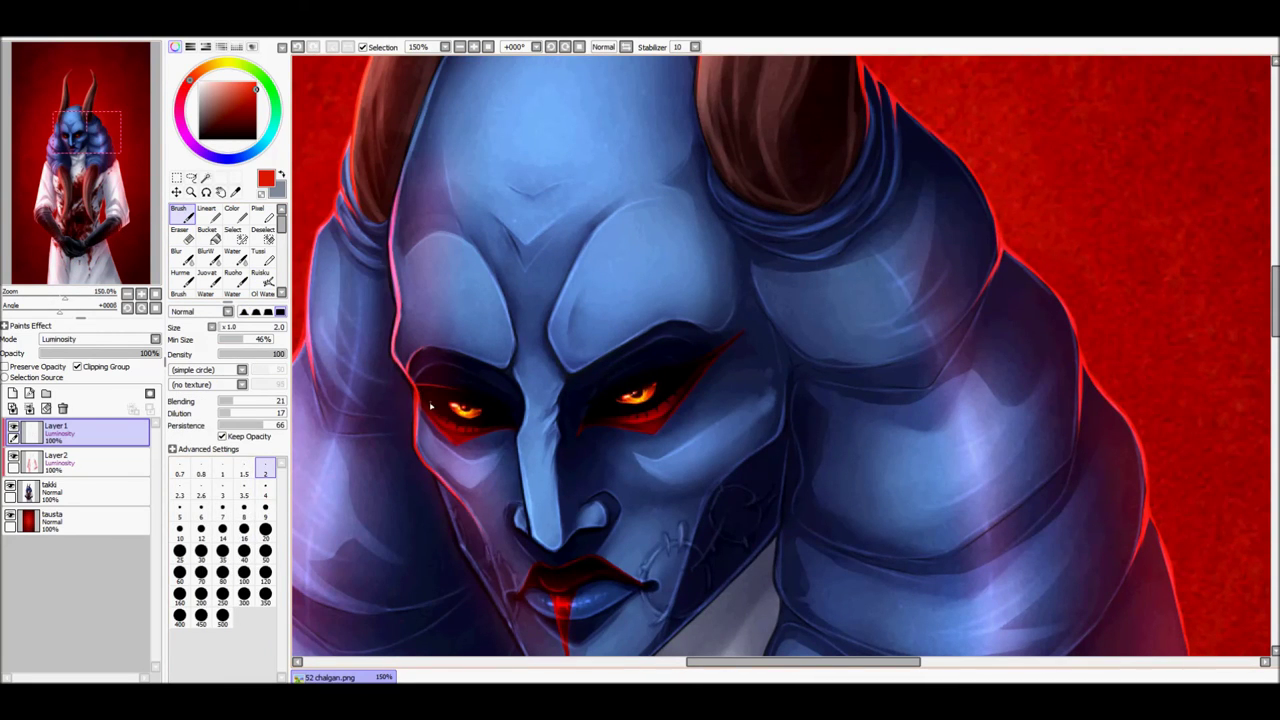
{"action": "left_click", "coordinate": [265, 488]}
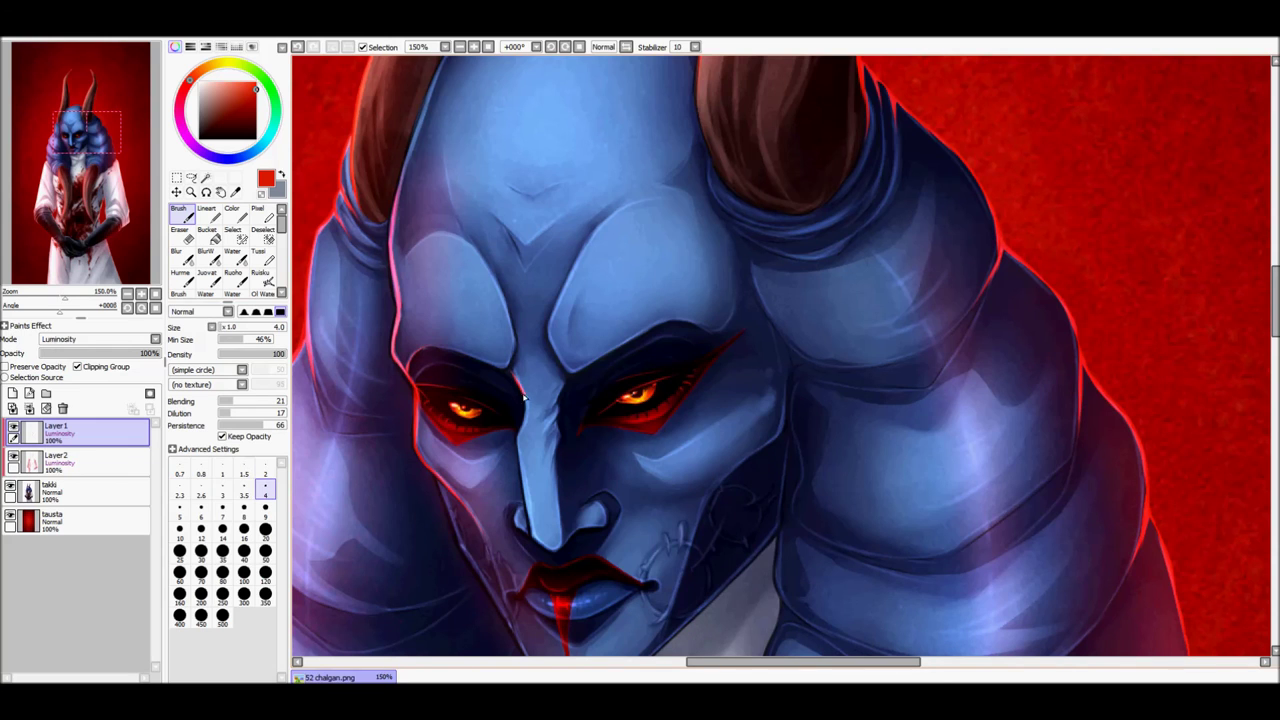
{"action": "scroll", "coordinate": [640, 380], "scroll_direction": "down", "scroll_amount": 2}
{"action": "scroll", "coordinate": [561, 360], "scroll_direction": "down", "scroll_amount": 2}
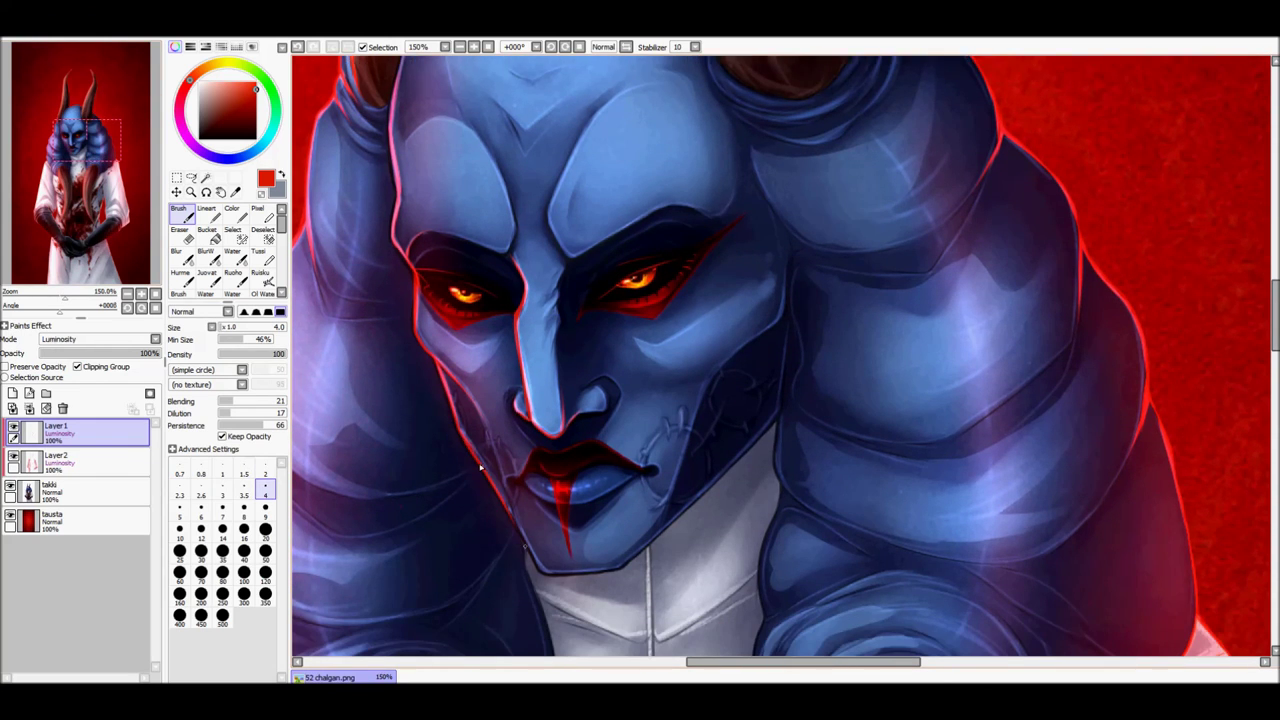
{"action": "left_click", "coordinate": [265, 467]}
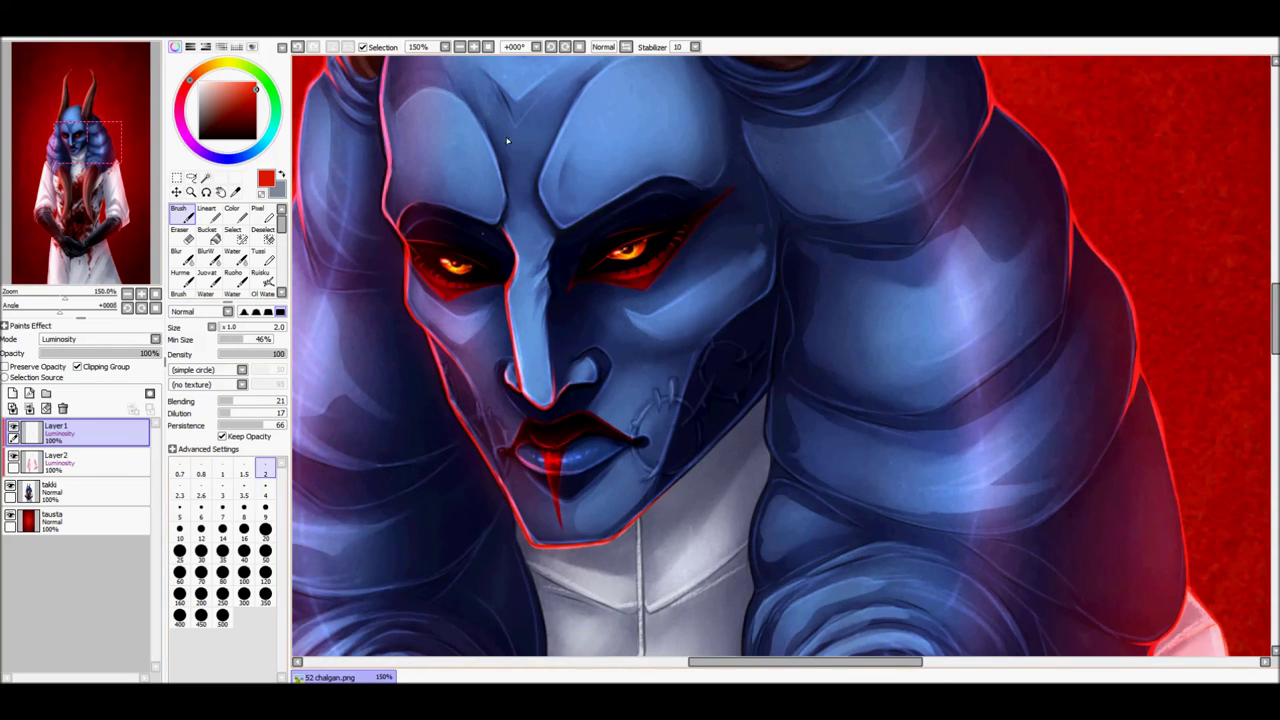
- Soften the red rim light around the face with the Blur tool at size 50
{"action": "scroll", "coordinate": [489, 120], "scroll_direction": "up", "scroll_amount": 2}
{"action": "left_click", "coordinate": [473, 47]}
{"action": "left_click", "coordinate": [178, 252]}
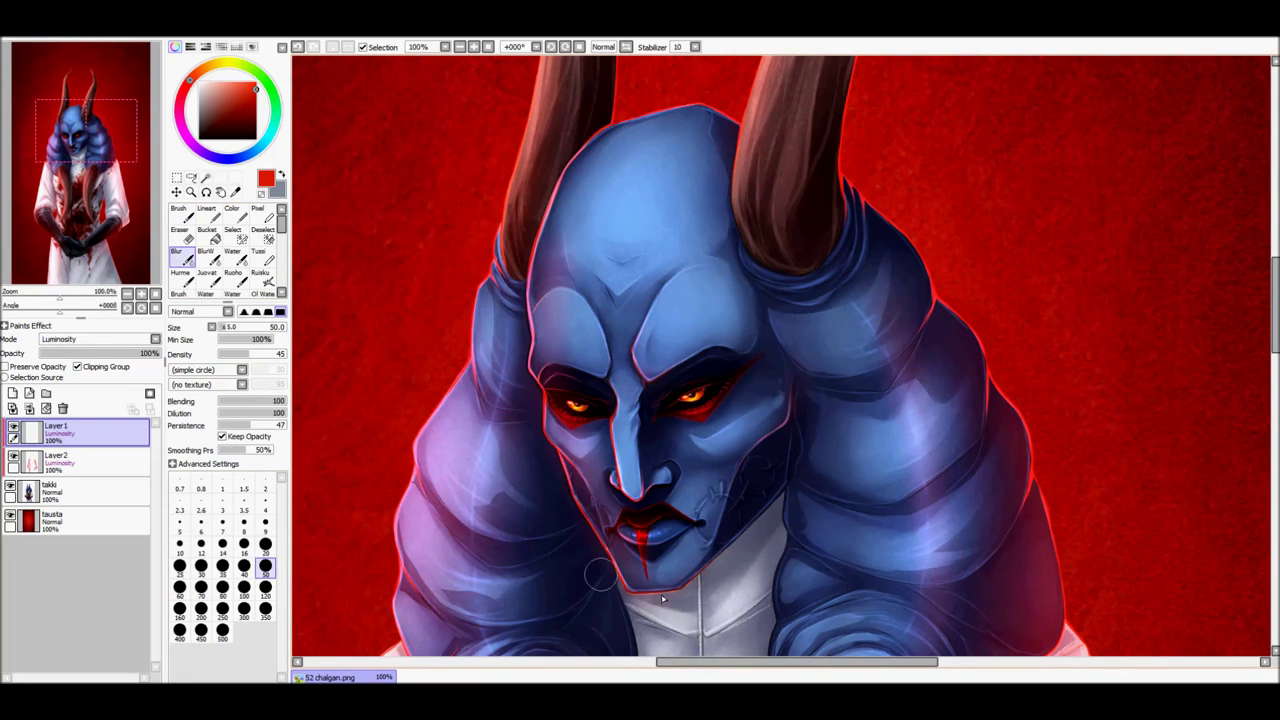
{"action": "left_click_drag", "start_coordinate": [716, 555], "coordinate": [678, 523]}
- Add a clipped Multiply layer above takki and shade the jaw and neck in dark navy with the Maali brush at sizes 30 and 20
{"action": "key", "text": "ctrl+shift+n"}
{"action": "key", "text": "e"}
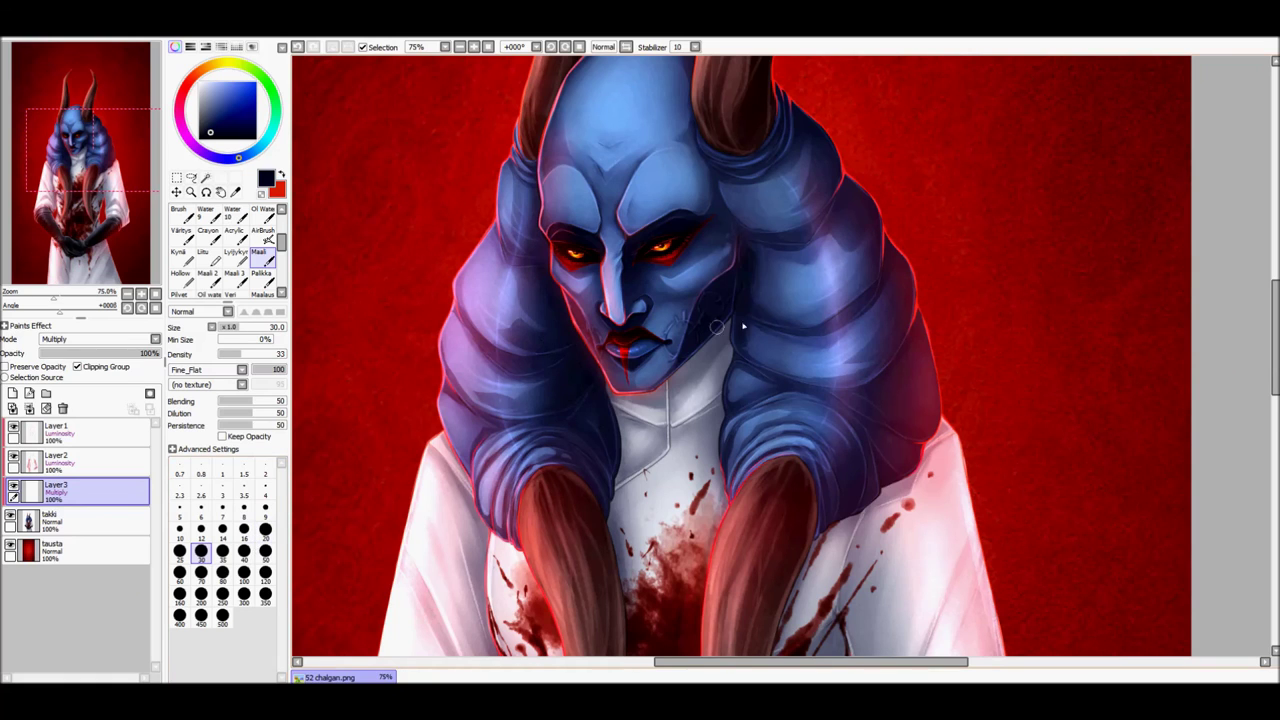
{"action": "mouse_move", "coordinate": [717, 327]}
{"action": "left_mouse_down"}
{"action": "mouse_move", "coordinate": [640, 395]}
{"action": "mouse_move", "coordinate": [720, 440]}
{"action": "left_mouse_up"}
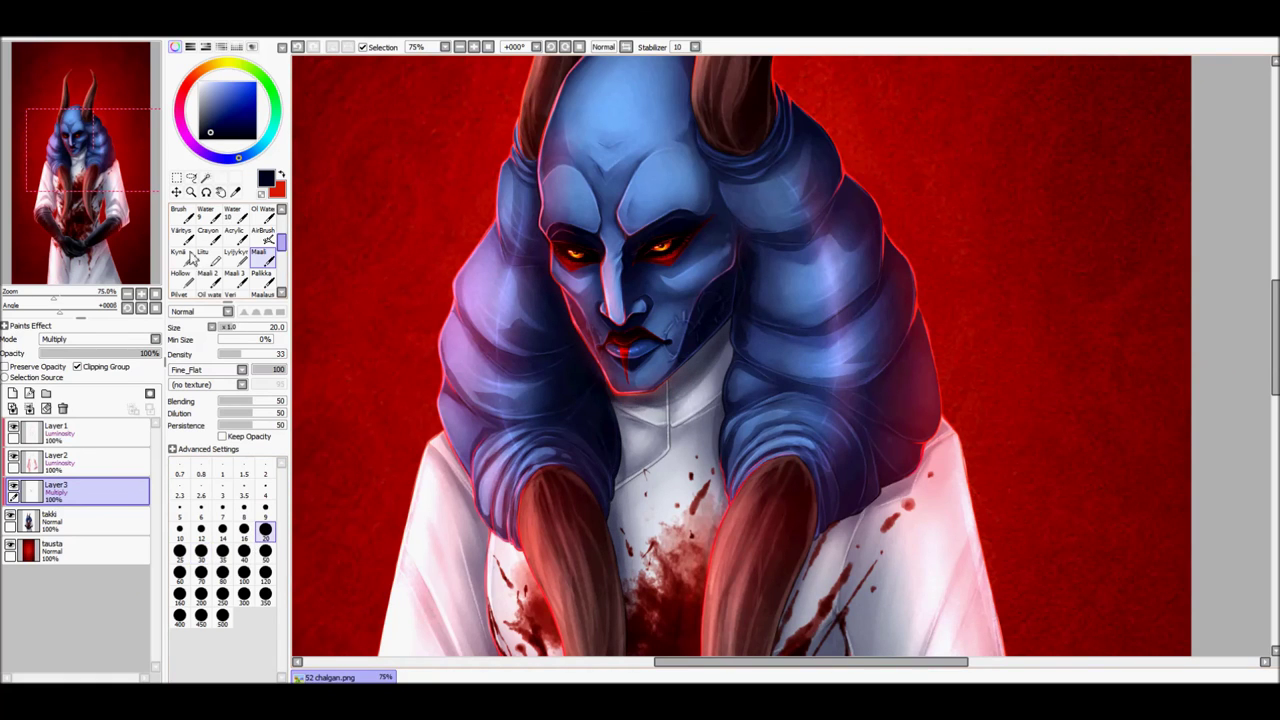